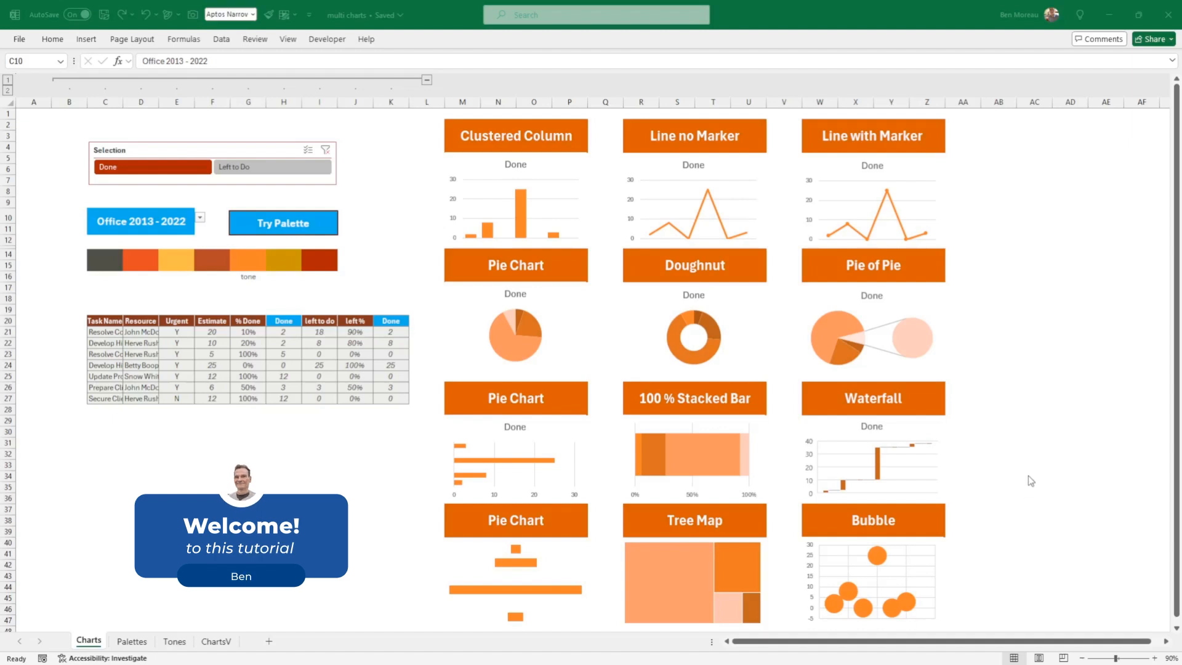
{"action": "left_click", "coordinate": [1028, 476]}
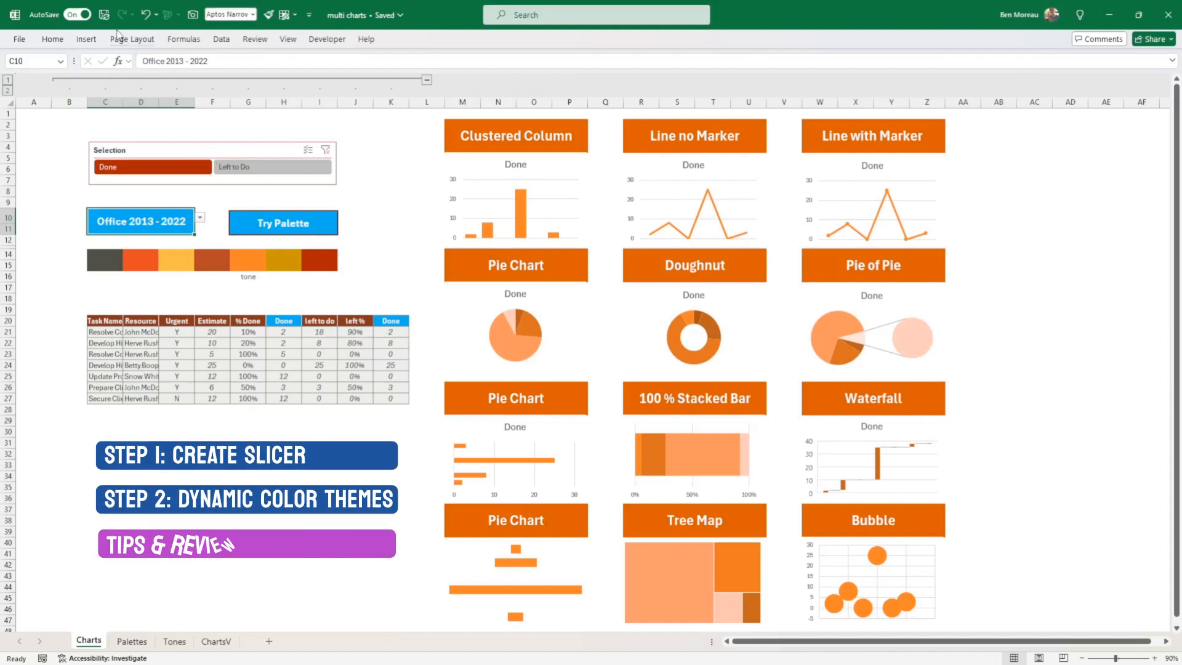
{"action": "left_click", "coordinate": [368, 191]}
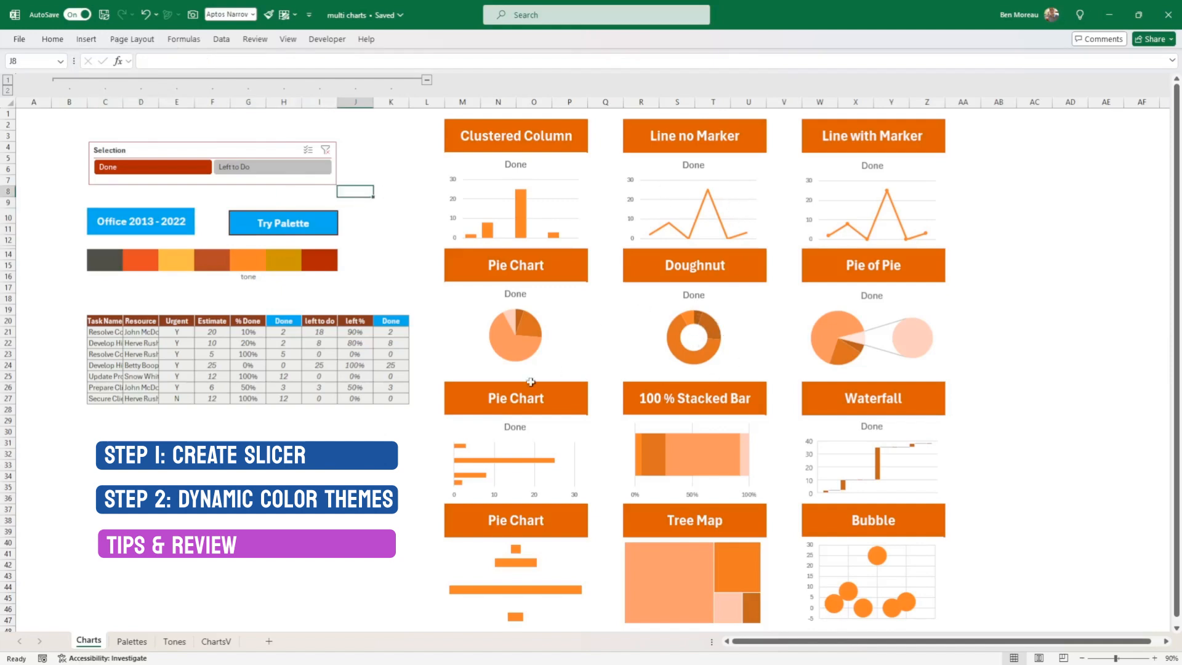
{"action": "left_click", "coordinate": [322, 475]}
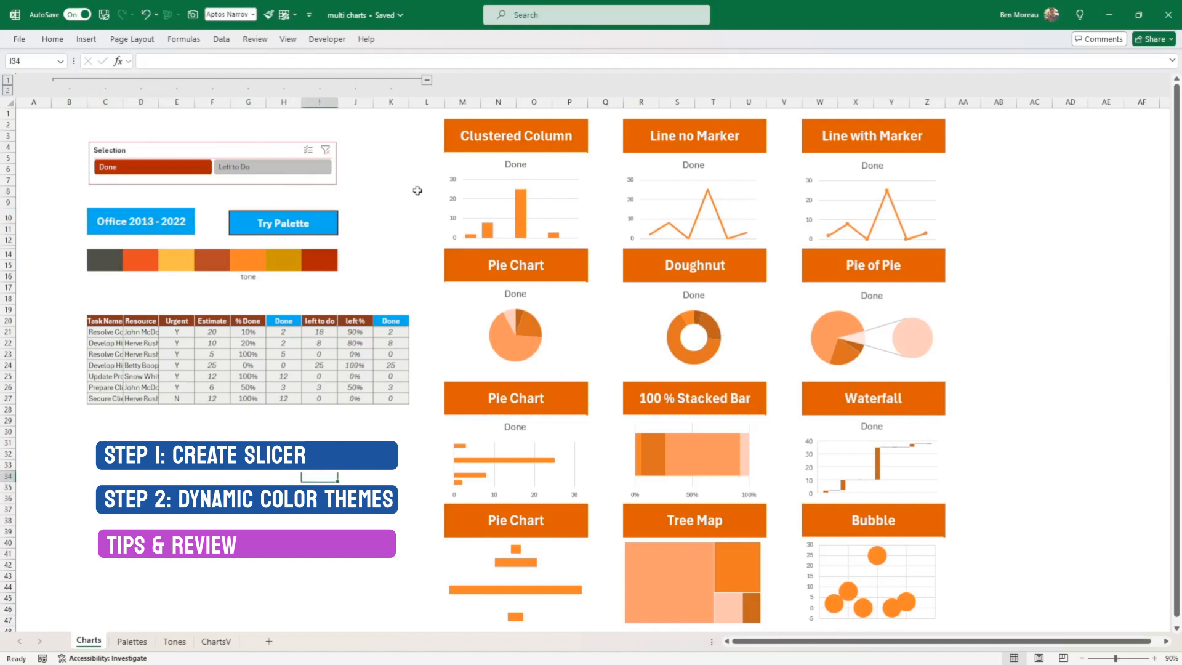
Step: Switch the Selection slicer back and forth between Left to Do and Done, finishing on Left to Do
{"action": "left_click", "coordinate": [269, 168]}
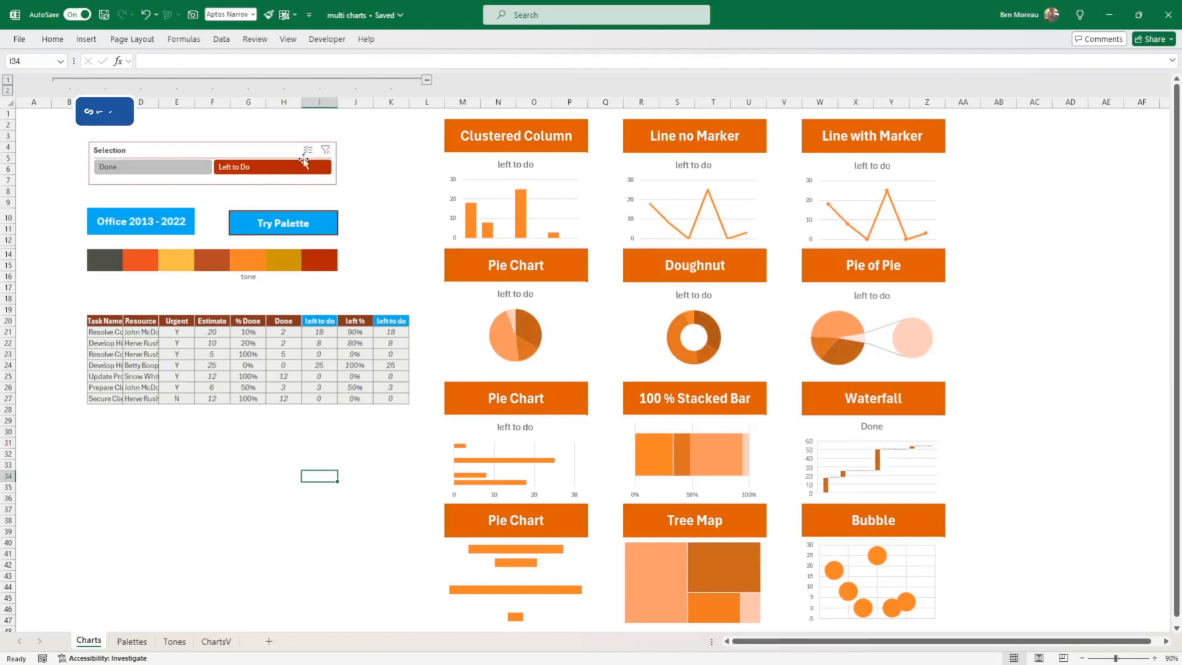
{"action": "left_click", "coordinate": [138, 163]}
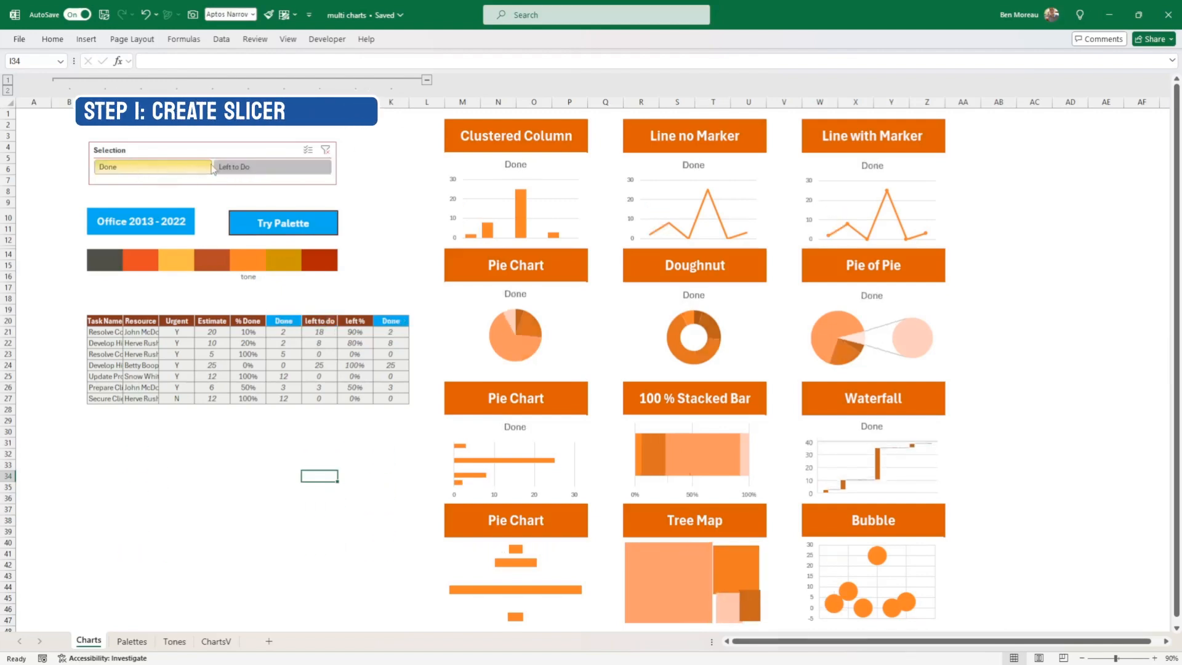
{"action": "left_click", "coordinate": [253, 170]}
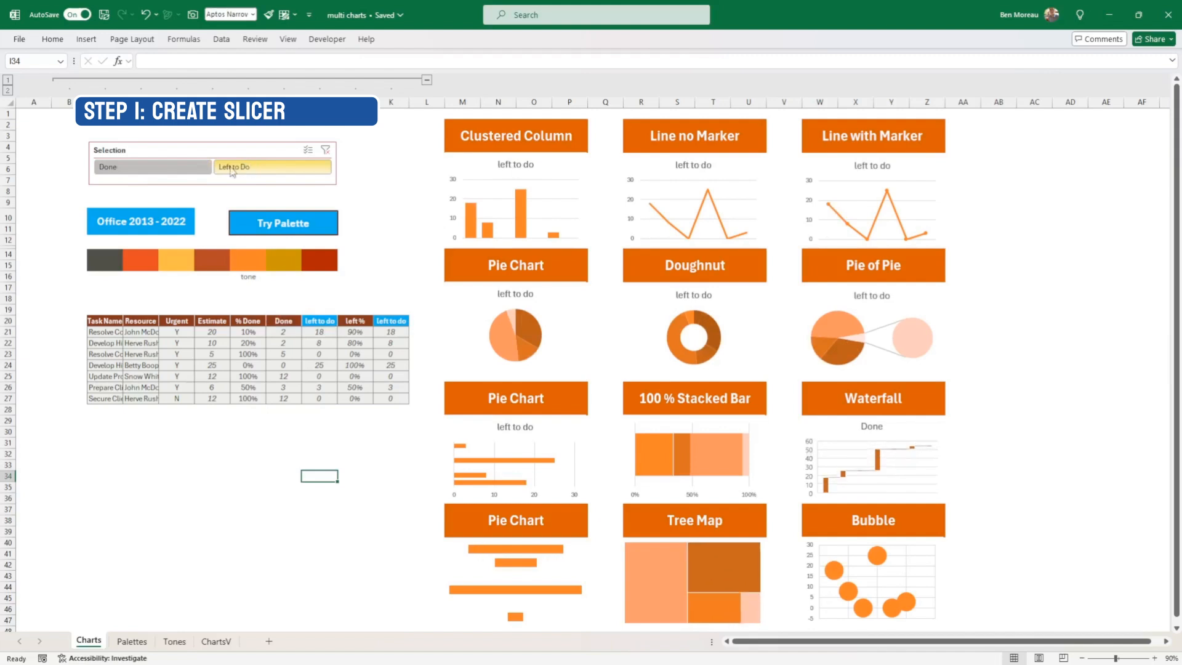
{"action": "left_click", "coordinate": [163, 176]}
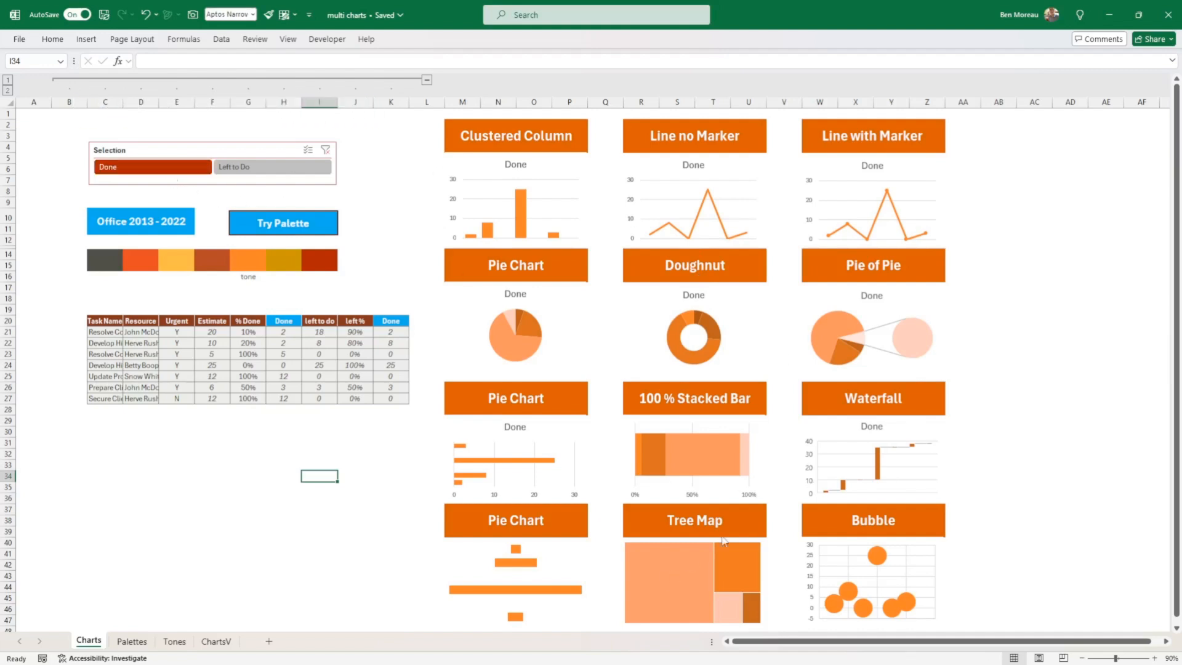
{"action": "left_click", "coordinate": [272, 173]}
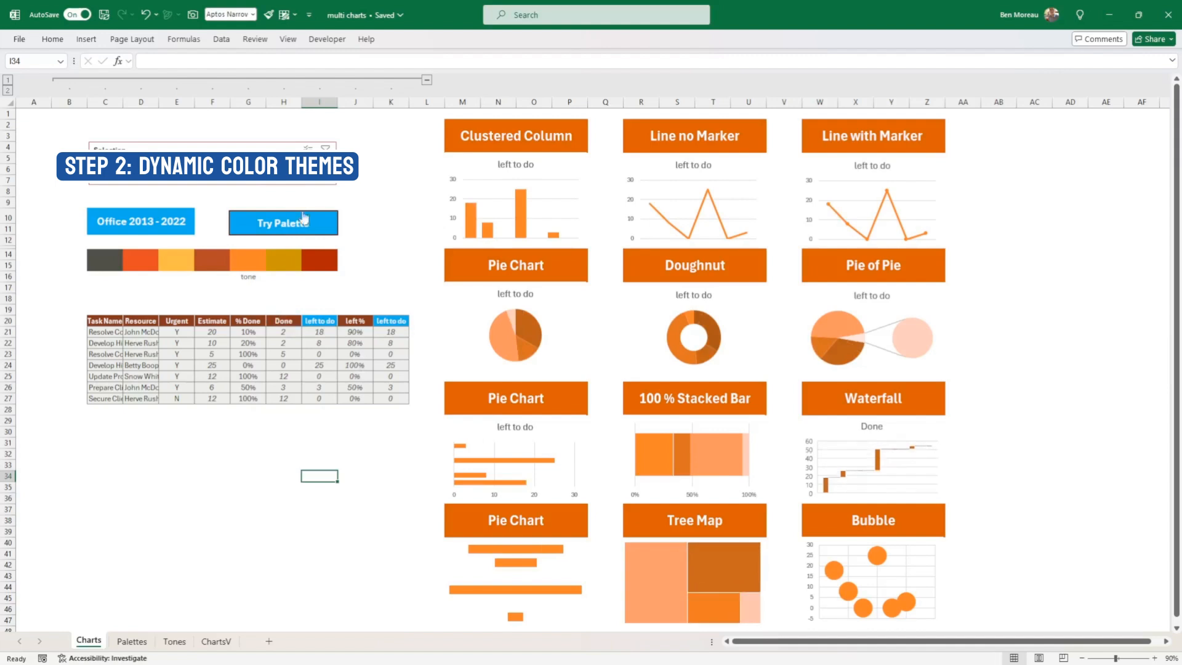
Step: Choose the Blue Green palette in cell C10 and apply it to the charts with Try Palette
{"action": "left_click", "coordinate": [144, 223]}
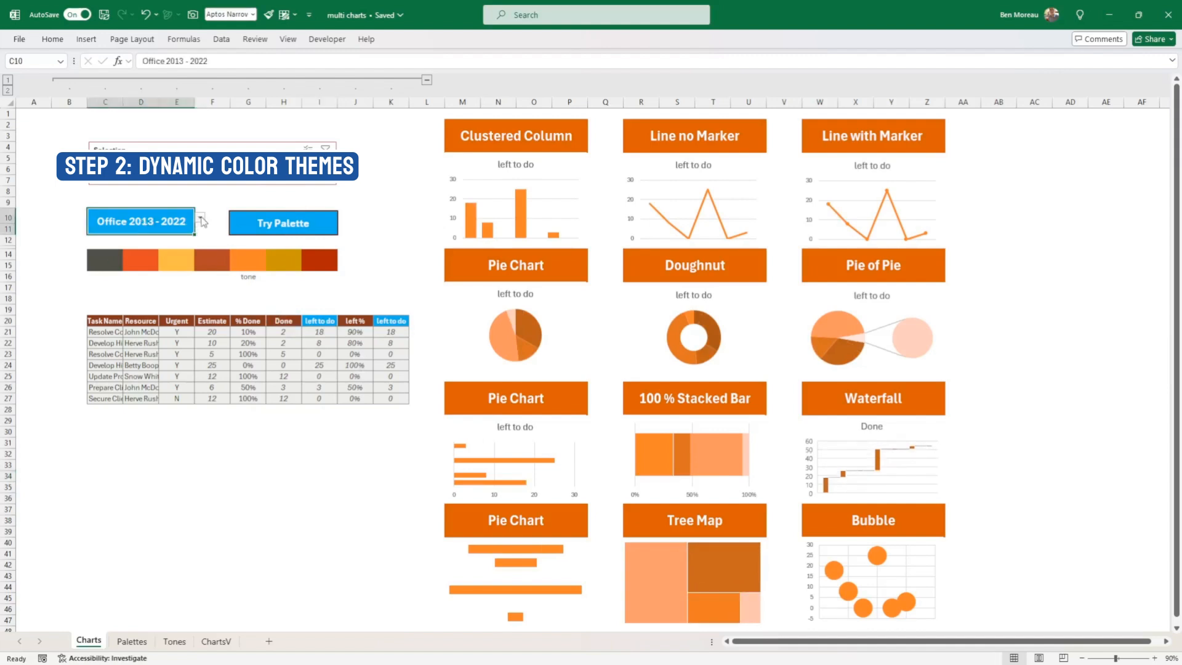
{"action": "left_click", "coordinate": [201, 219]}
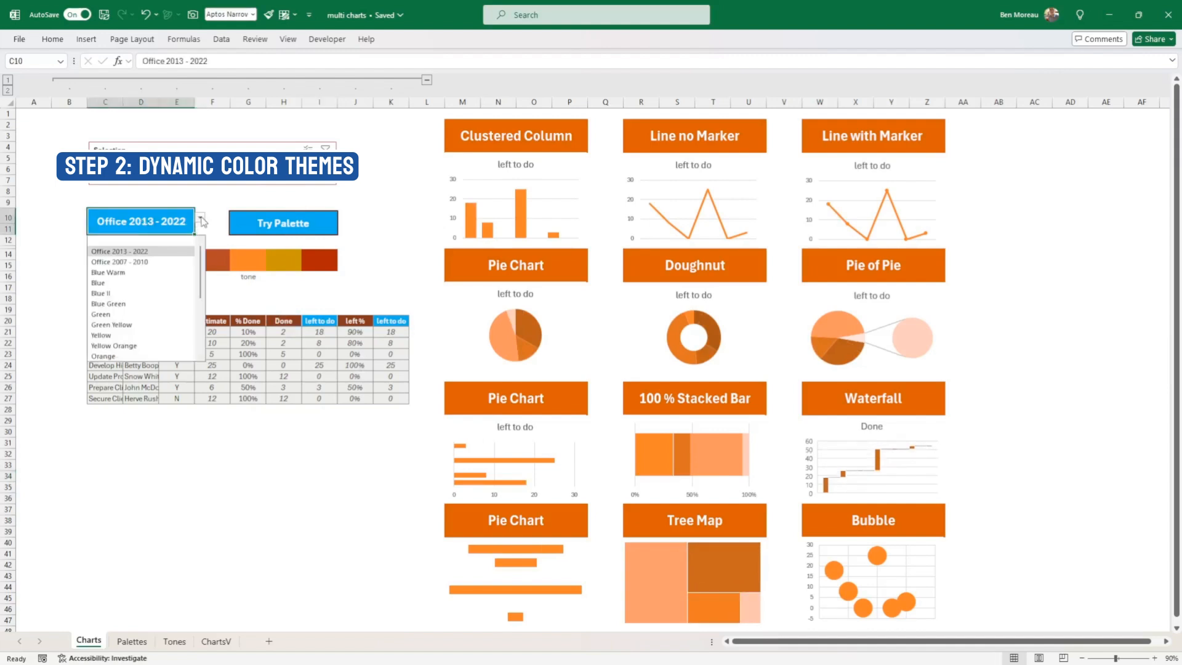
{"action": "left_click", "coordinate": [159, 304]}
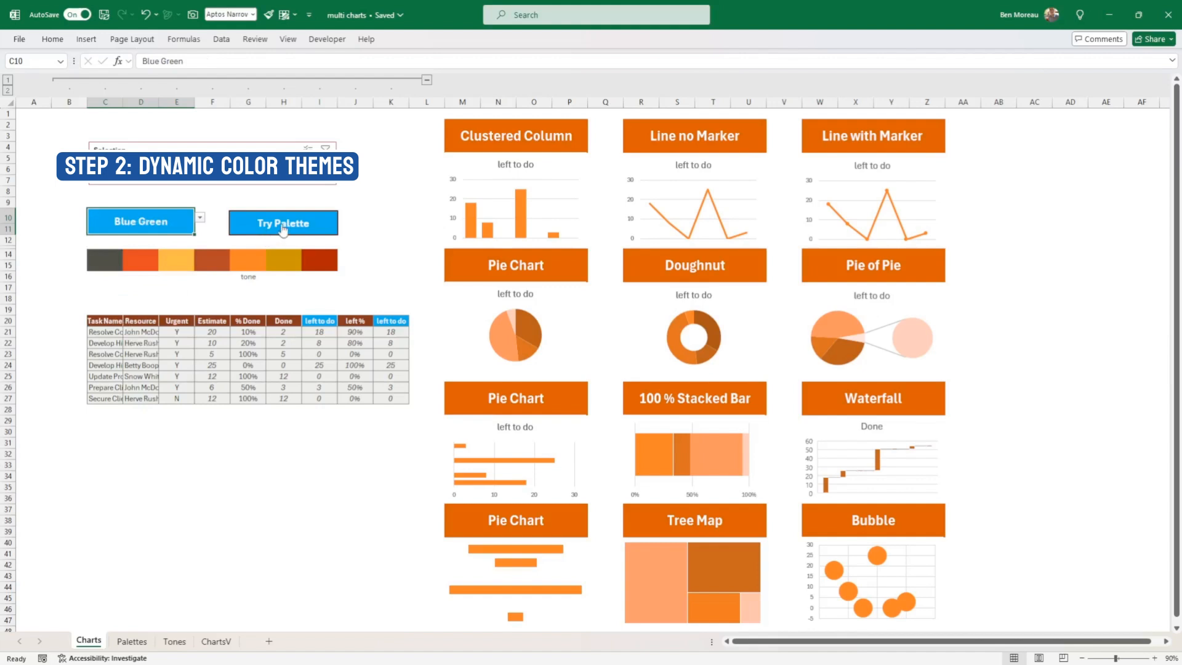
{"action": "left_click", "coordinate": [284, 230]}
Step: Change the palette in C10 to Red Orange and apply it to the charts
{"action": "left_click", "coordinate": [201, 217]}
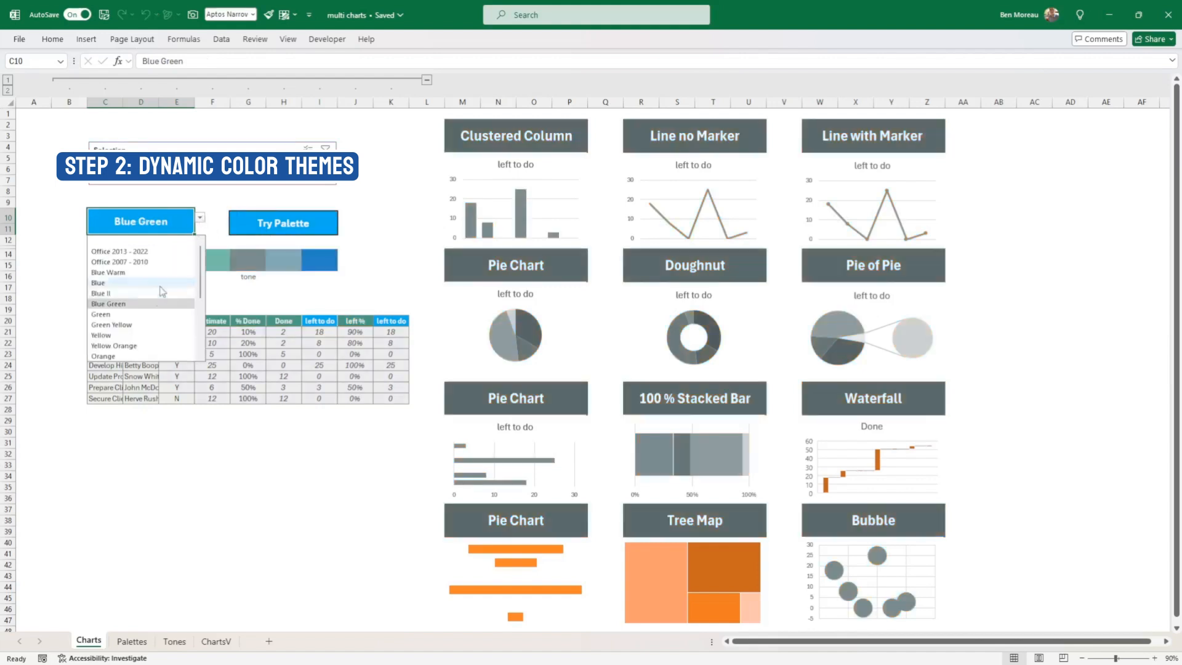
{"action": "scroll", "coordinate": [160, 308], "scroll_direction": "down", "scroll_amount": 2}
{"action": "left_click", "coordinate": [155, 325]}
{"action": "left_click", "coordinate": [298, 224]}
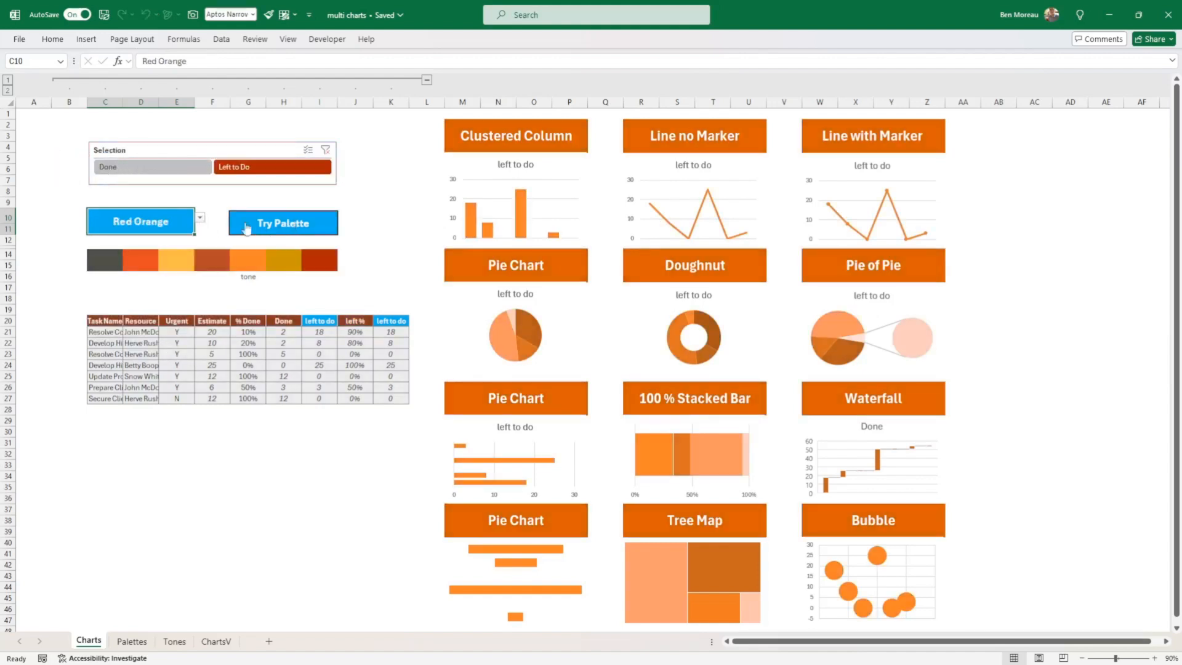
Step: Change the palette in C10 to Median and apply it to the charts
{"action": "left_click", "coordinate": [201, 218]}
{"action": "scroll", "coordinate": [161, 317], "scroll_direction": "down", "scroll_amount": 3}
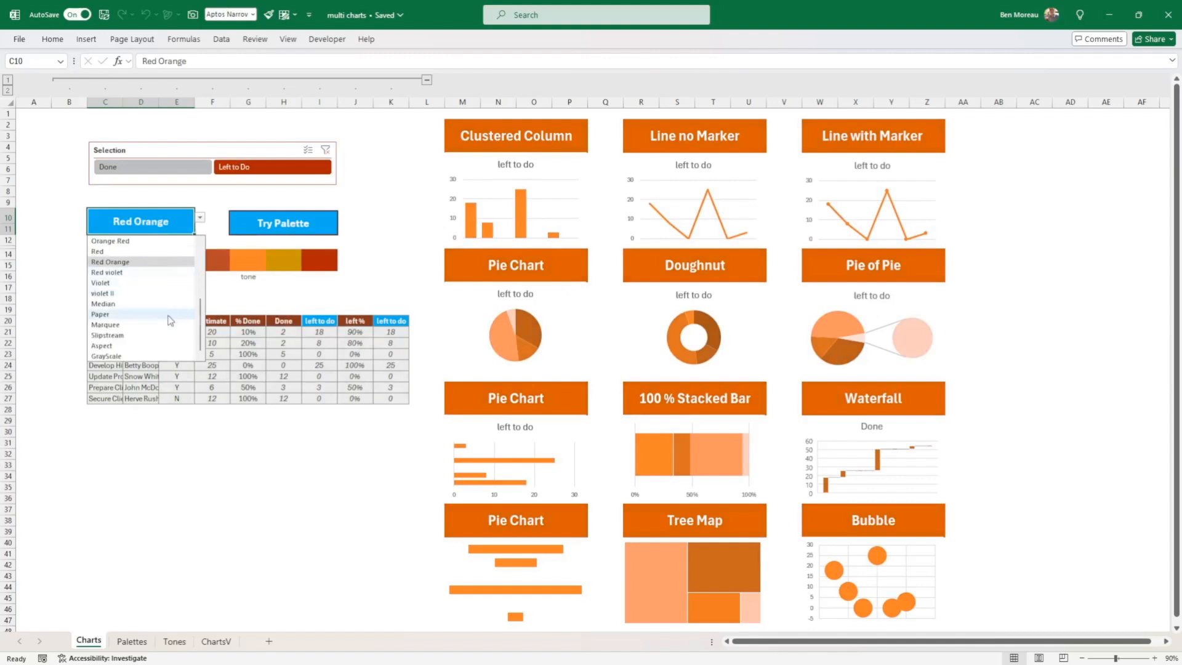
{"action": "left_click", "coordinate": [157, 304]}
{"action": "left_click", "coordinate": [287, 226]}
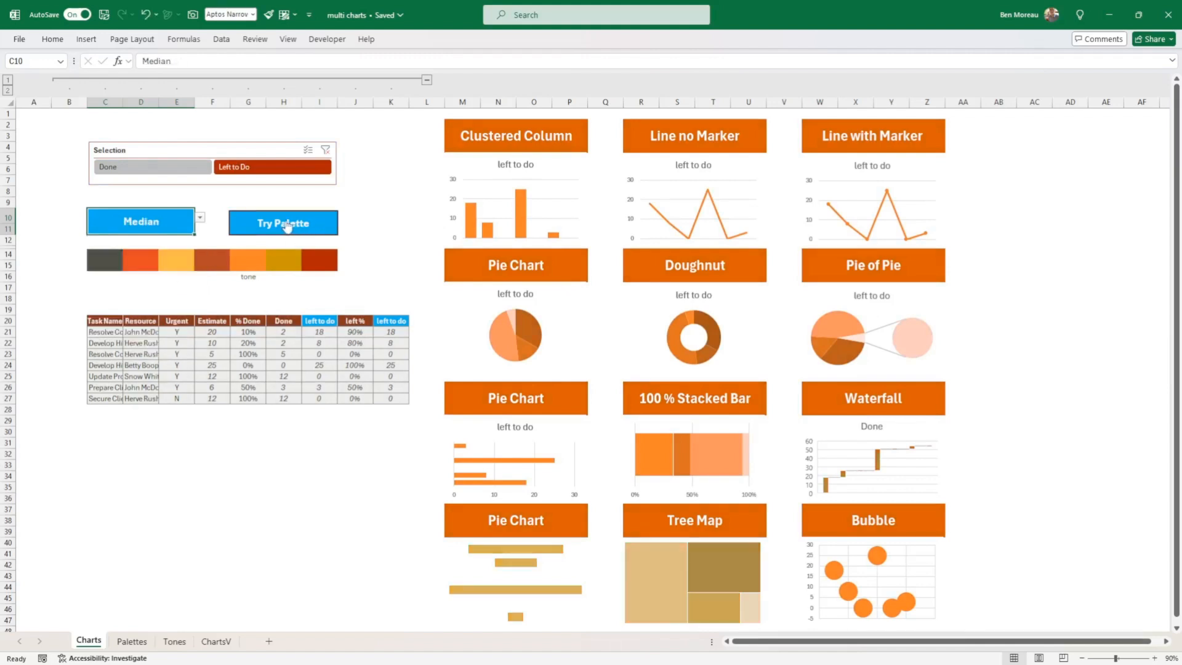
Step: Change the palette in C10 to Slipstream and apply it to the charts
{"action": "left_click", "coordinate": [201, 218]}
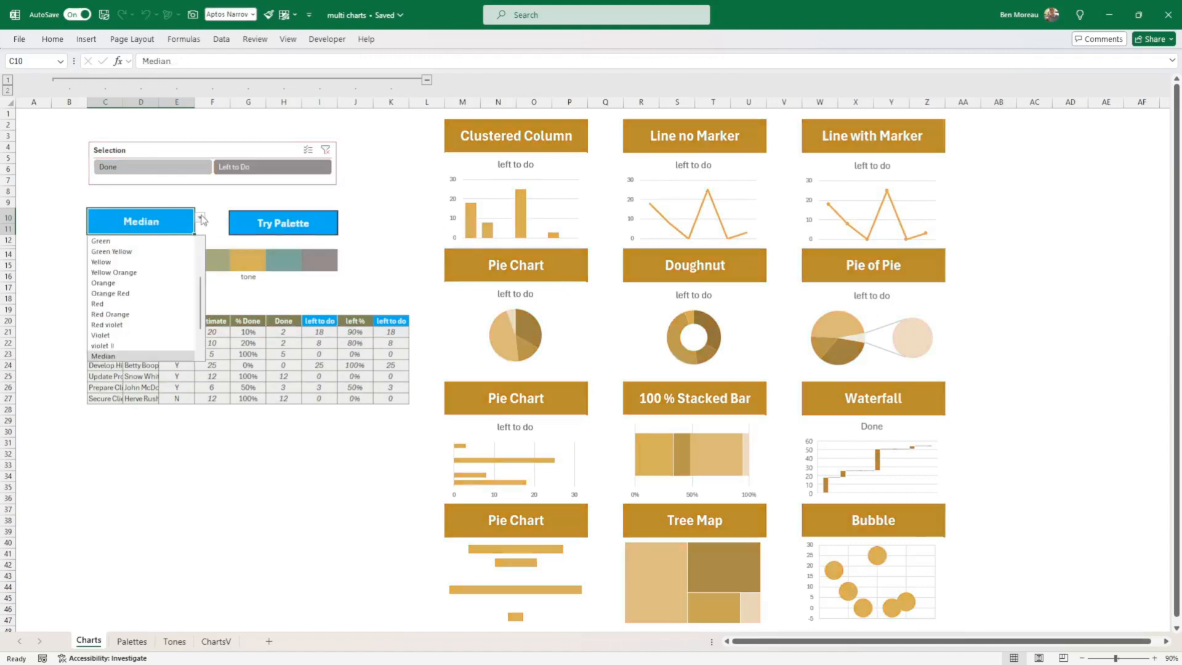
{"action": "scroll", "coordinate": [154, 308], "scroll_direction": "down", "scroll_amount": 3}
{"action": "left_click", "coordinate": [154, 303]}
{"action": "left_click", "coordinate": [271, 232]}
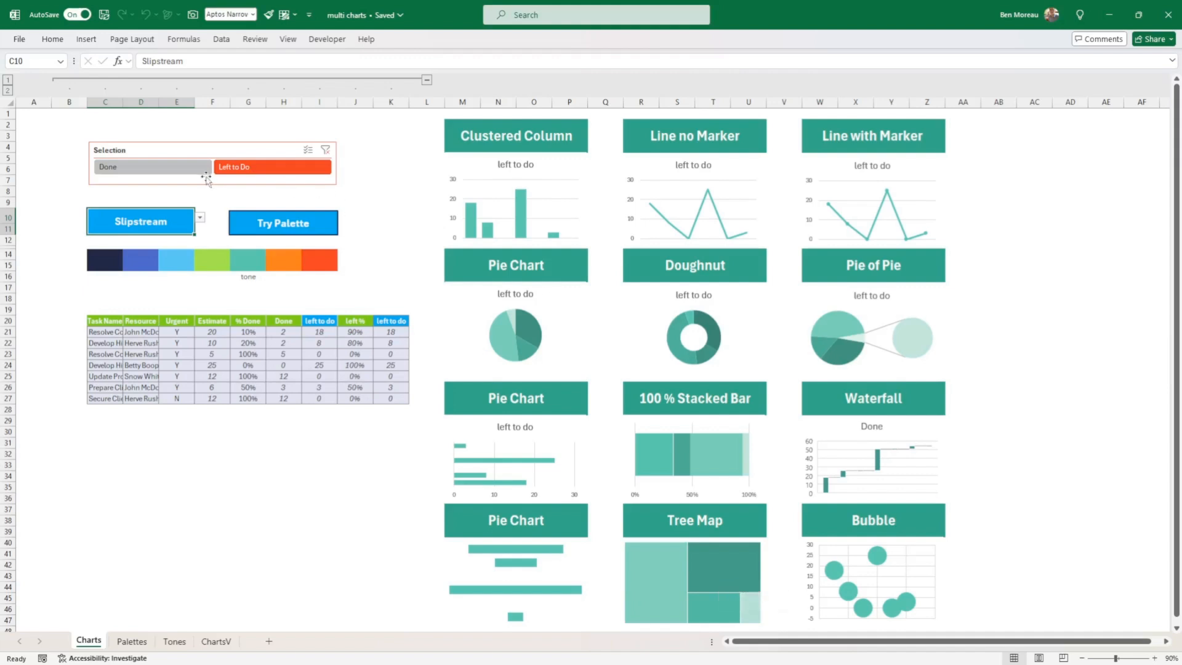
Step: Toggle the Selection slicer between Done and Left to Do with the Slipstream palette applied, finishing on Done
{"action": "left_click", "coordinate": [182, 174]}
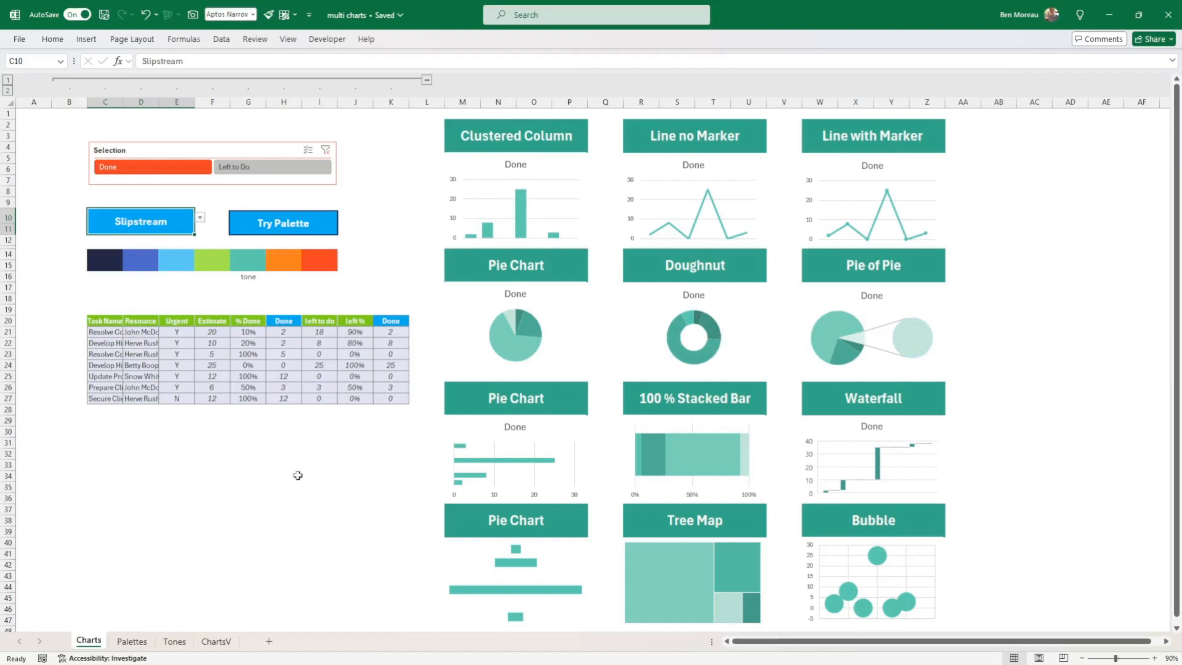
{"action": "left_click", "coordinate": [298, 456]}
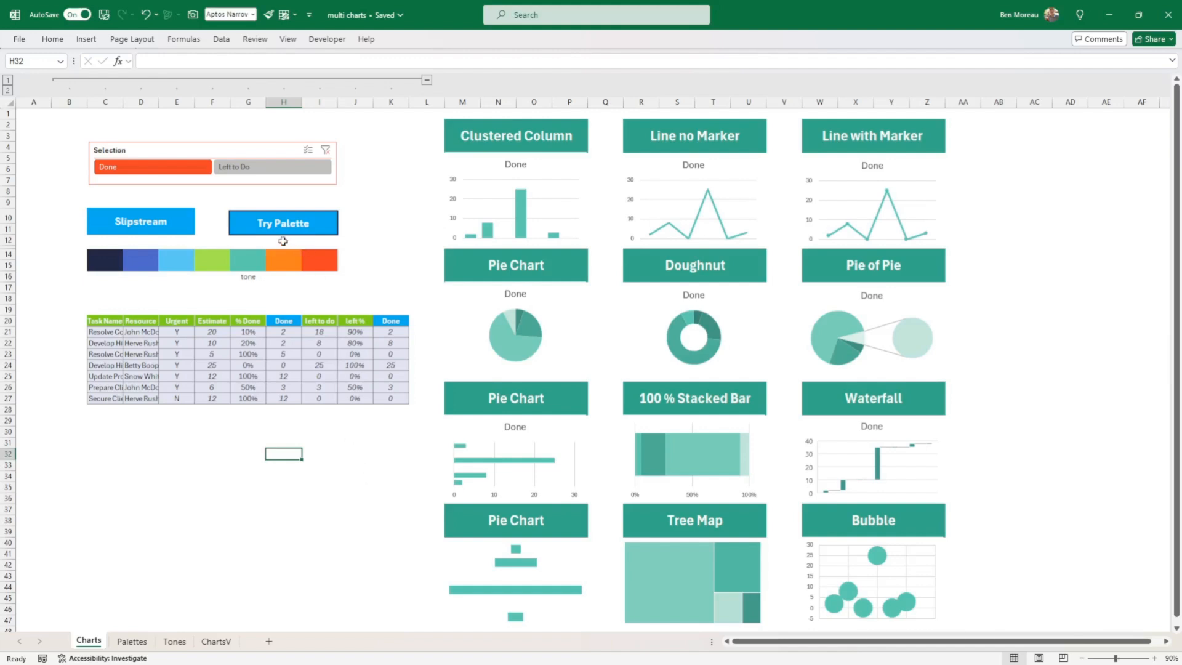
{"action": "left_click", "coordinate": [283, 171]}
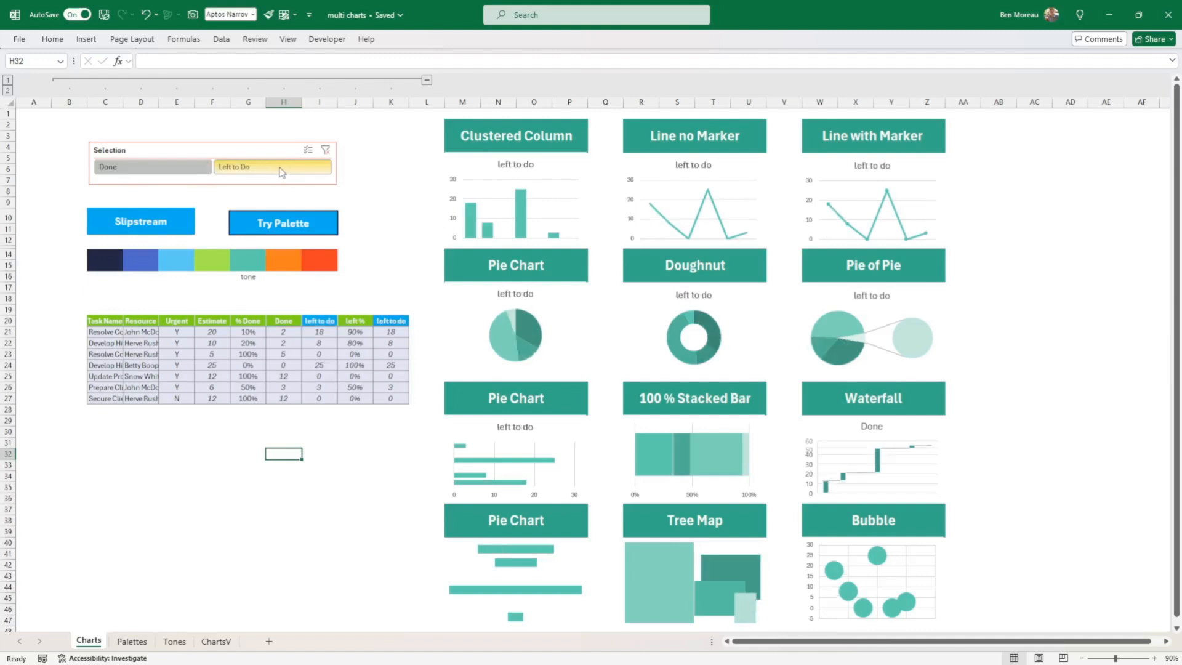
{"action": "left_click", "coordinate": [161, 171]}
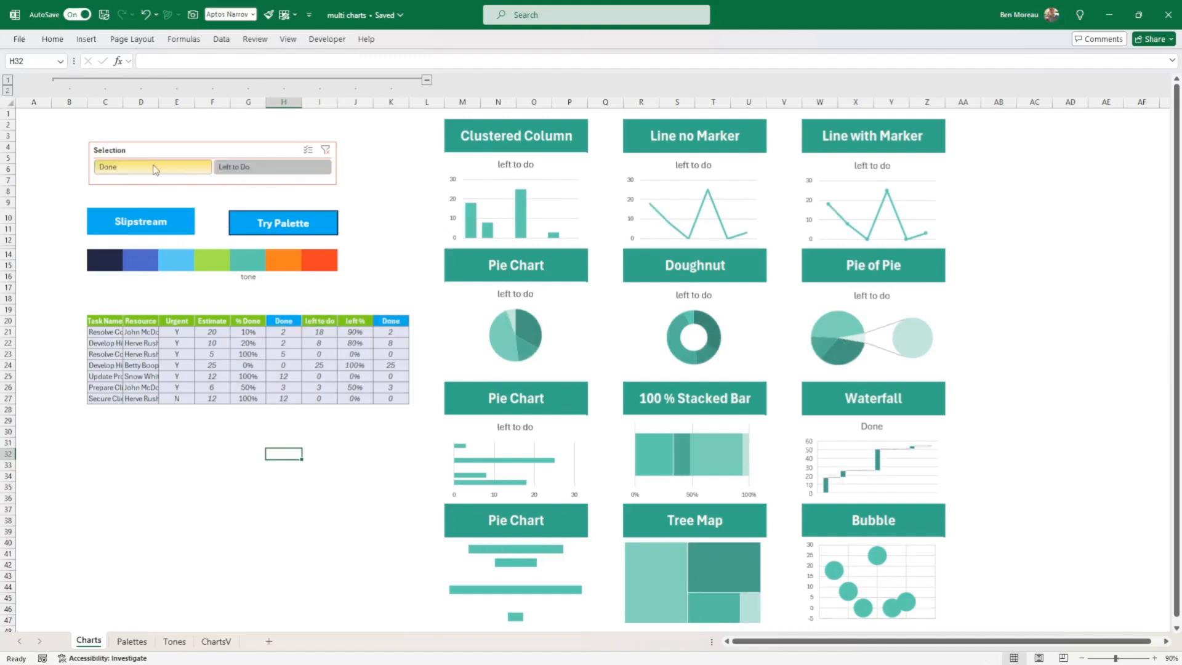
{"action": "left_click", "coordinate": [239, 171]}
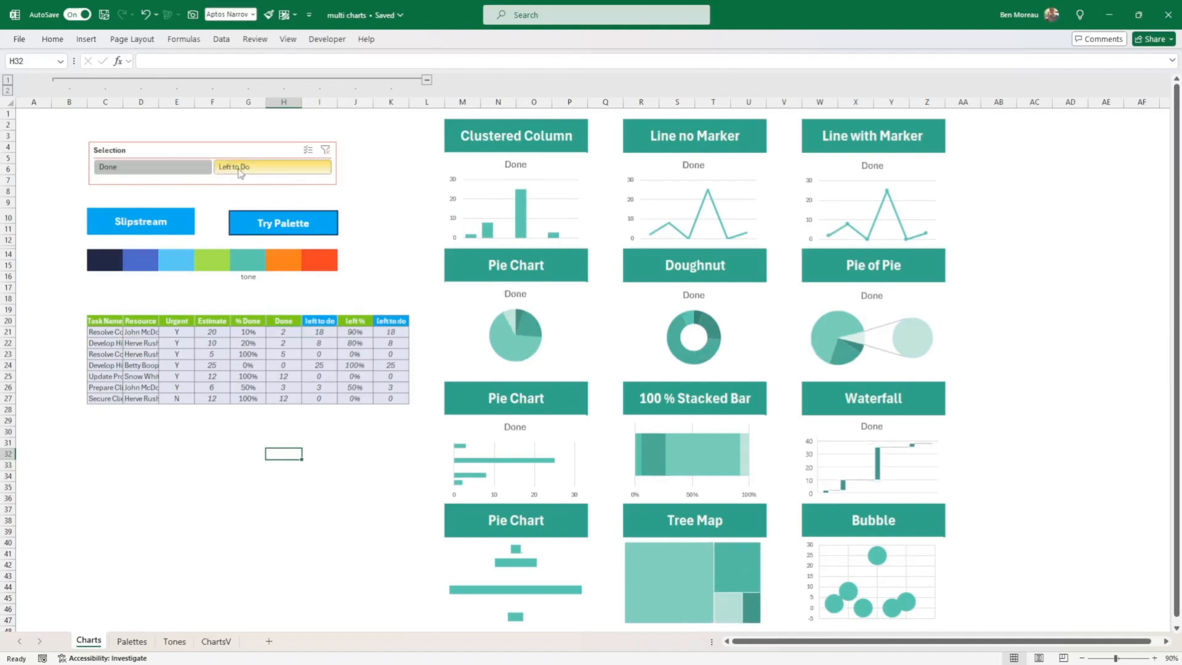
{"action": "left_click", "coordinate": [183, 171]}
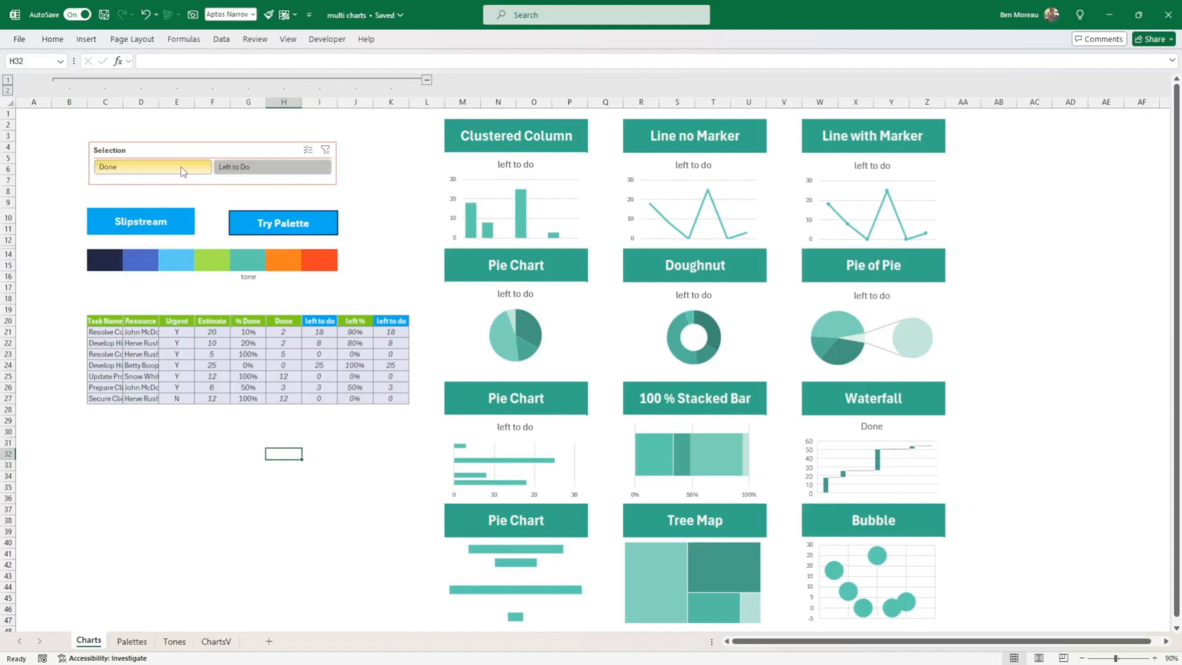
Step: Inspect the palette name cell C10 and the row of palette colour swatches from C14 to I14
{"action": "left_click", "coordinate": [162, 214]}
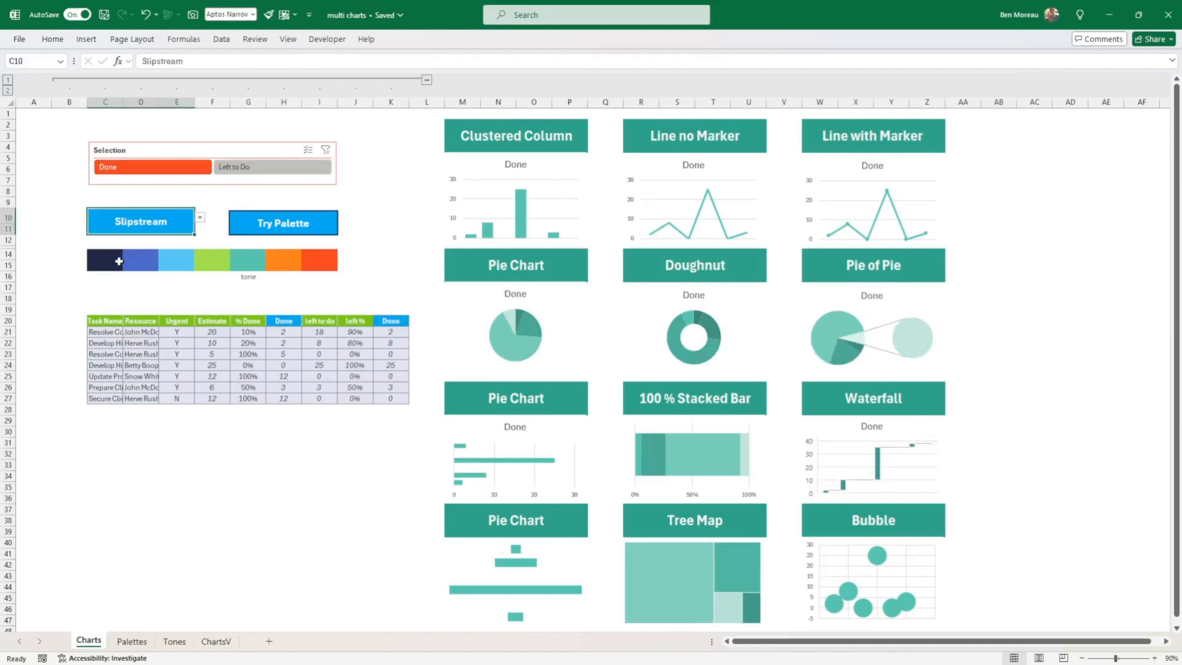
{"action": "left_click_drag", "start_coordinate": [119, 261], "coordinate": [318, 262]}
{"action": "left_click", "coordinate": [318, 263]}
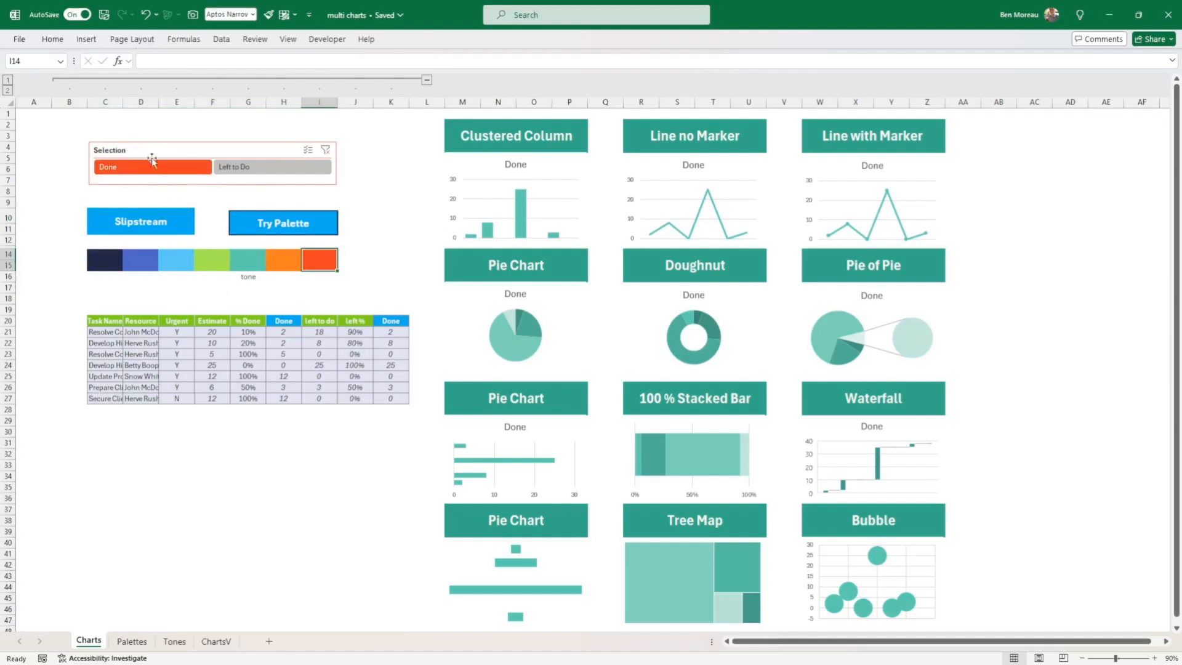
Step: On the Palettes sheet, move the Selection slicer to columns H–K below the Selection table, and select the table's Done entry in J13
{"action": "left_click", "coordinate": [132, 642]}
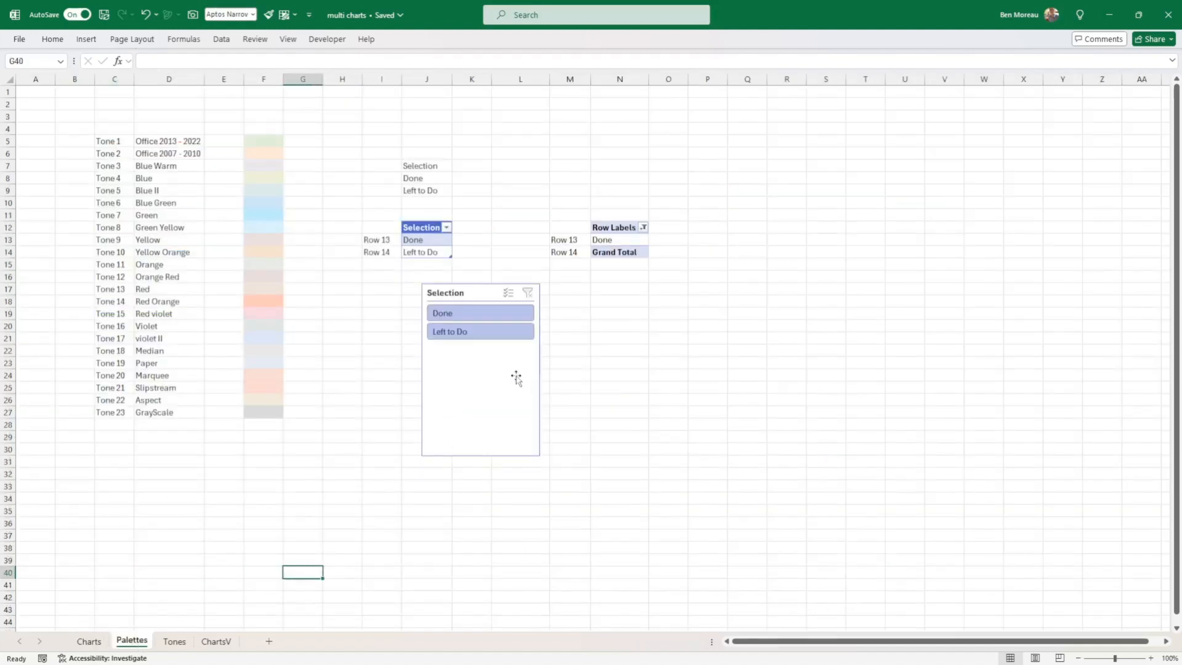
{"action": "left_click_drag", "start_coordinate": [538, 388], "coordinate": [457, 391]}
{"action": "left_click", "coordinate": [533, 363]}
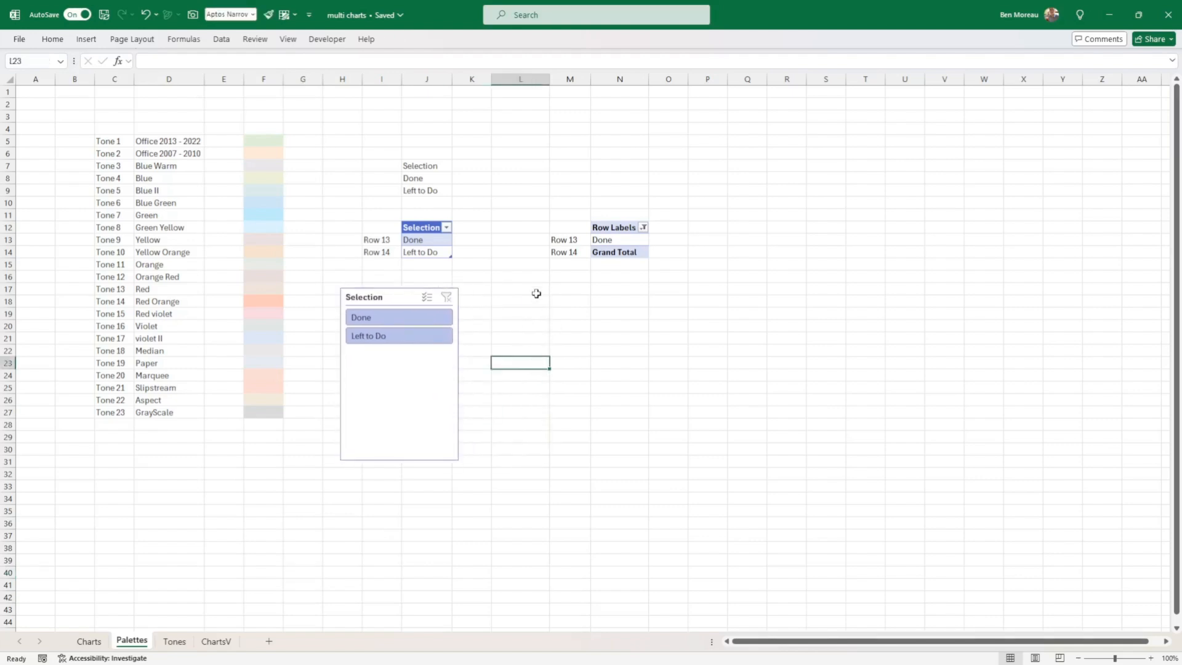
{"action": "left_click", "coordinate": [422, 240]}
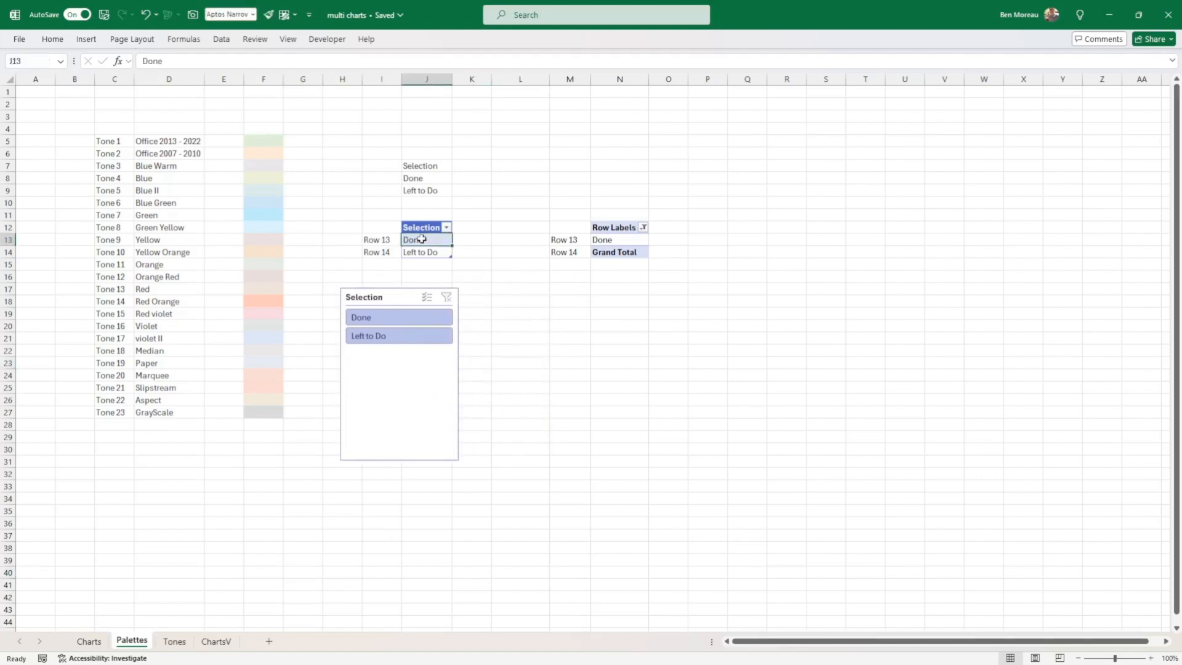
Step: Compare the slicer on the Charts sheet with the Palettes pivot table, checking the pivot item in N13 and its row label in M13
{"action": "left_click", "coordinate": [103, 643]}
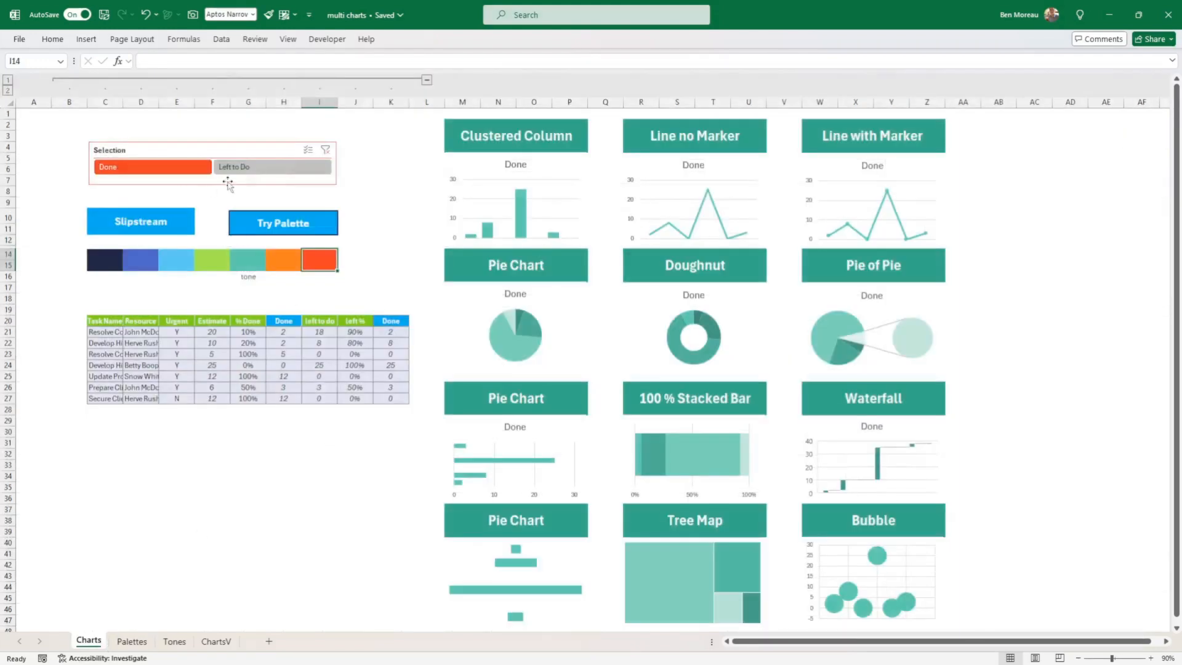
{"action": "left_click", "coordinate": [131, 642]}
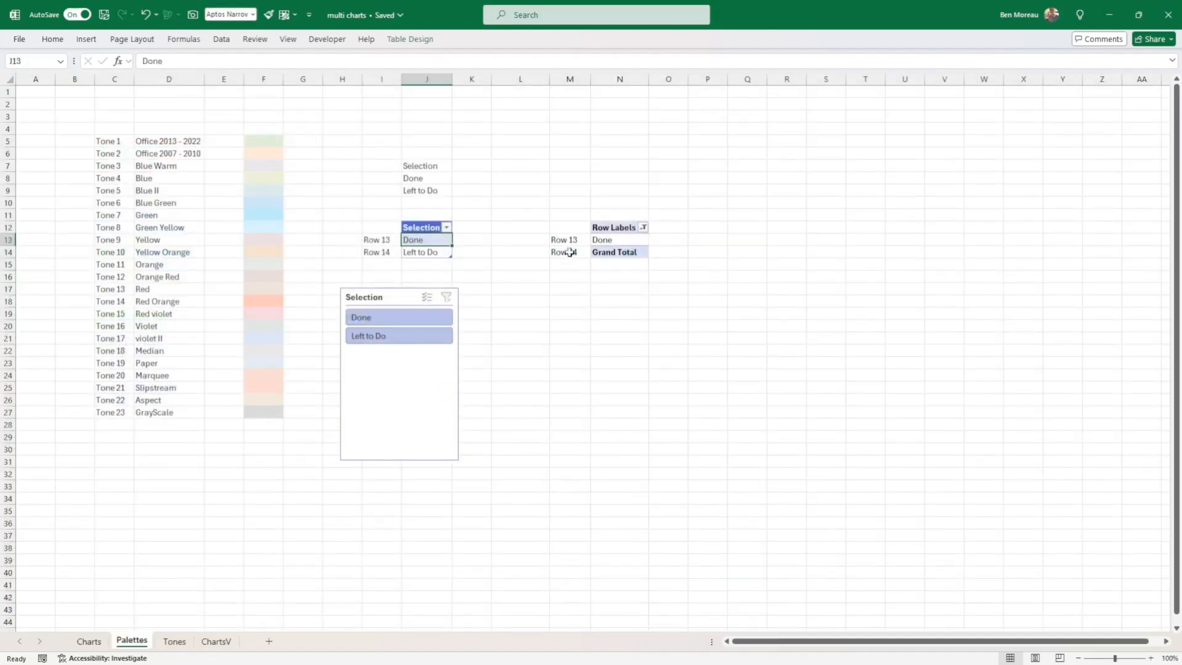
{"action": "left_click", "coordinate": [614, 241]}
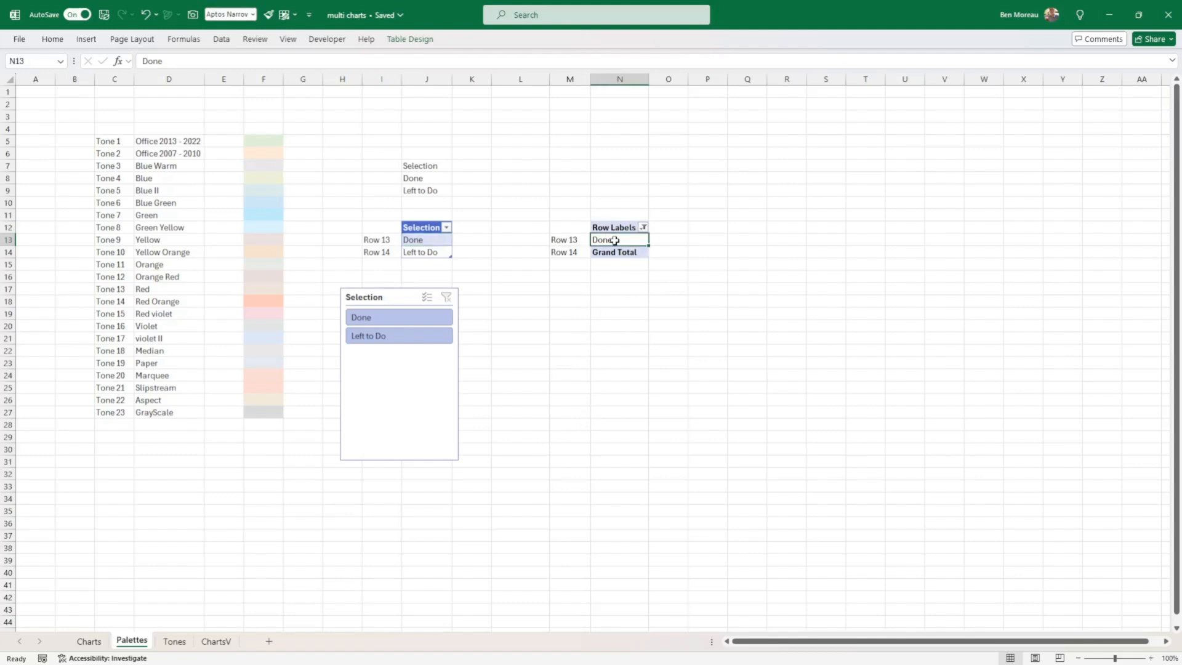
{"action": "left_click", "coordinate": [575, 240]}
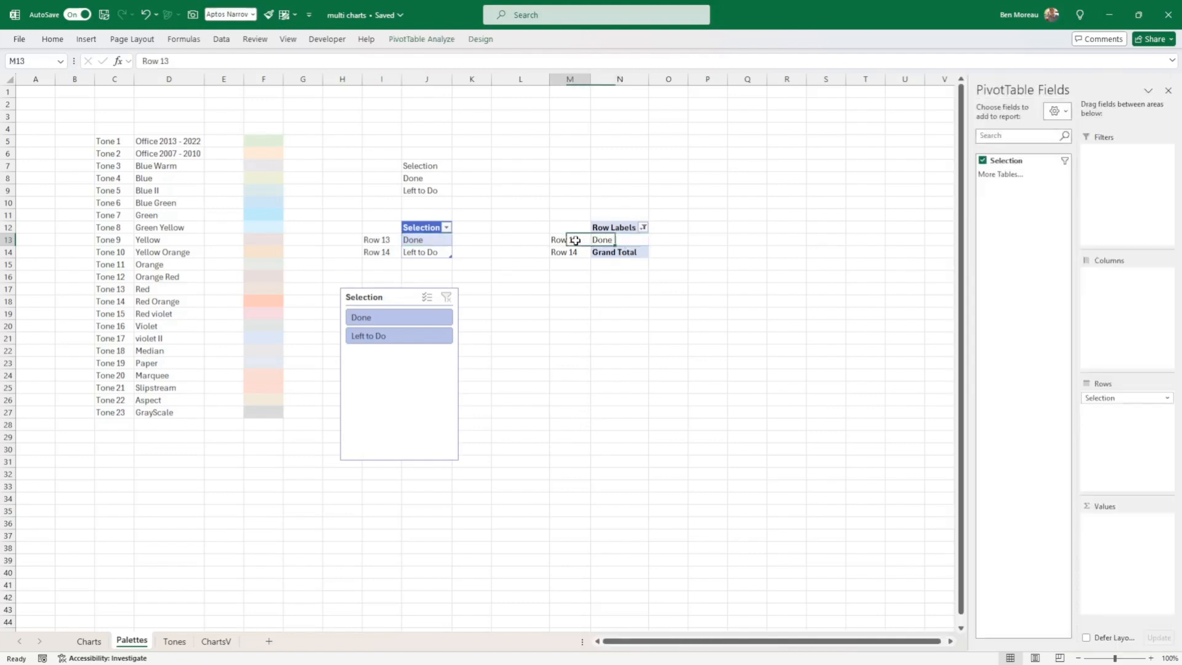
{"action": "left_click", "coordinate": [602, 241]}
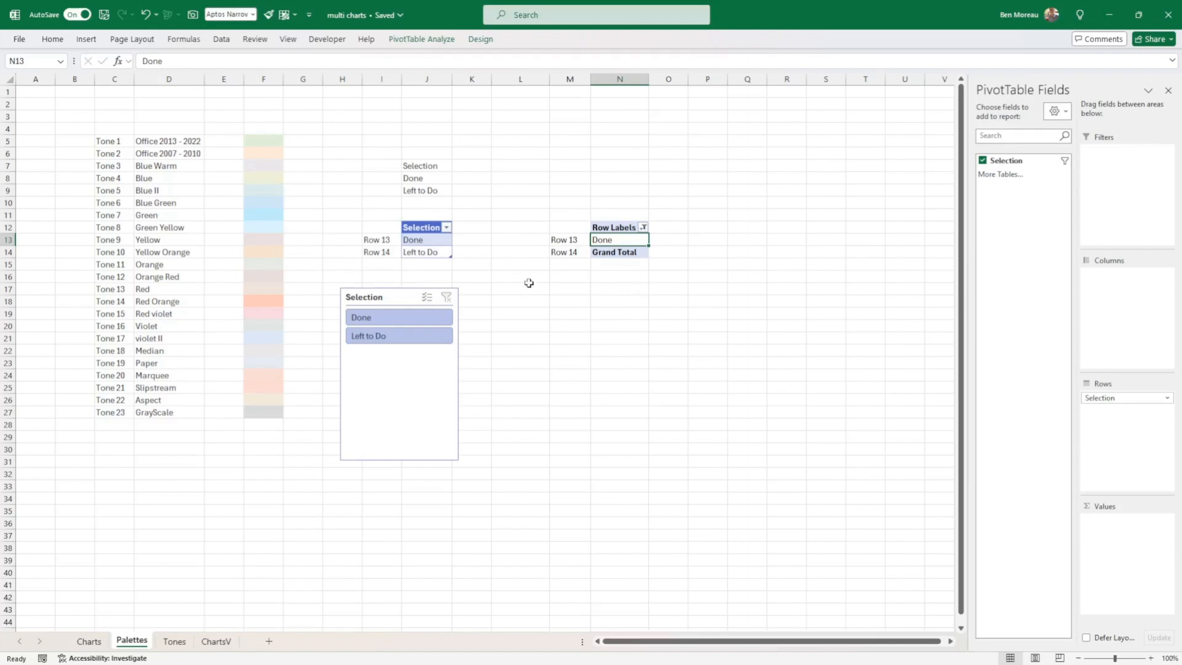
{"action": "left_click", "coordinate": [565, 243]}
{"action": "left_click", "coordinate": [594, 243]}
Step: Set the Selection slicer on the Charts sheet to Left to Do and return to the pivot table on the Palettes sheet
{"action": "left_click", "coordinate": [89, 641]}
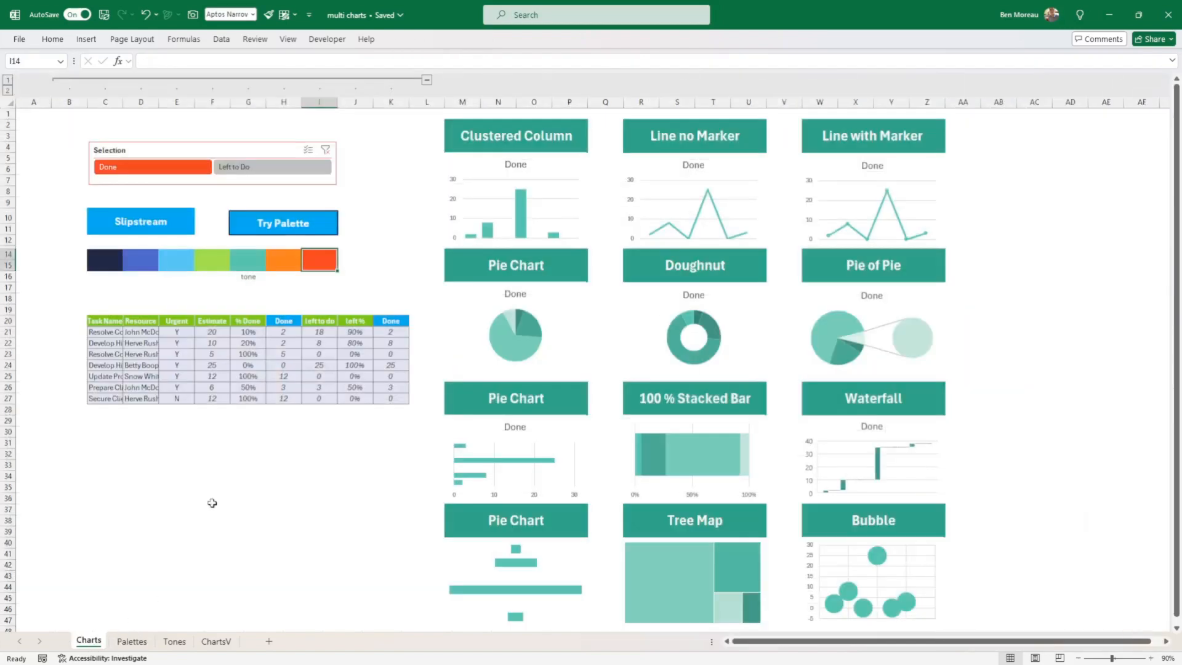
{"action": "left_click", "coordinate": [245, 171]}
{"action": "left_click", "coordinate": [132, 641]}
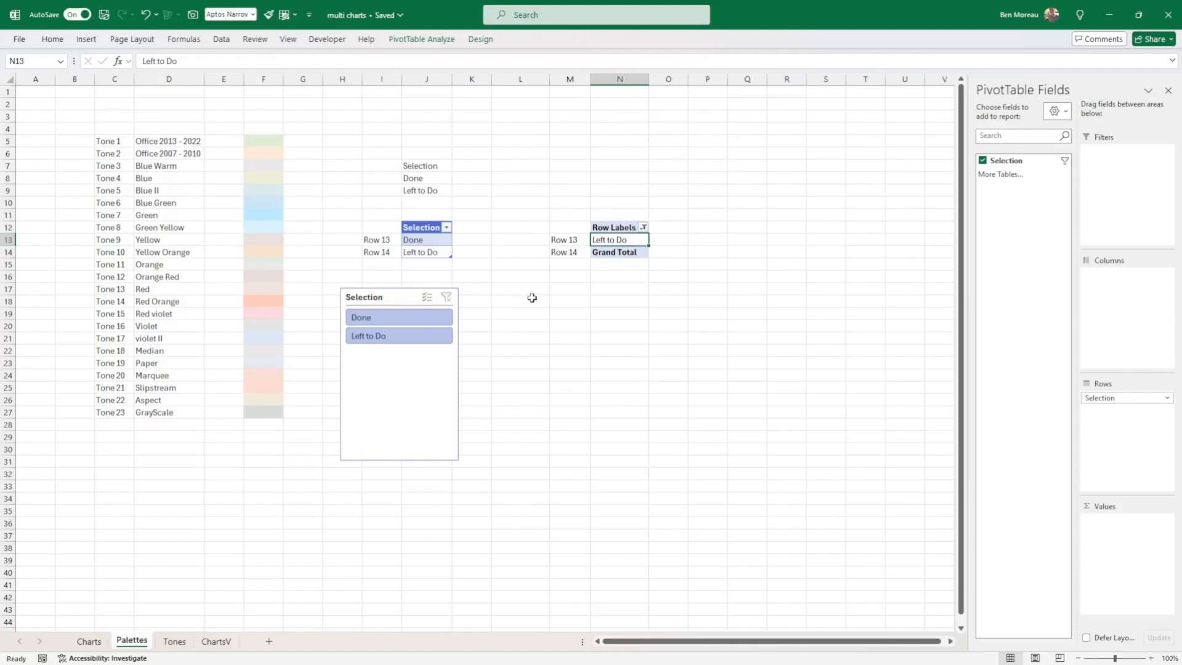
Step: Compare the pivot item in N13 and its row label in M13 with the Selection table entries in J13 and J14
{"action": "left_click", "coordinate": [571, 241]}
{"action": "left_click", "coordinate": [604, 240]}
{"action": "left_click", "coordinate": [414, 245]}
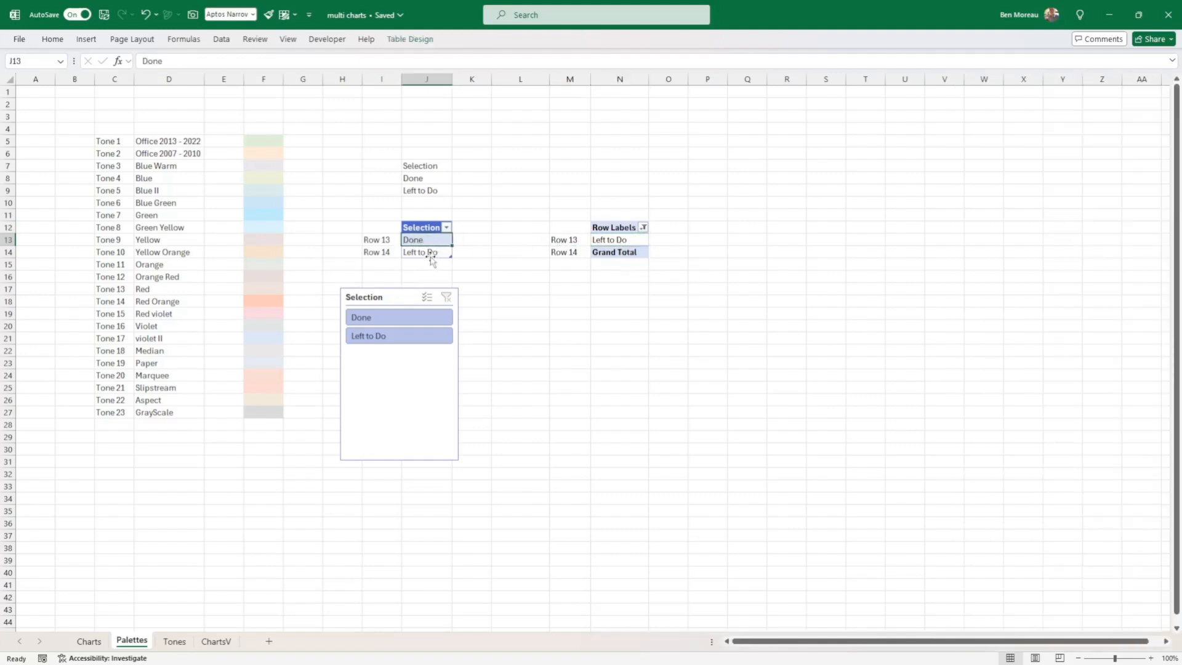
{"action": "left_click", "coordinate": [431, 254]}
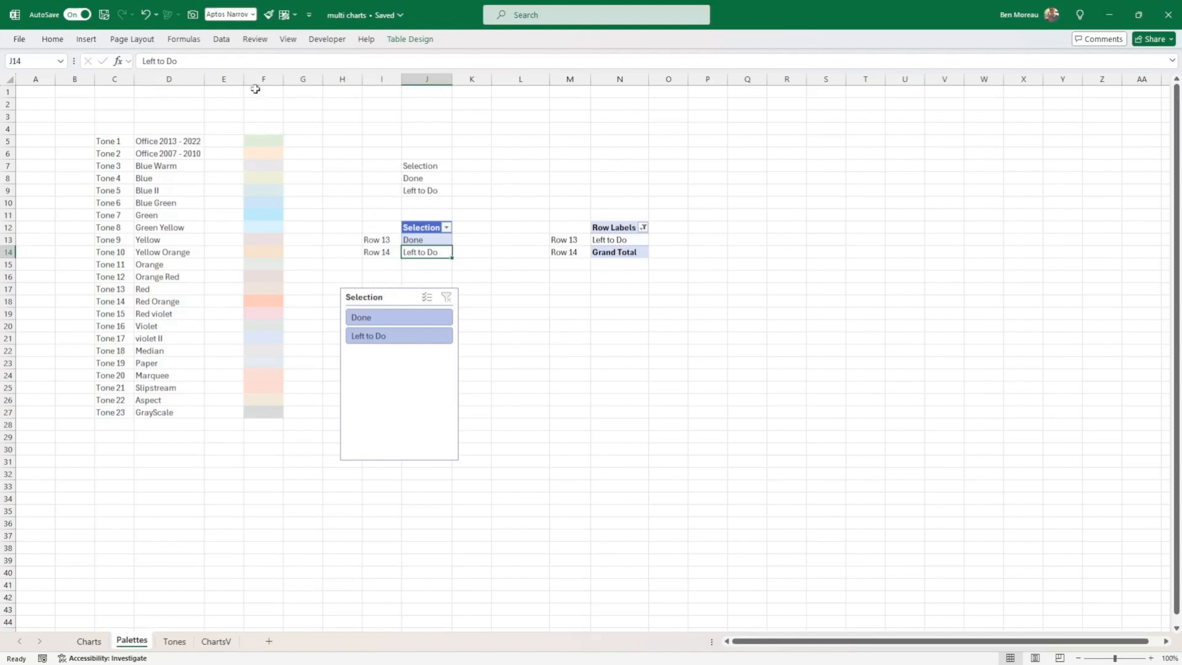
{"action": "left_click", "coordinate": [86, 39]}
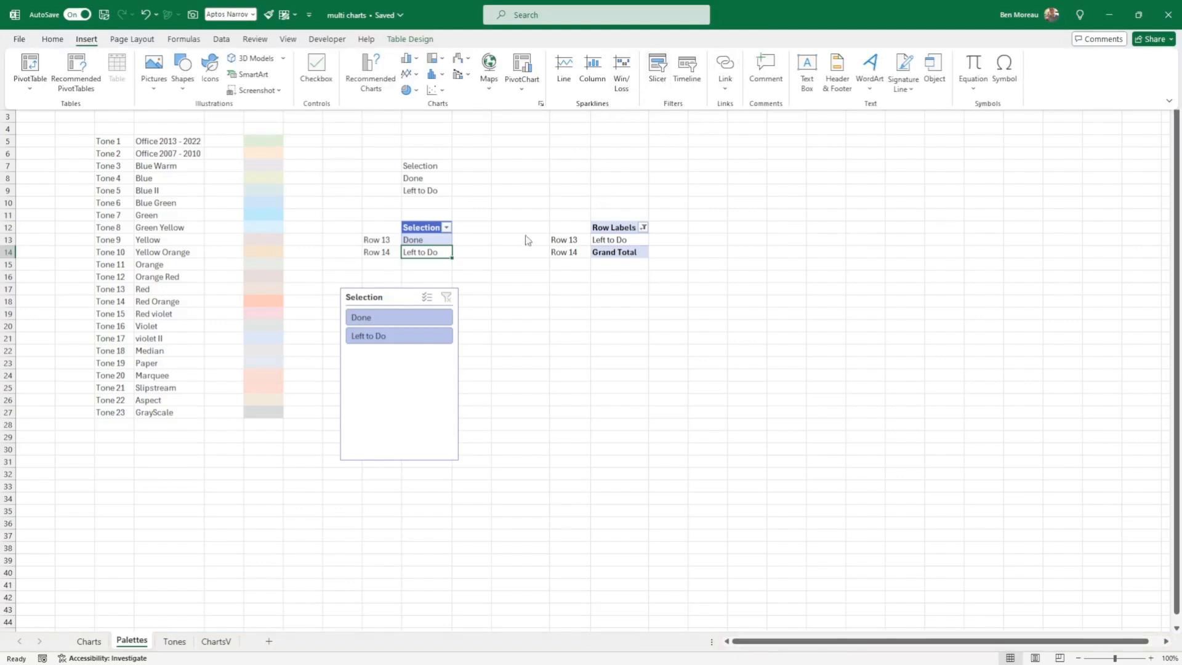
{"action": "left_click", "coordinate": [499, 321]}
{"action": "left_click", "coordinate": [510, 336]}
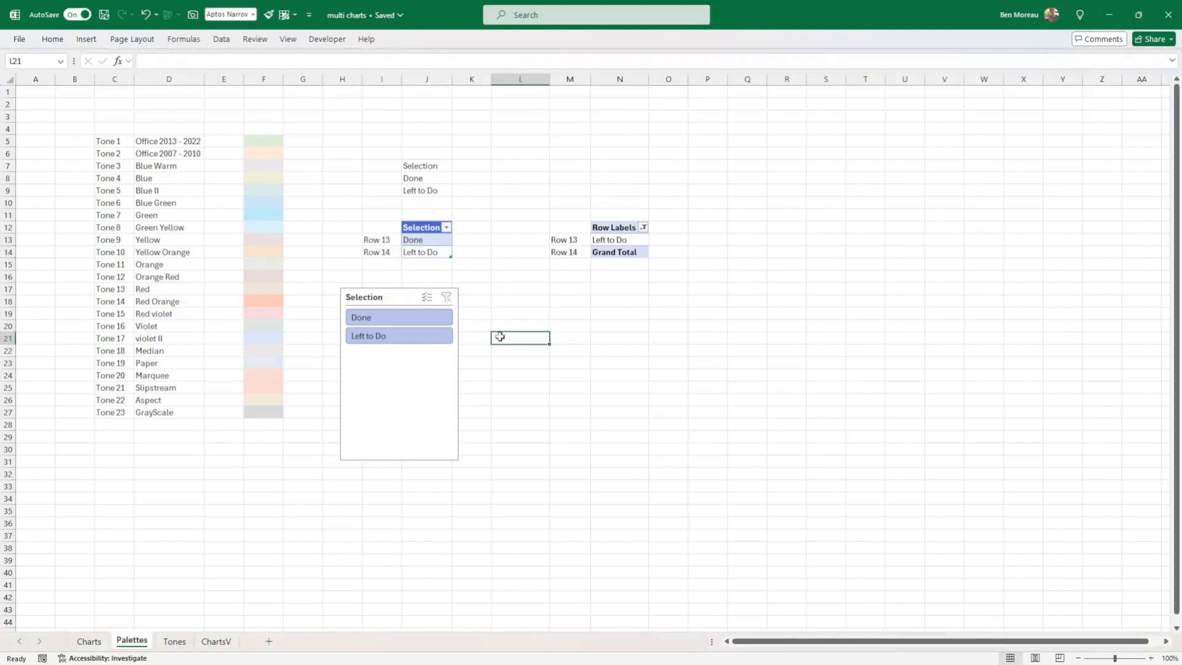
Step: Nudge the Selection slicer on the Palettes sheet slightly to the right and toggle its table filter between Left to Do and Done, ending on Done
{"action": "left_click_drag", "start_coordinate": [457, 350], "coordinate": [466, 347]}
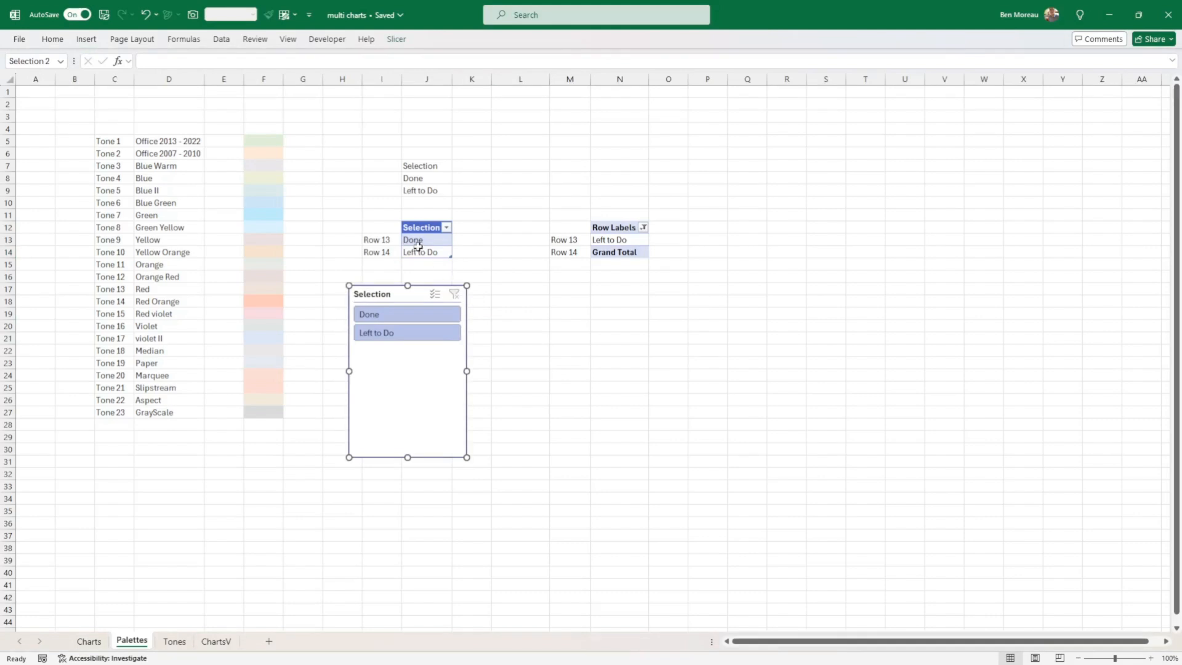
{"action": "left_click", "coordinate": [395, 334]}
{"action": "left_click", "coordinate": [385, 240]}
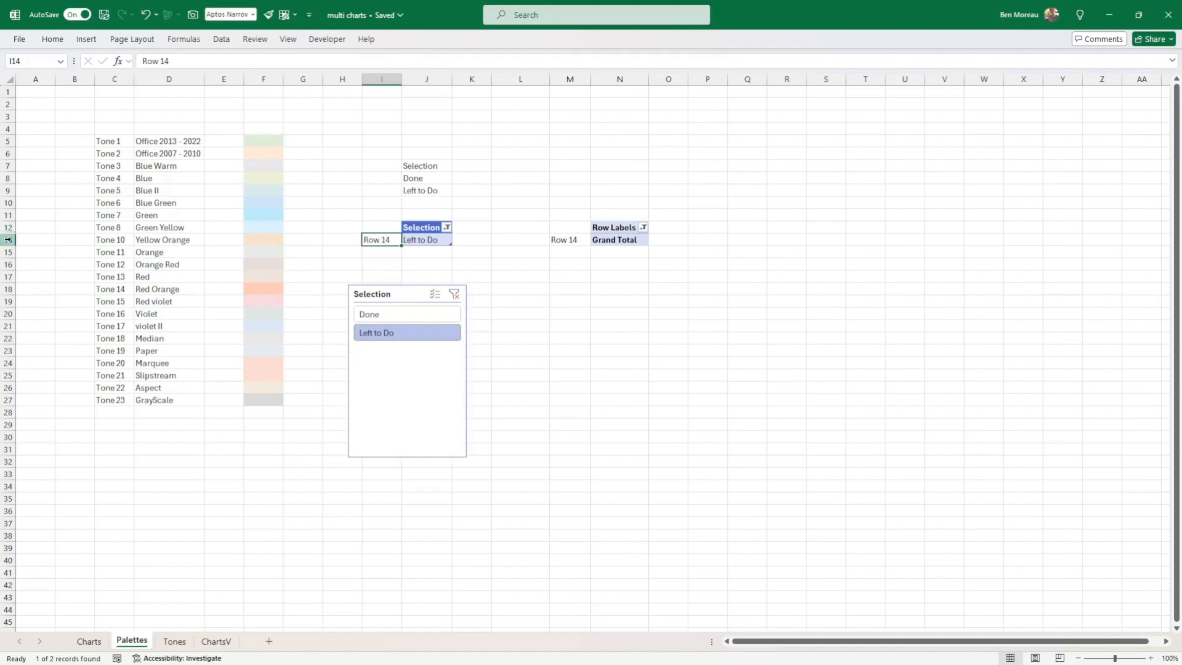
{"action": "left_click", "coordinate": [375, 316]}
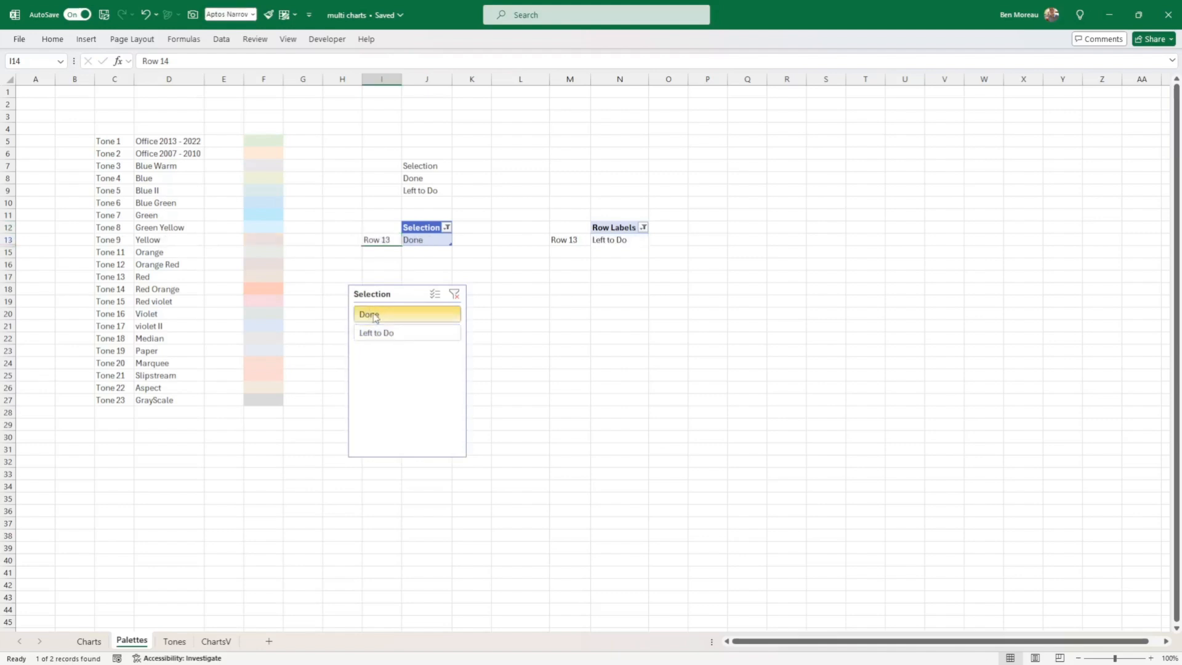
{"action": "left_click", "coordinate": [386, 334]}
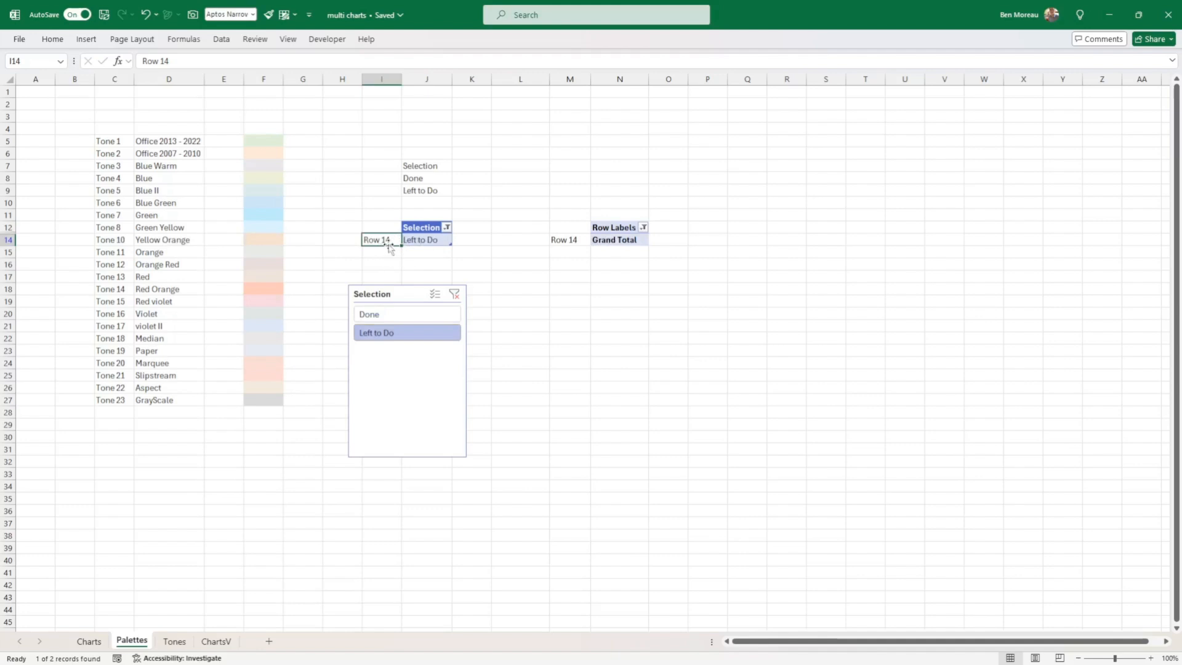
{"action": "left_click", "coordinate": [387, 313]}
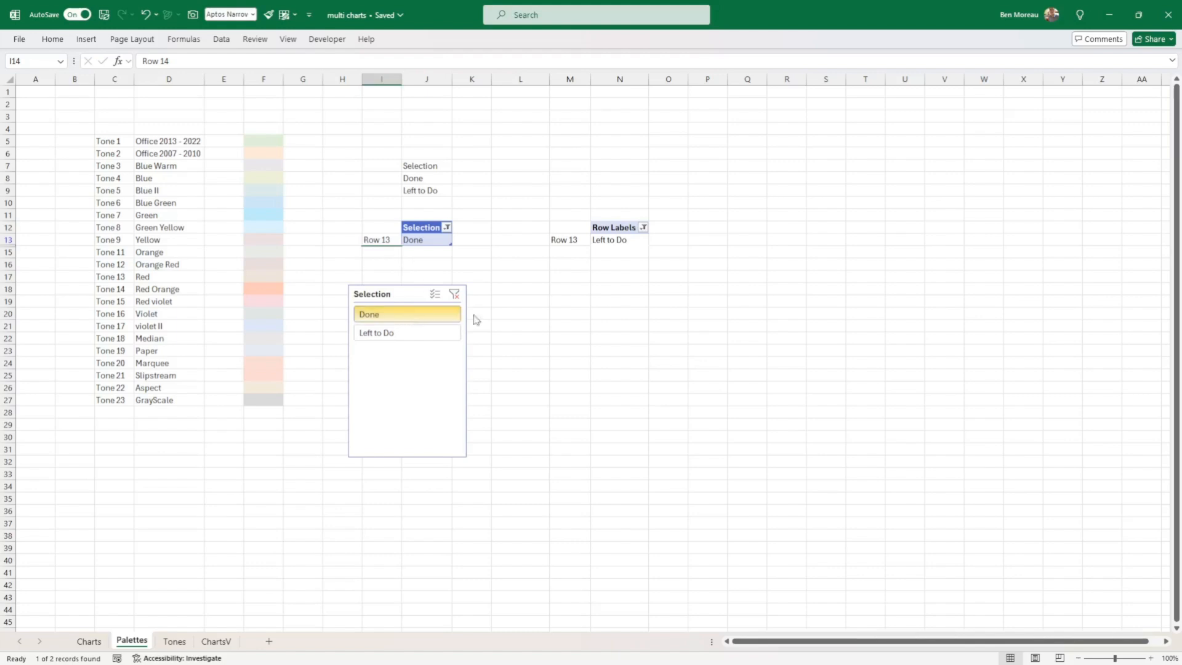
Step: Check the pivot item in N13 against the filtered table and clear the filter of the Palettes sheet's Selection slicer
{"action": "left_click", "coordinate": [601, 241]}
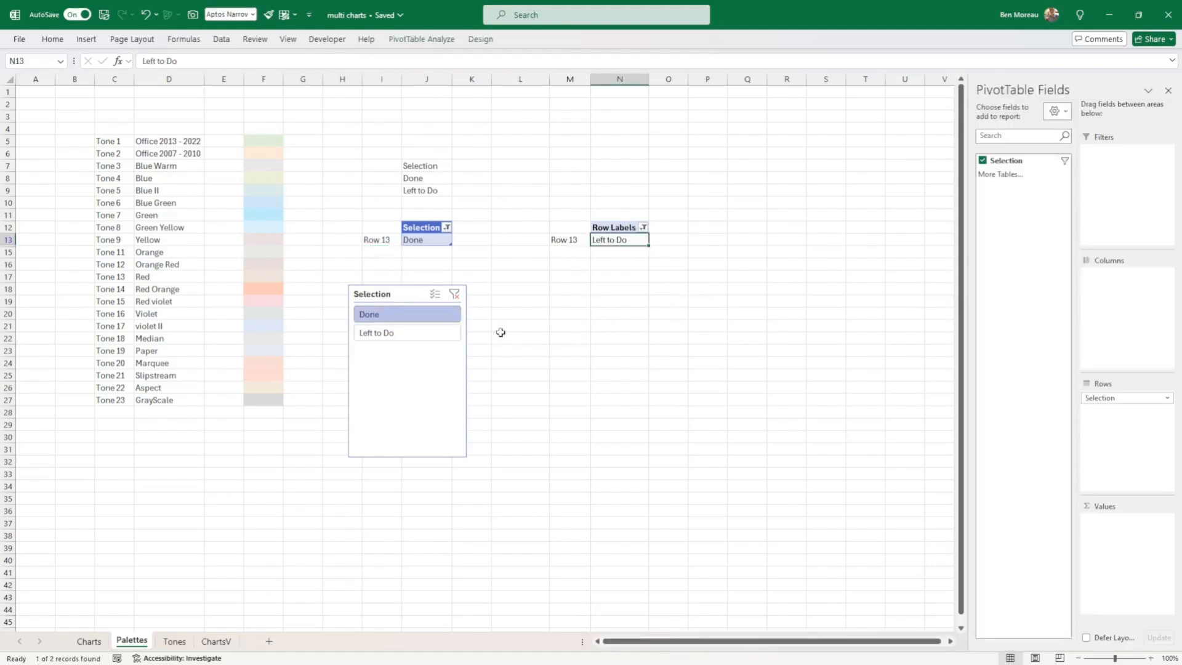
{"action": "left_click", "coordinate": [454, 293]}
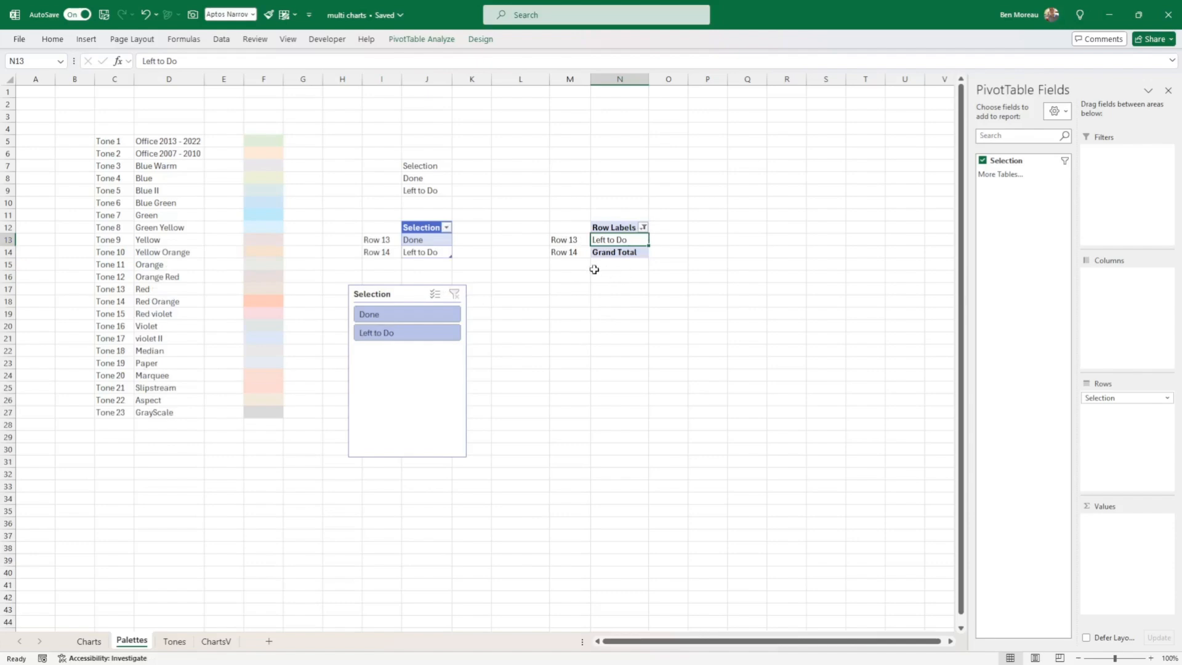
{"action": "left_click", "coordinate": [612, 288]}
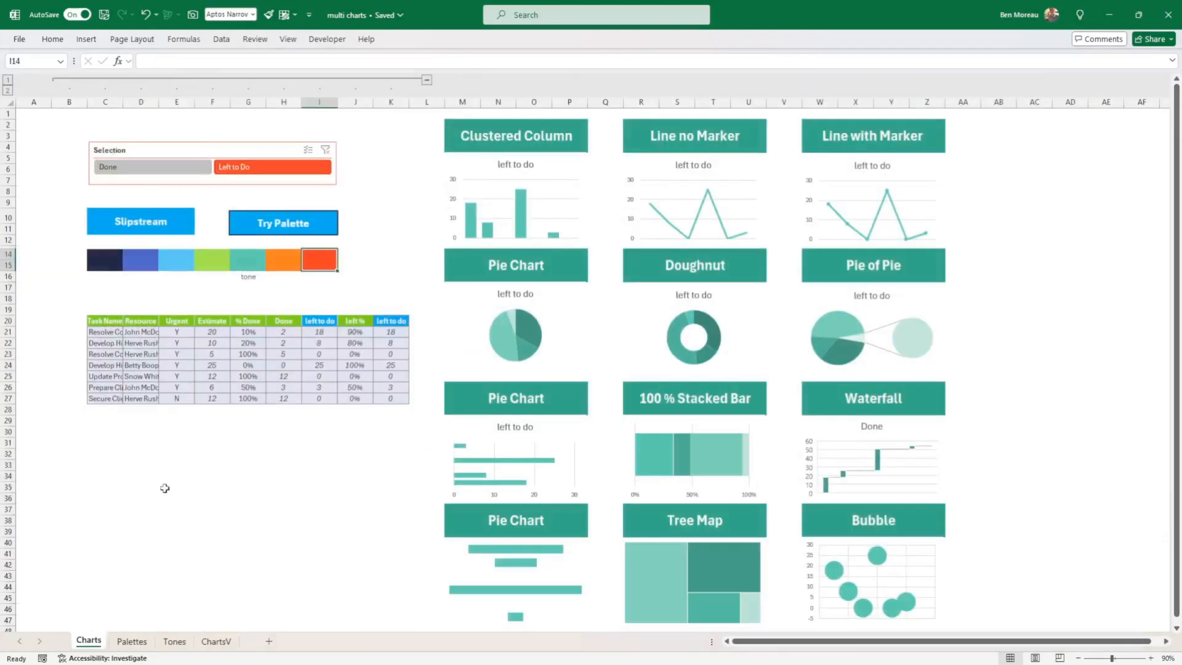
Step: Clear the Selection slicer's filter on the Charts sheet and compare pivot items N13:N14 on the Palettes sheet with the list in J8:J9
{"action": "left_click", "coordinate": [91, 641]}
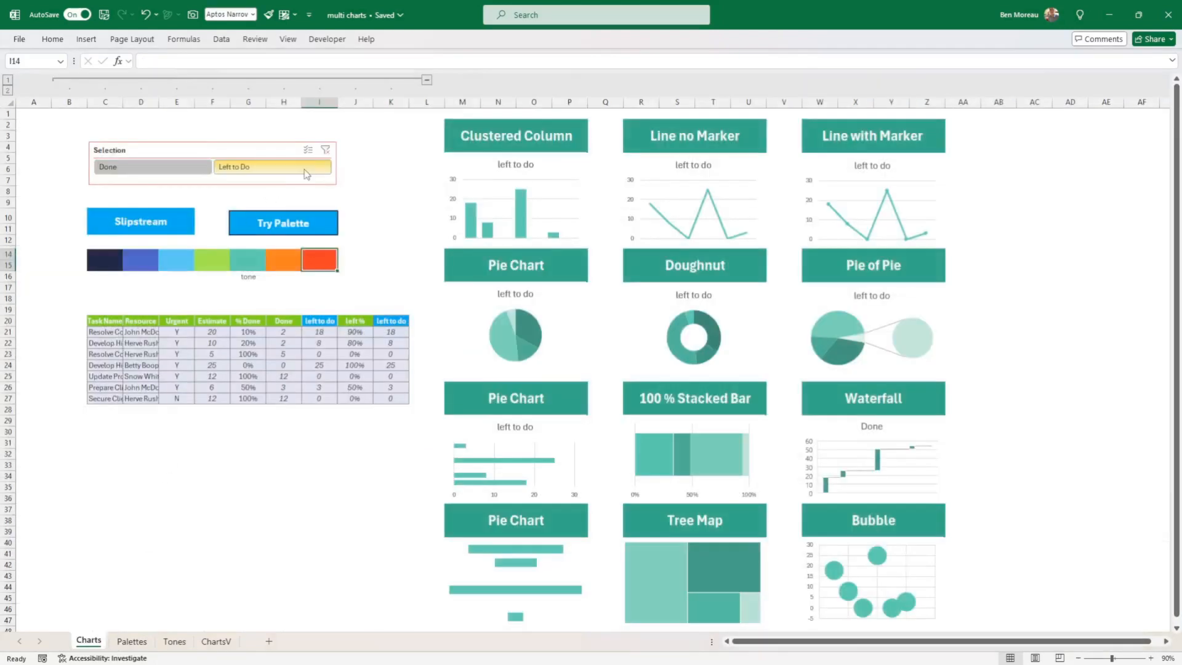
{"action": "left_click", "coordinate": [325, 152]}
{"action": "left_click", "coordinate": [132, 641]}
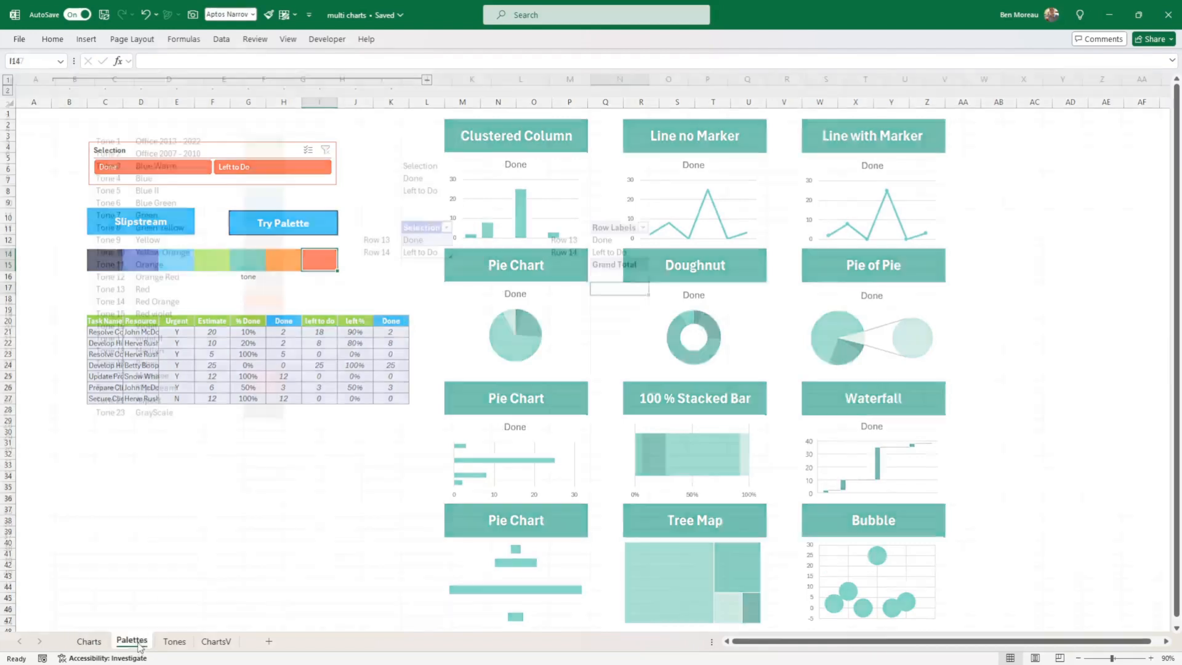
{"action": "left_click_drag", "start_coordinate": [605, 241], "coordinate": [618, 253]}
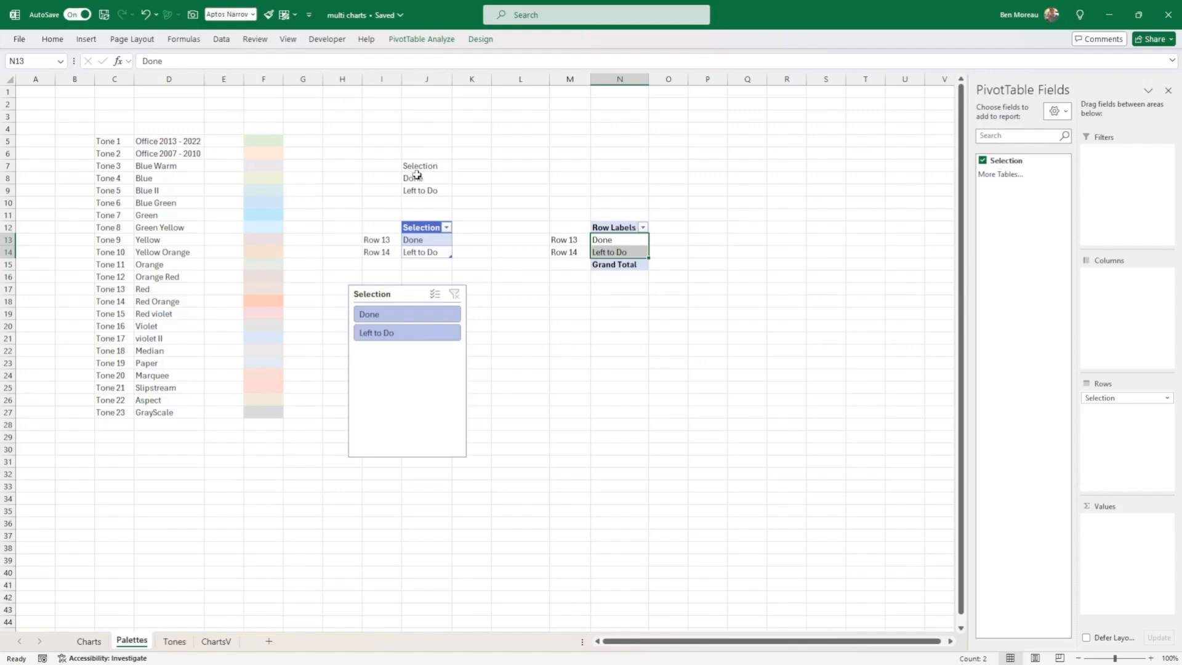
{"action": "left_click_drag", "start_coordinate": [417, 174], "coordinate": [420, 191]}
{"action": "left_click", "coordinate": [634, 239]}
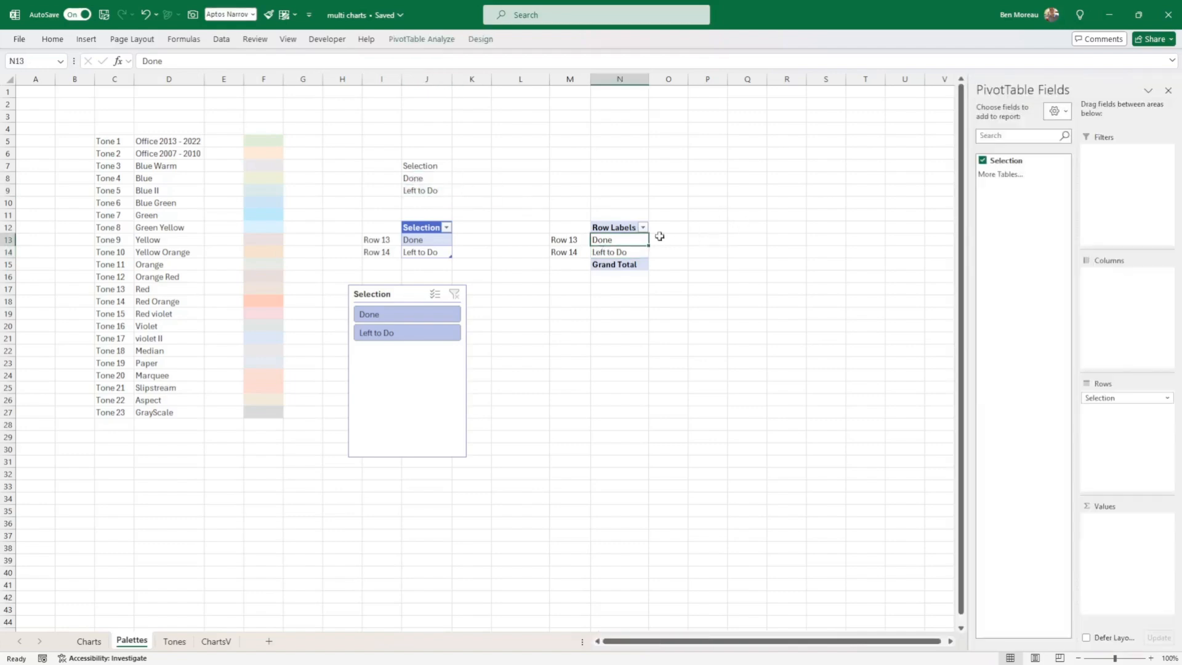
Step: Set the Selection slicer on the Charts sheet to Done and check the pivot table on the Palettes sheet
{"action": "left_click", "coordinate": [89, 641]}
{"action": "left_click", "coordinate": [131, 172]}
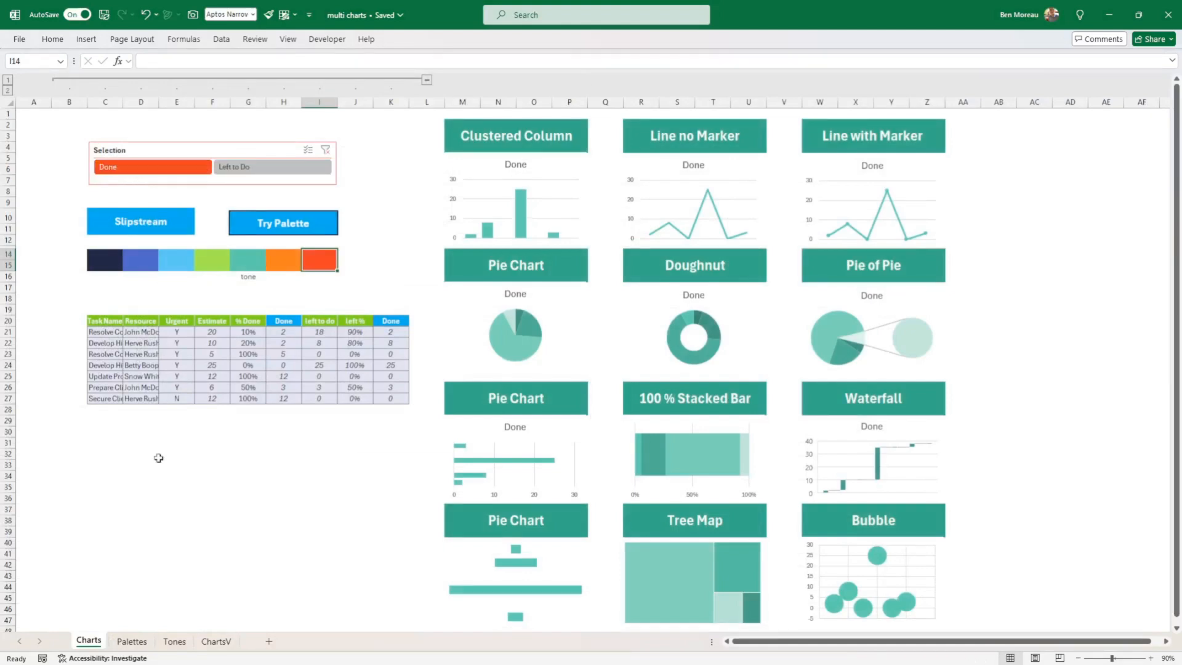
{"action": "left_click", "coordinate": [132, 642]}
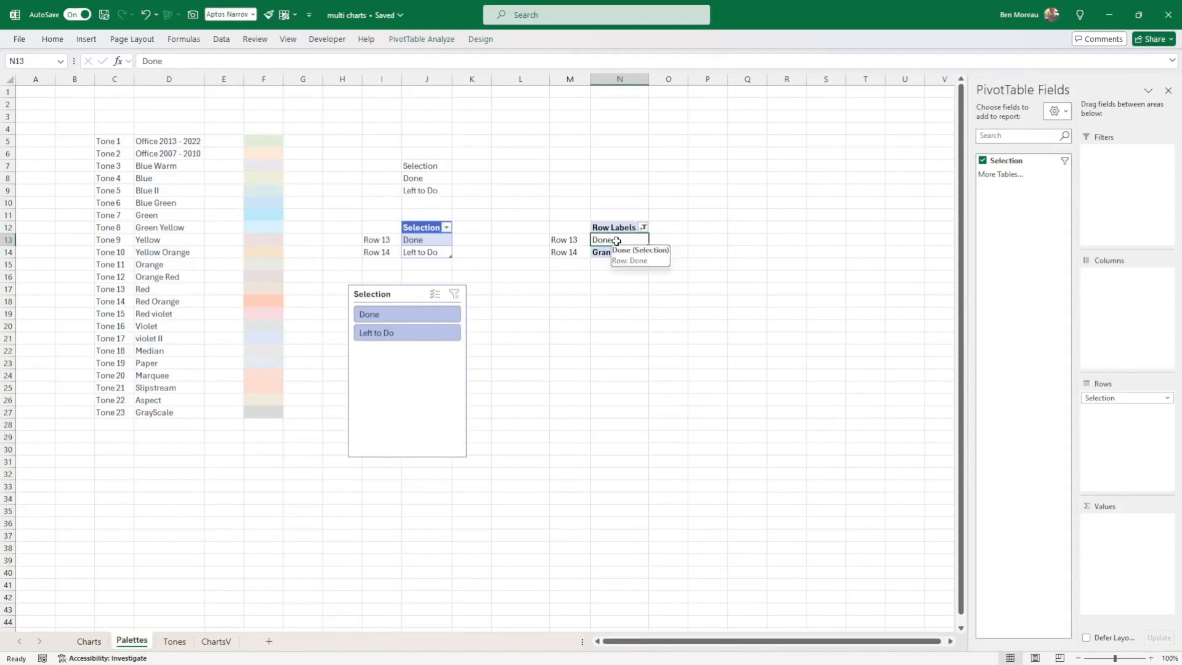
Step: On the Charts sheet, examine the task table, the formula in K27 and the Done values in H21:H27
{"action": "left_click", "coordinate": [90, 642]}
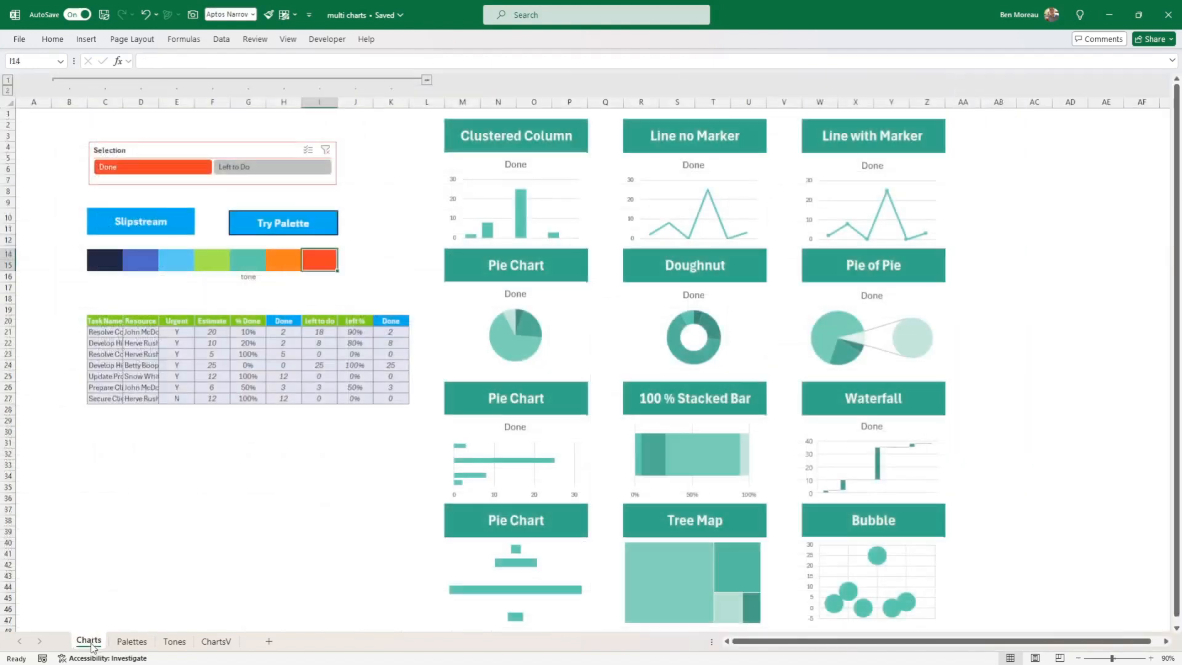
{"action": "left_click_drag", "start_coordinate": [108, 328], "coordinate": [376, 410]}
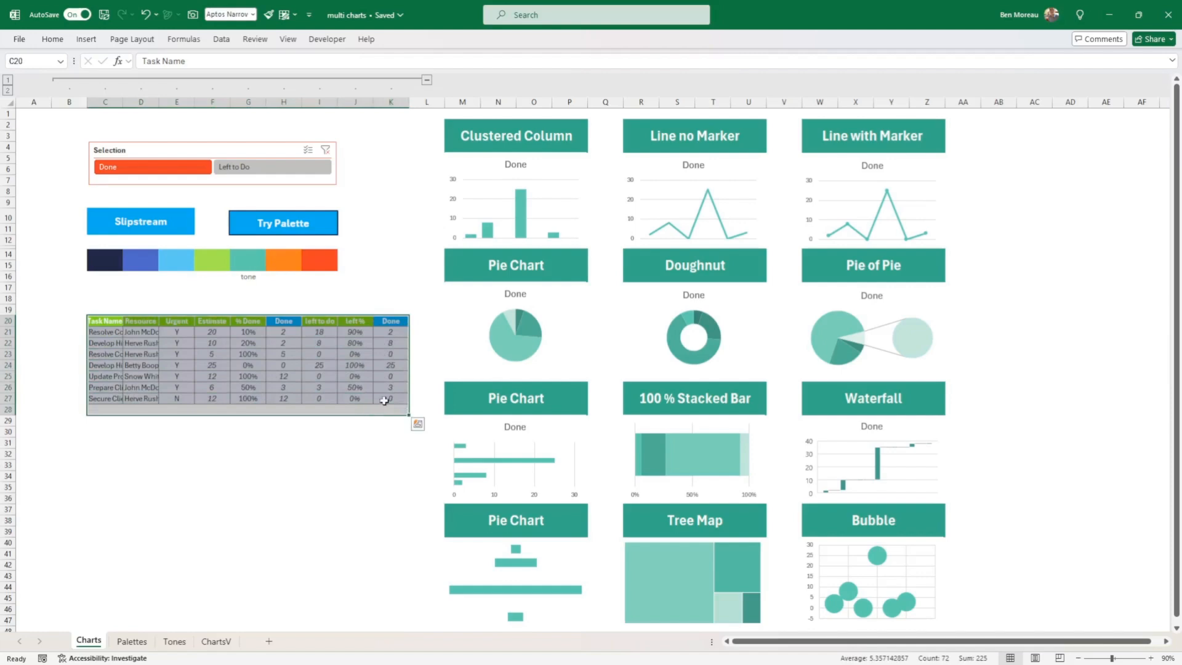
{"action": "left_click", "coordinate": [392, 399]}
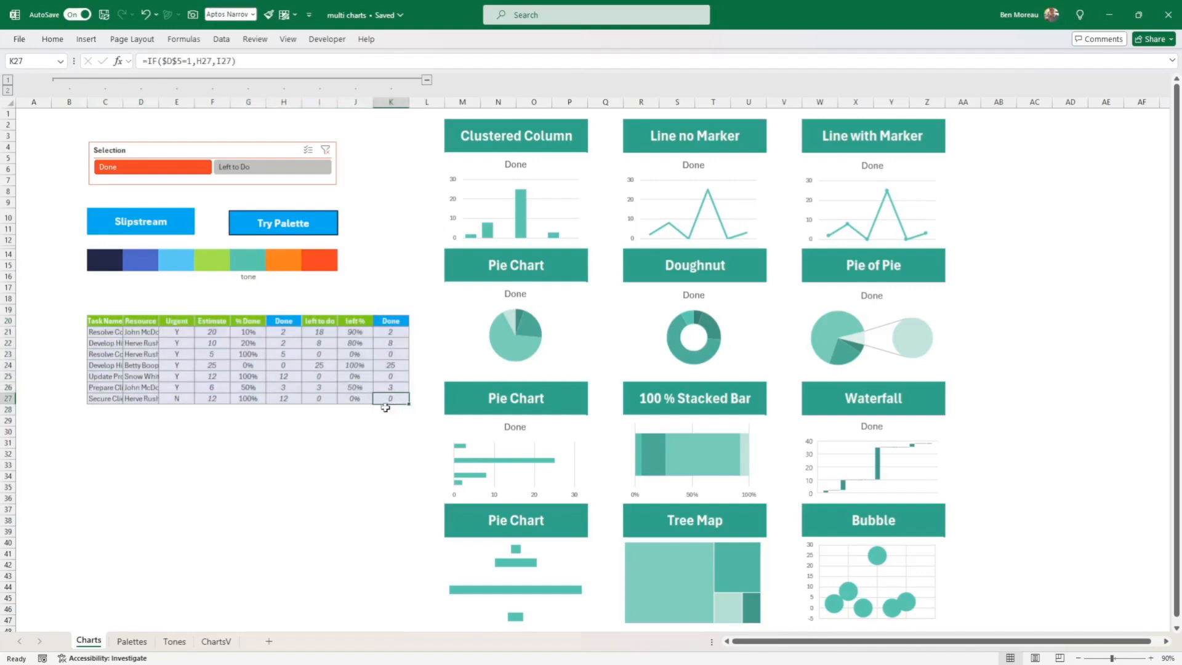
{"action": "left_click_drag", "start_coordinate": [280, 321], "coordinate": [284, 397]}
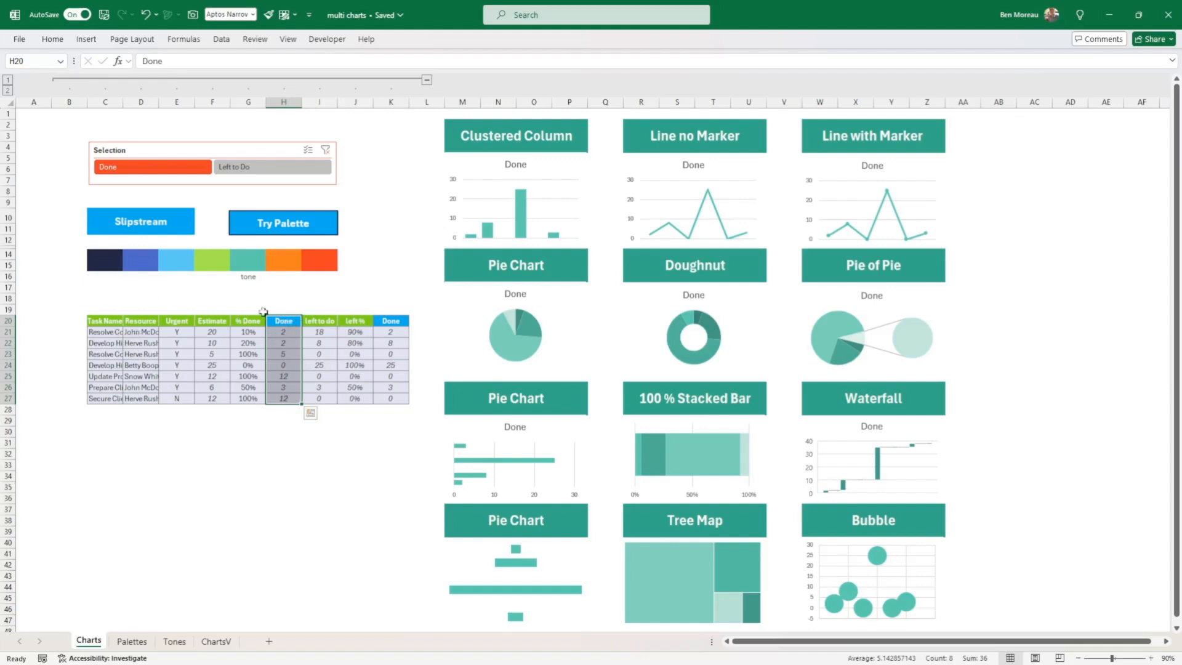
{"action": "left_click_drag", "start_coordinate": [281, 330], "coordinate": [284, 397]}
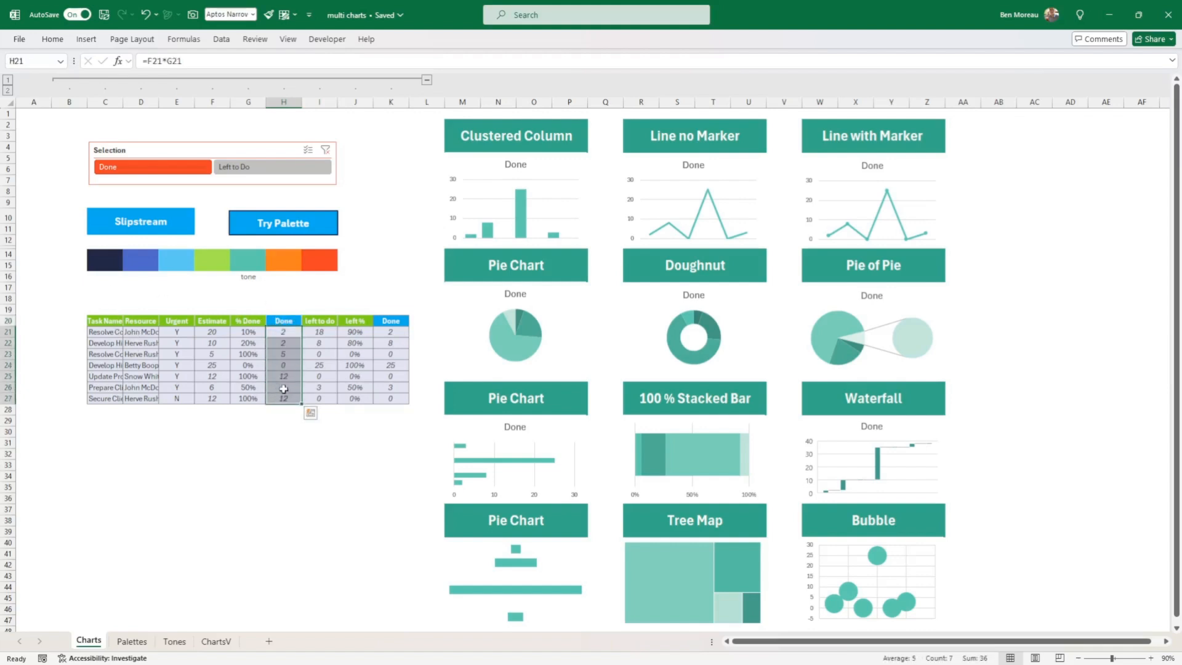
Step: Set the Charts slicer to Left to Do and compare the left to do values in I21:I27 with the dynamic column K21:K27
{"action": "left_click", "coordinate": [257, 174]}
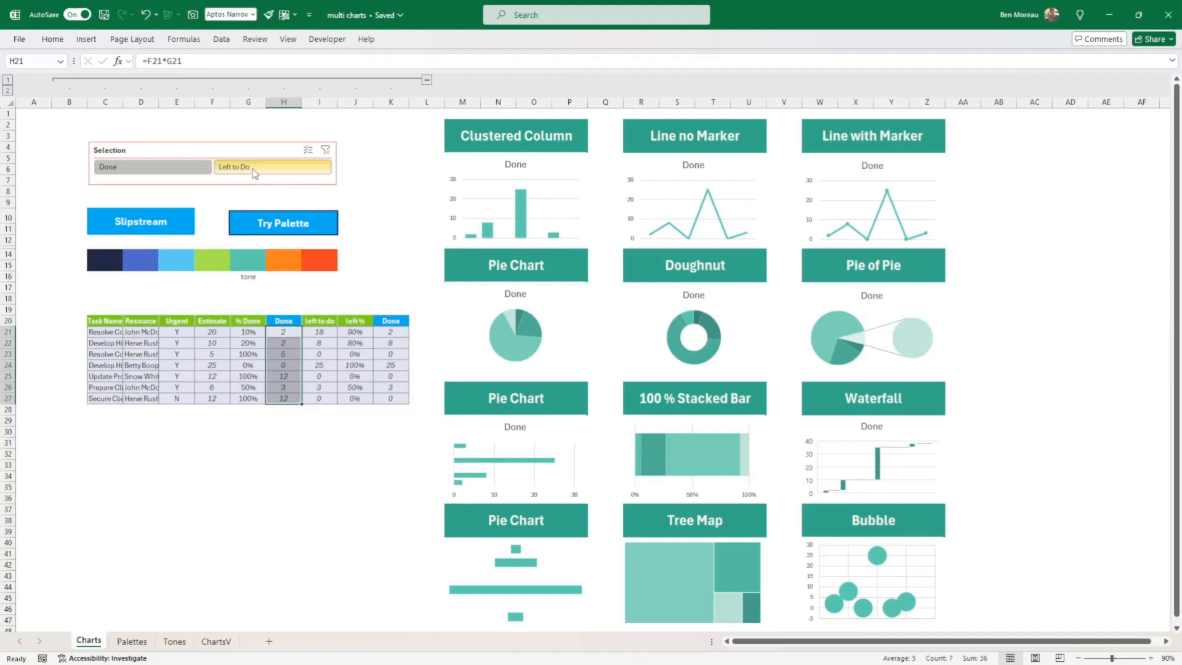
{"action": "left_click_drag", "start_coordinate": [319, 334], "coordinate": [326, 398]}
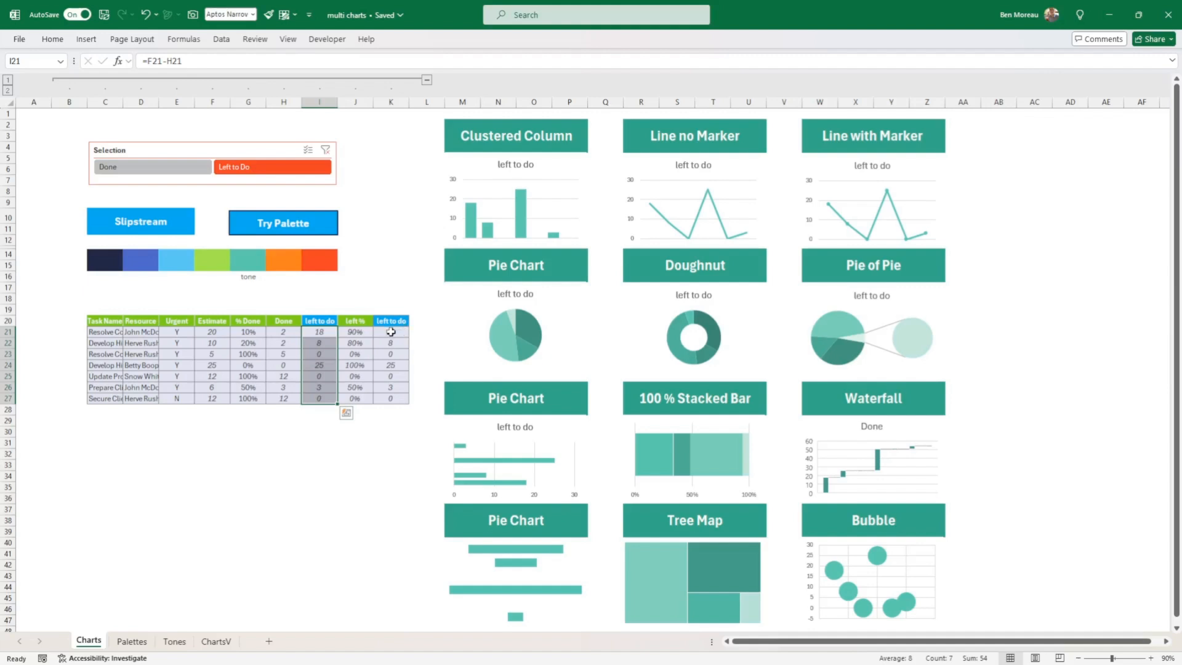
{"action": "left_click_drag", "start_coordinate": [389, 331], "coordinate": [389, 401]}
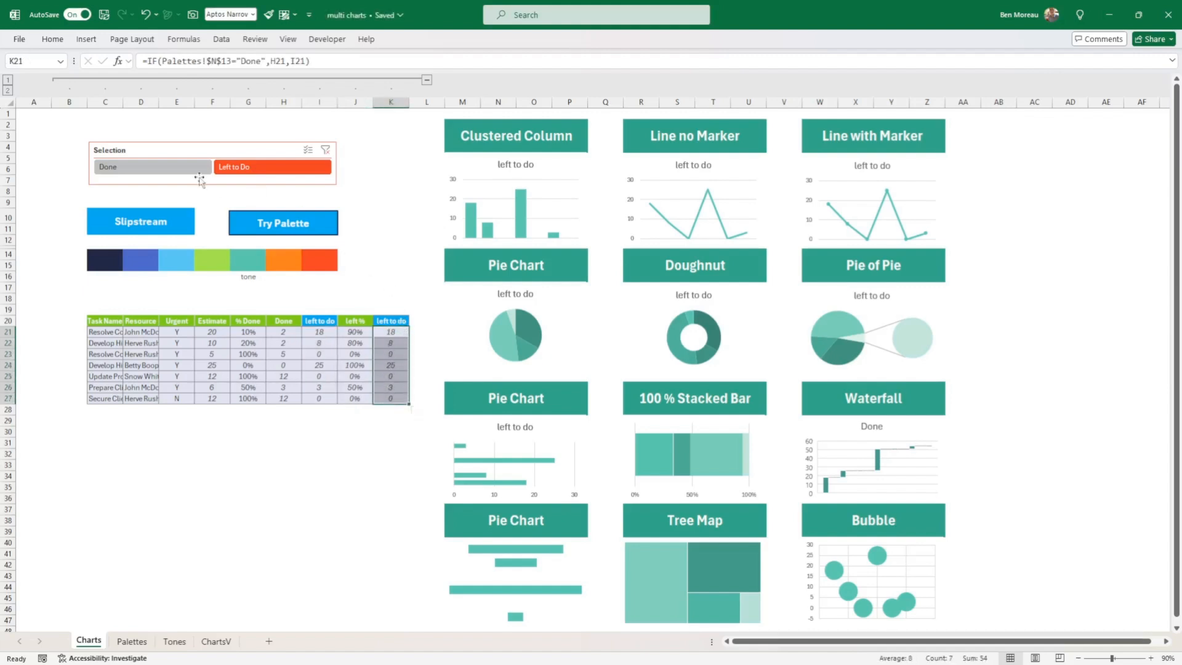
Step: Set the Charts slicer to Done and compare the Done column H20:H27 with the formula in K21
{"action": "left_click", "coordinate": [183, 171]}
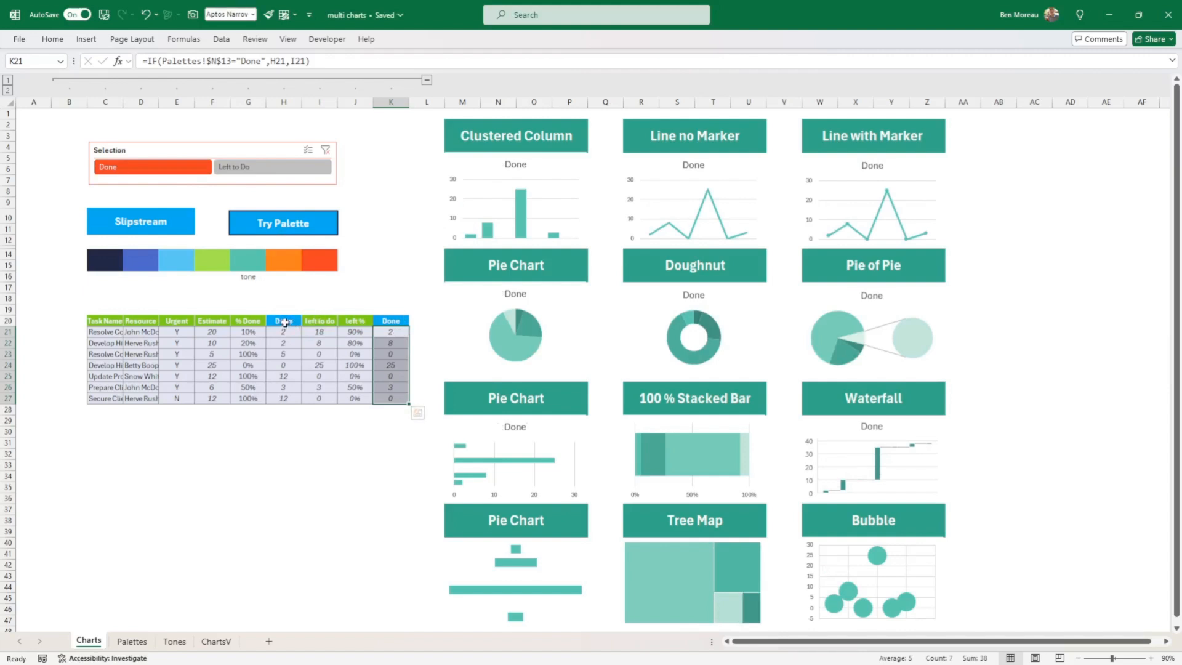
{"action": "left_click_drag", "start_coordinate": [284, 322], "coordinate": [285, 400]}
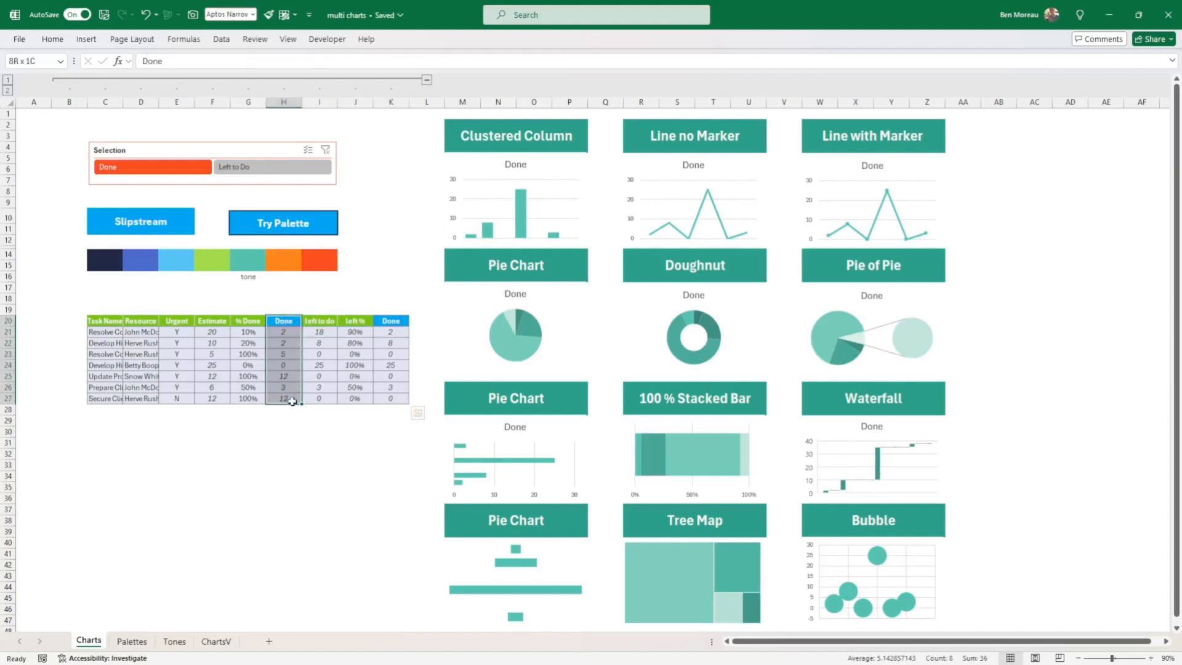
{"action": "left_click", "coordinate": [390, 334]}
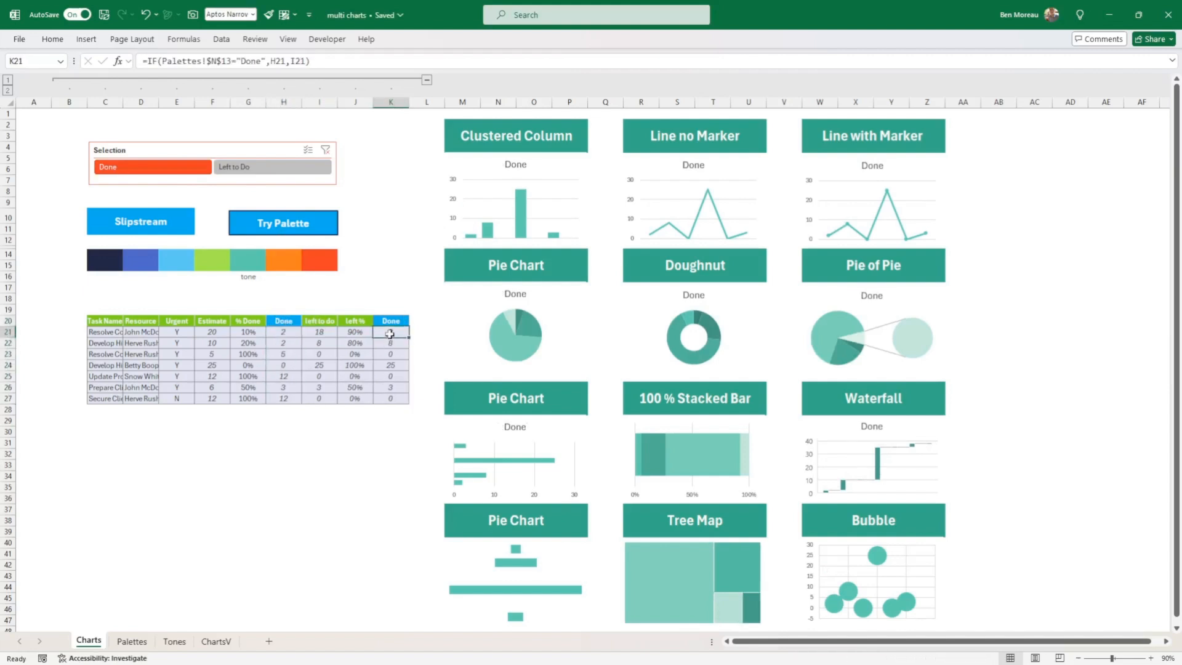
Step: Trace the chart values in K21:K27 to the pivot item in N13 on the Palettes sheet, inspecting the formulas in K21 and K27
{"action": "left_click", "coordinate": [519, 225]}
{"action": "left_click_drag", "start_coordinate": [391, 332], "coordinate": [397, 400]}
{"action": "left_click", "coordinate": [394, 332]}
{"action": "left_click", "coordinate": [132, 641]}
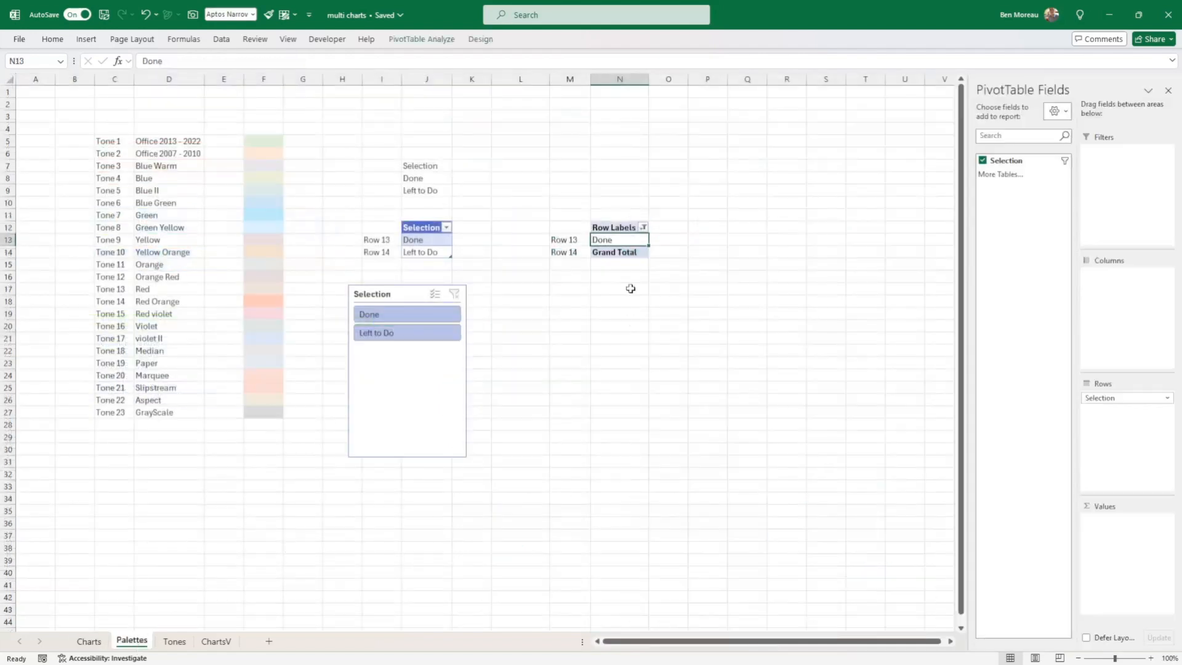
{"action": "left_click", "coordinate": [88, 641]}
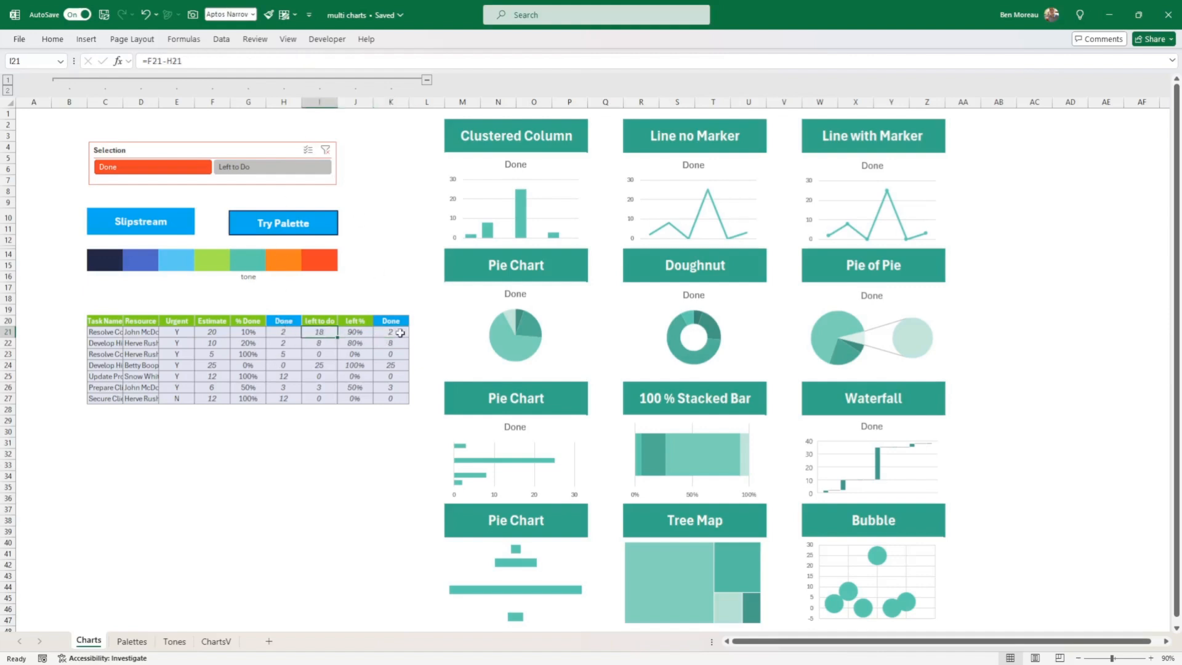
{"action": "left_click_drag", "start_coordinate": [396, 333], "coordinate": [394, 398]}
{"action": "left_click", "coordinate": [394, 397]}
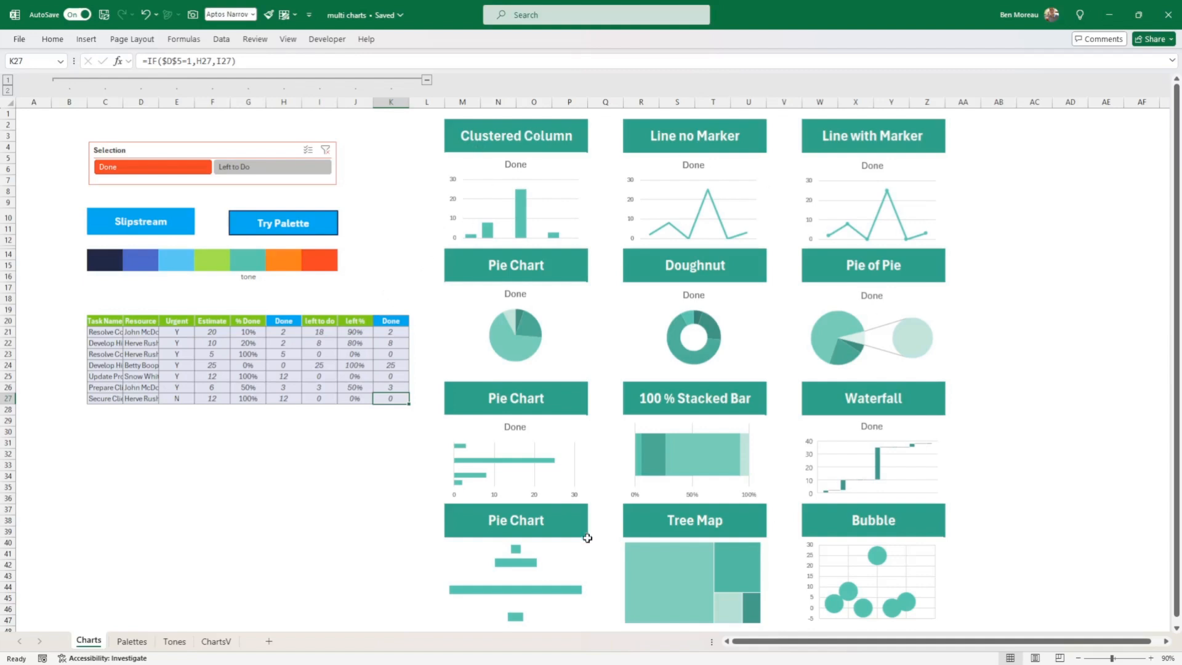
Step: Select the Clustered Column chart to show its source ranges, add a new worksheet, and return to the Charts sheet
{"action": "left_click", "coordinate": [583, 235]}
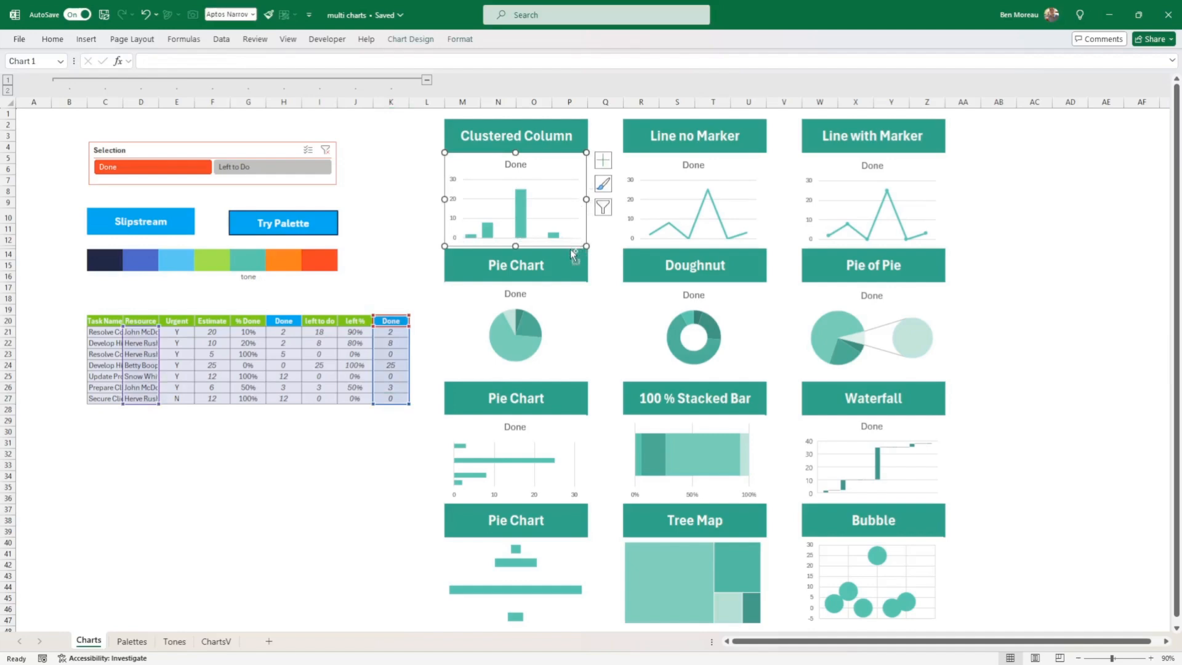
{"action": "left_click", "coordinate": [269, 641]}
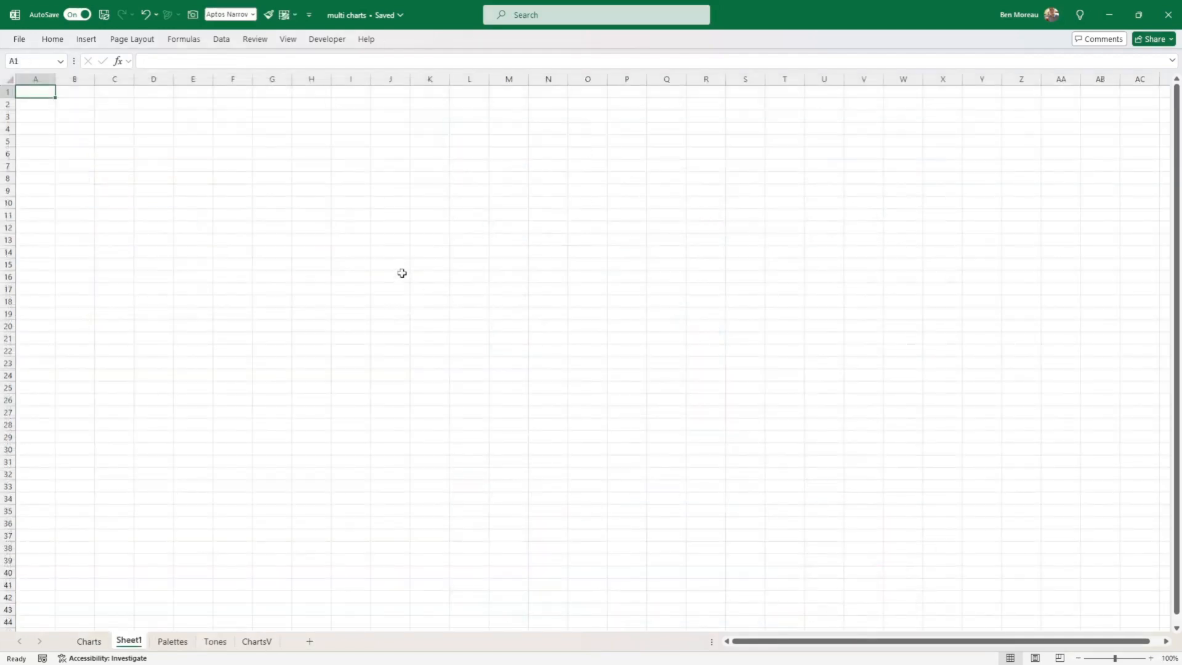
{"action": "left_click", "coordinate": [88, 641]}
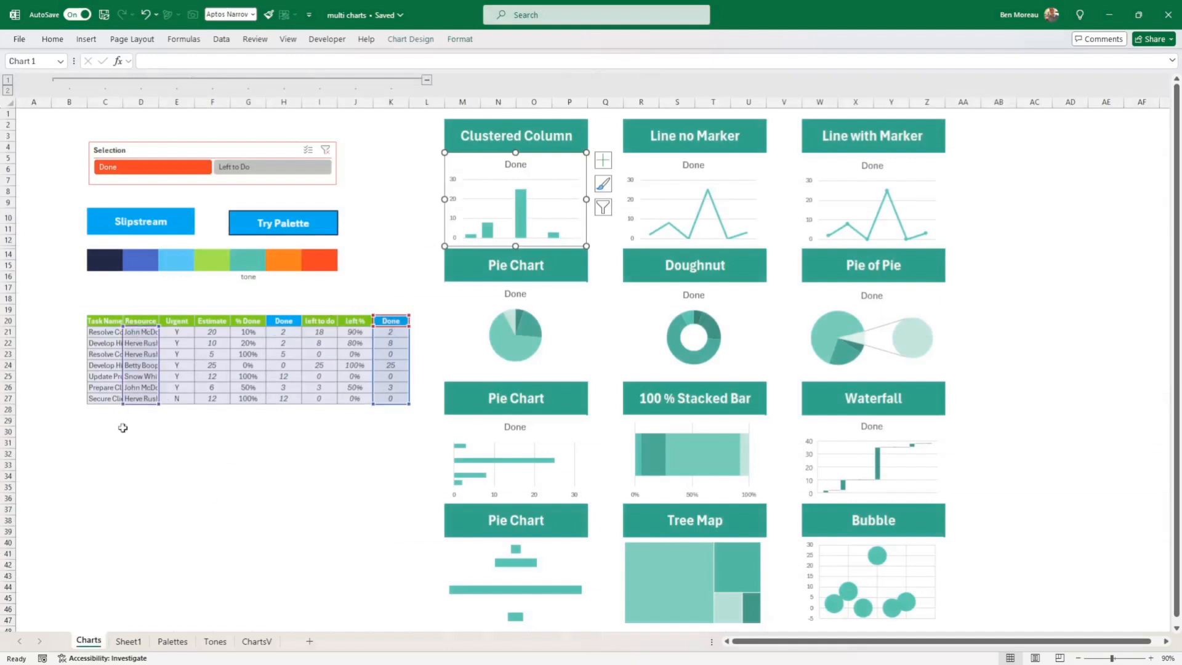
Step: Insert the recommended Clustered Column chart from the resources in D21:D27 and the dynamic values in K21:K27
{"action": "left_click", "coordinate": [136, 442]}
{"action": "left_click_drag", "start_coordinate": [146, 333], "coordinate": [146, 399]}
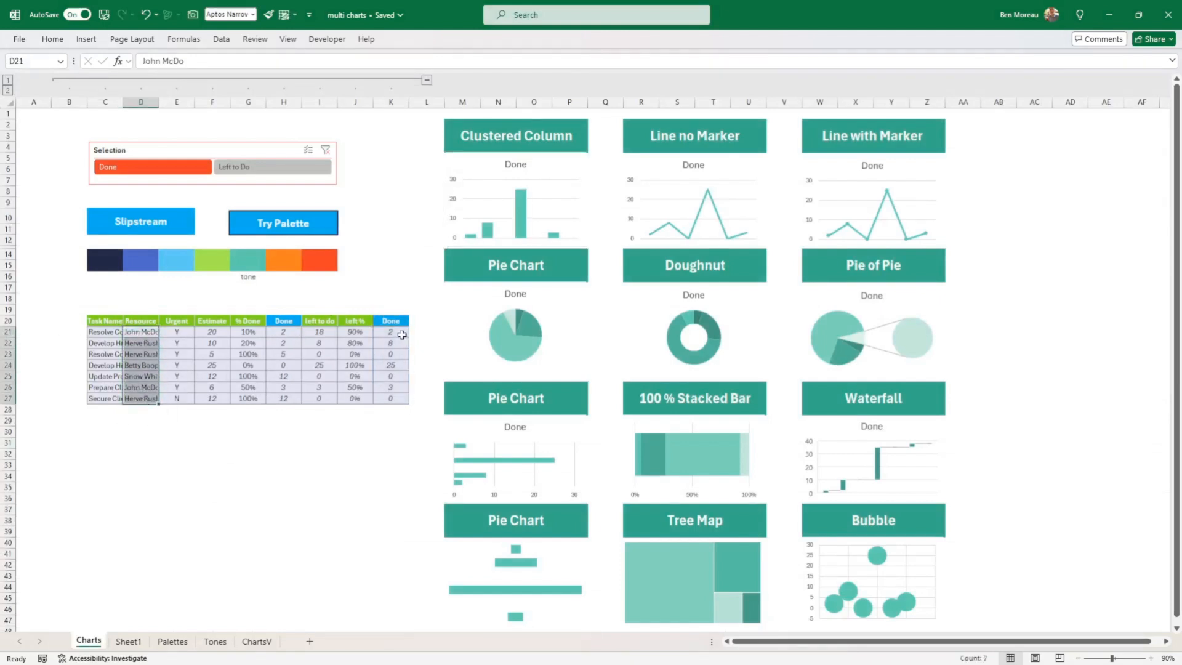
{"action": "left_click_drag", "start_coordinate": [381, 331], "coordinate": [386, 392], "text": "ctrl"}
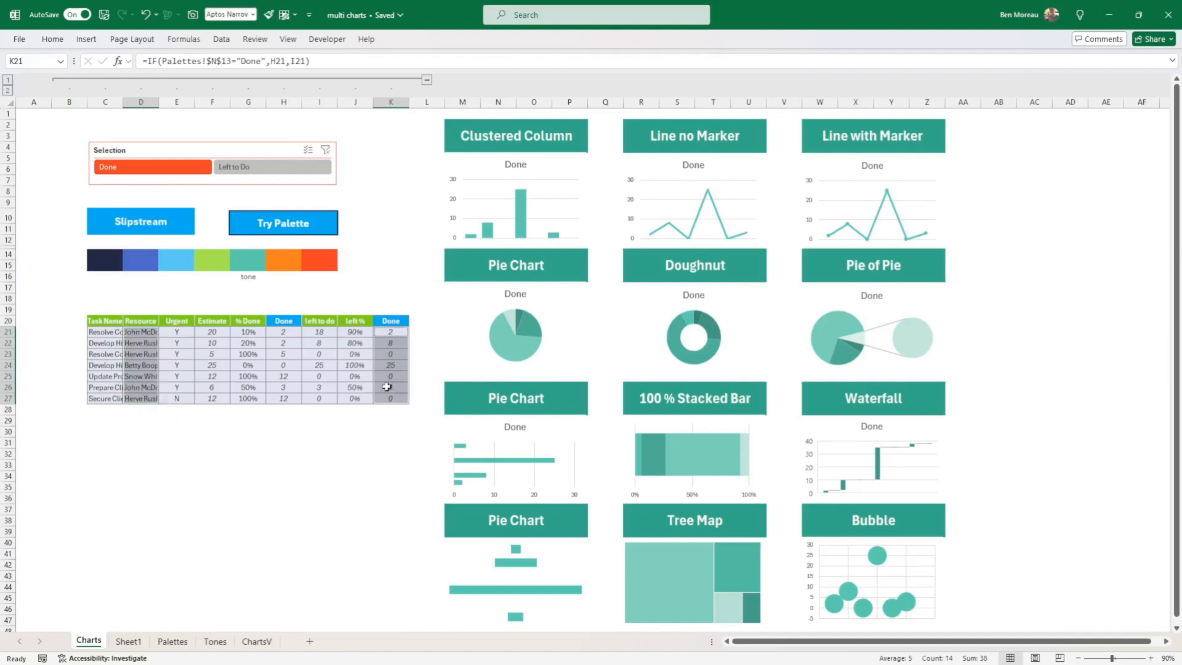
{"action": "left_click", "coordinate": [86, 39]}
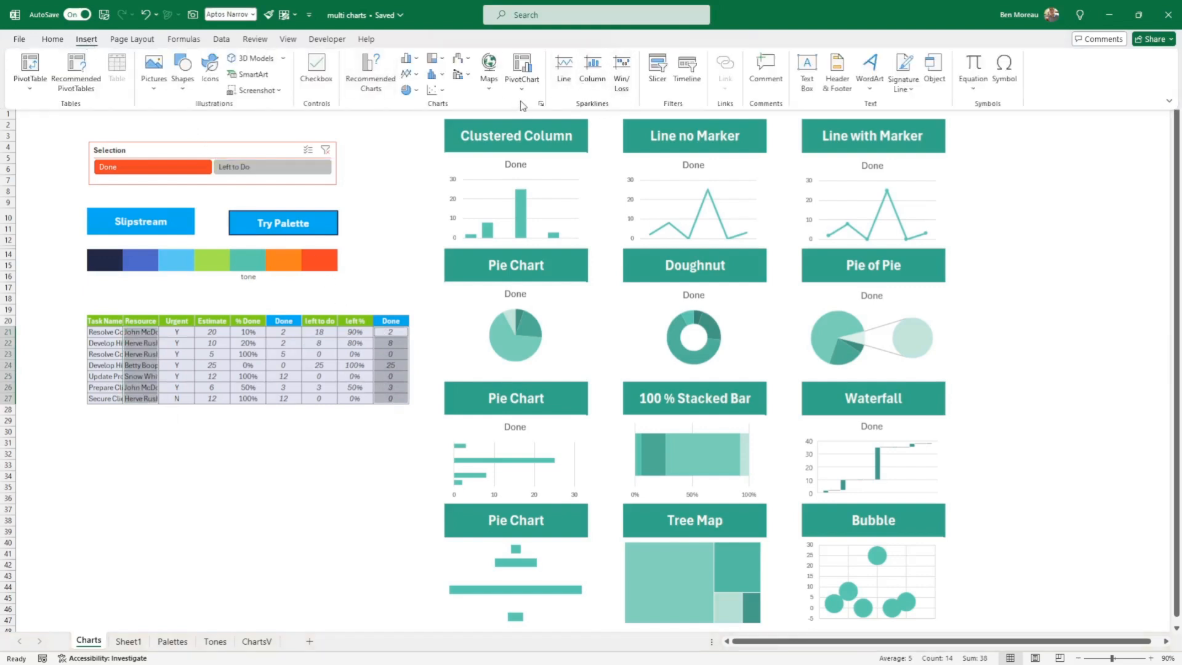
{"action": "left_click", "coordinate": [371, 73]}
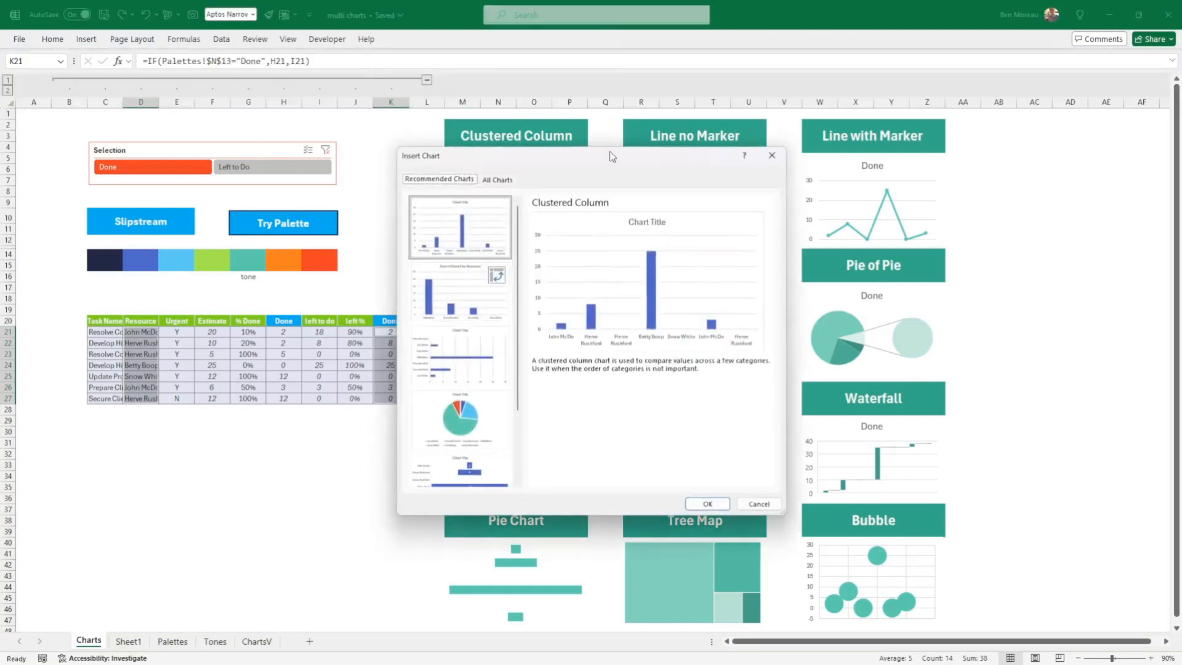
{"action": "left_click", "coordinate": [708, 504]}
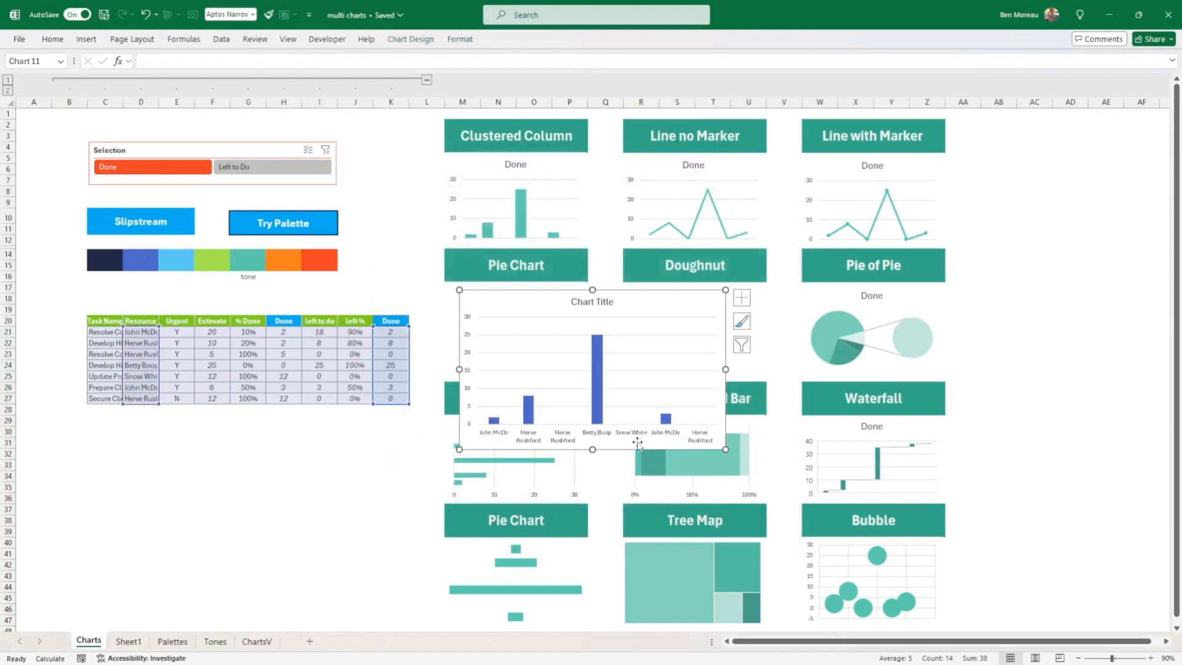
Step: Delete the new chart's horizontal axis labels and set the column series' gap width to 50%
{"action": "left_click", "coordinate": [639, 441]}
{"action": "key", "text": "Delete"}
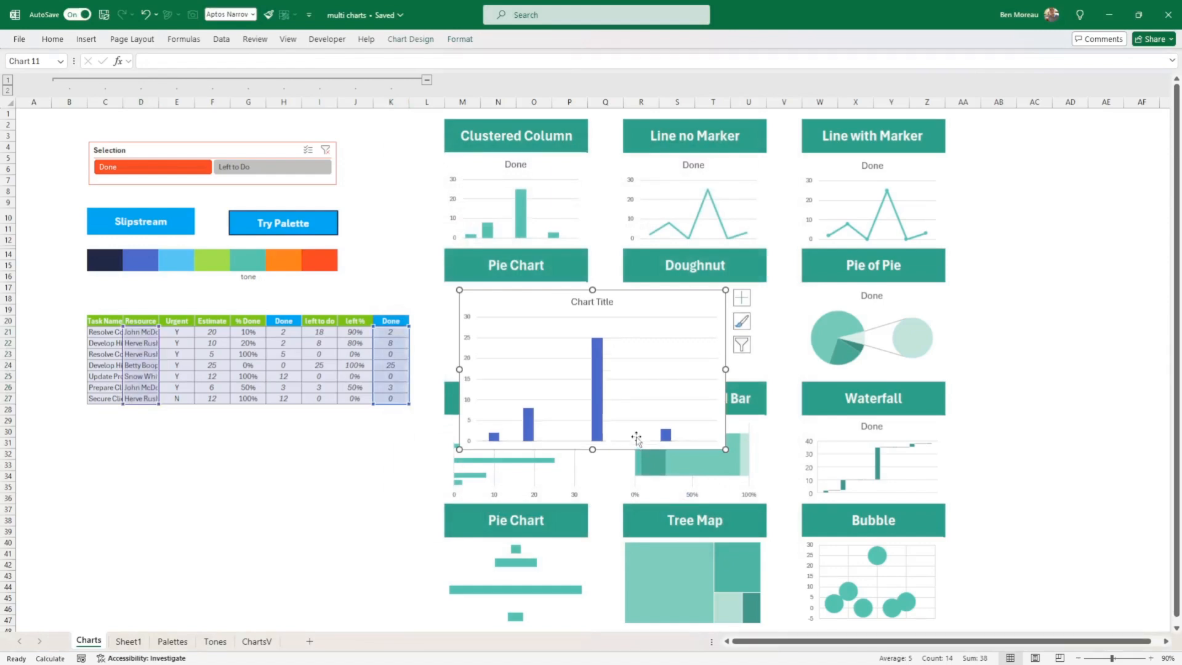
{"action": "right_click", "coordinate": [600, 408]}
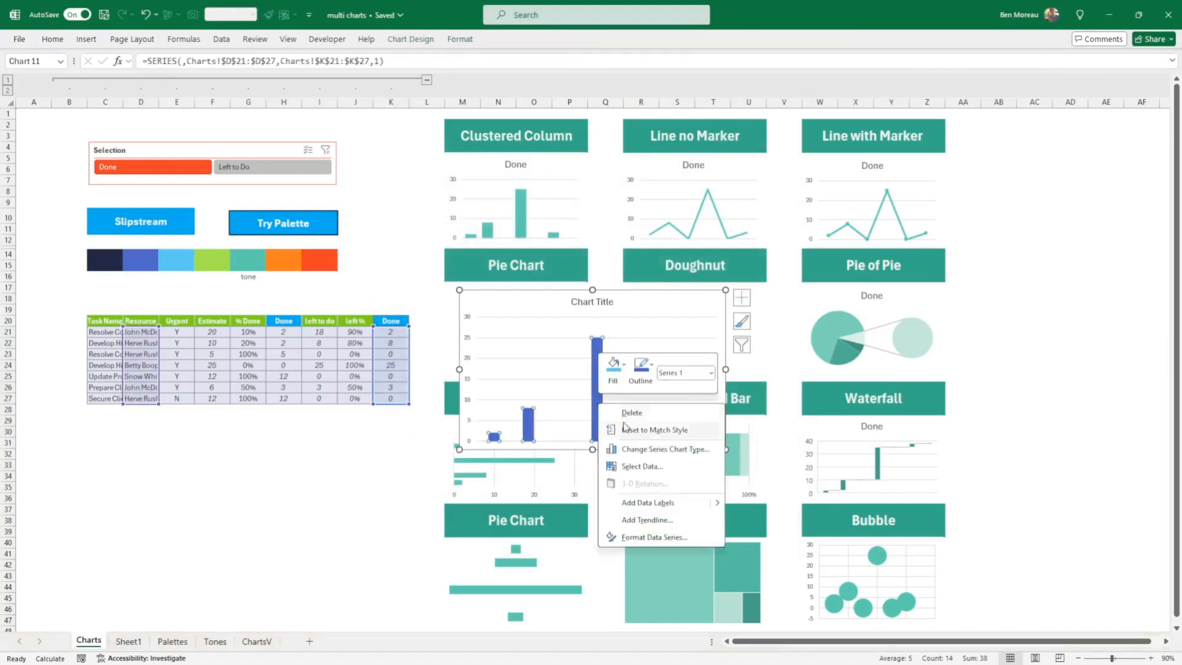
{"action": "left_click", "coordinate": [645, 538]}
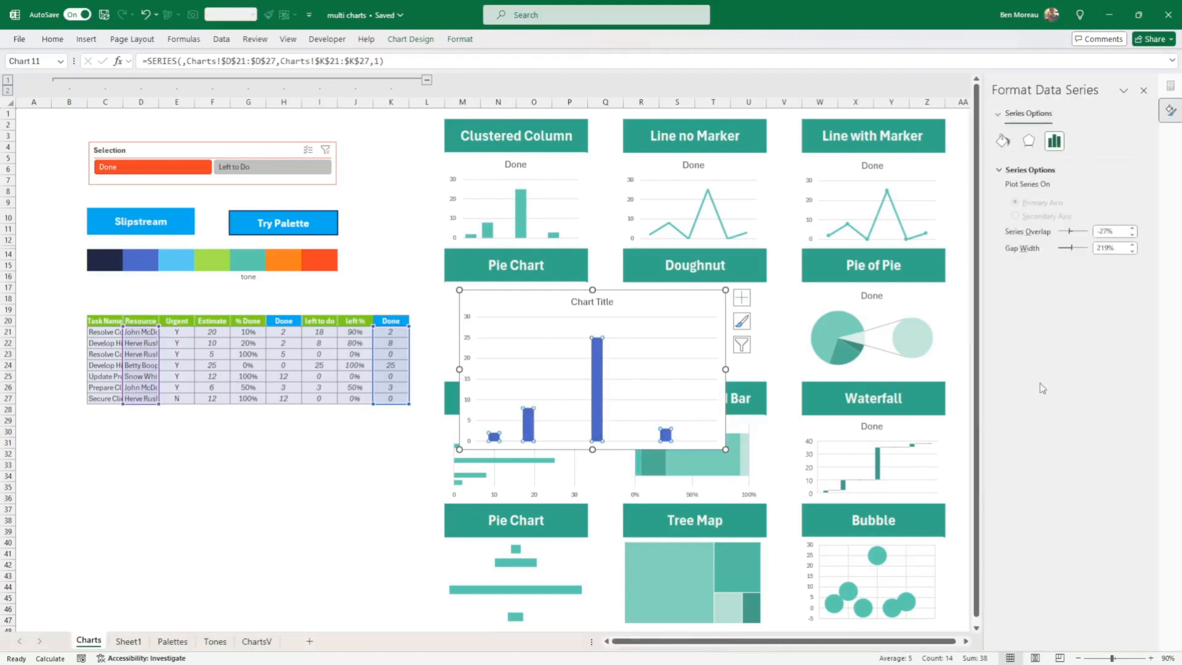
{"action": "double_click", "coordinate": [1118, 250]}
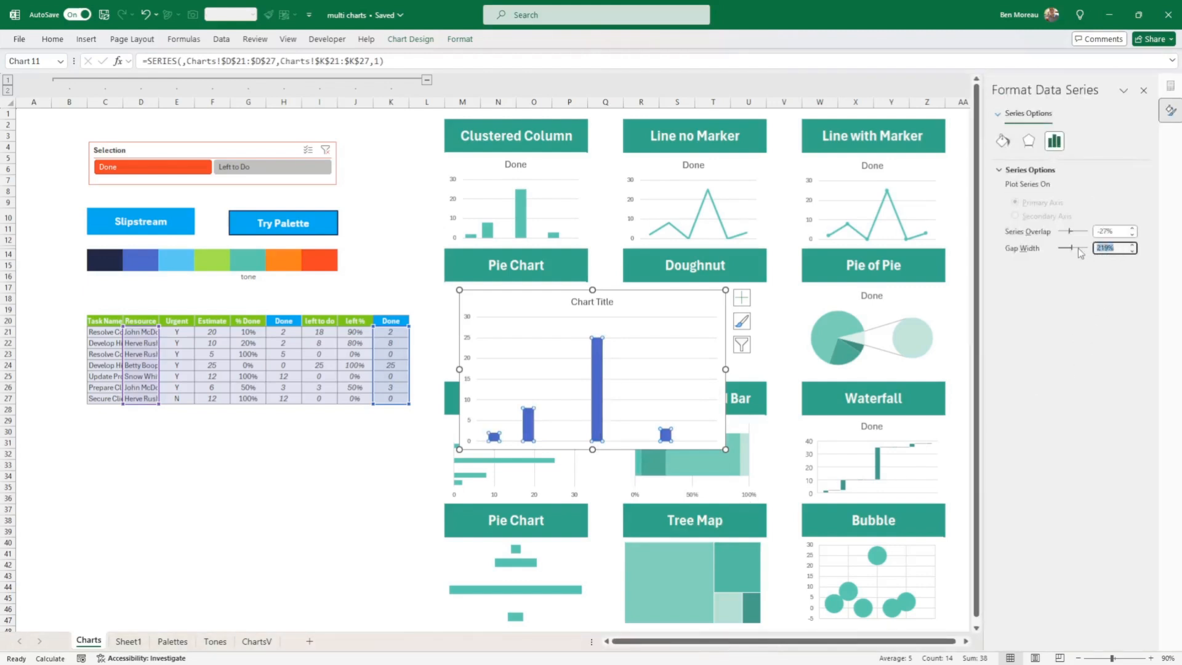
{"action": "type", "text": "50"}
{"action": "key", "text": "Return"}
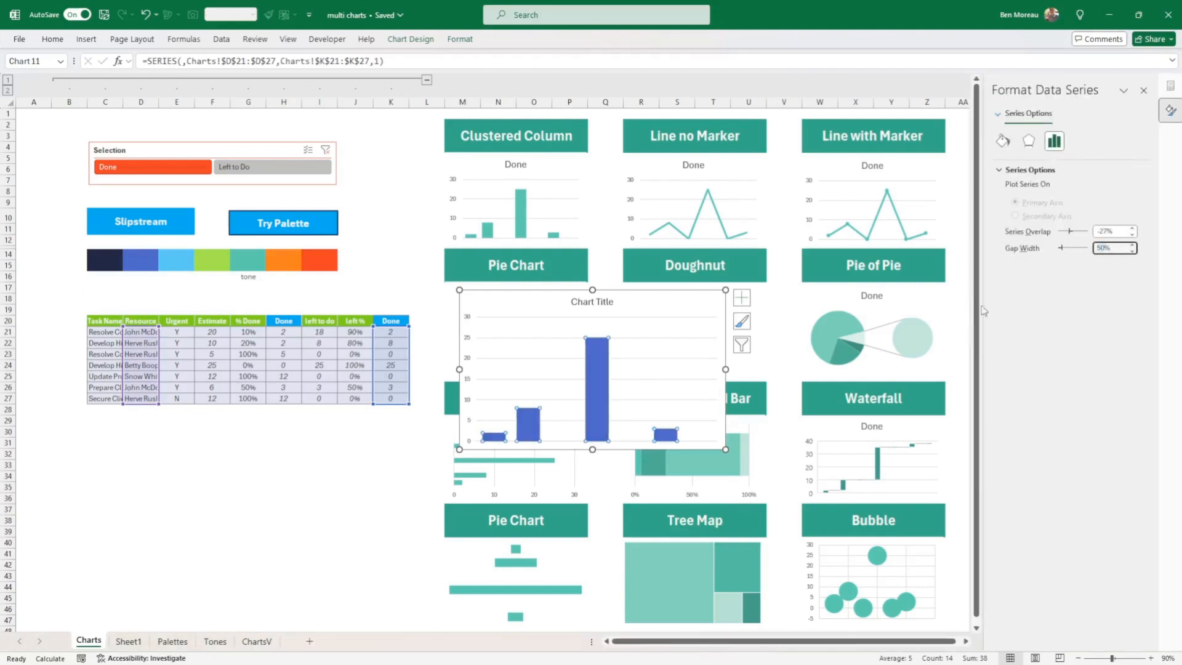
Step: Move the new chart below the task table and set the slicer to Left to Do
{"action": "left_click_drag", "start_coordinate": [714, 448], "coordinate": [419, 574]}
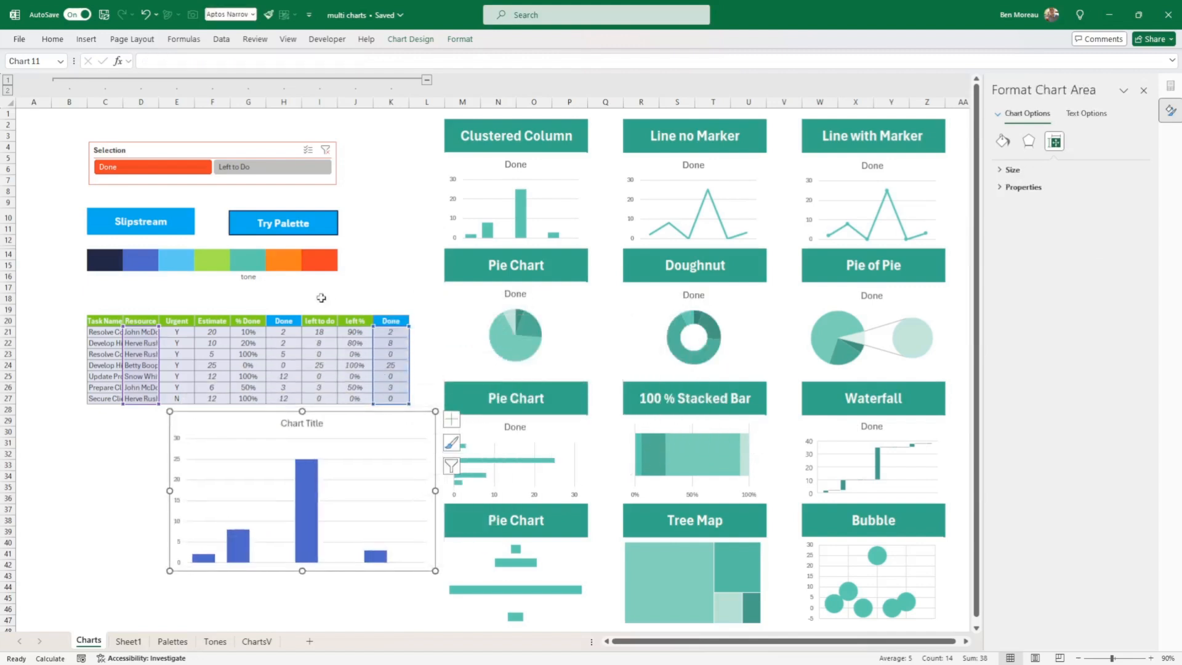
{"action": "key", "text": "alt+space"}
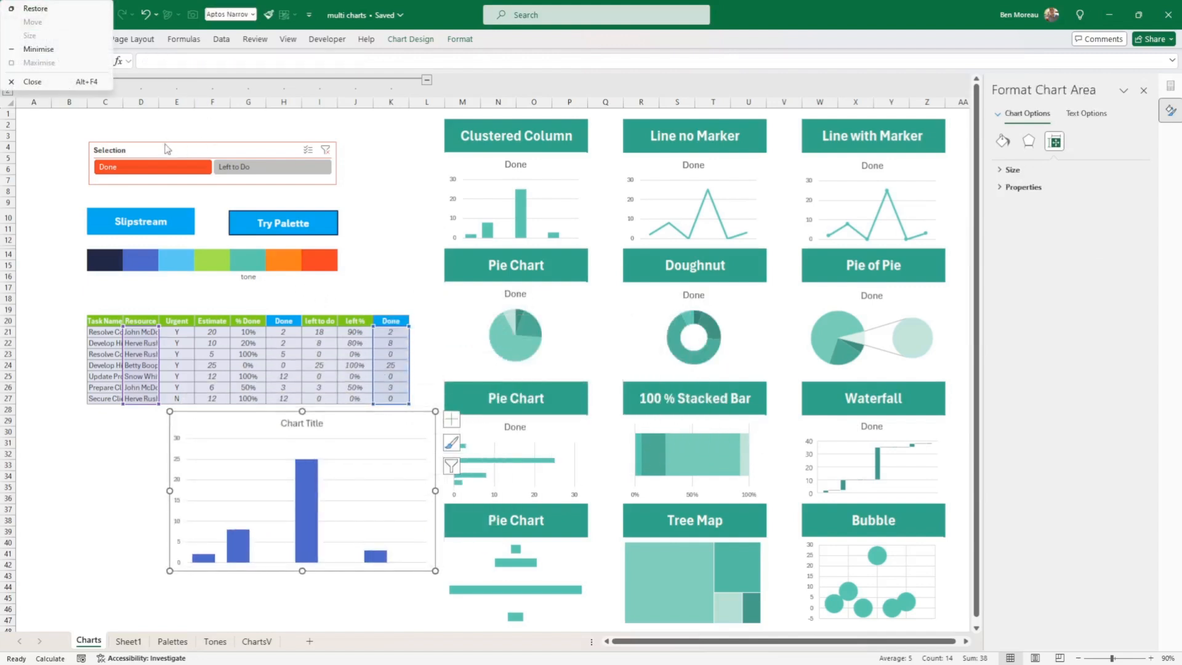
{"action": "left_click", "coordinate": [236, 168]}
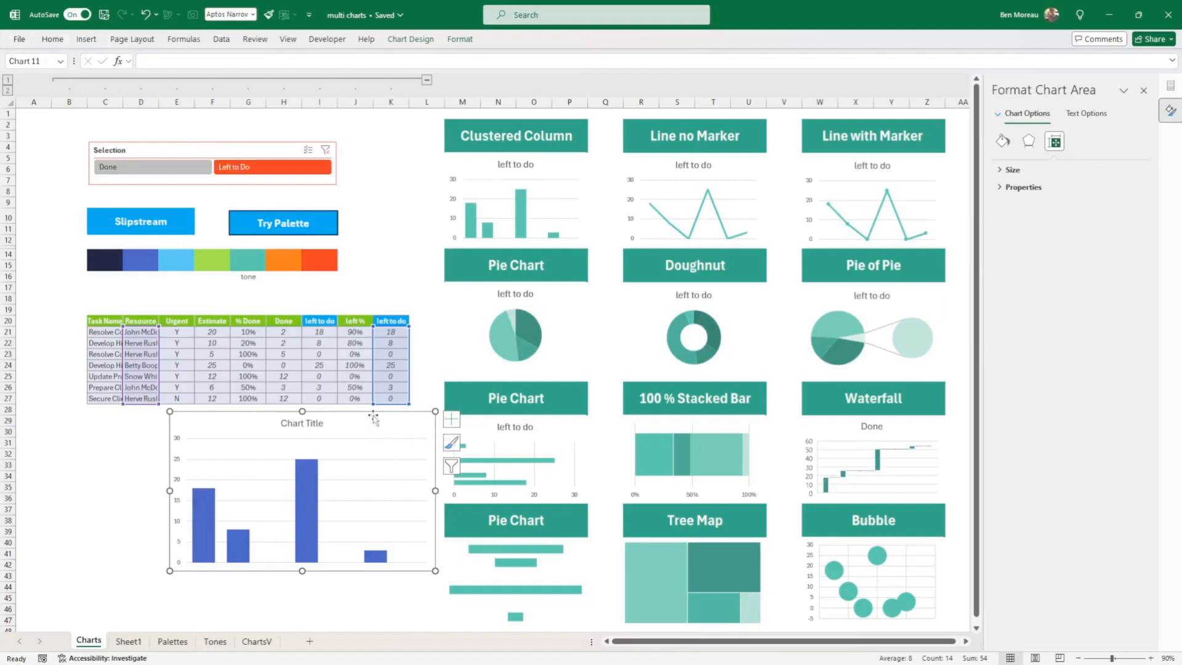
Step: Shift the new chart further under the table and shrink it to span roughly columns D to I
{"action": "left_click_drag", "start_coordinate": [372, 417], "coordinate": [333, 424]}
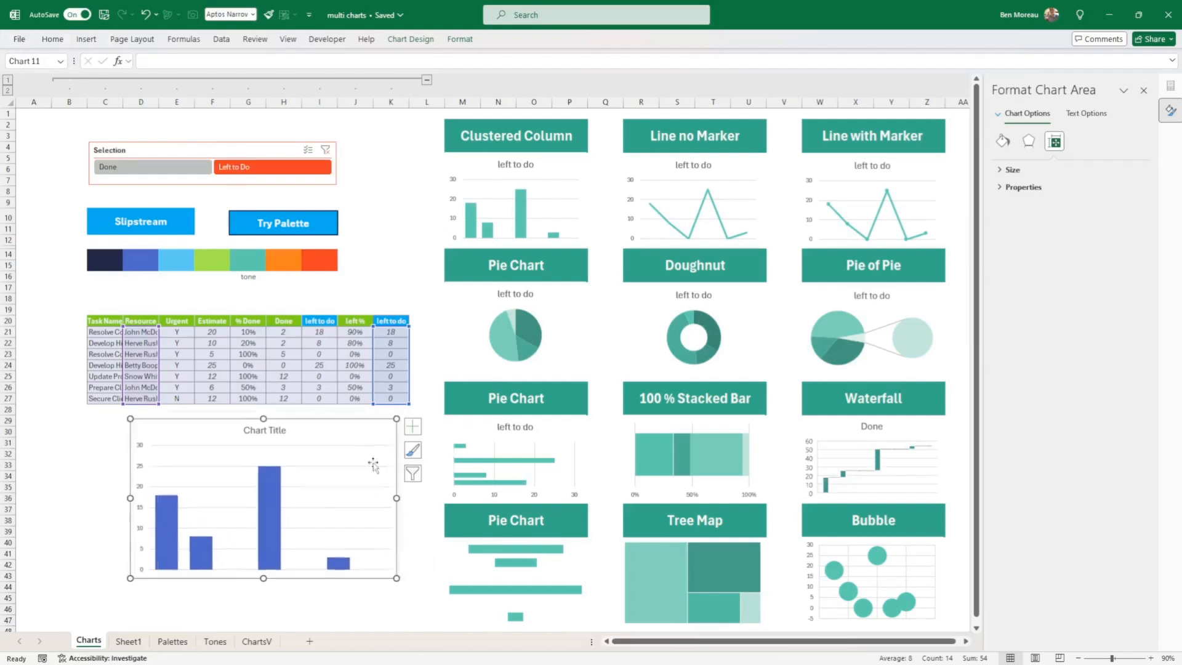
{"action": "left_click_drag", "start_coordinate": [395, 580], "coordinate": [320, 572]}
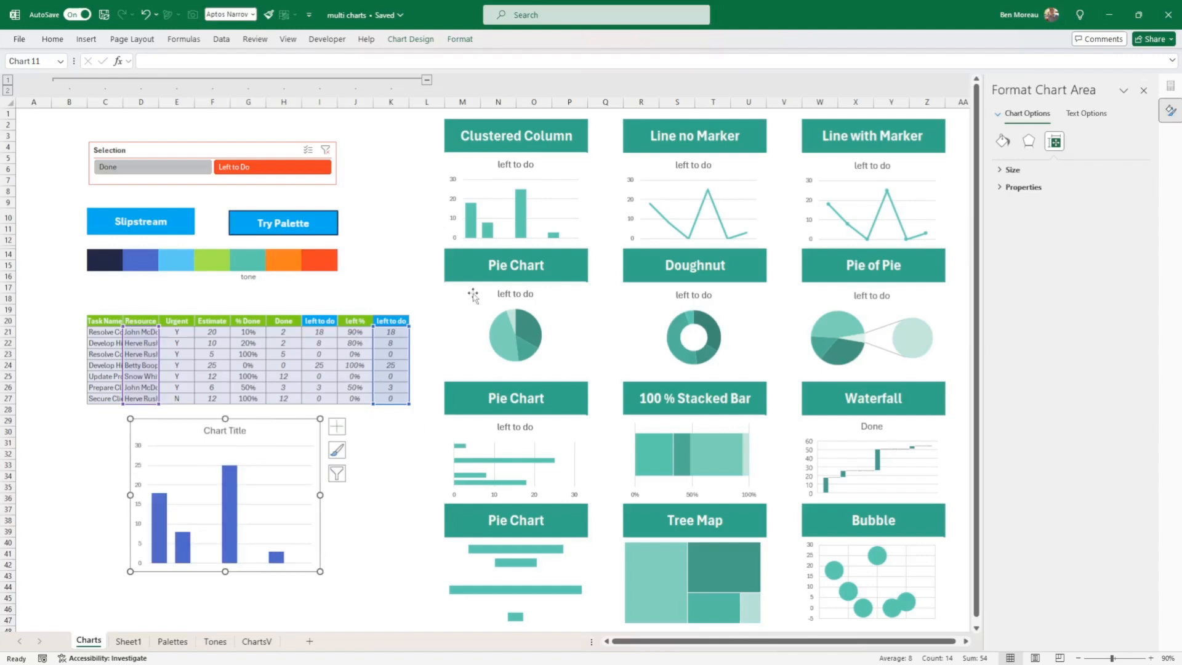
{"action": "left_click", "coordinate": [458, 129]}
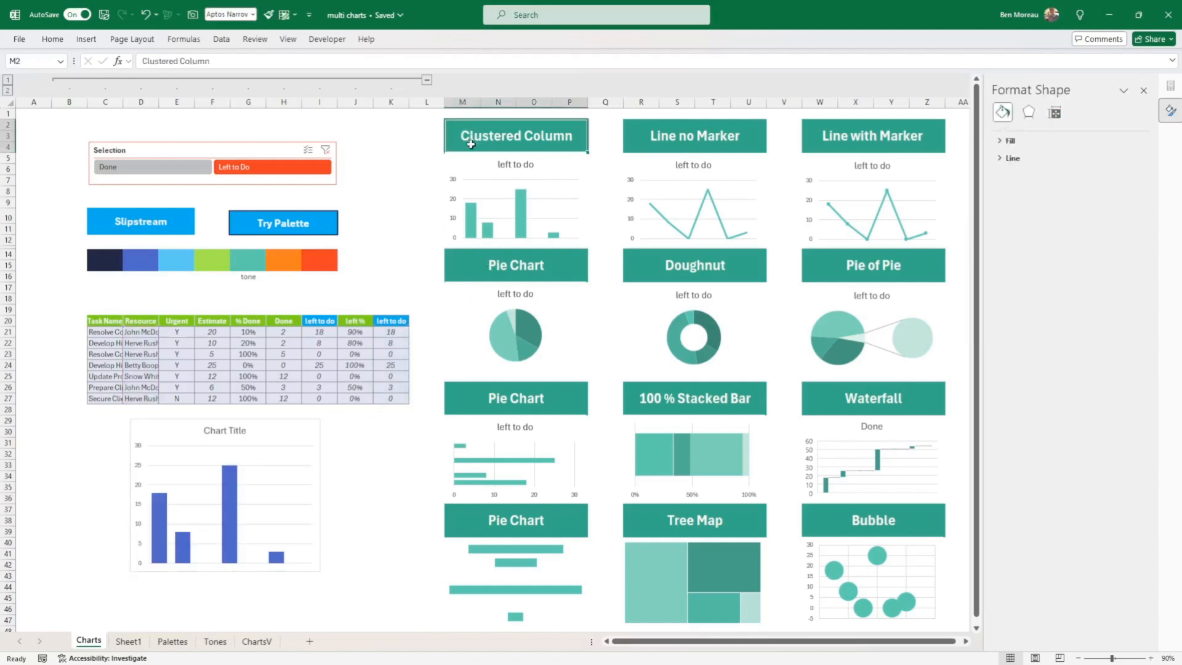
Step: Copy the new column chart onto a newly added worksheet and shrink it to about three columns wide
{"action": "left_click", "coordinate": [288, 573]}
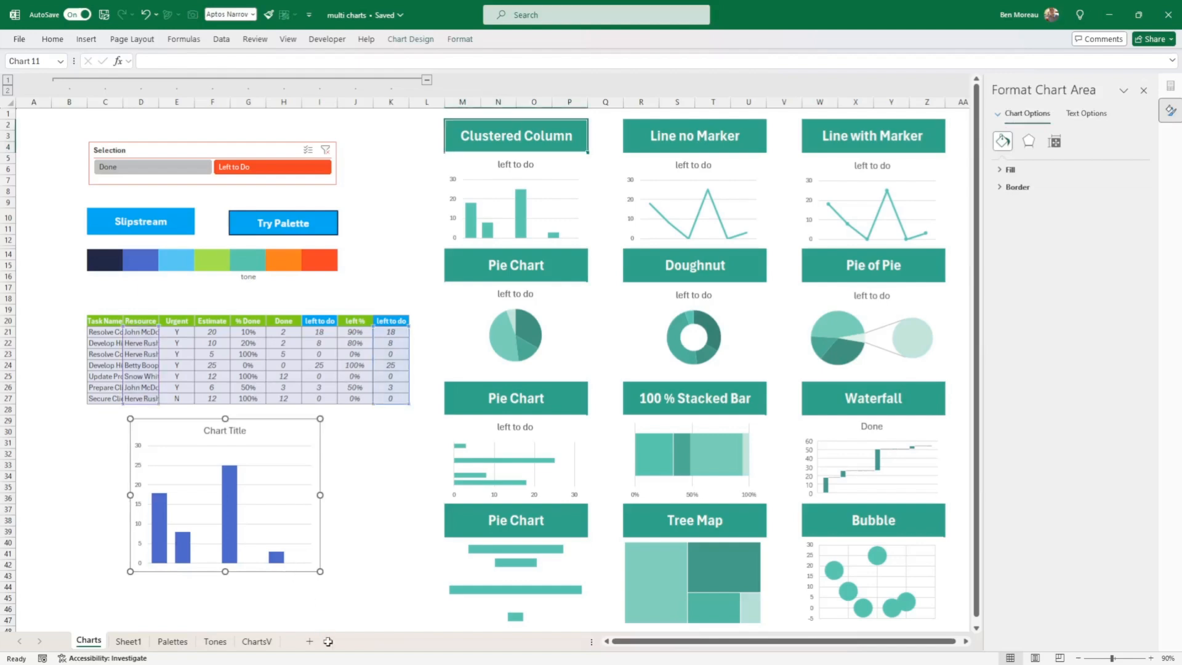
{"action": "left_click", "coordinate": [309, 641]}
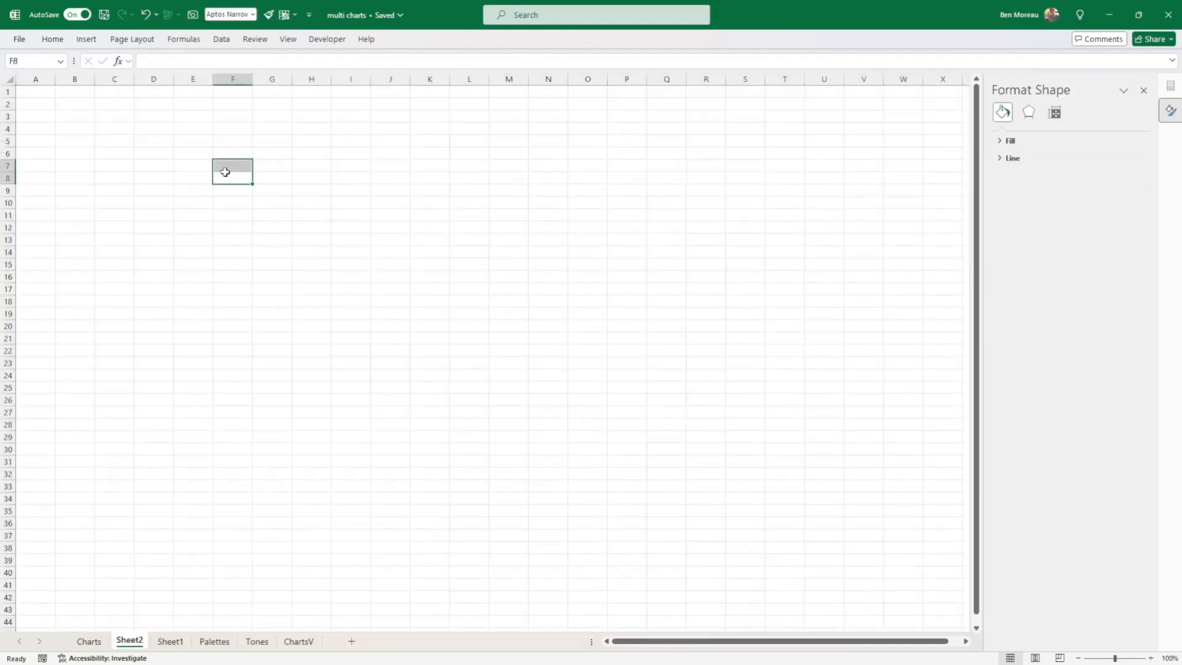
{"action": "key", "text": "ctrl+v"}
{"action": "left_click_drag", "start_coordinate": [424, 343], "coordinate": [345, 270]}
Step: Duplicate the small column chart twice to form a horizontal row of three evenly spaced charts
{"action": "key", "text": "ctrl+d"}
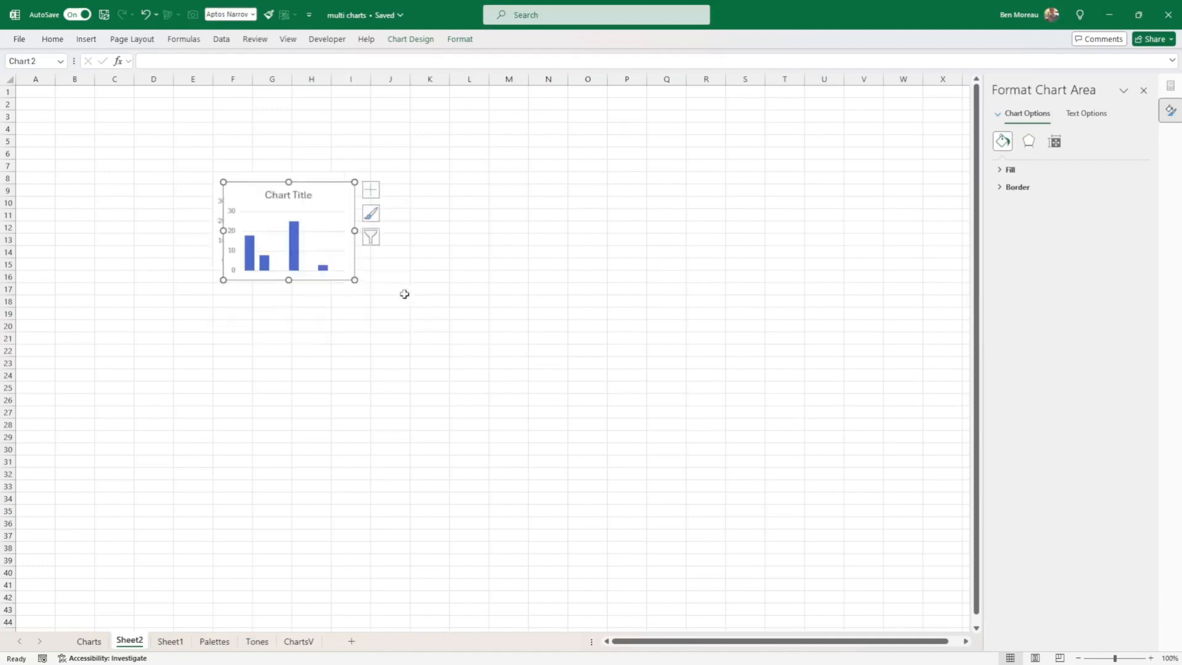
{"action": "left_click_drag", "start_coordinate": [330, 280], "coordinate": [564, 279]}
{"action": "key", "text": "ctrl+d"}
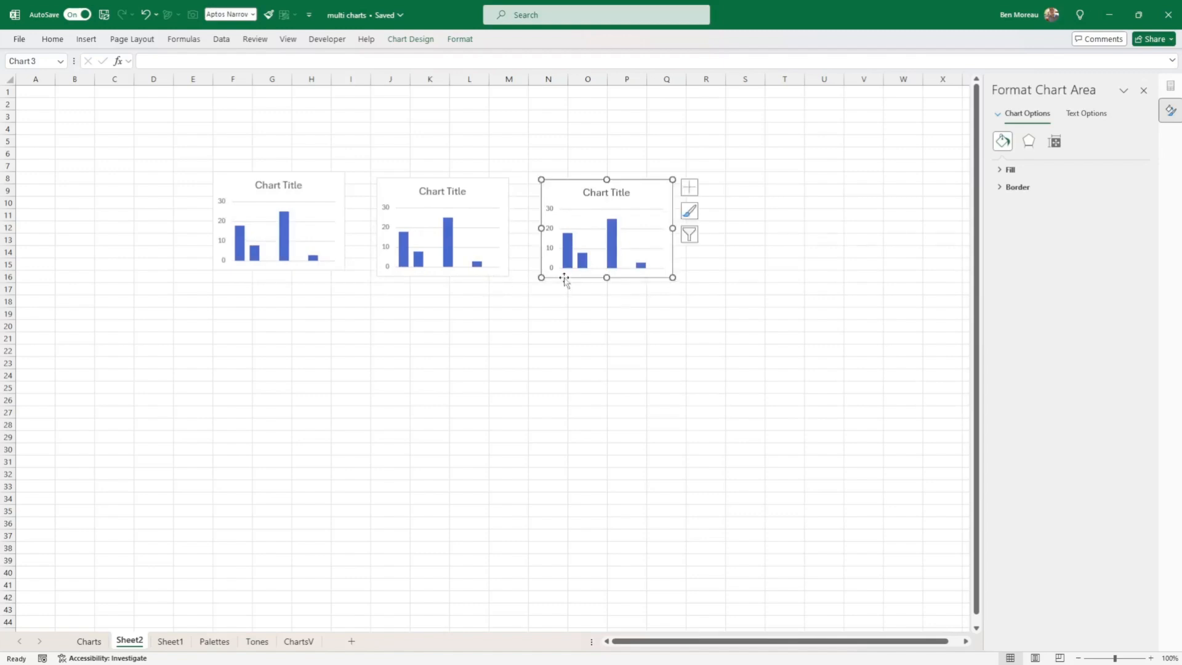
Step: Duplicate the whole row of three charts three times downward to build a grid of four rows
{"action": "left_click", "coordinate": [325, 272], "text": "ctrl"}
{"action": "left_click", "coordinate": [384, 271], "text": "ctrl"}
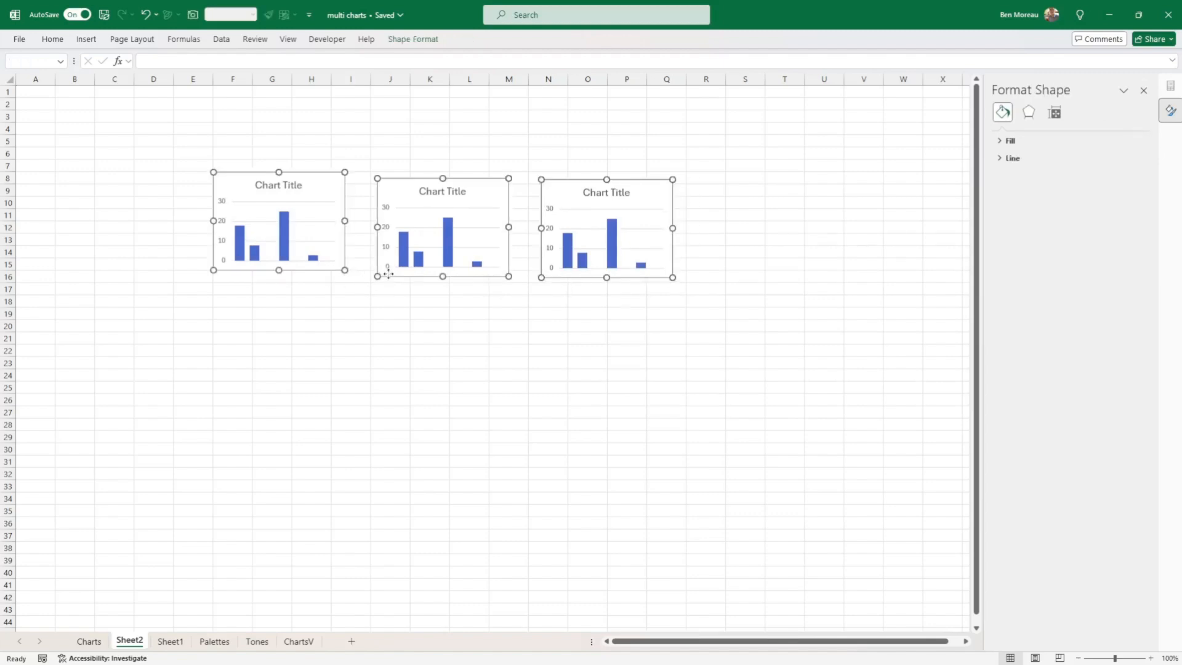
{"action": "left_click_drag", "start_coordinate": [389, 267], "coordinate": [399, 275]}
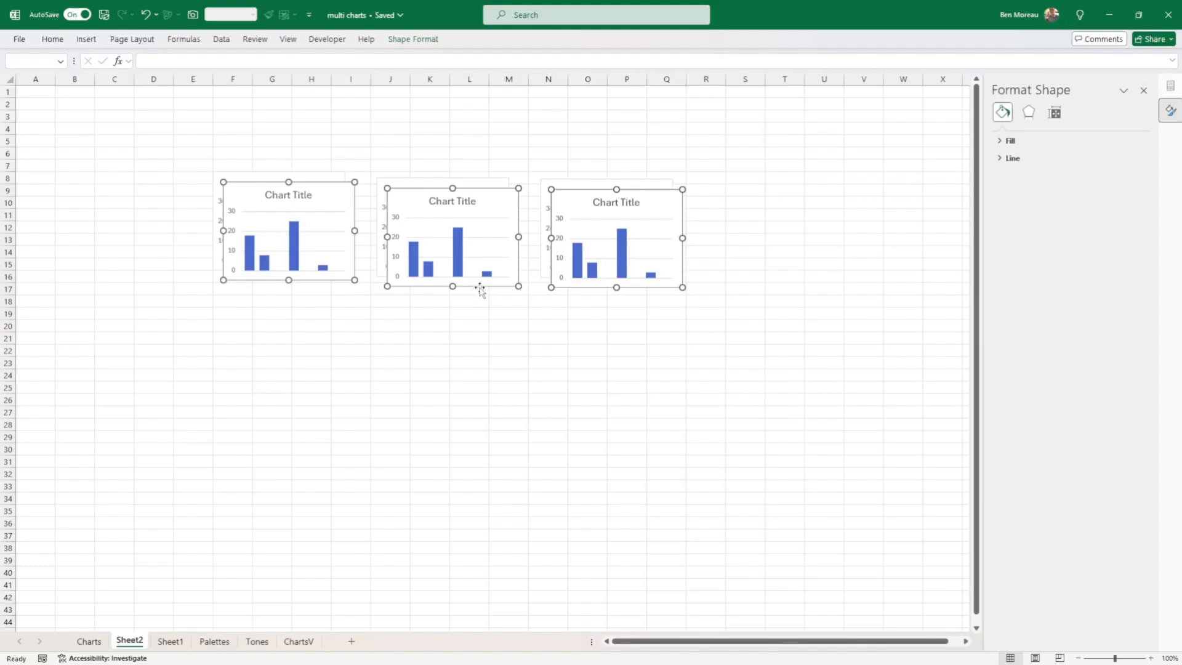
{"action": "left_click_drag", "start_coordinate": [479, 287], "coordinate": [464, 396]}
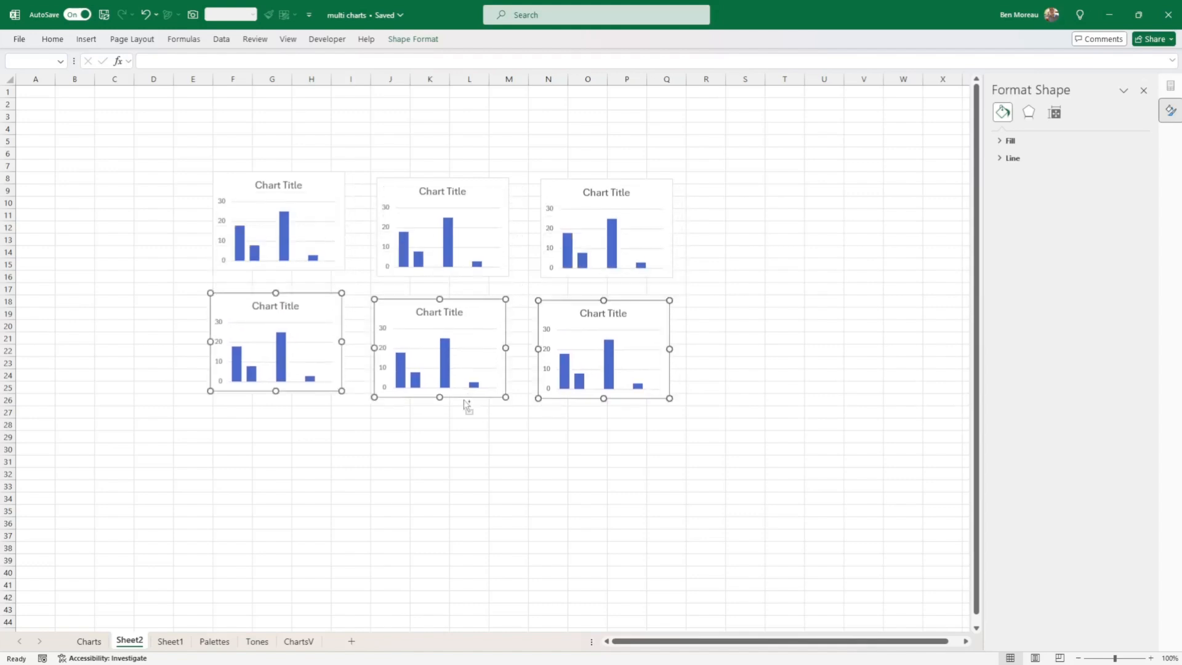
{"action": "key", "text": "ctrl+d"}
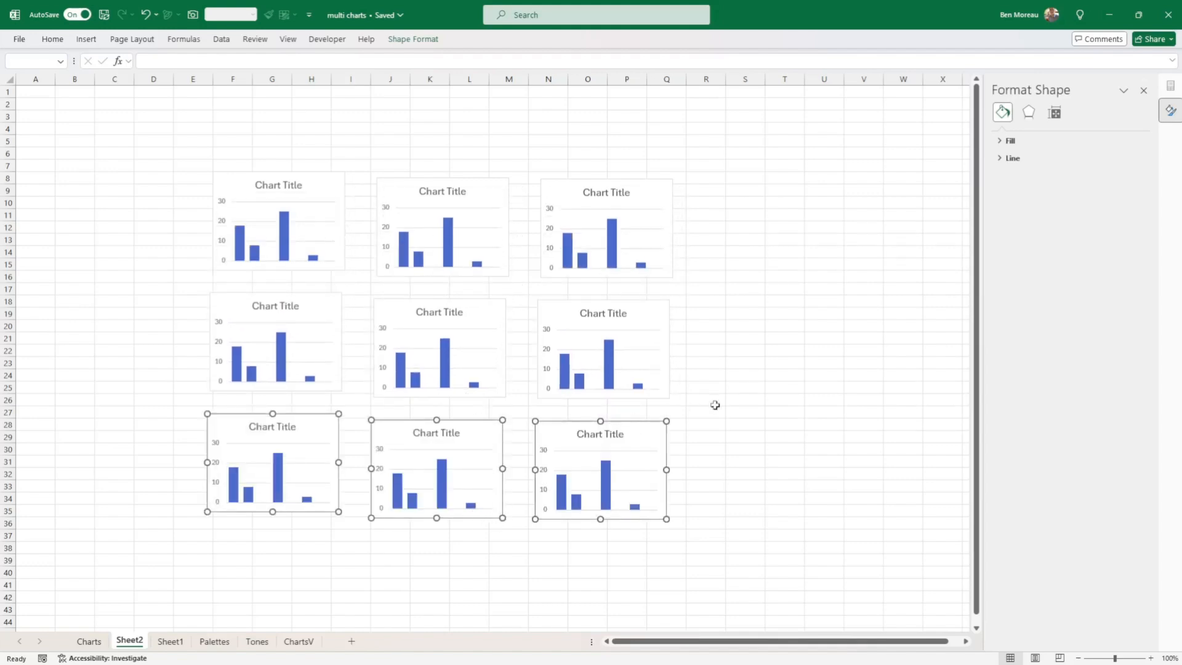
{"action": "key", "text": "ctrl+d"}
{"action": "left_click", "coordinate": [838, 397]}
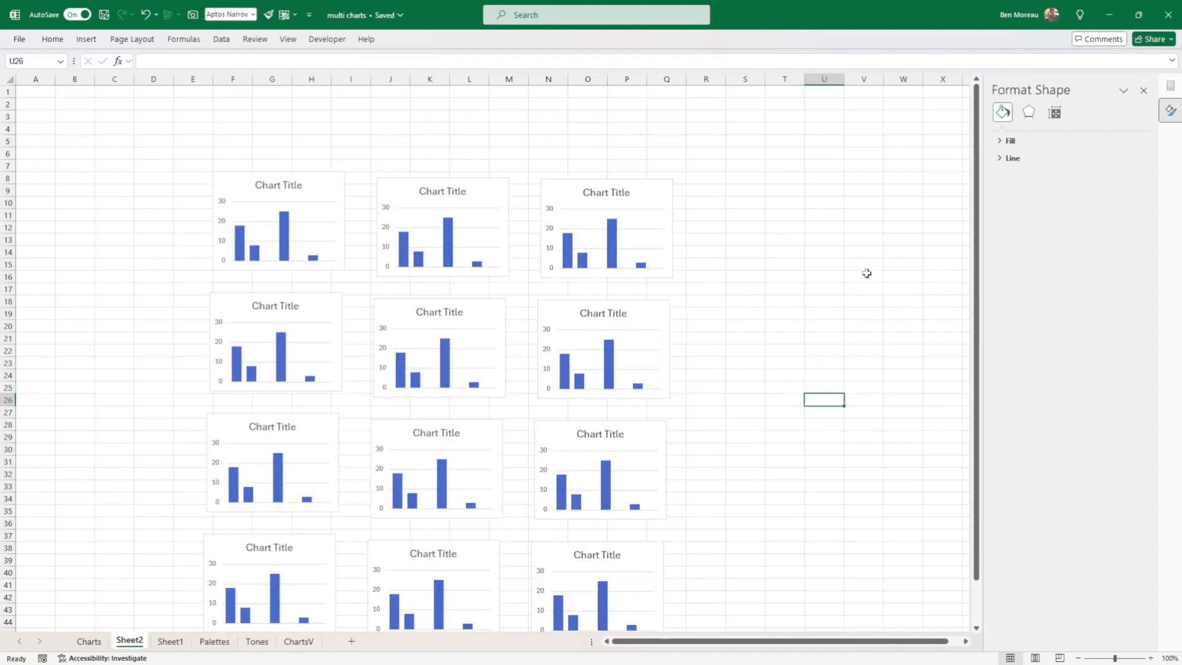
Step: Change the middle chart in the first row to a Pie chart
{"action": "left_click", "coordinate": [508, 206]}
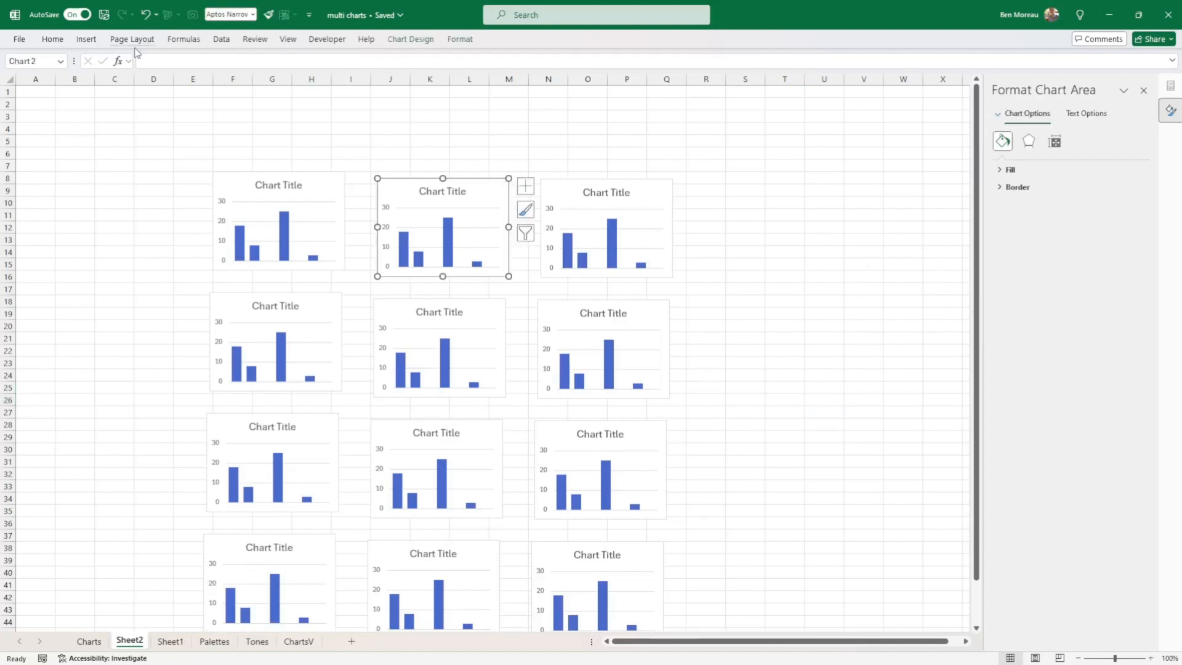
{"action": "key", "text": "ctrl+F1"}
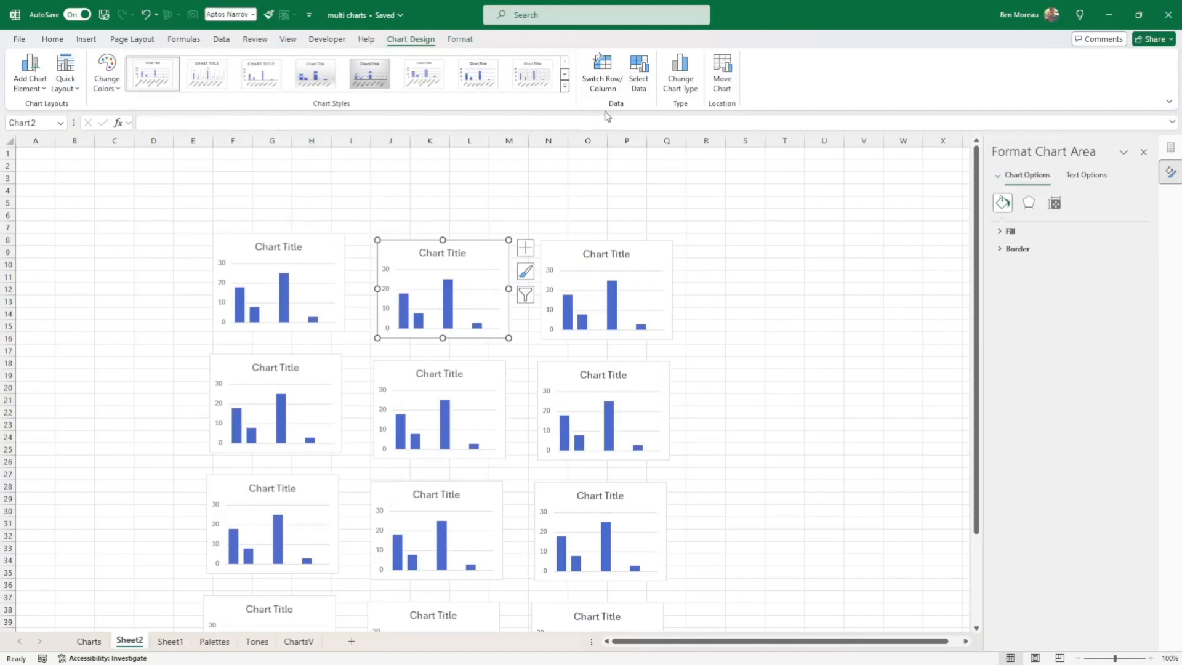
{"action": "left_click", "coordinate": [680, 75]}
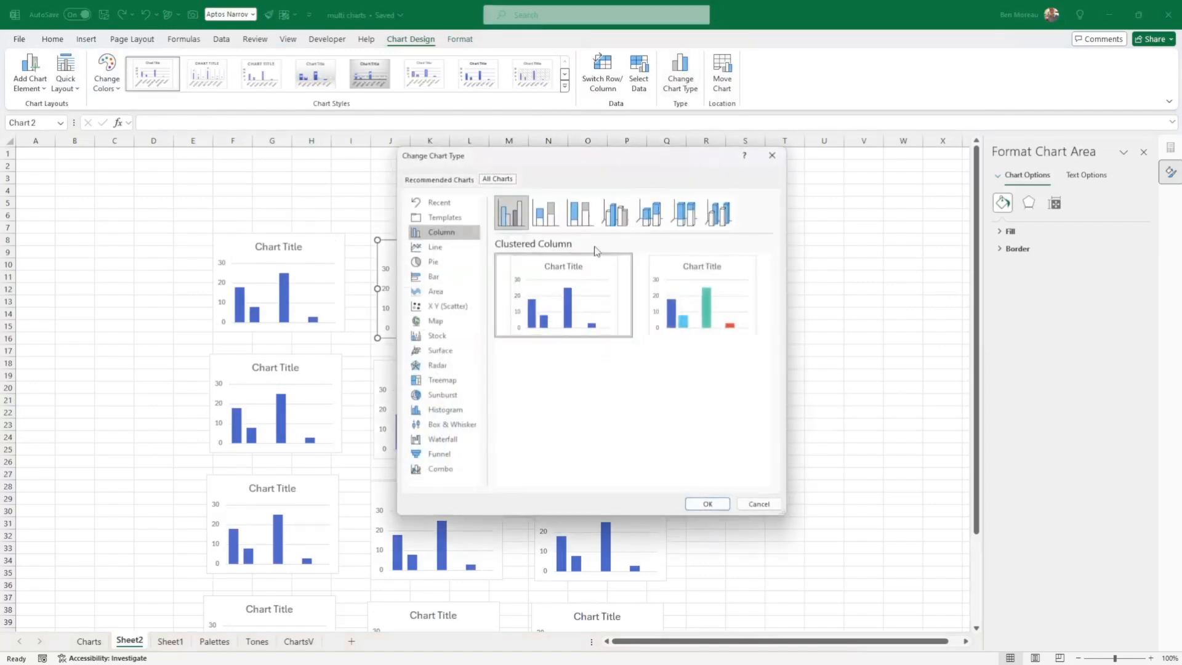
{"action": "mouse_move", "coordinate": [562, 261]}
{"action": "left_click", "coordinate": [547, 215]}
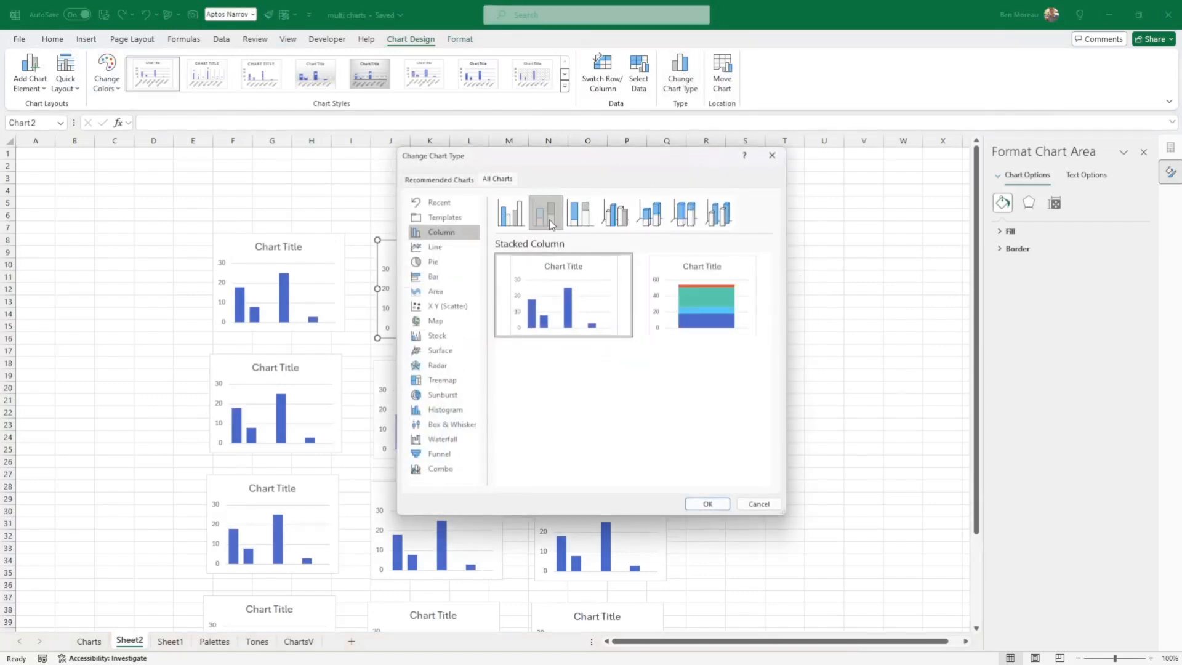
{"action": "left_click", "coordinate": [436, 263]}
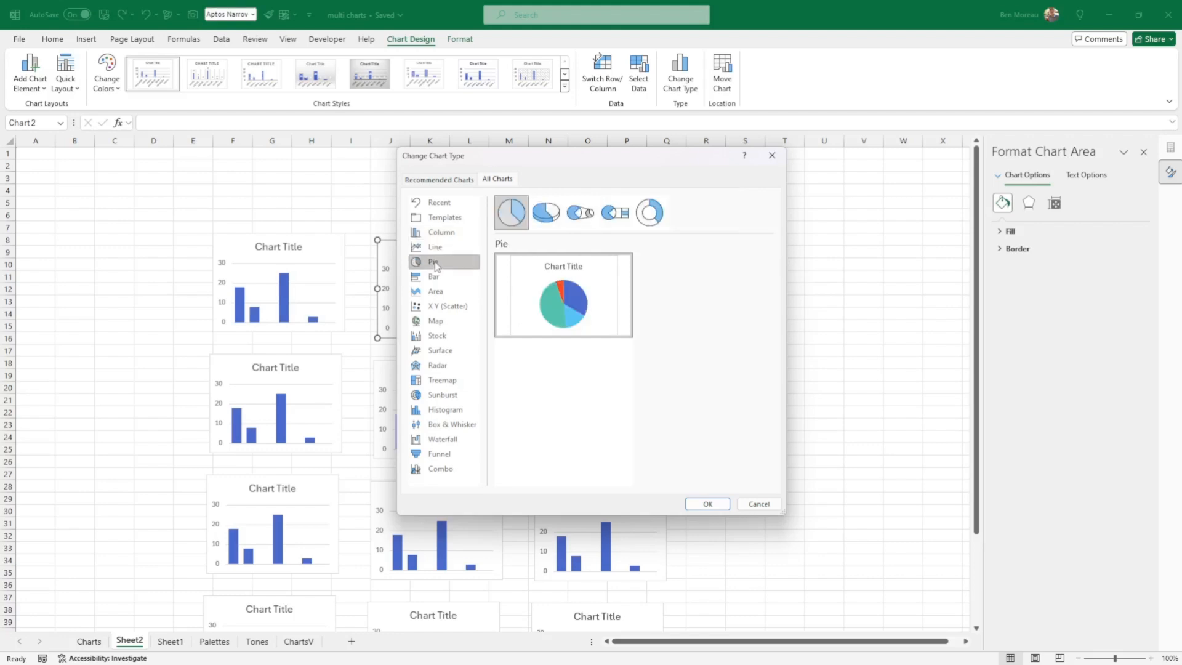
{"action": "left_click", "coordinate": [707, 508]}
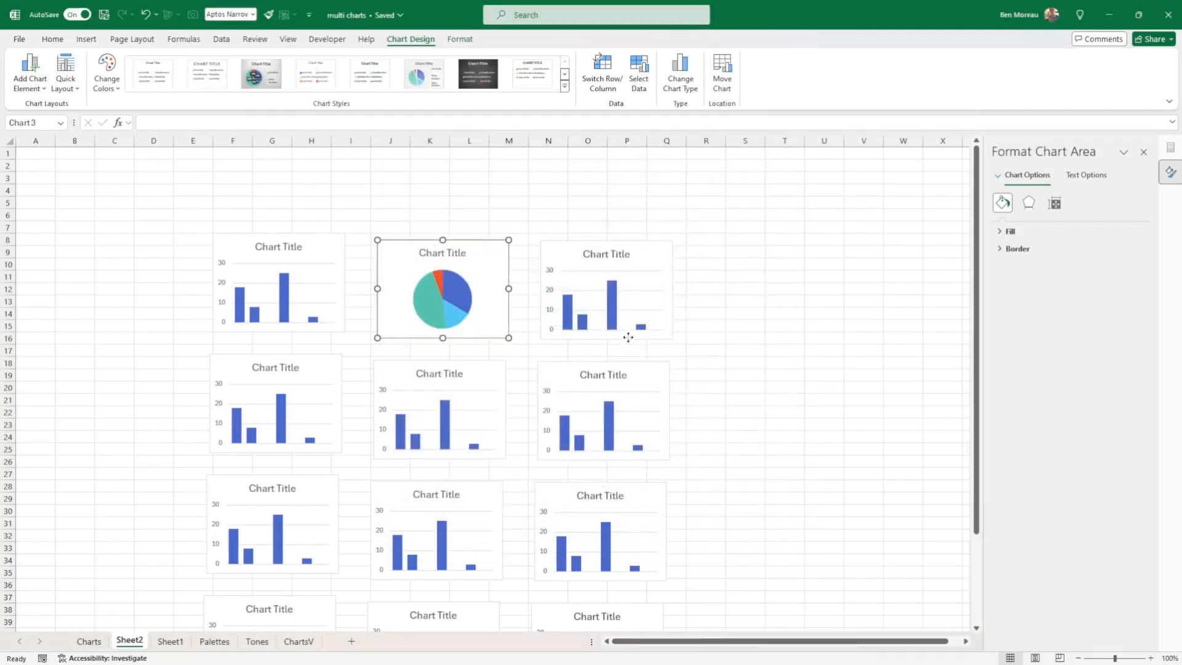
Step: Change the third chart in the first row to a Treemap
{"action": "left_click", "coordinate": [631, 336]}
{"action": "left_click", "coordinate": [699, 84]}
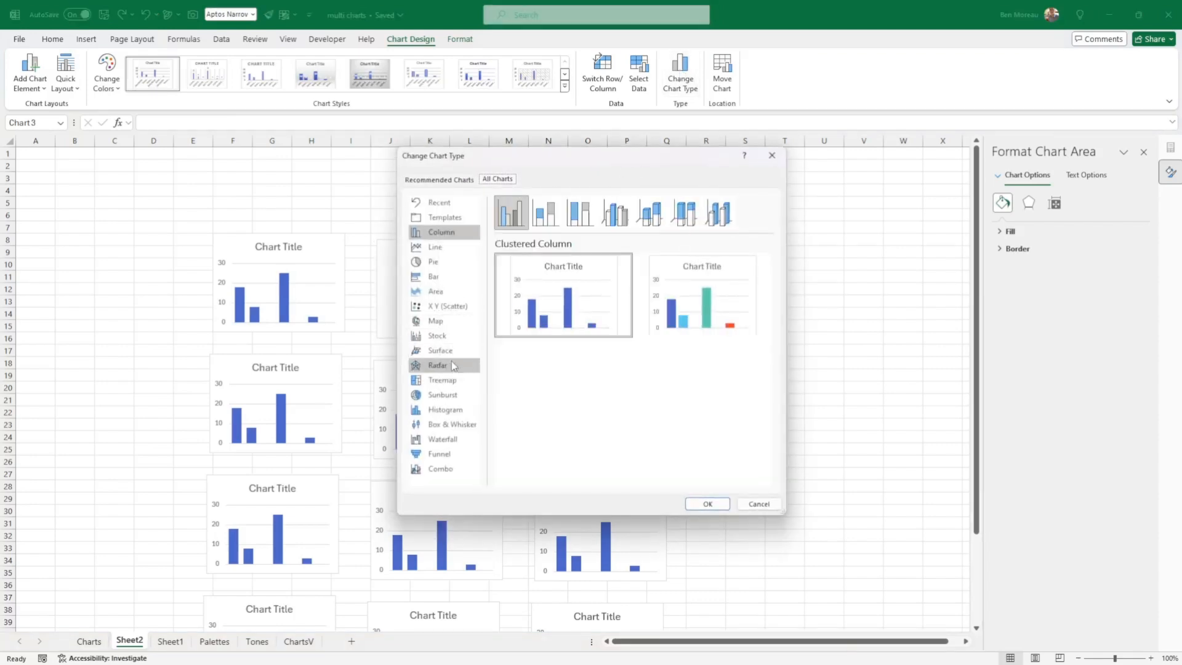
{"action": "left_click", "coordinate": [445, 381]}
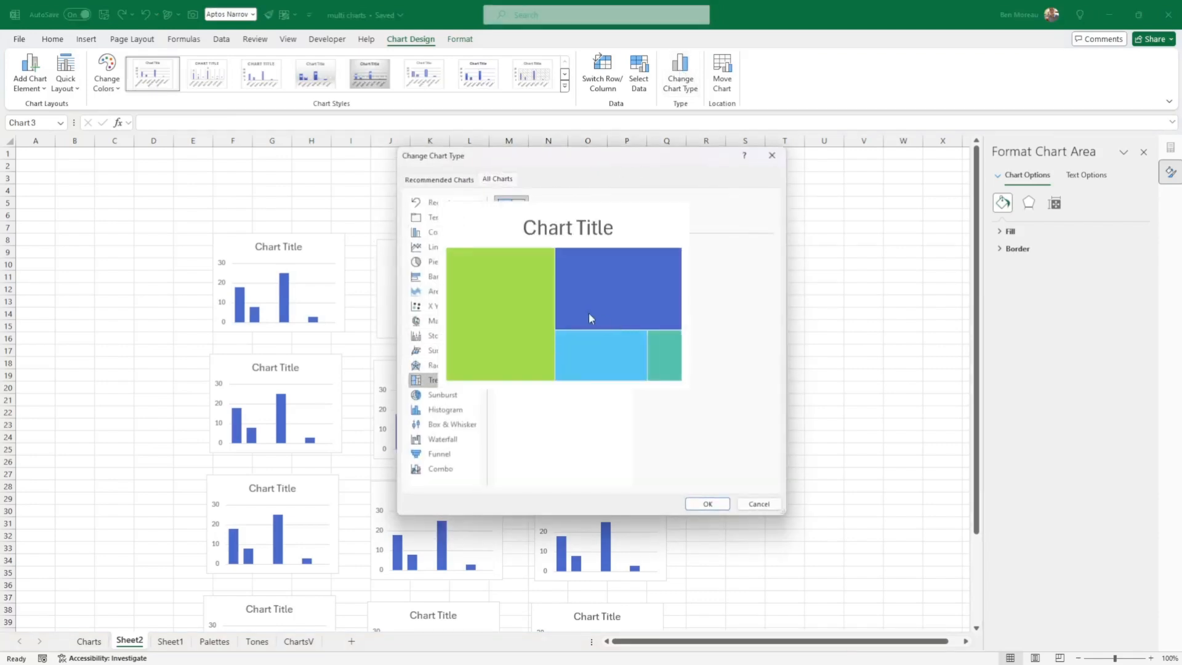
{"action": "left_click", "coordinate": [708, 504]}
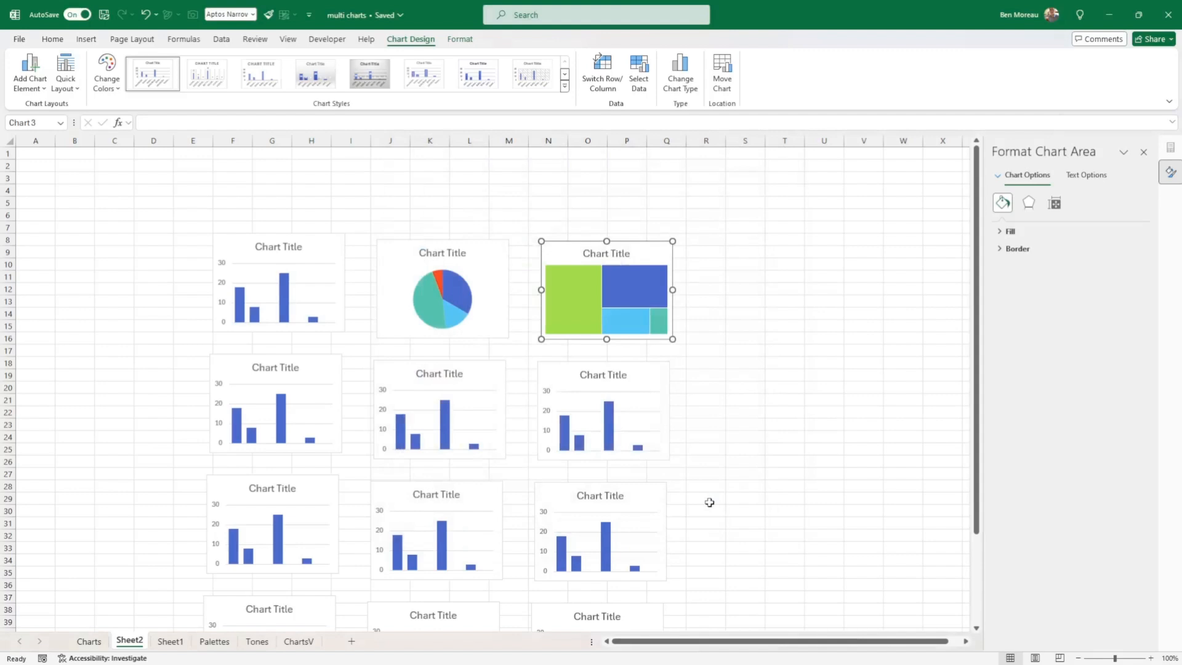
Step: Hide the gridlines on Sheet2
{"action": "left_click", "coordinate": [287, 40]}
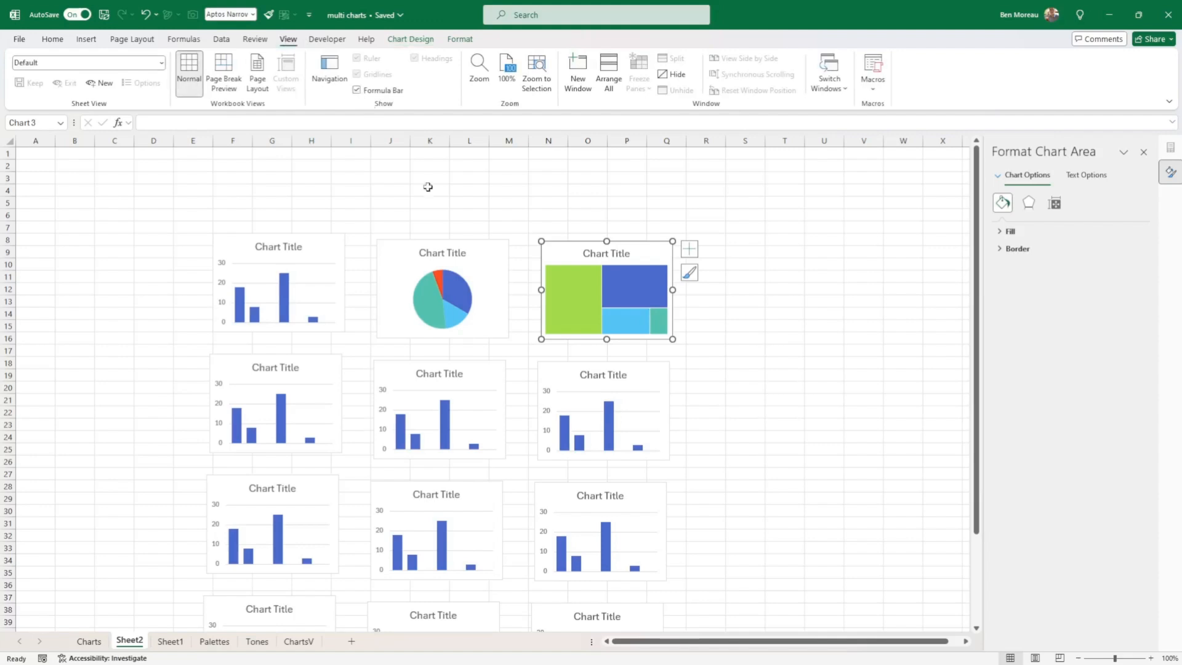
{"action": "left_click_drag", "start_coordinate": [438, 198], "coordinate": [436, 192]}
{"action": "left_click", "coordinate": [357, 75]}
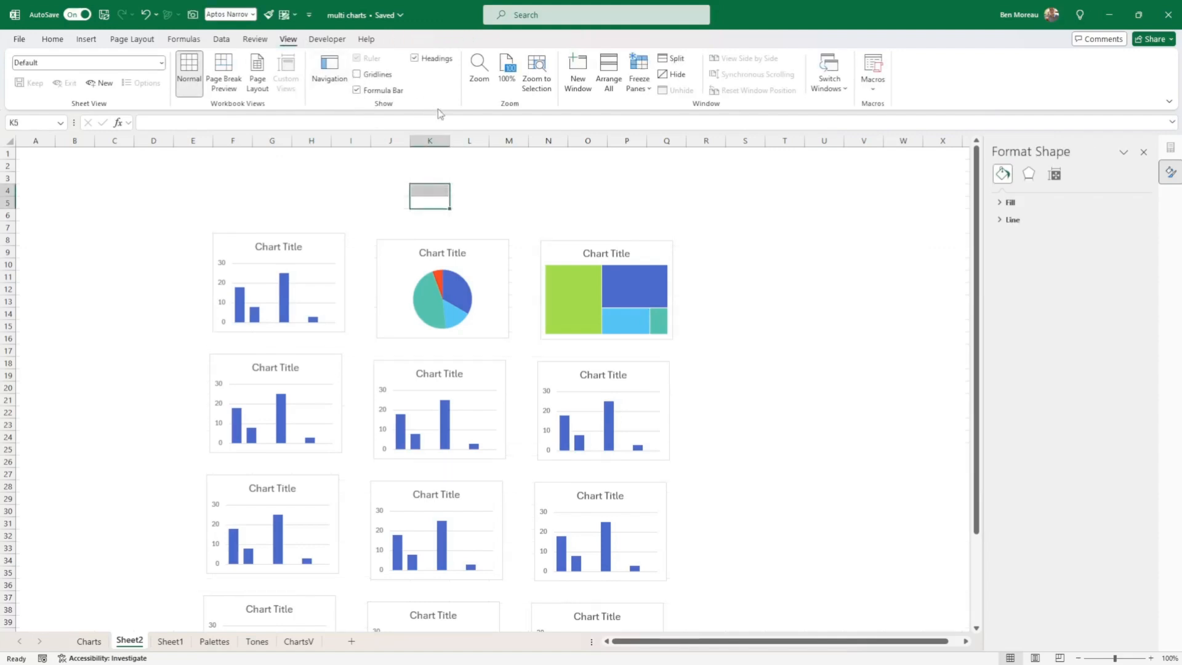
{"action": "left_click", "coordinate": [666, 215]}
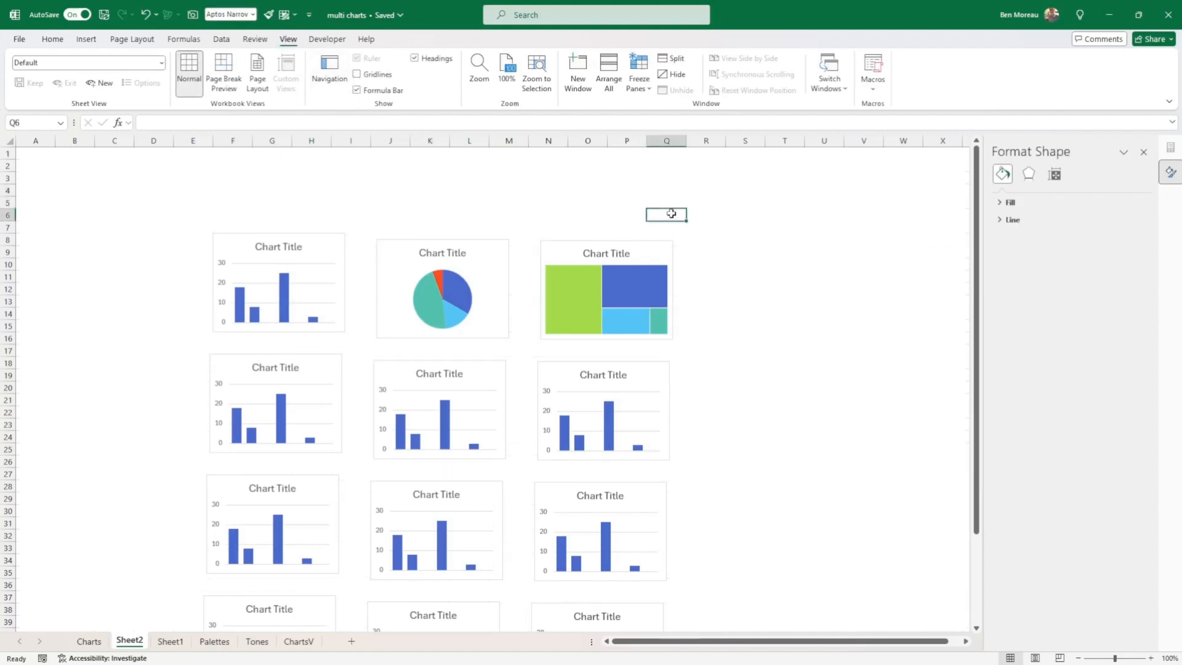
Step: Try the second Colorful palette on the pie chart and settle on the blue Monochromatic palette
{"action": "left_click", "coordinate": [496, 333]}
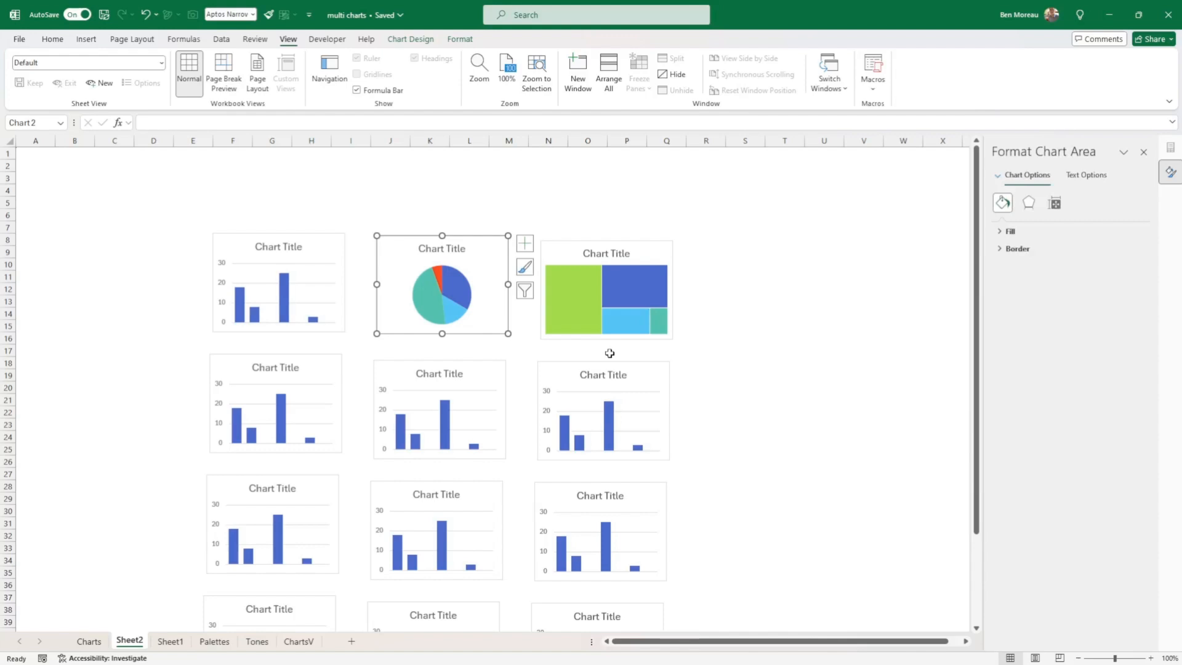
{"action": "left_click", "coordinate": [413, 39]}
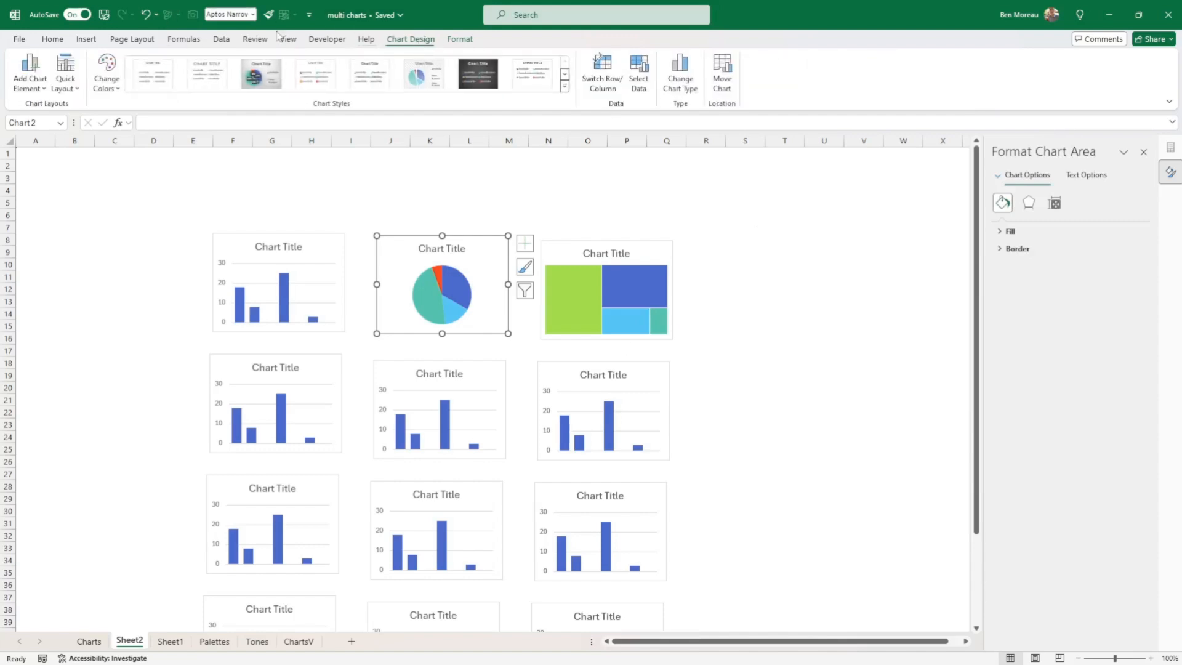
{"action": "left_click", "coordinate": [108, 86]}
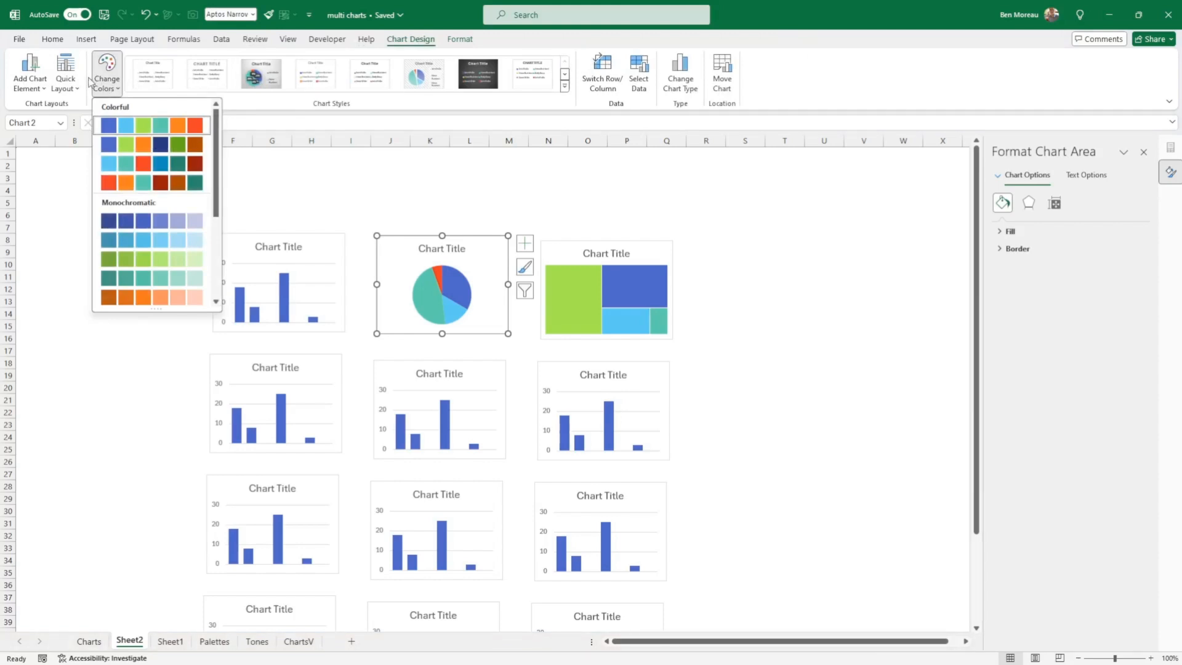
{"action": "left_click", "coordinate": [148, 144]}
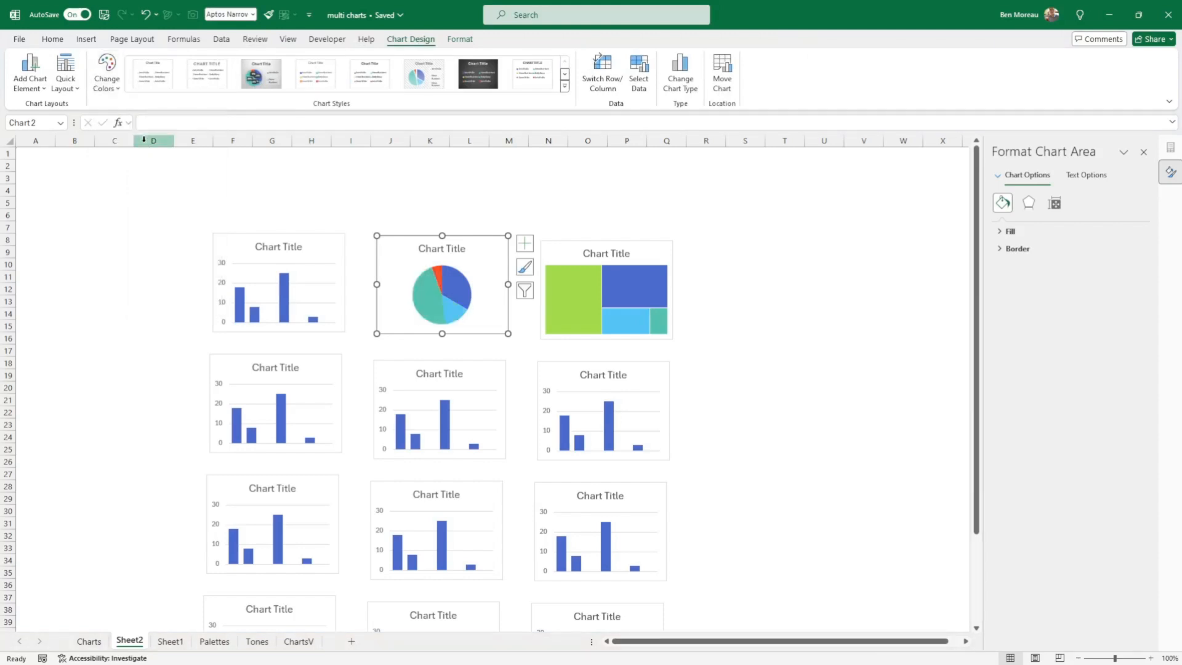
{"action": "left_click", "coordinate": [109, 84]}
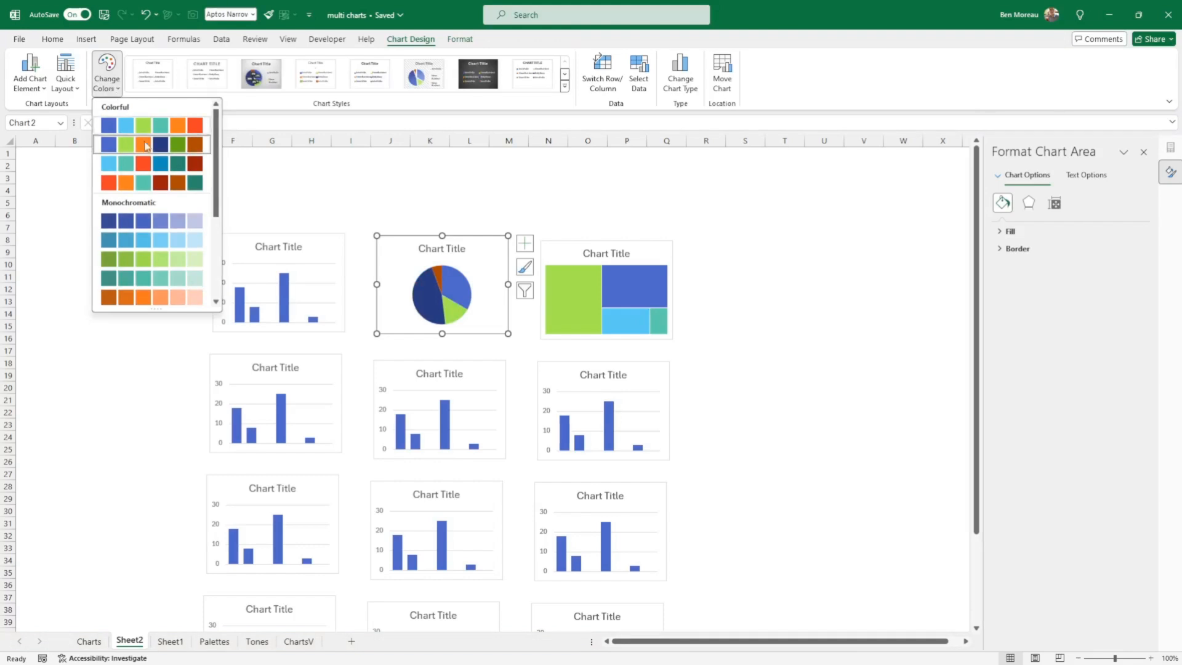
{"action": "left_click", "coordinate": [159, 221]}
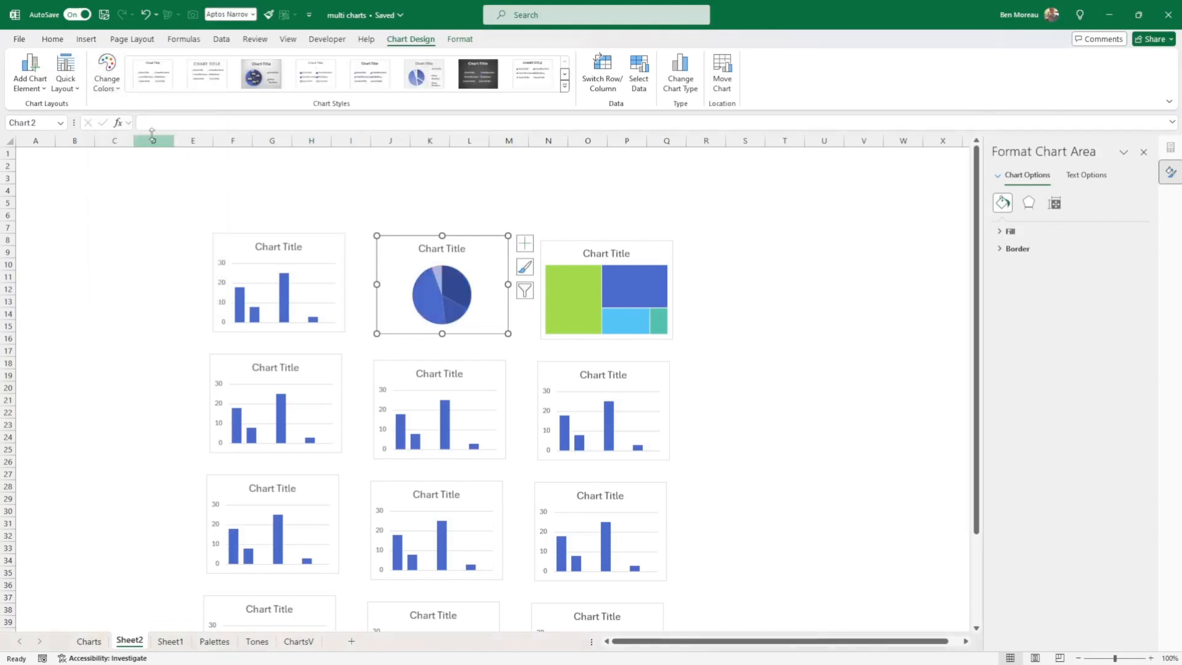
Step: Recolor the treemap in the first row with the same blue Monochromatic palette as the pie chart
{"action": "left_click", "coordinate": [573, 339]}
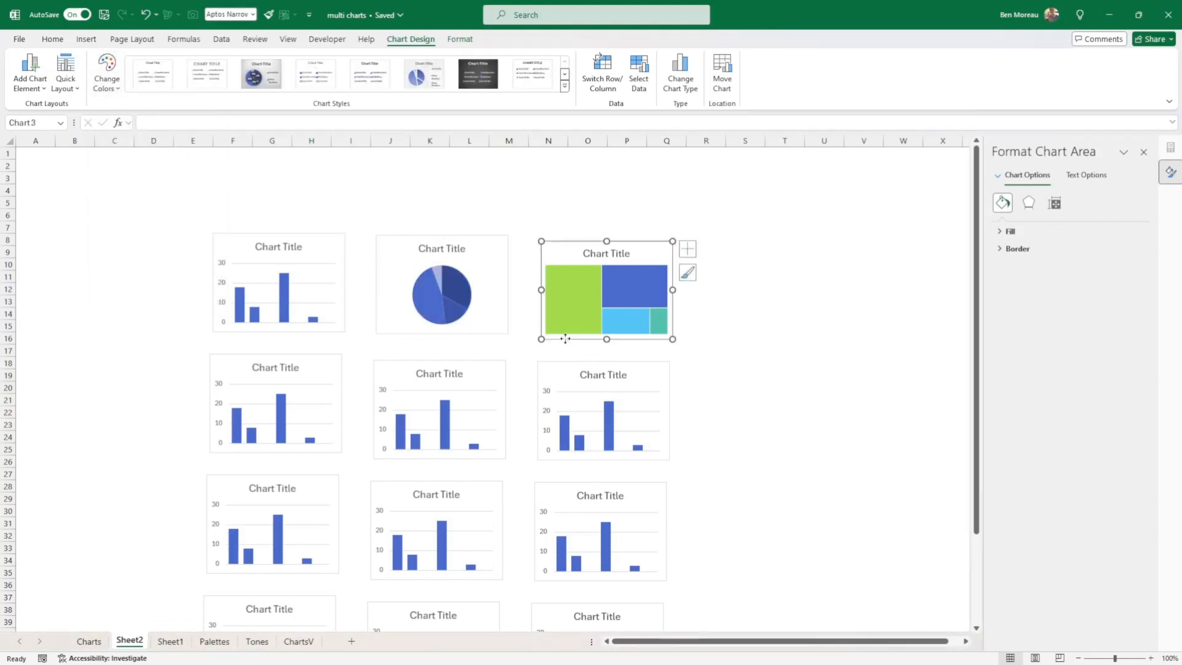
{"action": "left_click", "coordinate": [106, 79]}
{"action": "left_click", "coordinate": [150, 223]}
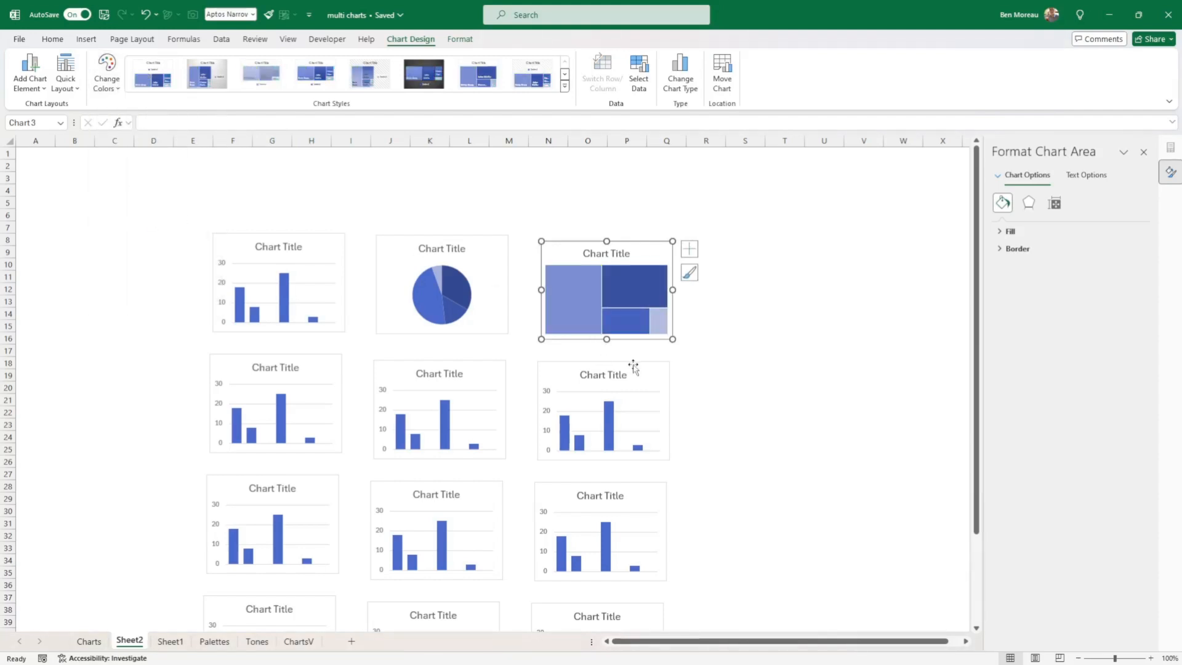
Step: Change a duplicate of the treemap to a Funnel chart and place it as the fourth chart in the first row
{"action": "left_click_drag", "start_coordinate": [641, 343], "coordinate": [736, 380]}
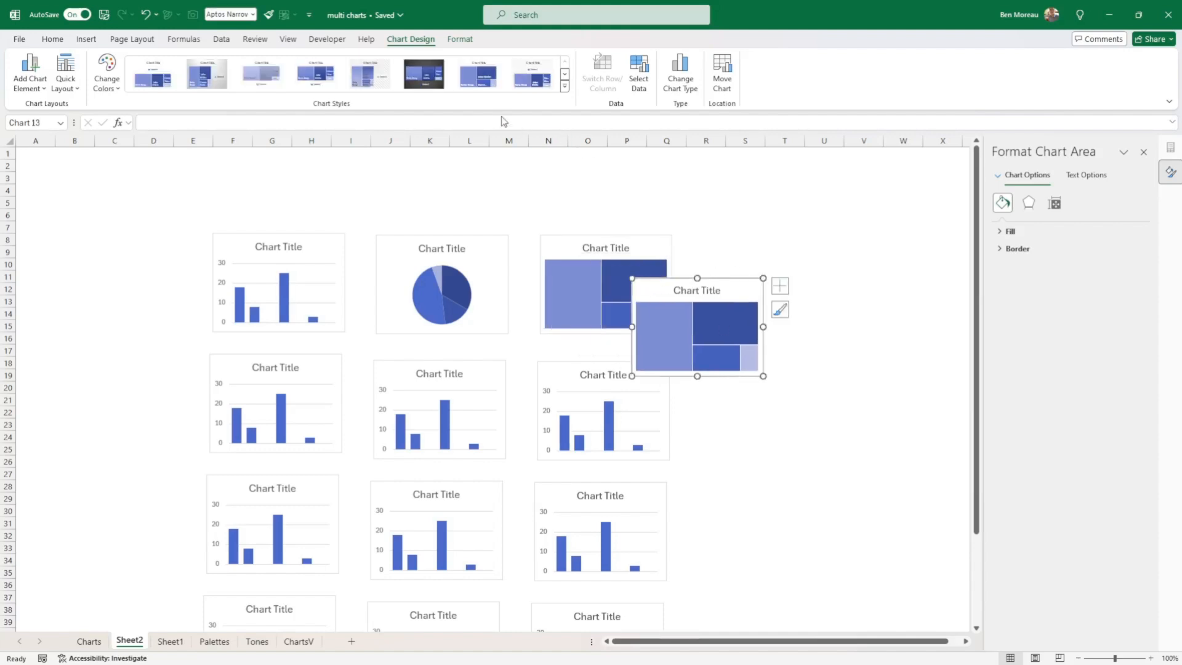
{"action": "left_click", "coordinate": [681, 70]}
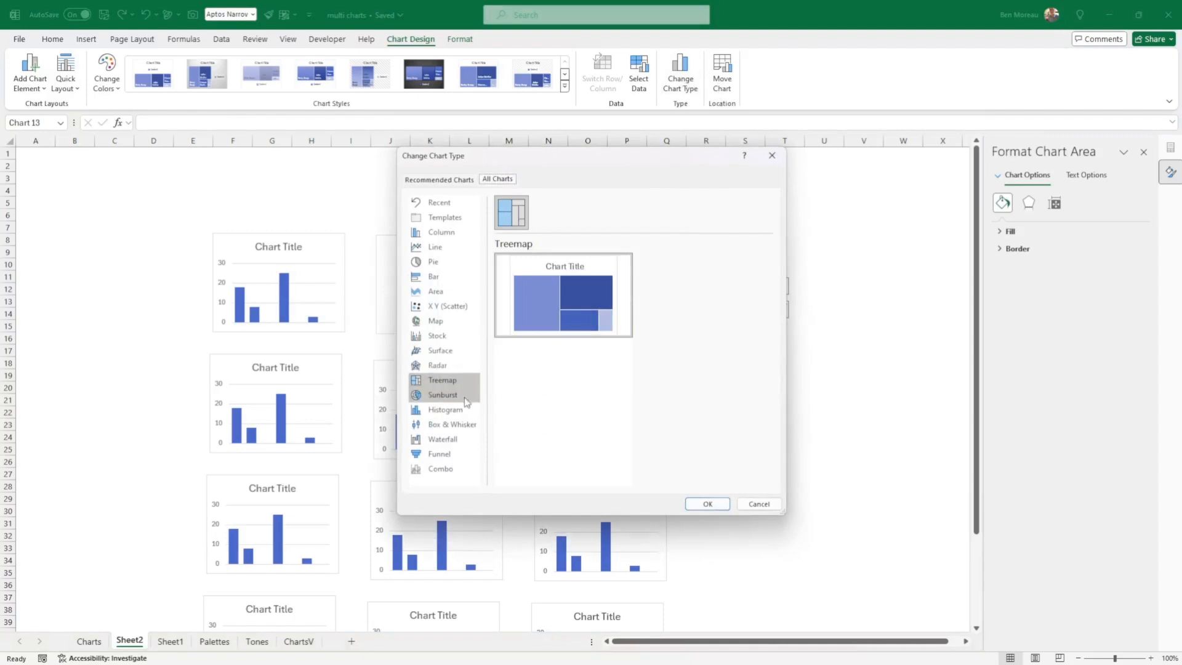
{"action": "left_click", "coordinate": [445, 409]}
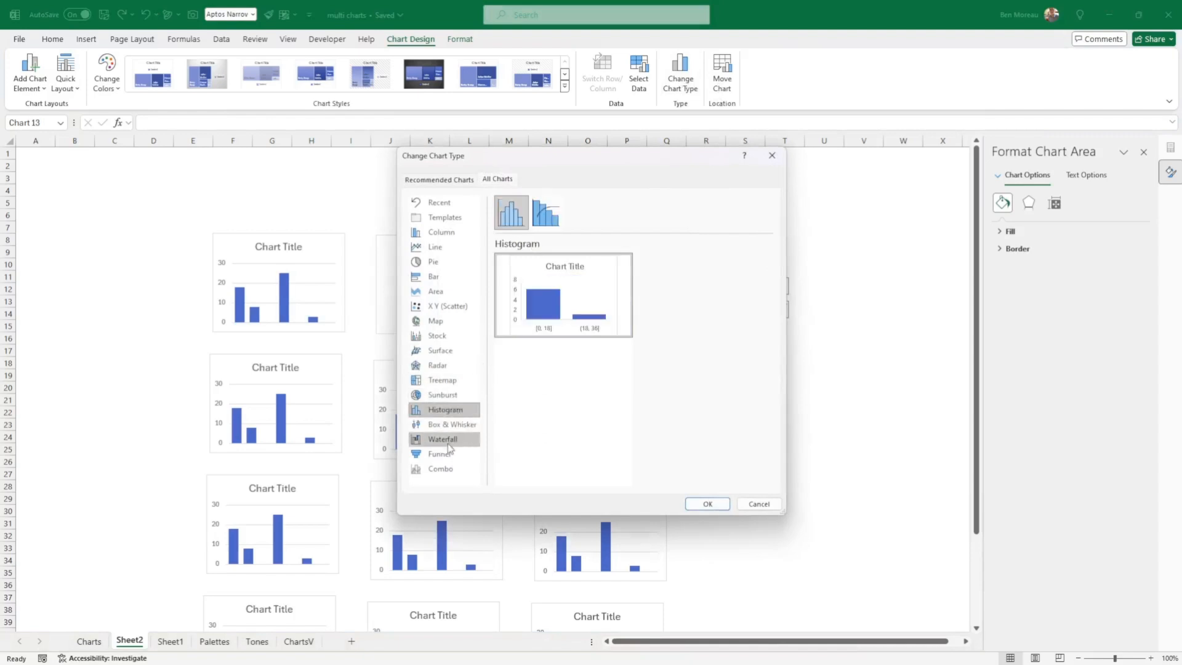
{"action": "left_click", "coordinate": [439, 455]}
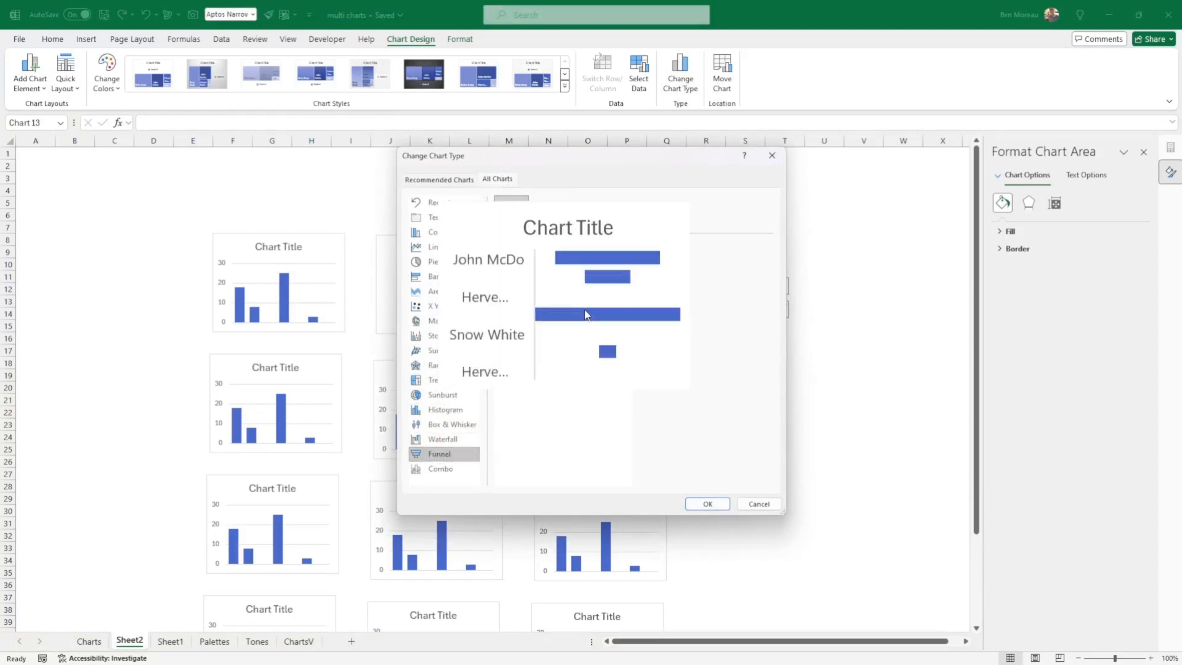
{"action": "left_click", "coordinate": [708, 504]}
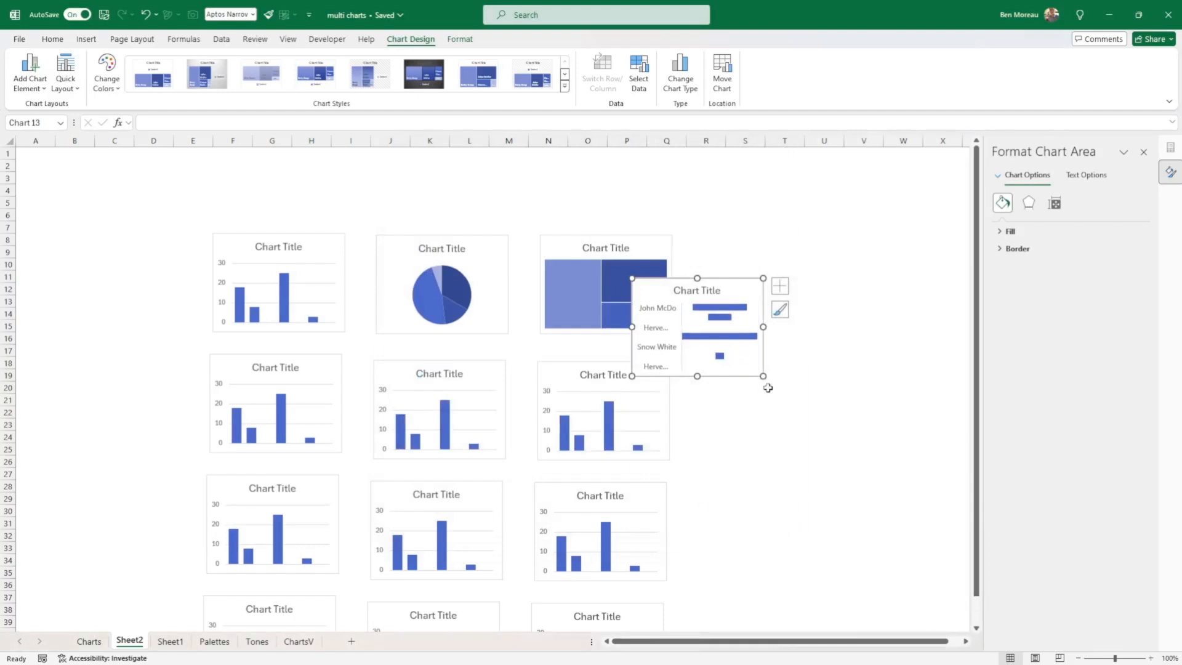
{"action": "left_click_drag", "start_coordinate": [761, 377], "coordinate": [813, 332]}
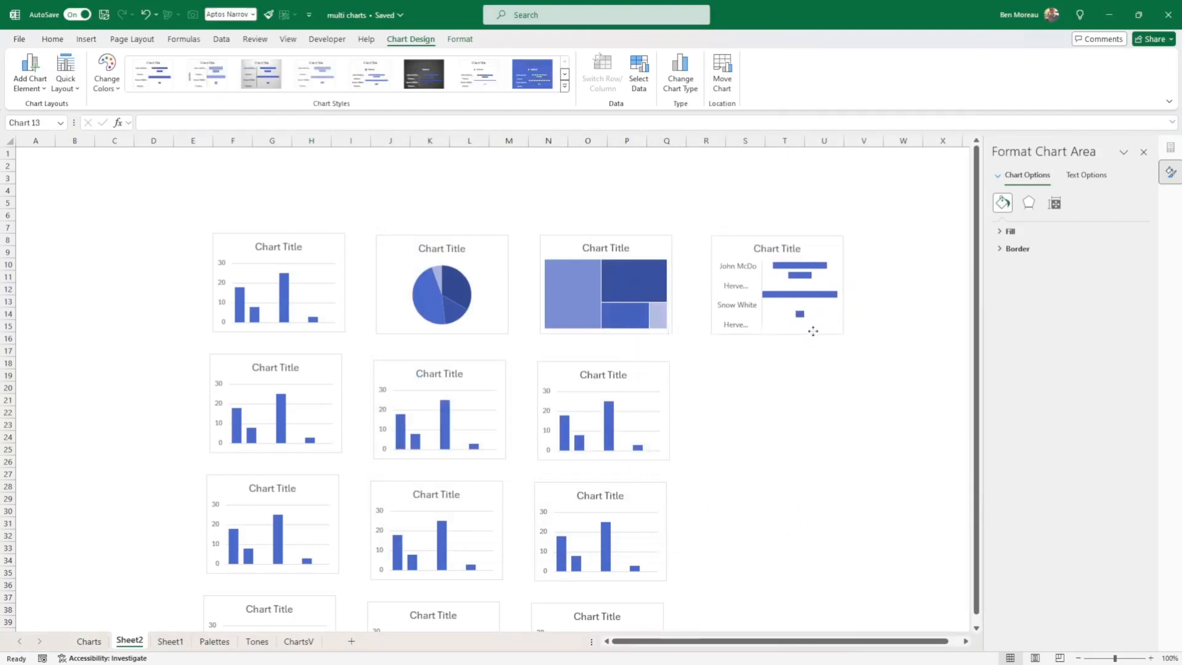
{"action": "left_click", "coordinate": [711, 398]}
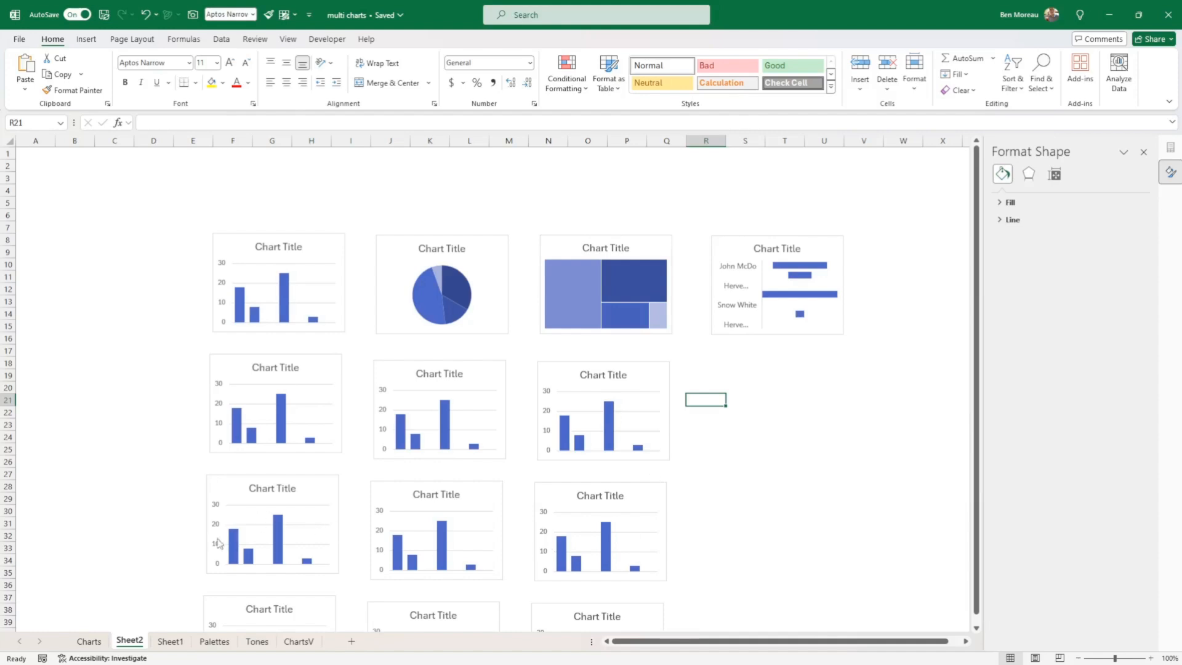
Step: Switch to the Charts sheet and examine the source ranges of the Tree Map and Bubble charts
{"action": "left_click", "coordinate": [91, 641]}
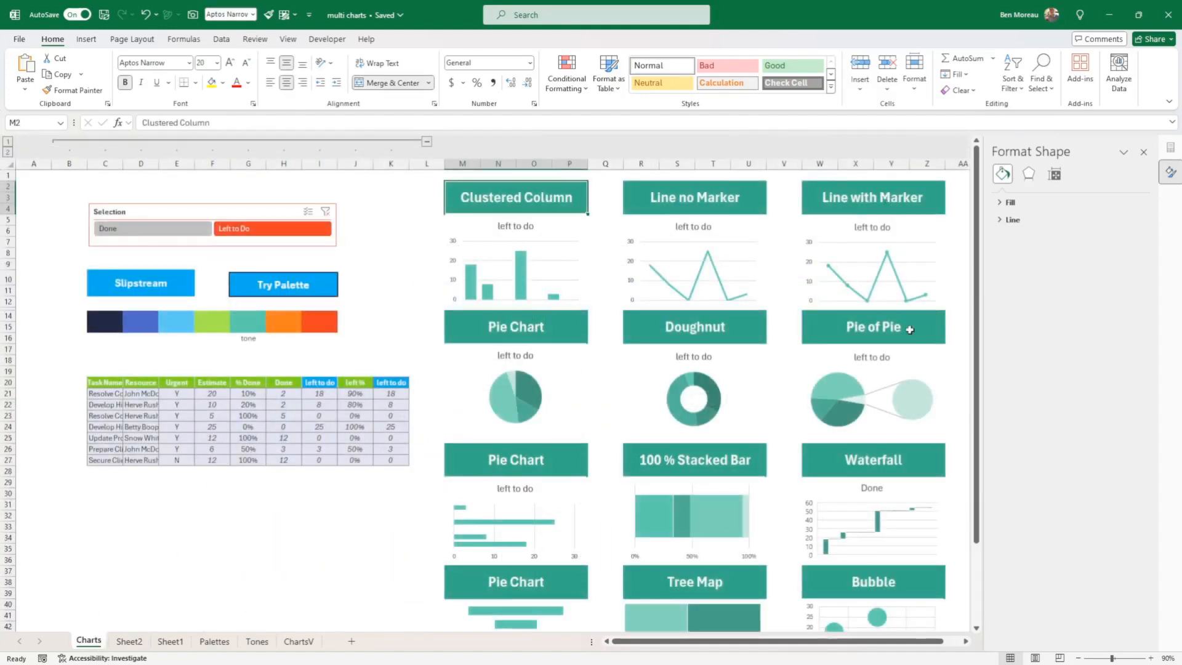
{"action": "scroll", "coordinate": [874, 355], "scroll_direction": "down", "scroll_amount": 3}
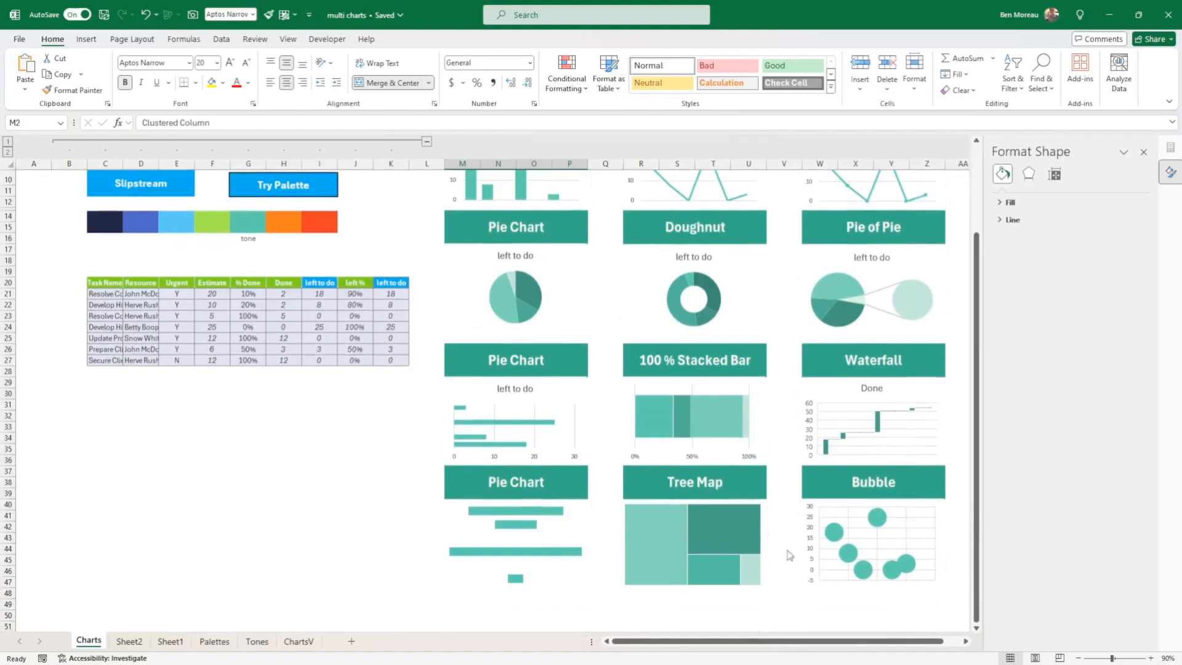
{"action": "left_click", "coordinate": [714, 535]}
{"action": "scroll", "coordinate": [321, 450], "scroll_direction": "up", "scroll_amount": 1}
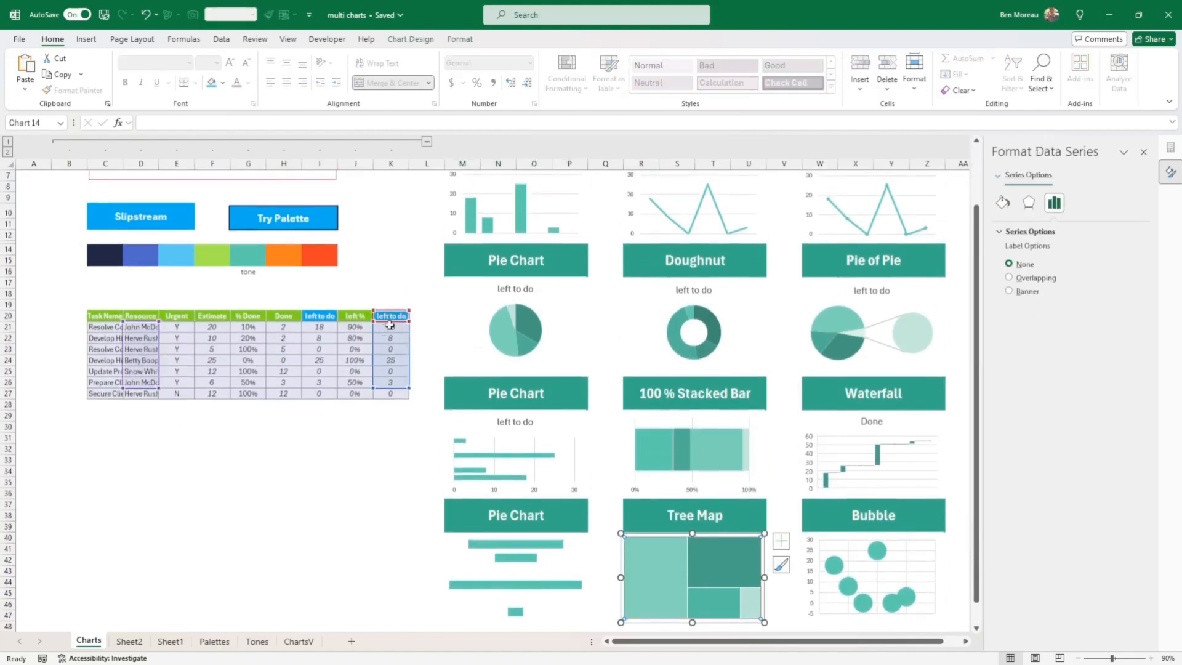
{"action": "left_click", "coordinate": [845, 572]}
{"action": "left_click", "coordinate": [840, 568]}
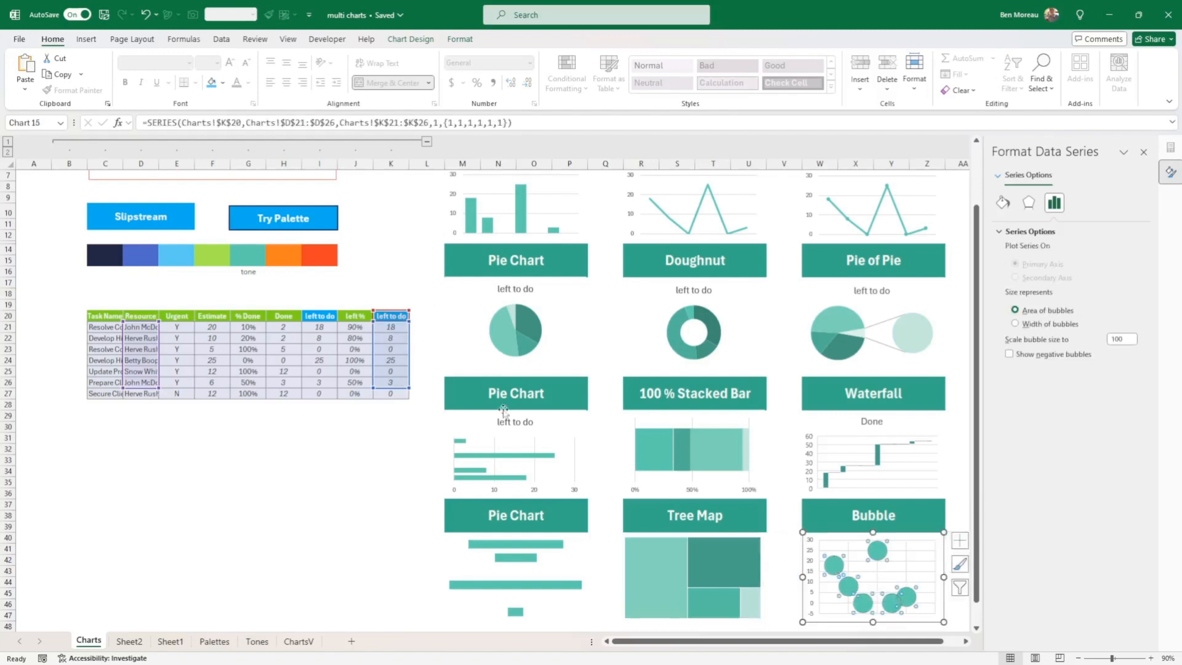
{"action": "left_click", "coordinate": [319, 471]}
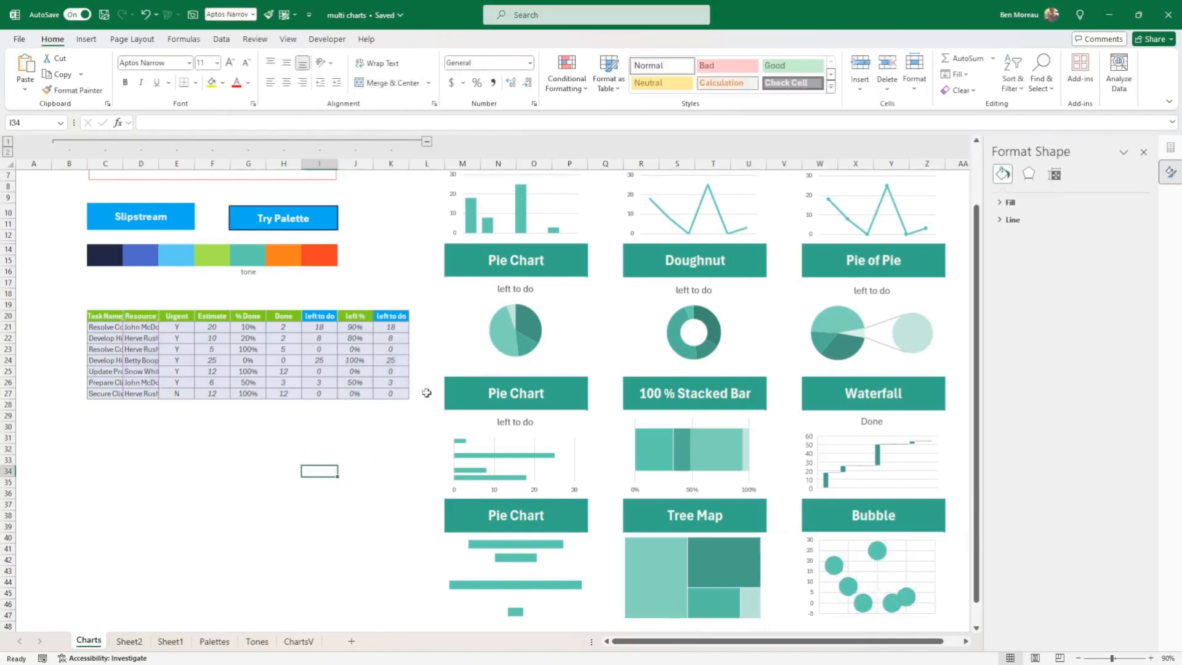
Step: Close the formatting pane to free up space on the Charts sheet
{"action": "left_click", "coordinate": [1172, 167]}
{"action": "scroll", "coordinate": [673, 304], "scroll_direction": "up", "scroll_amount": 2}
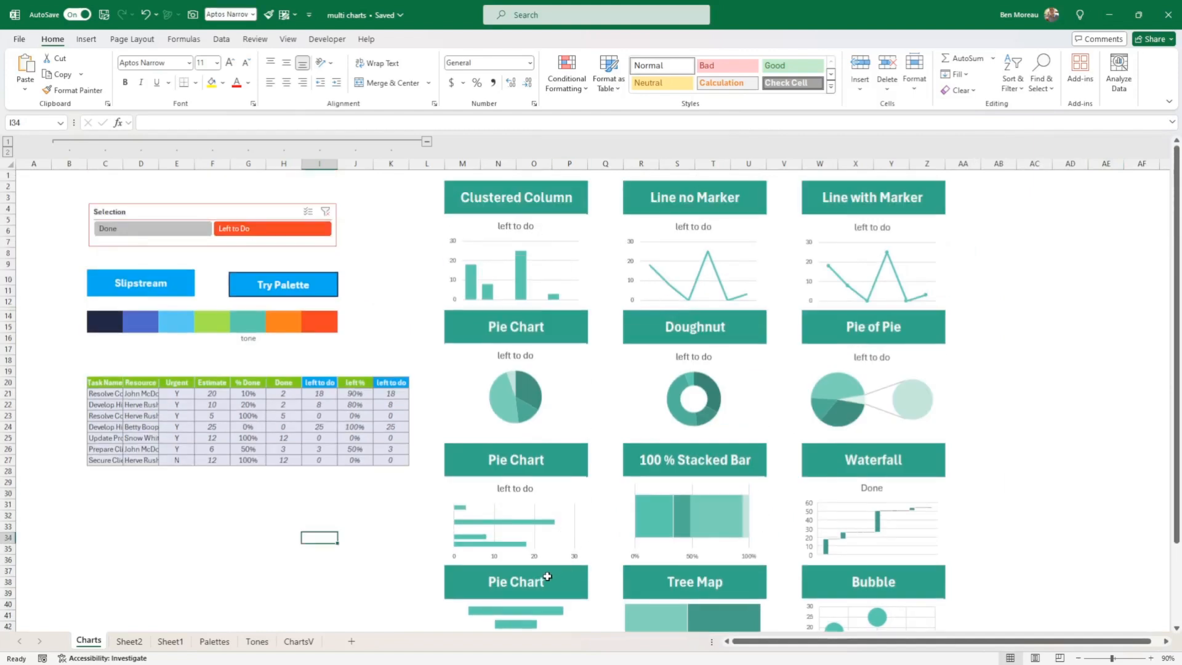
{"action": "left_click", "coordinate": [256, 539]}
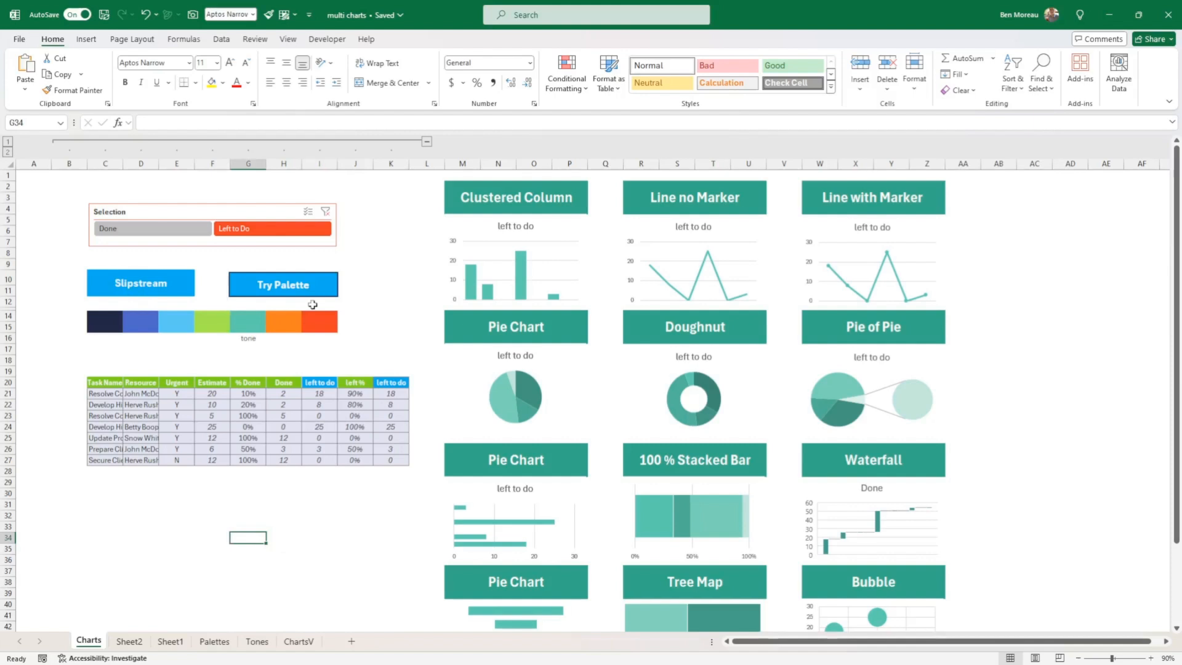
Step: Set the fill of the Clustered Column chart's data series to the theme color Green, Accent 4
{"action": "left_click", "coordinate": [524, 285]}
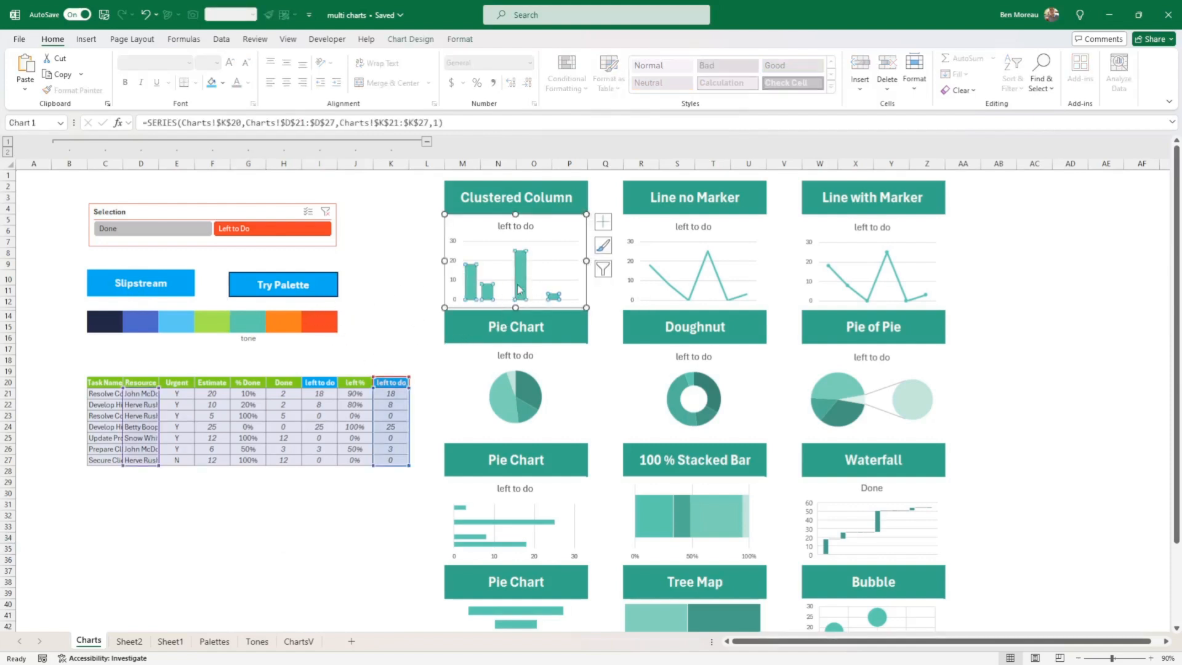
{"action": "mouse_move", "coordinate": [518, 296]}
{"action": "left_click", "coordinate": [222, 82]}
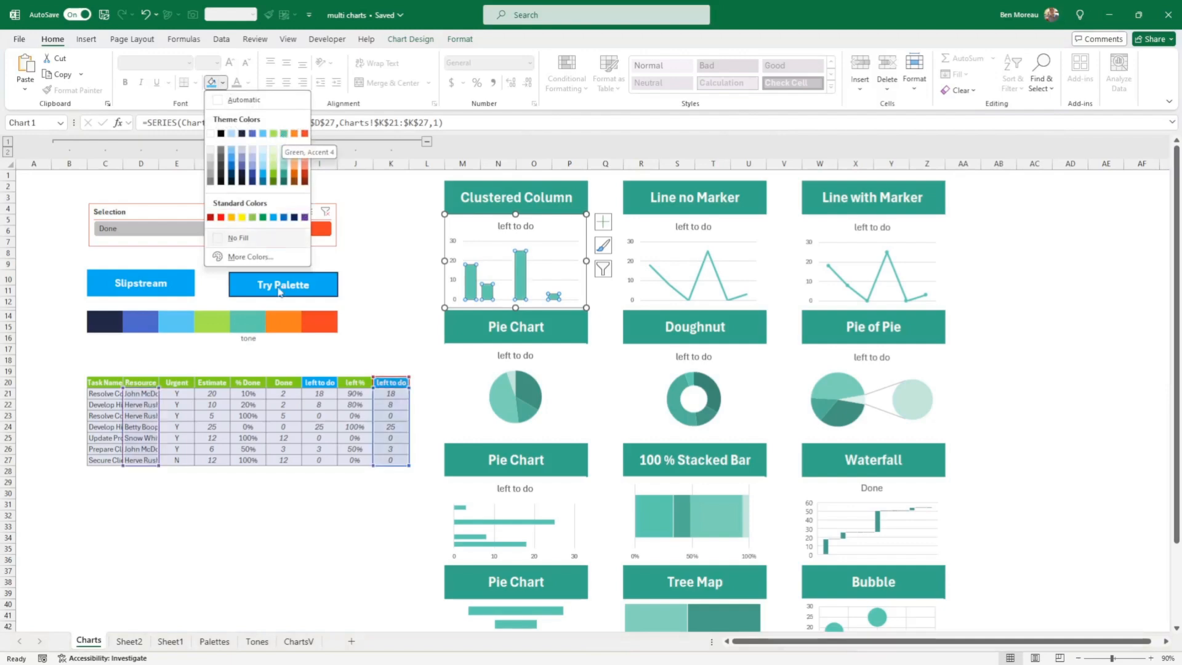
{"action": "left_click", "coordinate": [284, 134]}
Step: Fill cell C18 with the dark navy theme color
{"action": "left_click_drag", "start_coordinate": [92, 338], "coordinate": [96, 347]}
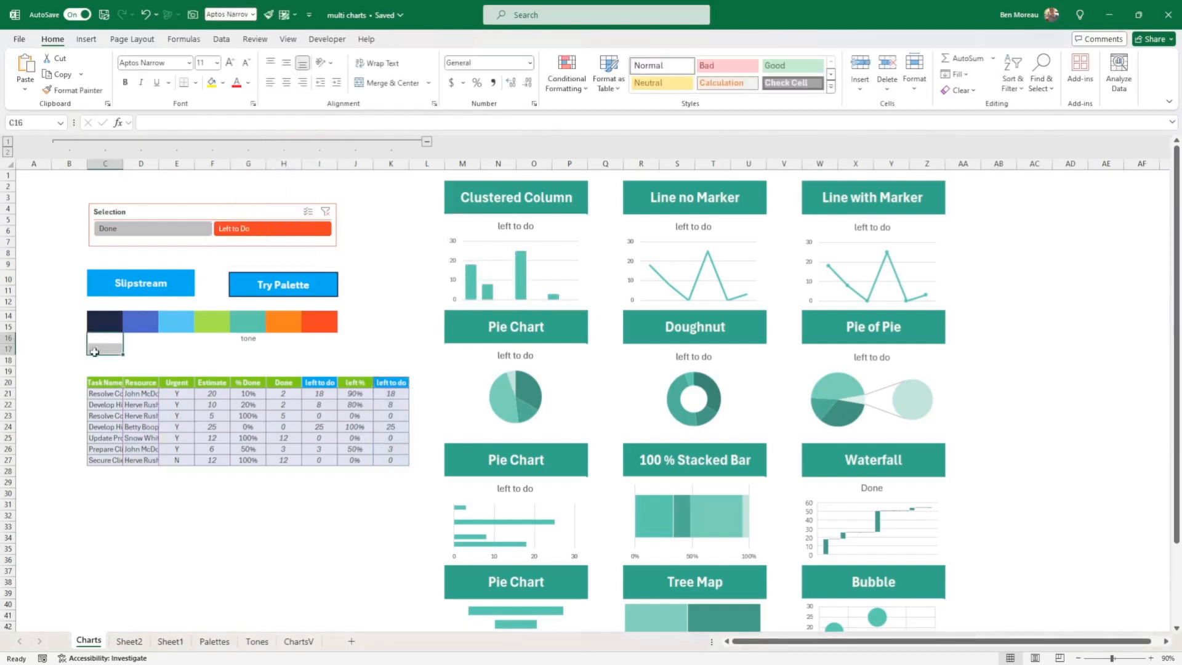
{"action": "left_click", "coordinate": [97, 359]}
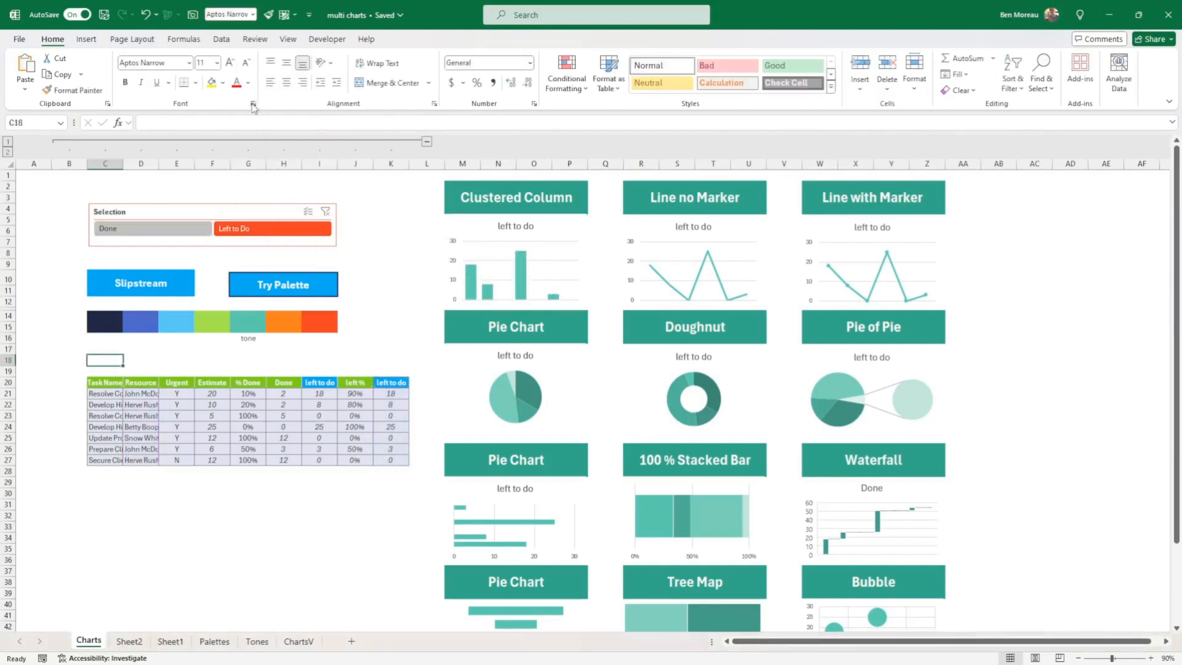
{"action": "left_click", "coordinate": [222, 82]}
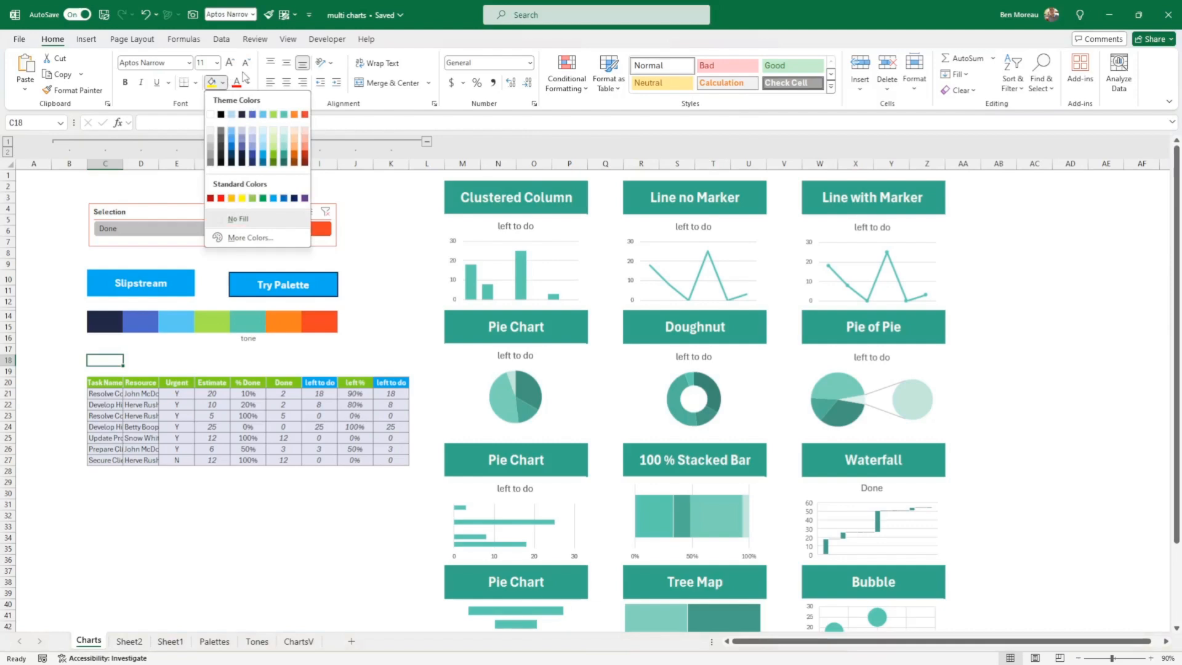
{"action": "left_click", "coordinate": [243, 114]}
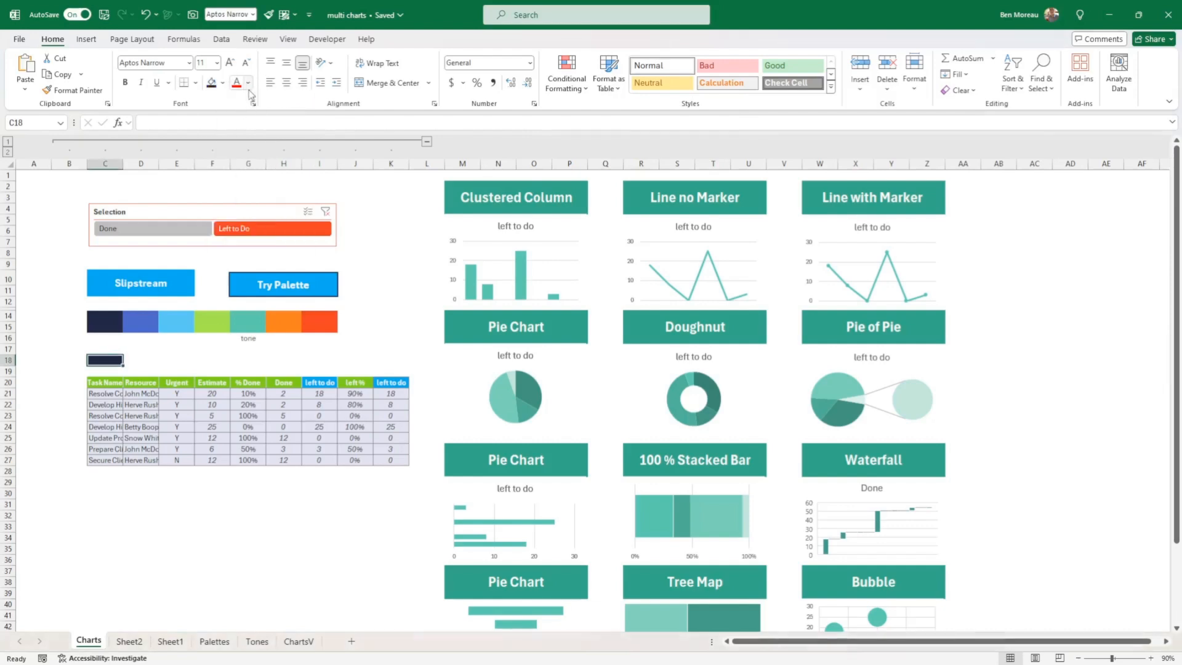
Step: Try the light blue theme color in cell D18 and replace it with the medium blue theme color
{"action": "left_click", "coordinate": [133, 359]}
{"action": "left_click", "coordinate": [223, 82]}
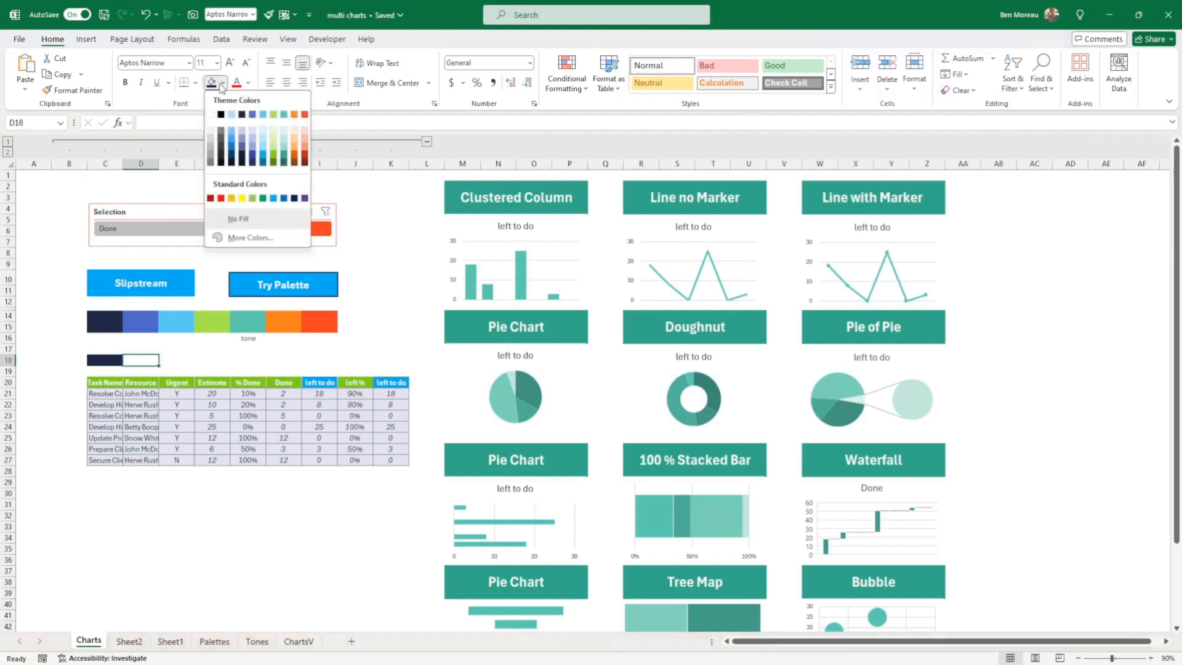
{"action": "left_click", "coordinate": [264, 116]}
{"action": "left_click", "coordinate": [222, 83]}
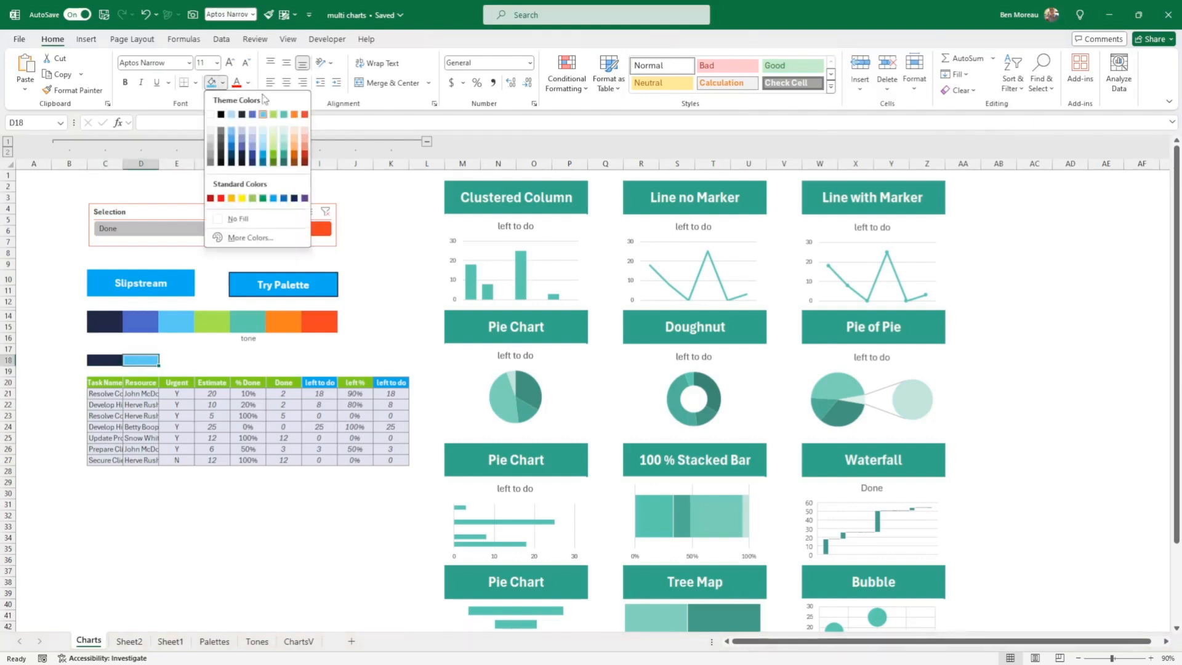
{"action": "left_click", "coordinate": [255, 117]}
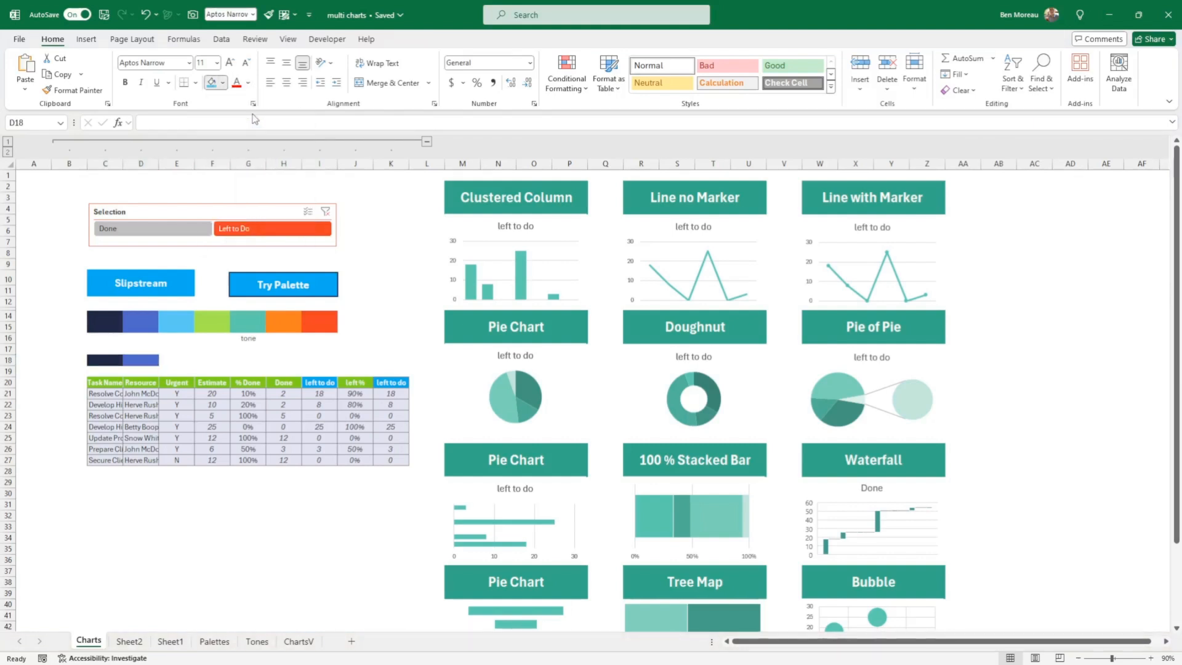
{"action": "left_click", "coordinate": [179, 360]}
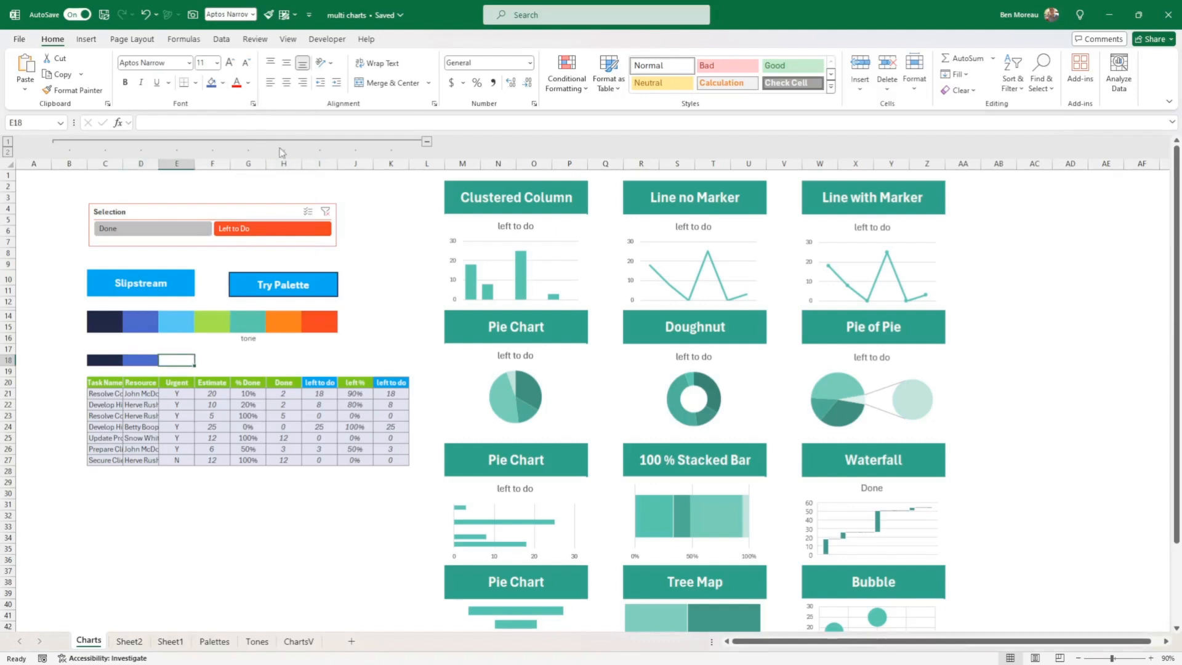
{"action": "left_click", "coordinate": [222, 83]}
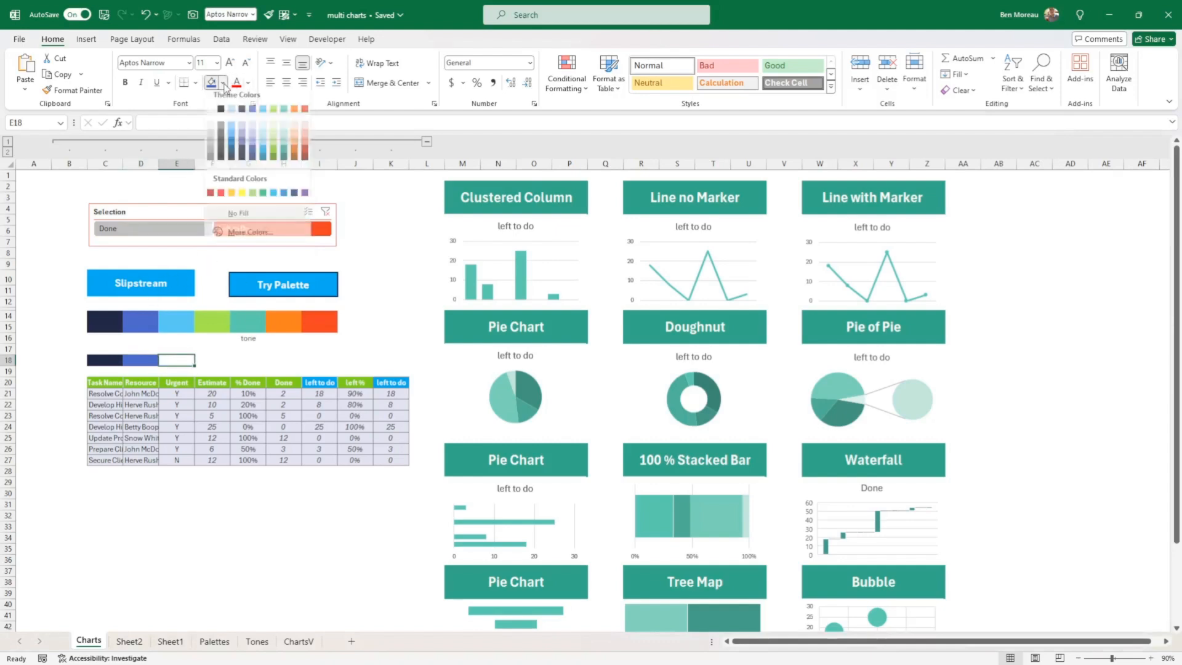
{"action": "left_click", "coordinate": [152, 317]}
{"action": "left_click_drag", "start_coordinate": [110, 323], "coordinate": [324, 327]}
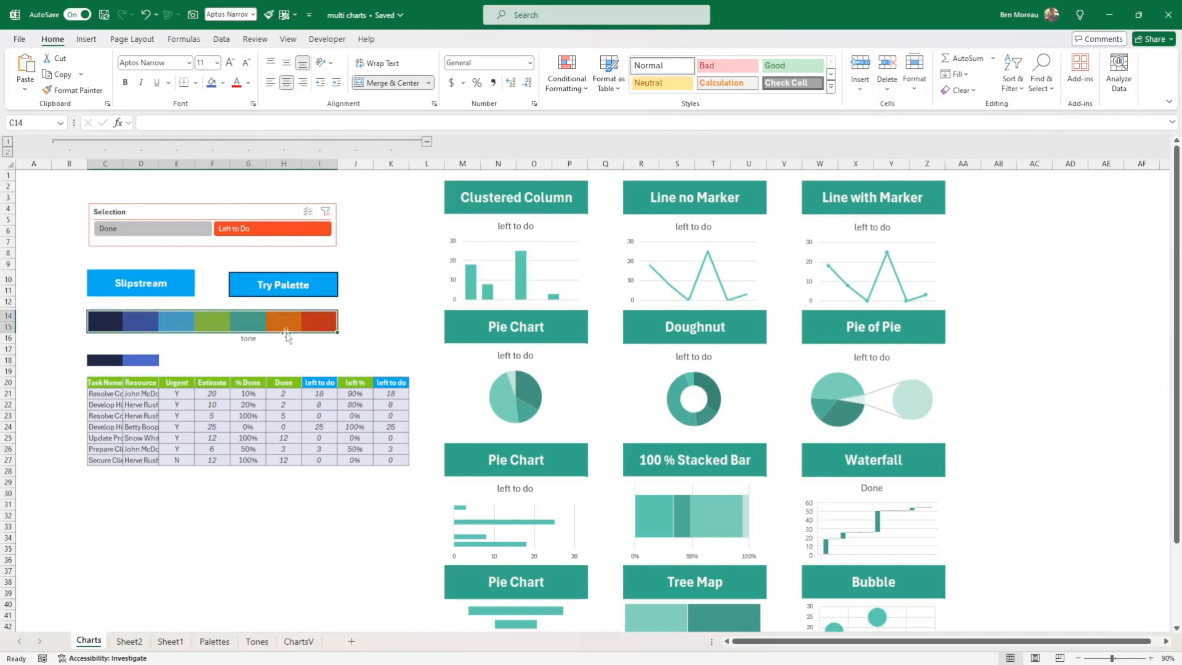
{"action": "left_click", "coordinate": [248, 328]}
Step: Try a larger font size for the tone label in cell G16 and restore it to 11
{"action": "left_click", "coordinate": [248, 342]}
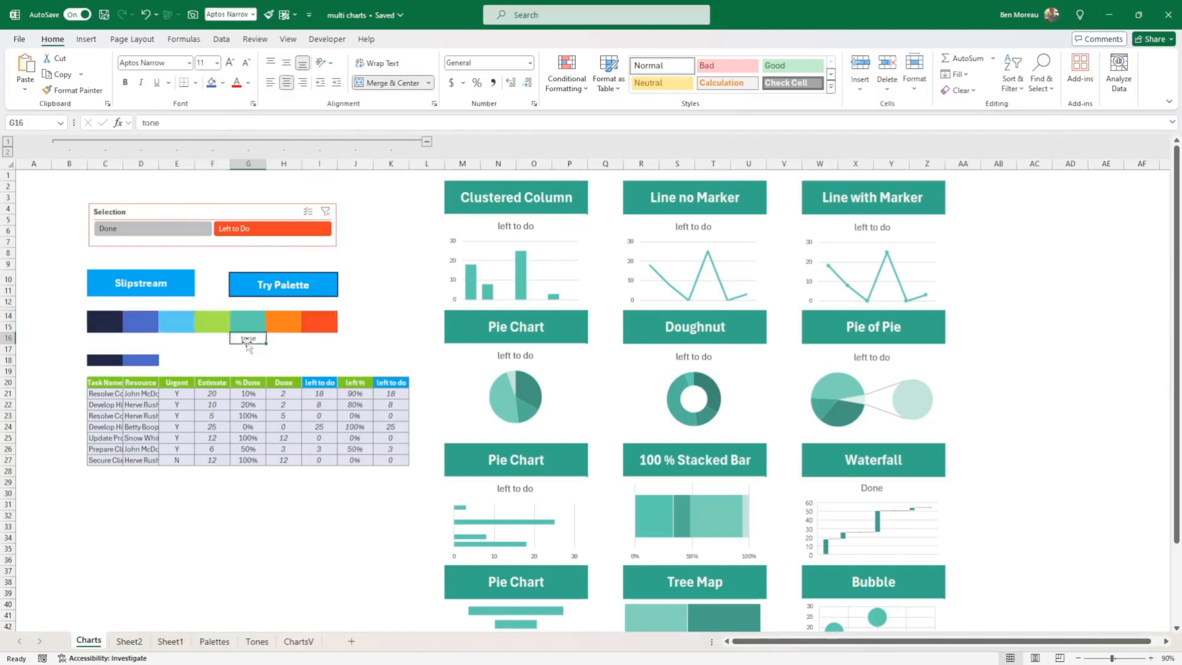
{"action": "left_click", "coordinate": [230, 64]}
{"action": "left_click", "coordinate": [230, 64]}
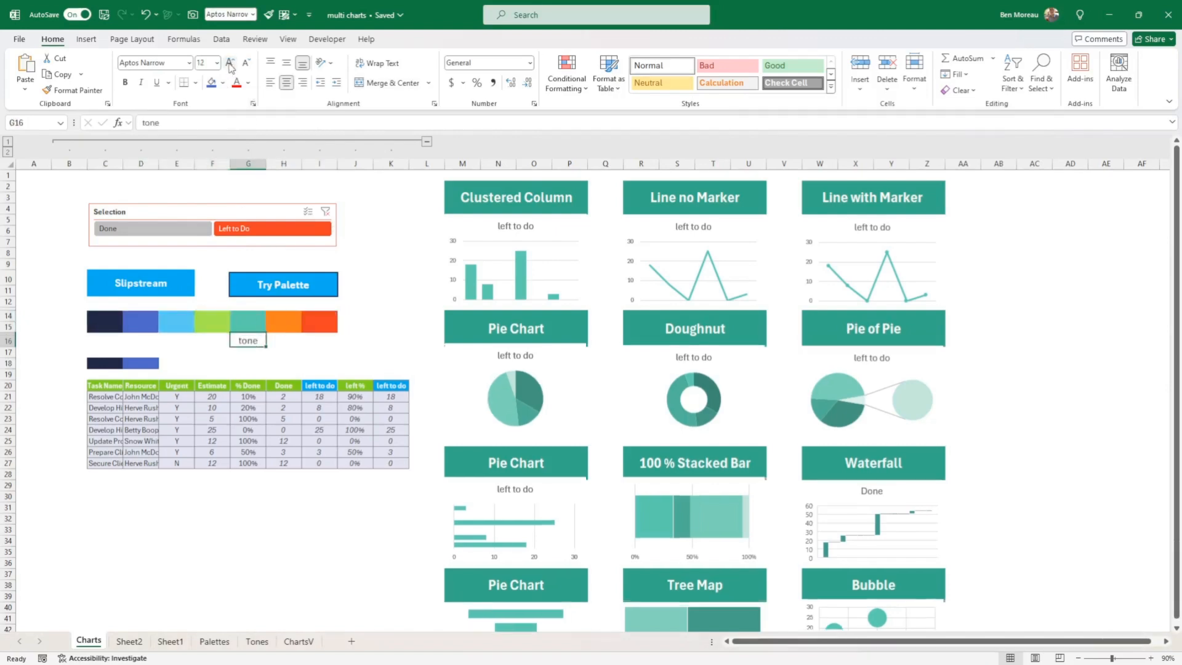
{"action": "left_click", "coordinate": [246, 64]}
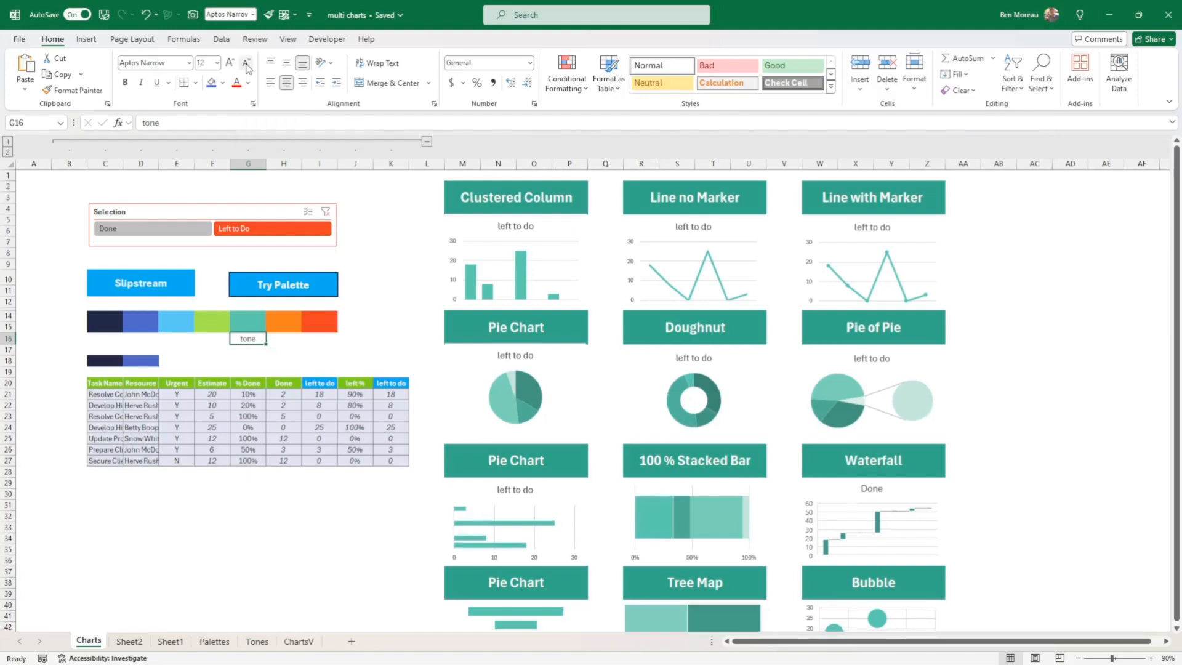
{"action": "left_click", "coordinate": [246, 64]}
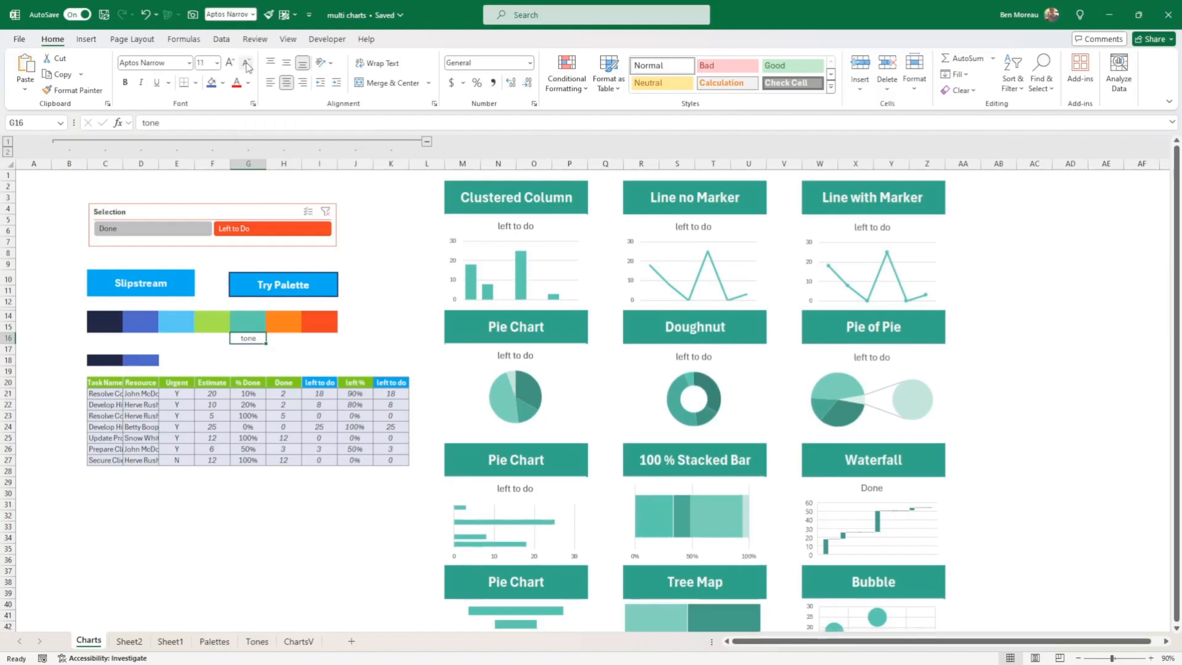
Step: Choose the Red Orange palette in cell C10 and apply it to the dashboard
{"action": "left_click", "coordinate": [249, 320]}
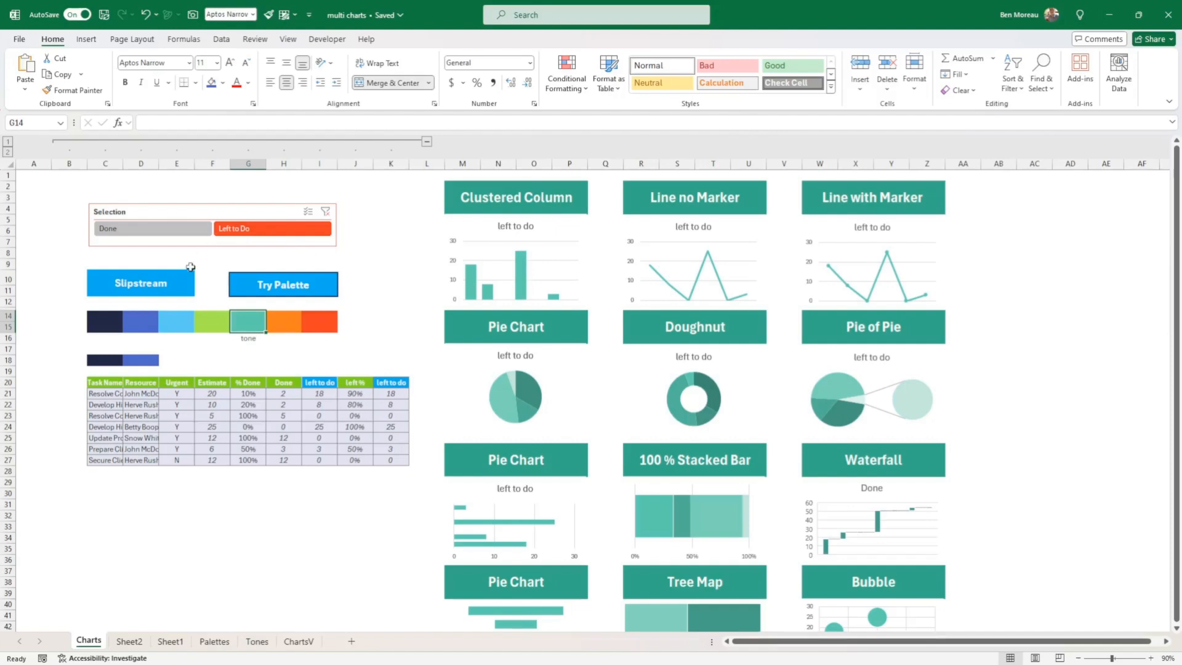
{"action": "left_click", "coordinate": [192, 286]}
{"action": "left_click", "coordinate": [200, 279]}
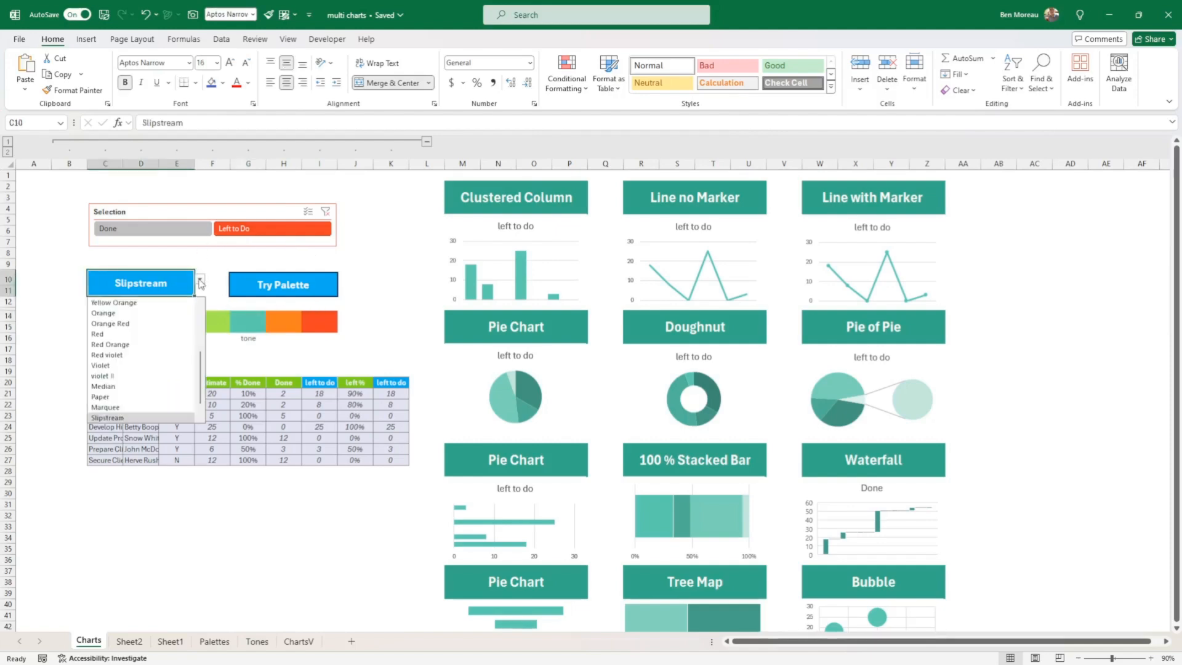
{"action": "left_click", "coordinate": [181, 343]}
{"action": "left_click", "coordinate": [280, 285]}
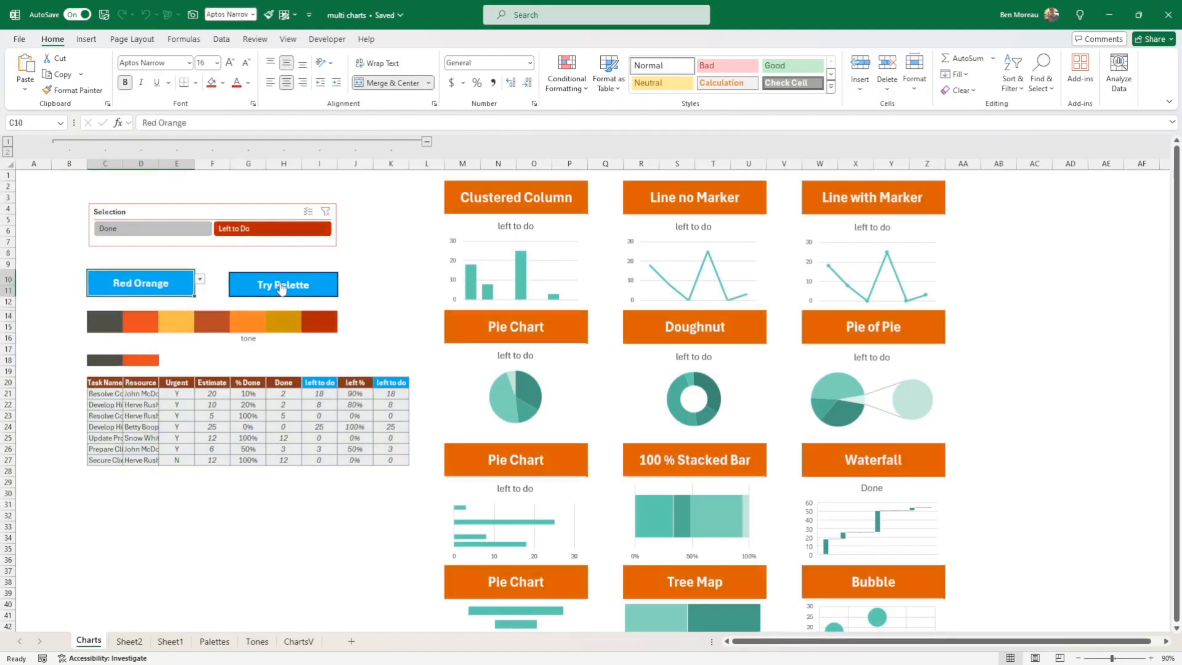
{"action": "left_click", "coordinate": [246, 327]}
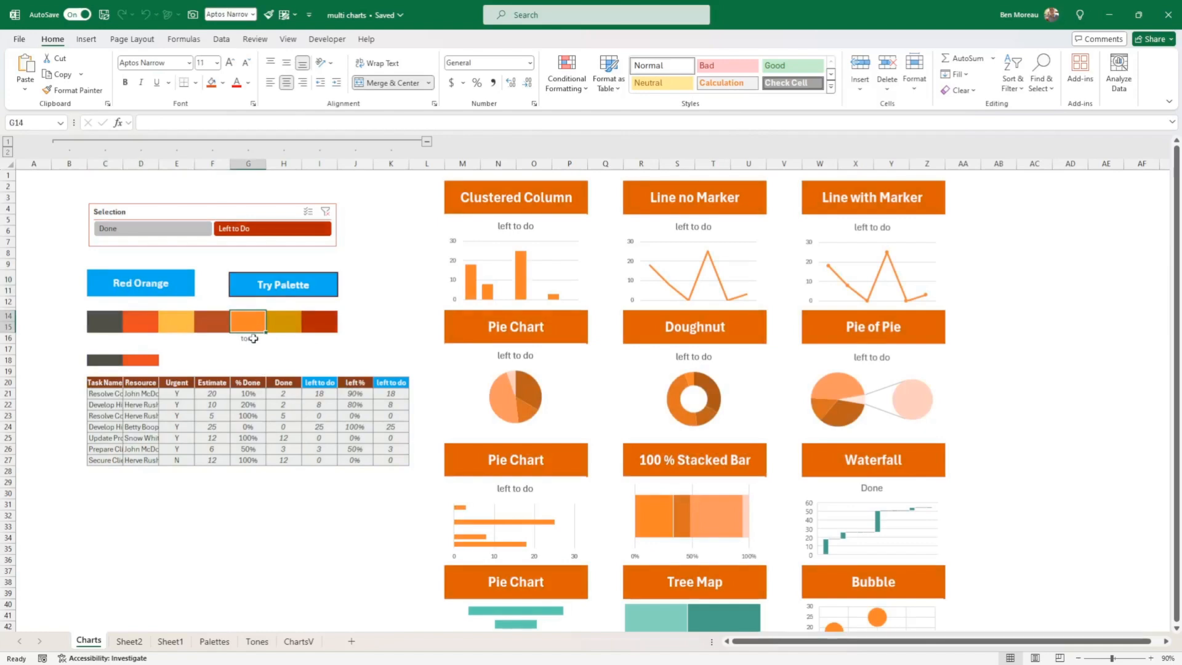
Step: Refresh the colors of the Waterfall, Tree Map and funnel charts by selecting each of them in turn
{"action": "left_click", "coordinate": [249, 339]}
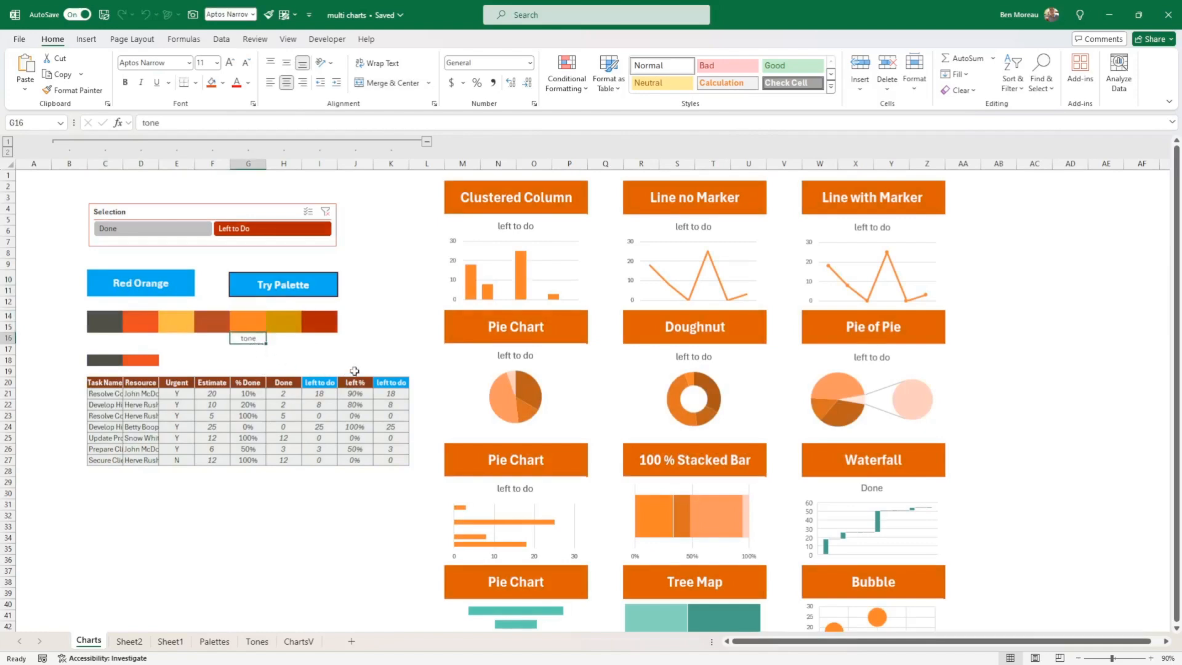
{"action": "scroll", "coordinate": [409, 330], "scroll_direction": "down", "scroll_amount": 1}
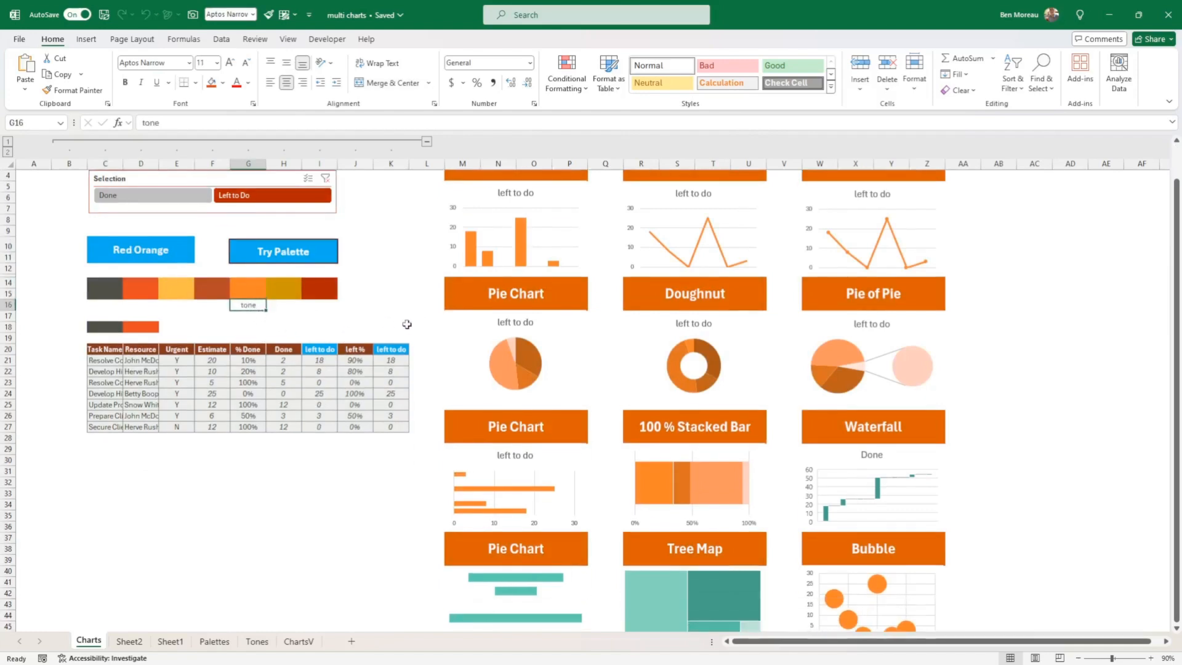
{"action": "scroll", "coordinate": [403, 319], "scroll_direction": "down", "scroll_amount": 3}
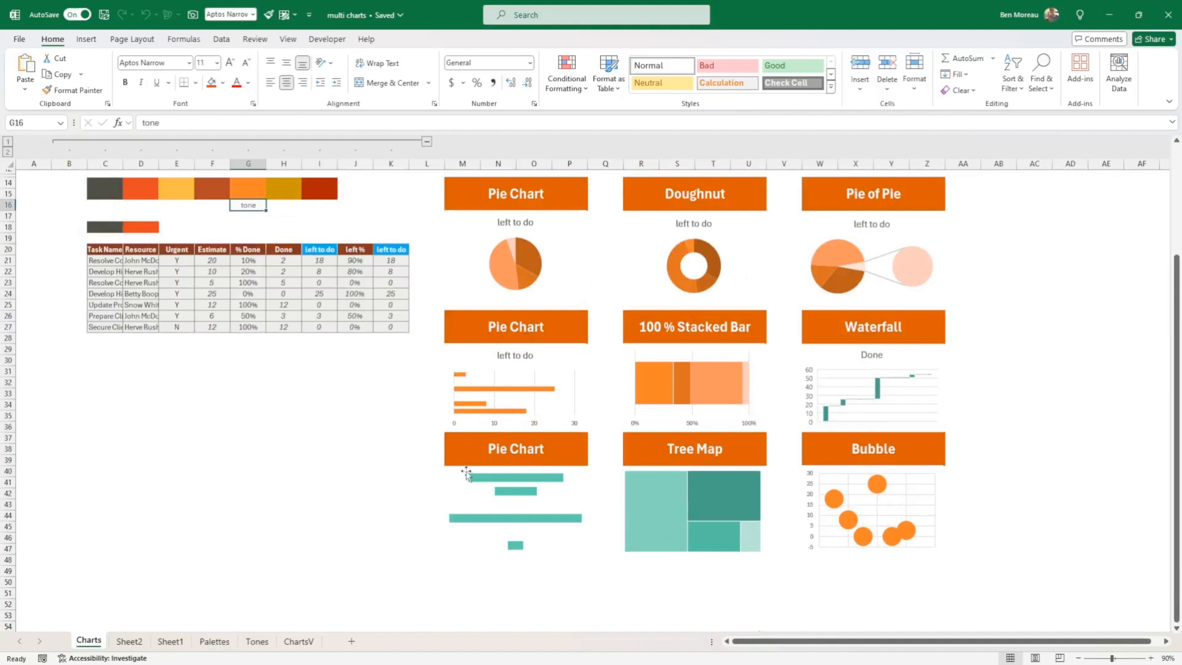
{"action": "scroll", "coordinate": [573, 357], "scroll_direction": "up", "scroll_amount": 2}
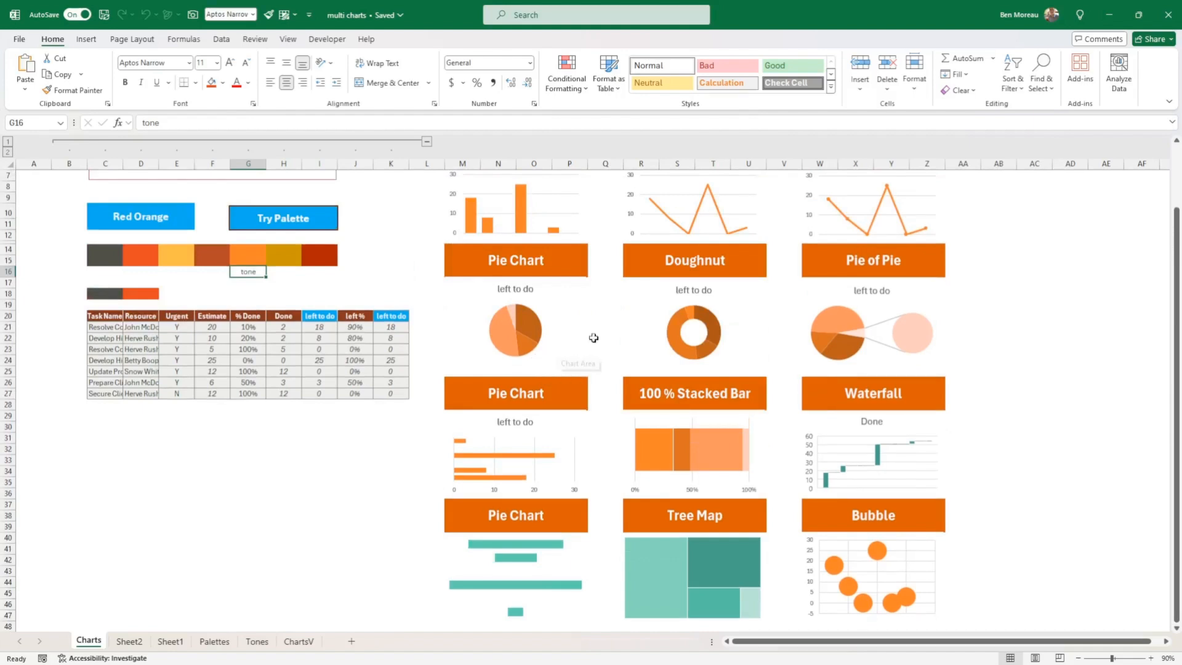
{"action": "scroll", "coordinate": [612, 333], "scroll_direction": "down", "scroll_amount": 1}
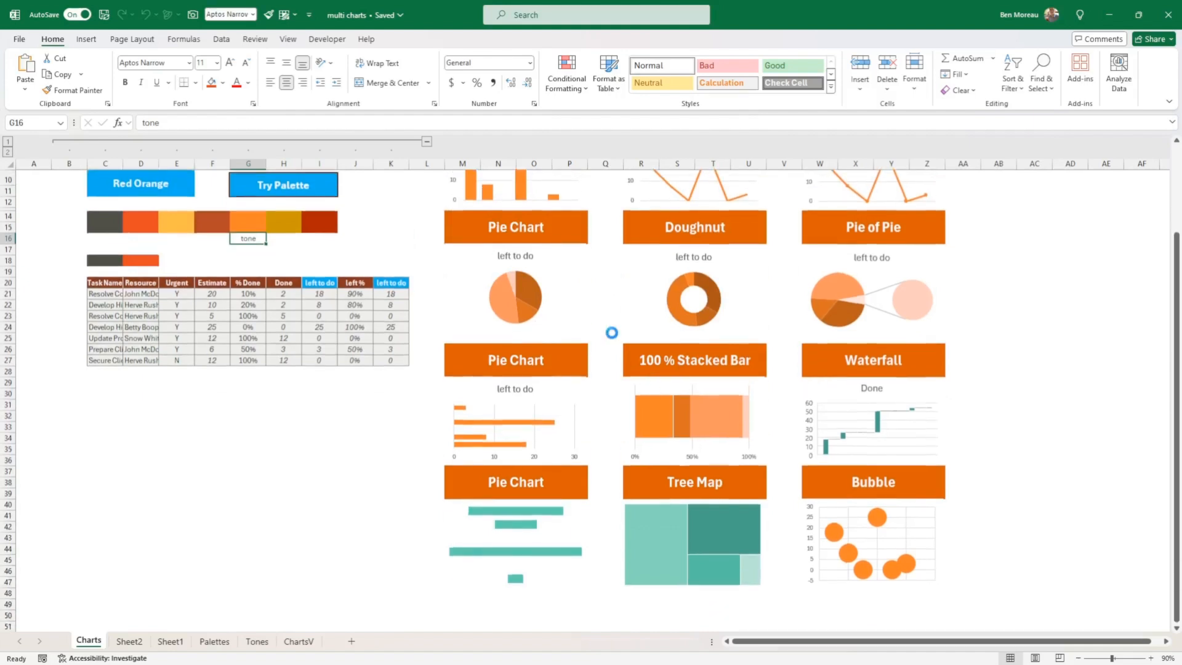
{"action": "left_click", "coordinate": [879, 426]}
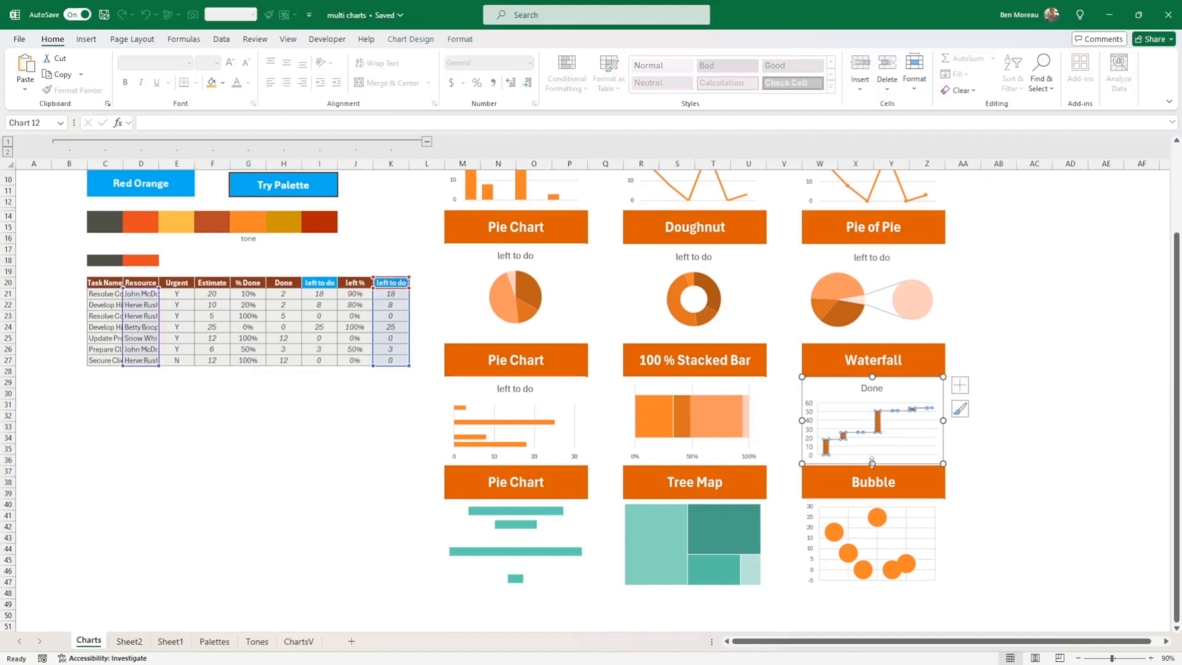
{"action": "left_click", "coordinate": [739, 522]}
{"action": "left_click", "coordinate": [543, 552]}
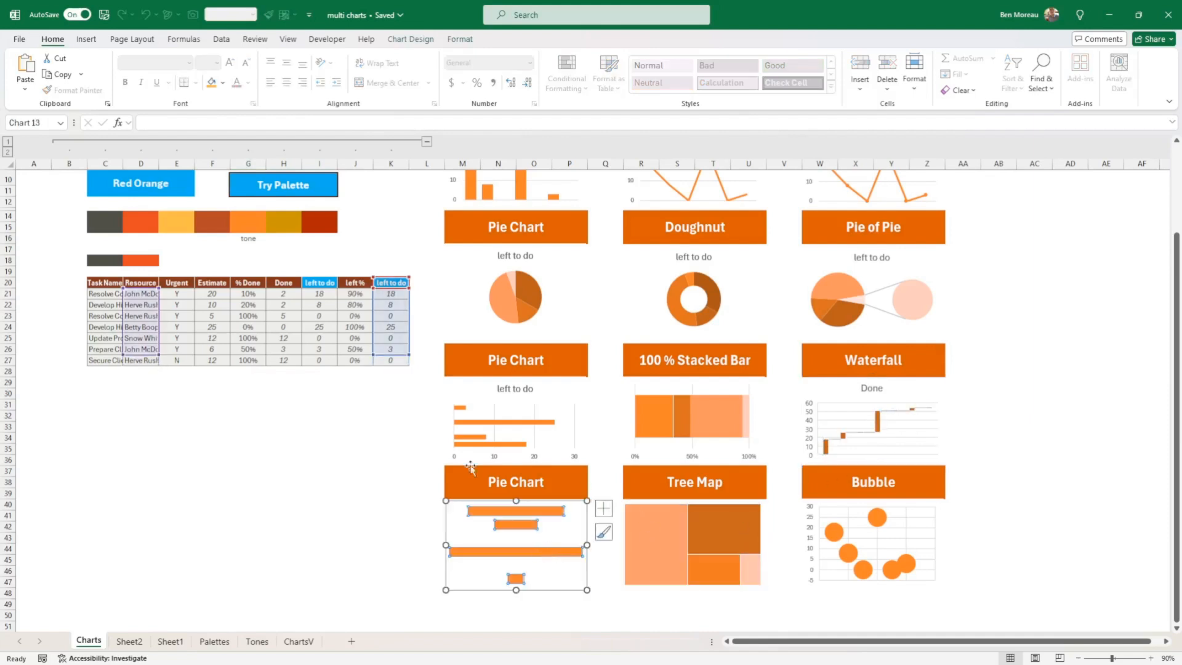
{"action": "left_click", "coordinate": [358, 495]}
Step: Check the chart type of the chart under the last Pie Chart heading, keeping it as Funnel
{"action": "mouse_move", "coordinate": [518, 558]}
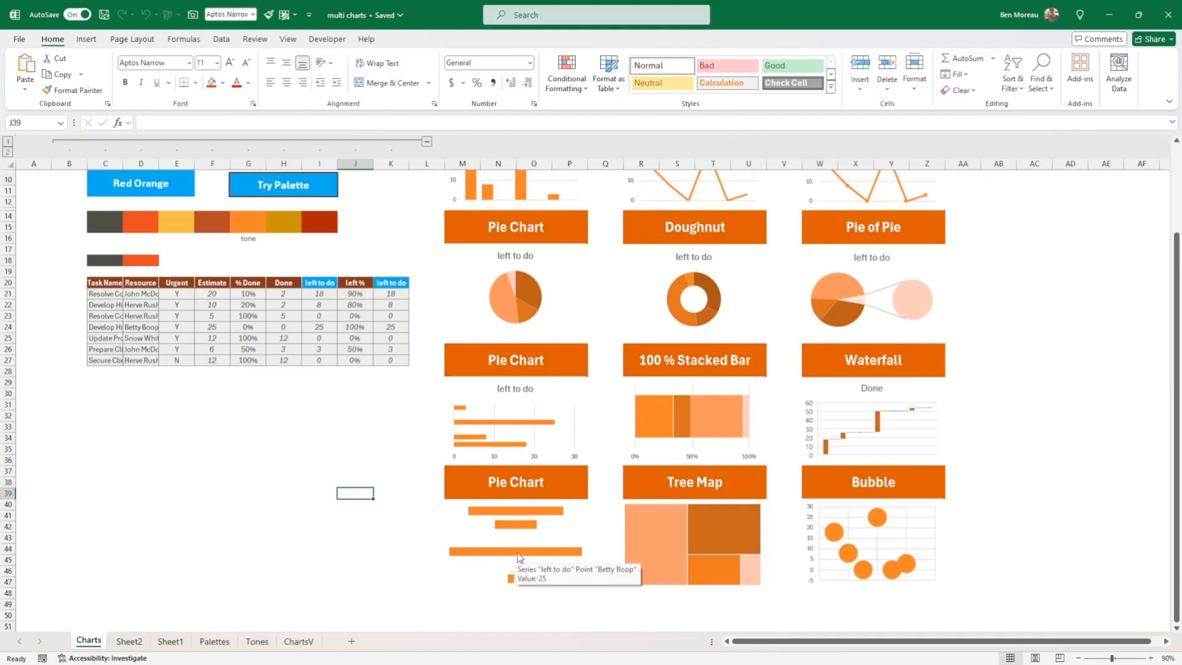
{"action": "right_click", "coordinate": [519, 558]}
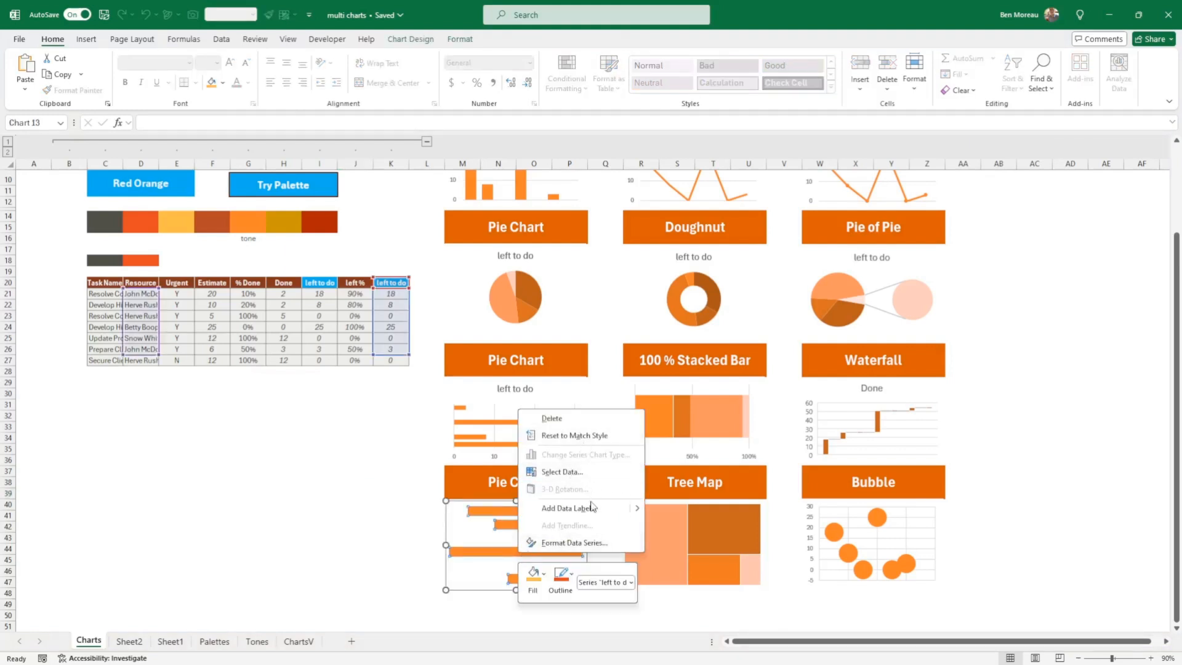
{"action": "key", "text": "Escape"}
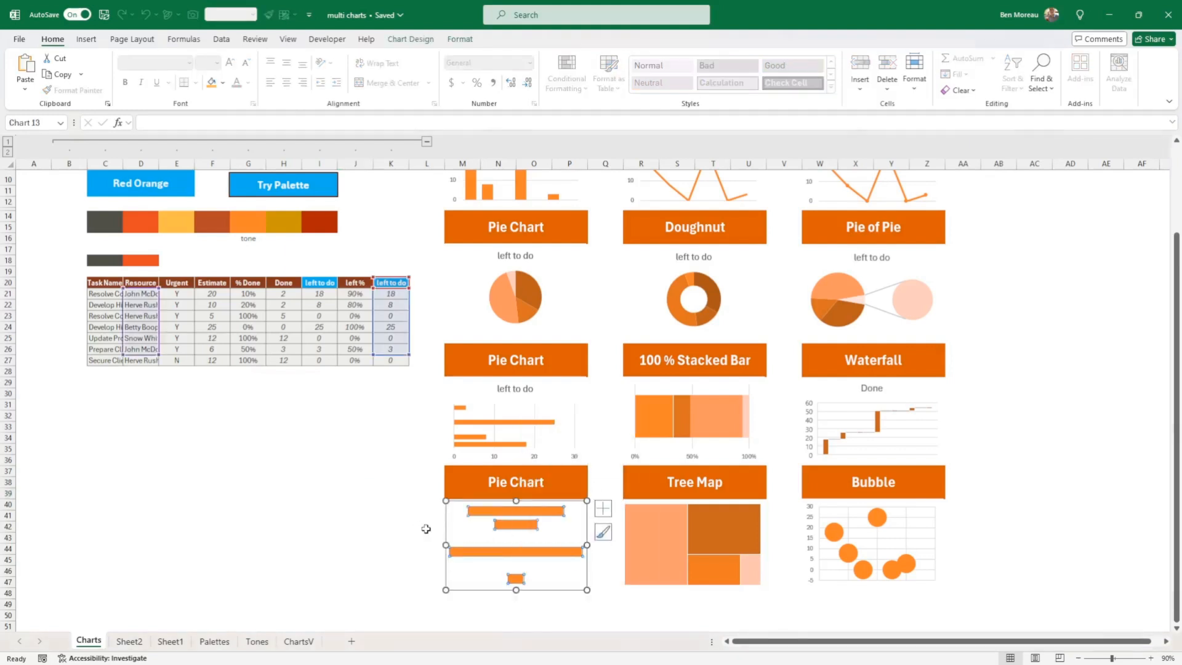
{"action": "left_click", "coordinate": [492, 591]}
{"action": "right_click", "coordinate": [493, 592]}
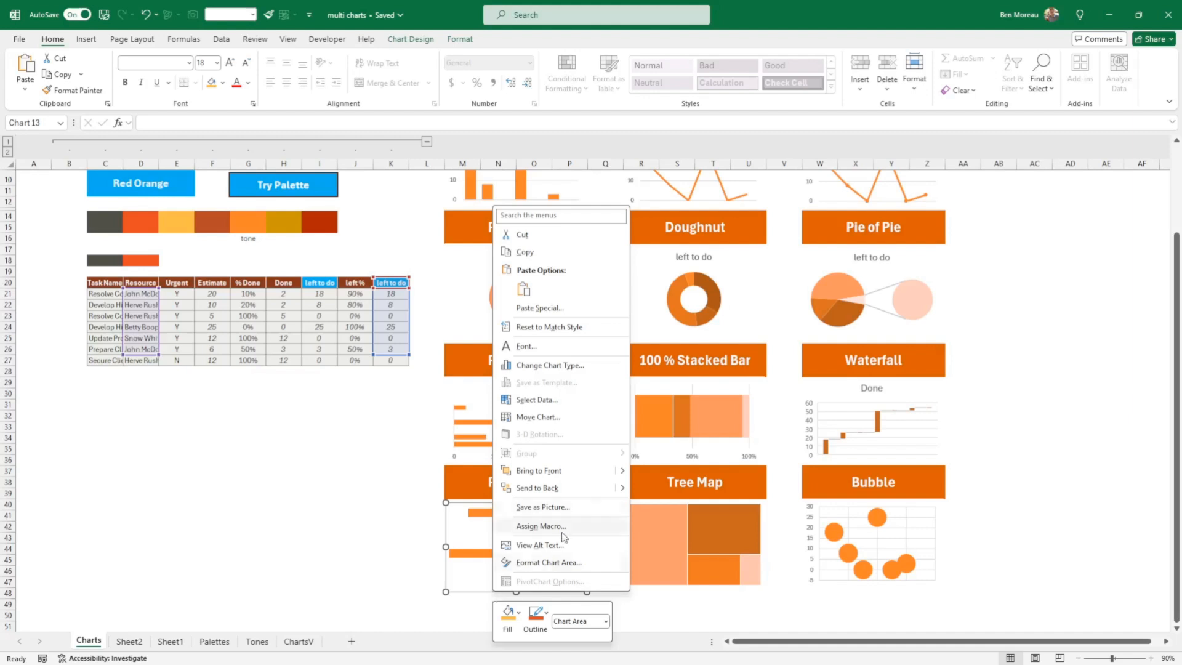
{"action": "left_click", "coordinate": [546, 368]}
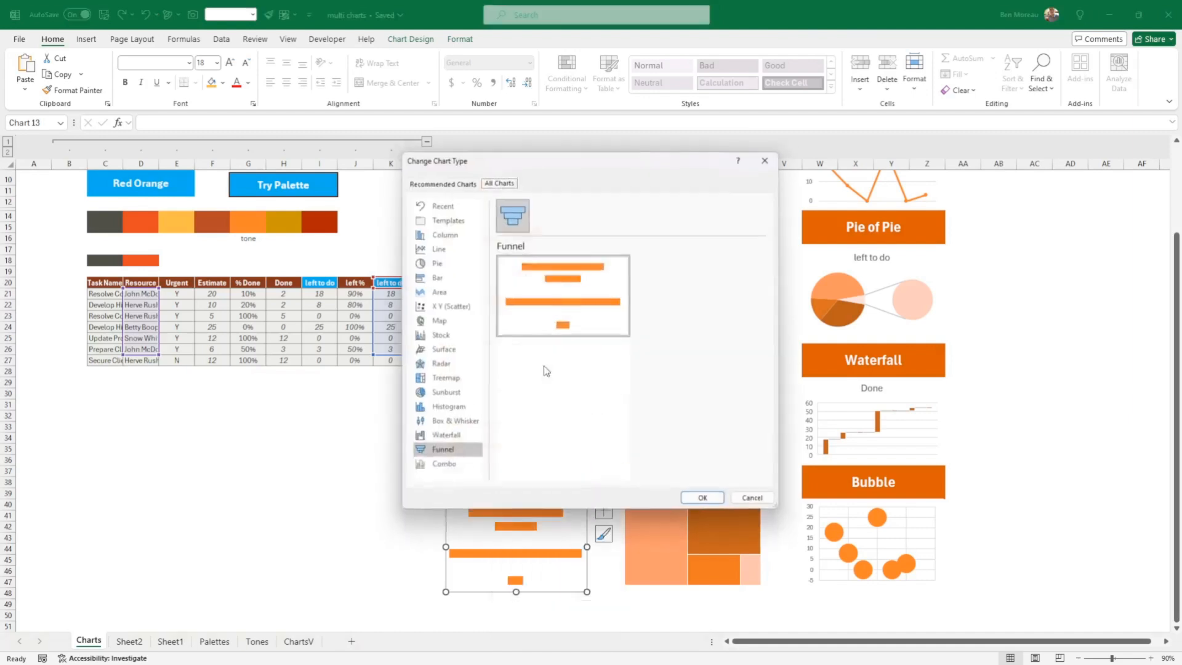
{"action": "left_click", "coordinate": [708, 504]}
{"action": "left_click", "coordinate": [372, 495]}
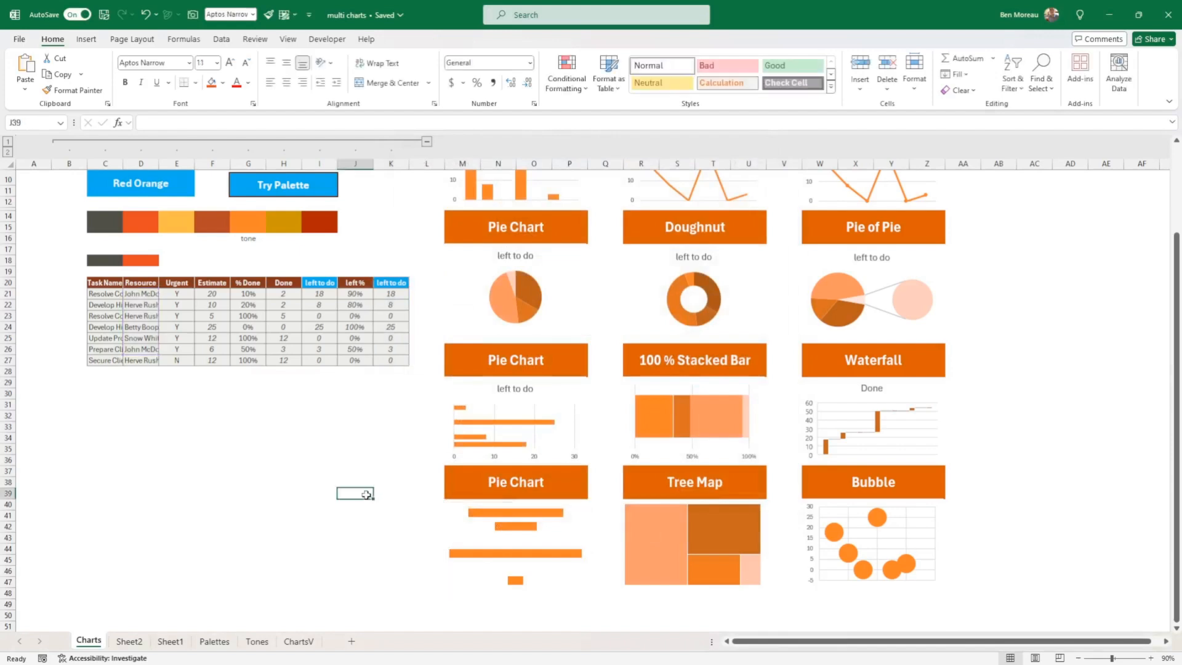
Step: Choose the Office 2007 - 2010 palette in cell C10 and apply it to the dashboard
{"action": "scroll", "coordinate": [363, 457], "scroll_direction": "up", "scroll_amount": 3}
{"action": "scroll", "coordinate": [985, 400], "scroll_direction": "down", "scroll_amount": 2}
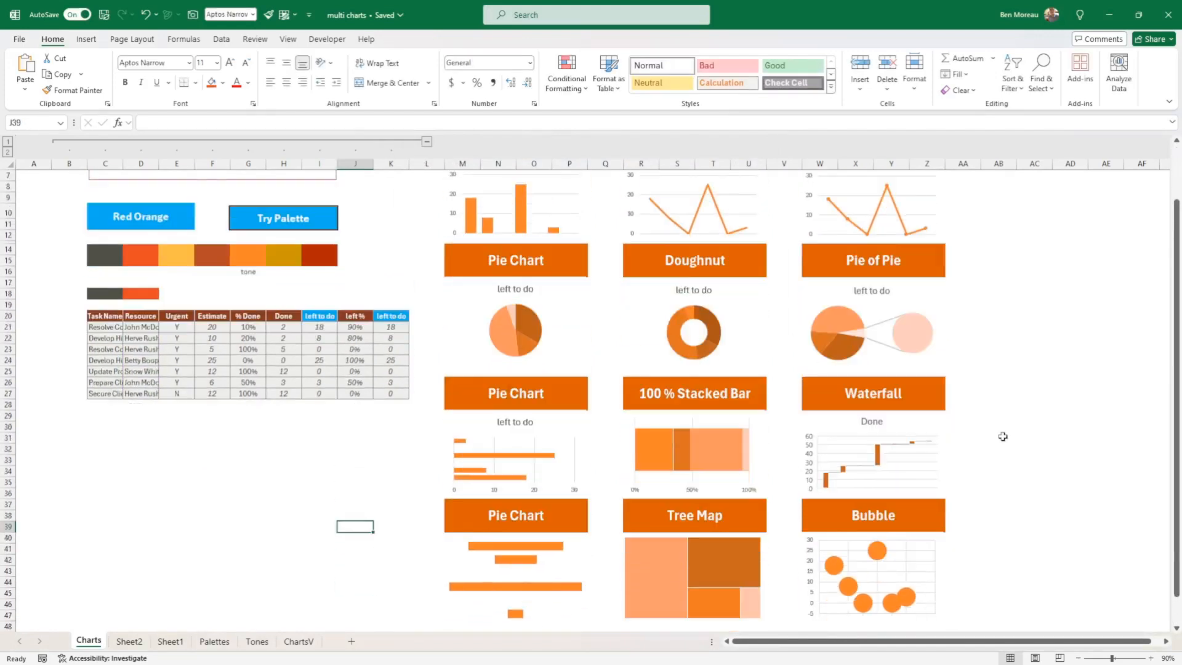
{"action": "scroll", "coordinate": [1011, 462], "scroll_direction": "up", "scroll_amount": 2}
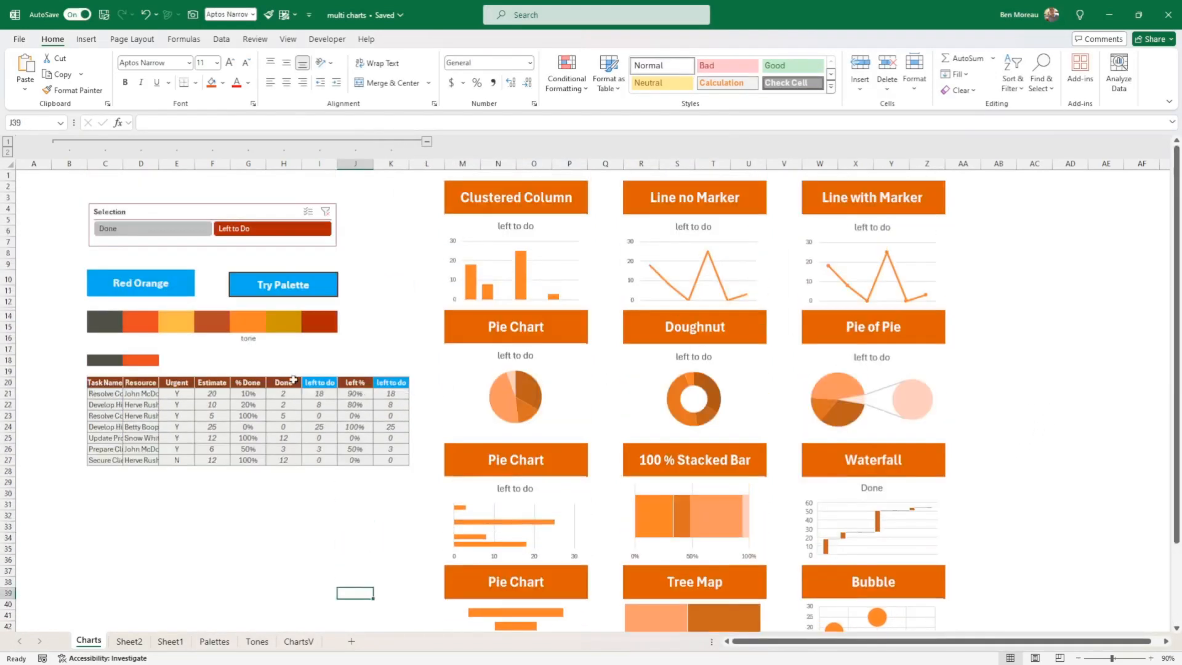
{"action": "left_click", "coordinate": [254, 360]}
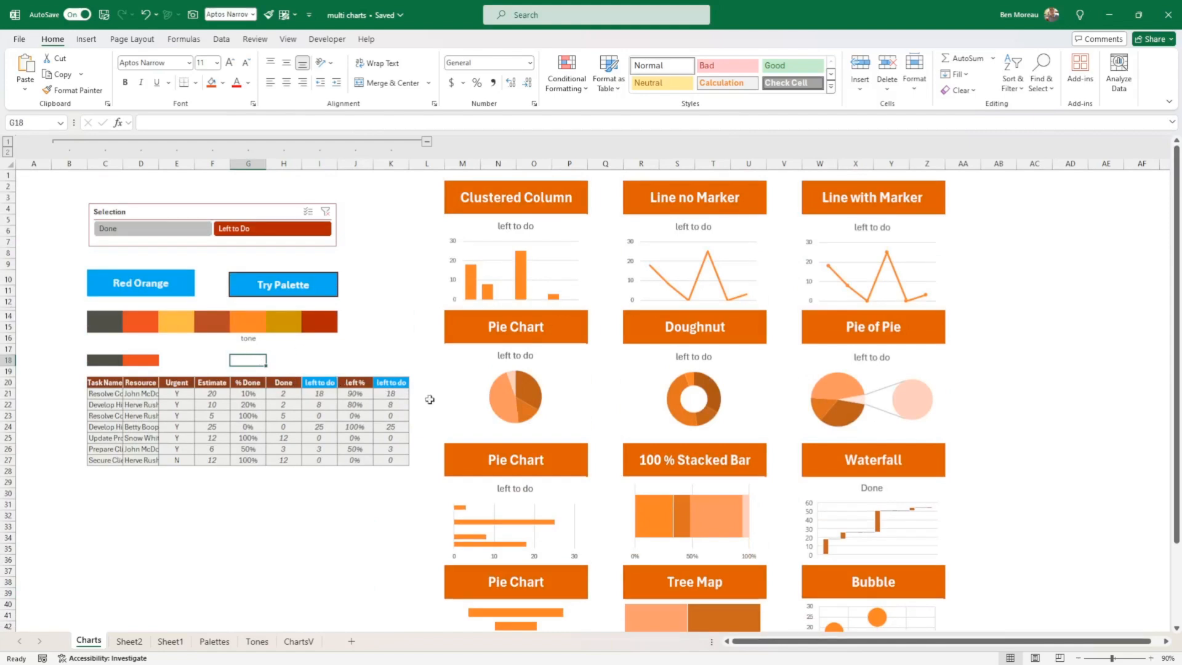
{"action": "left_click", "coordinate": [170, 284]}
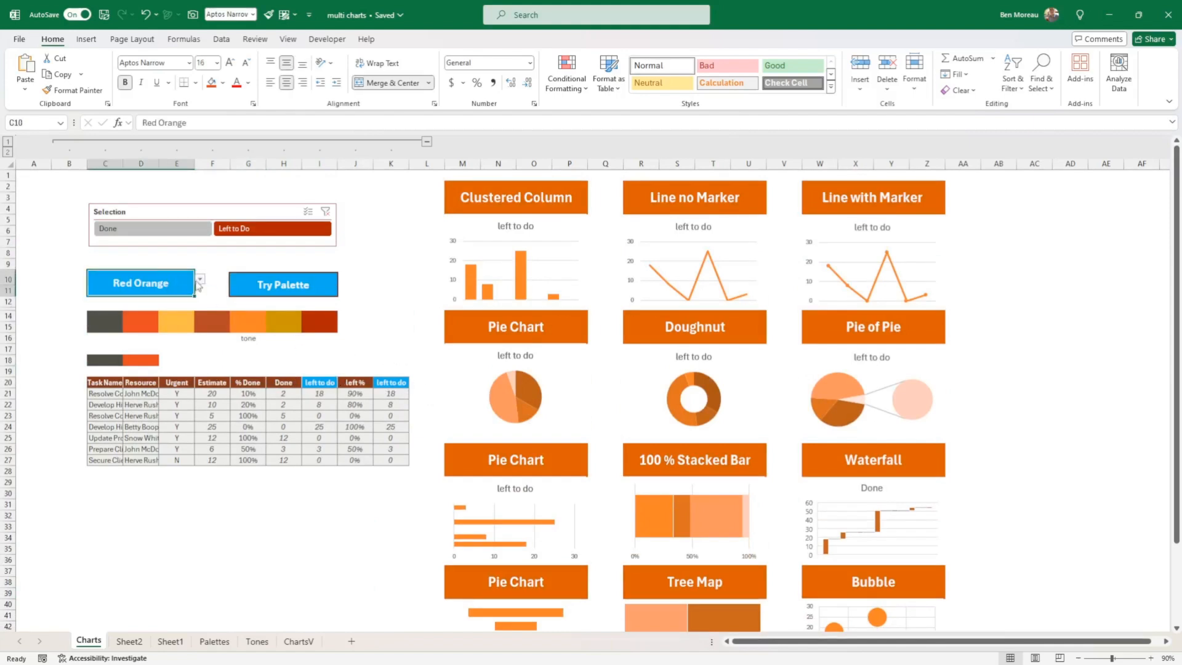
{"action": "left_click", "coordinate": [200, 281]}
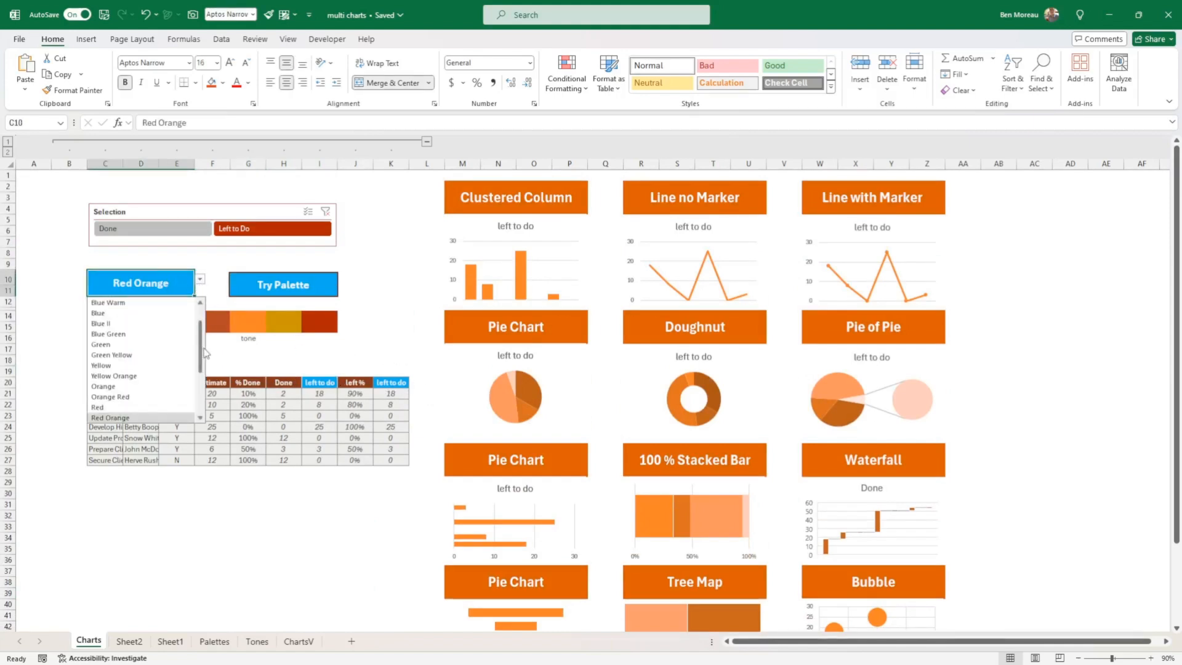
{"action": "scroll", "coordinate": [203, 354], "scroll_direction": "up", "scroll_amount": 1}
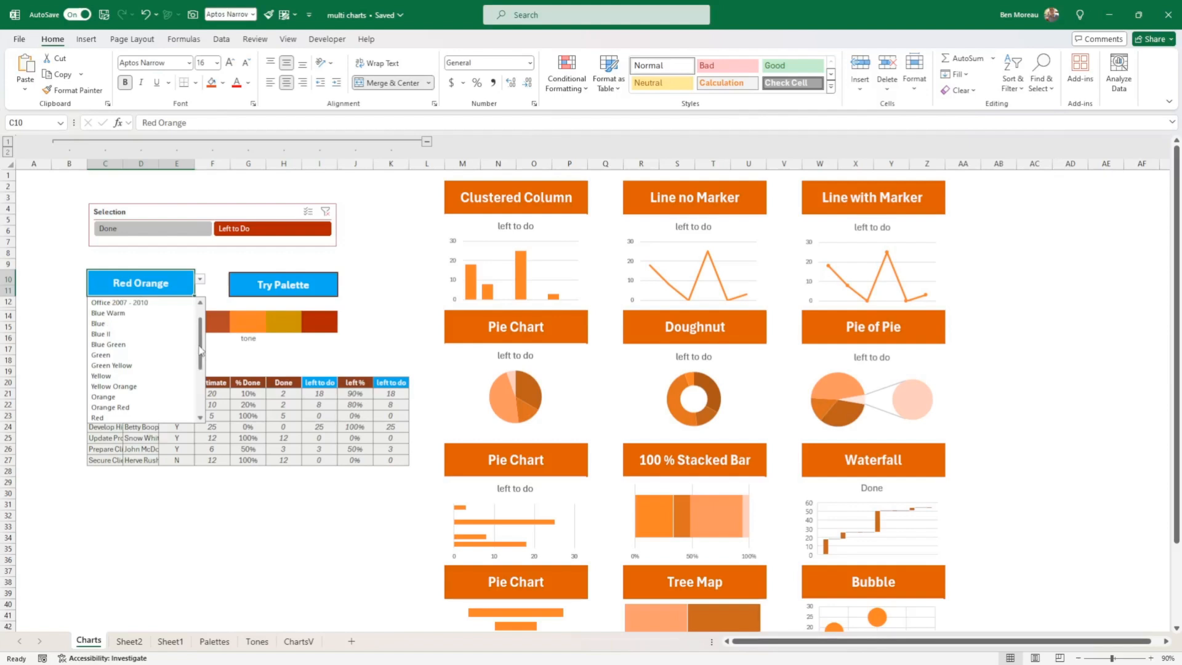
{"action": "left_click", "coordinate": [160, 303]}
{"action": "left_click", "coordinate": [277, 287]}
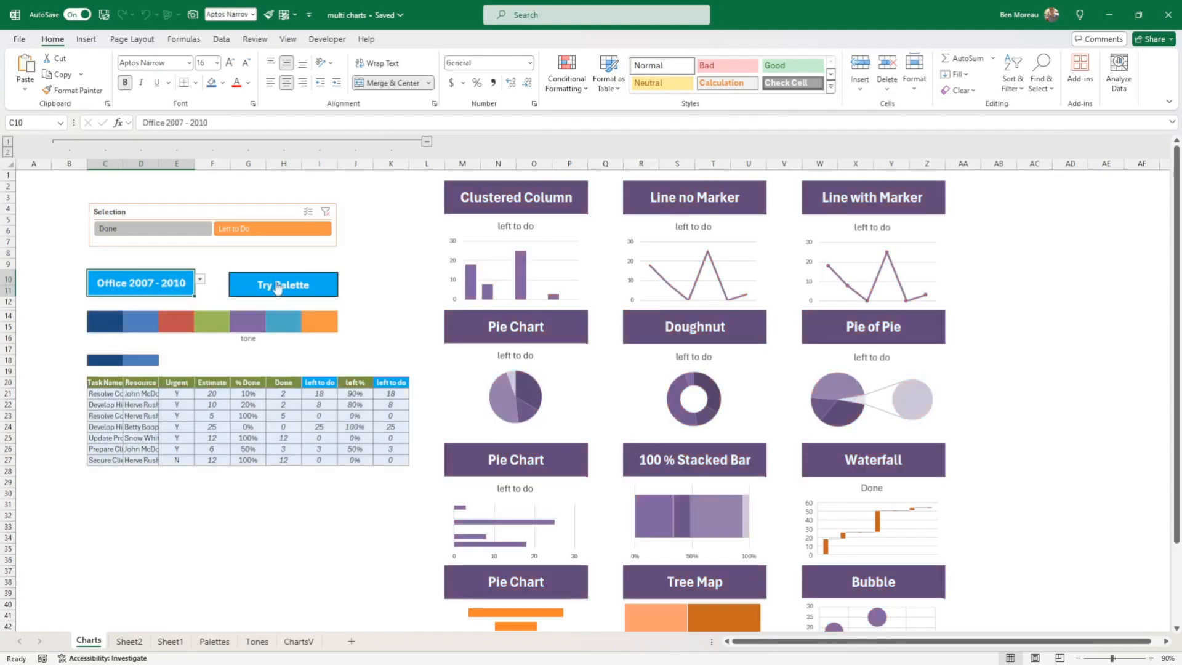
Step: Refresh the colors of the funnel and Tree Map charts by selecting each one, and deselect them
{"action": "scroll", "coordinate": [264, 405], "scroll_direction": "down", "scroll_amount": 2}
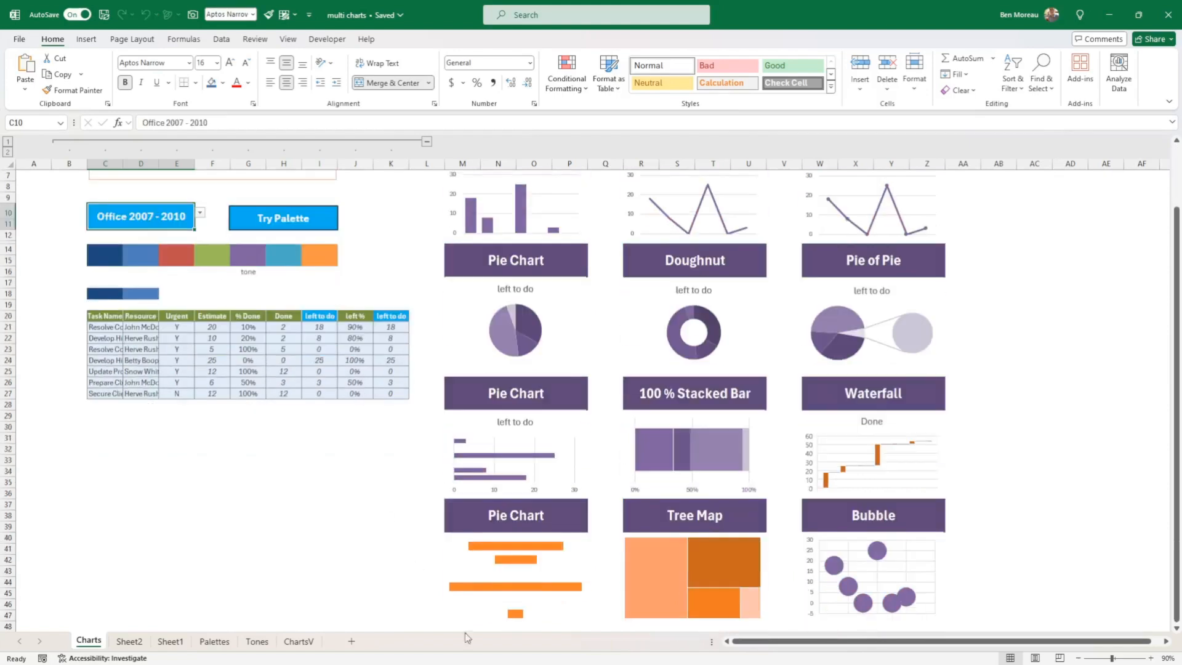
{"action": "left_click", "coordinate": [523, 596]}
{"action": "left_click", "coordinate": [659, 584]}
{"action": "left_click", "coordinate": [285, 525]}
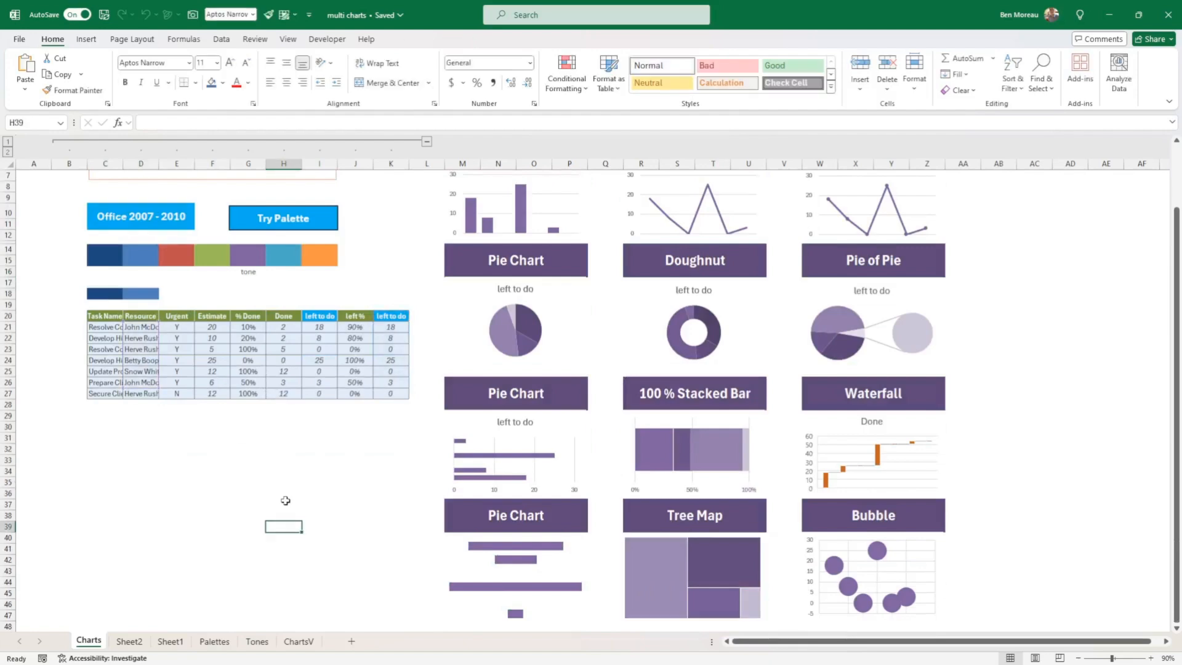
{"action": "scroll", "coordinate": [285, 501], "scroll_direction": "up", "scroll_amount": 2}
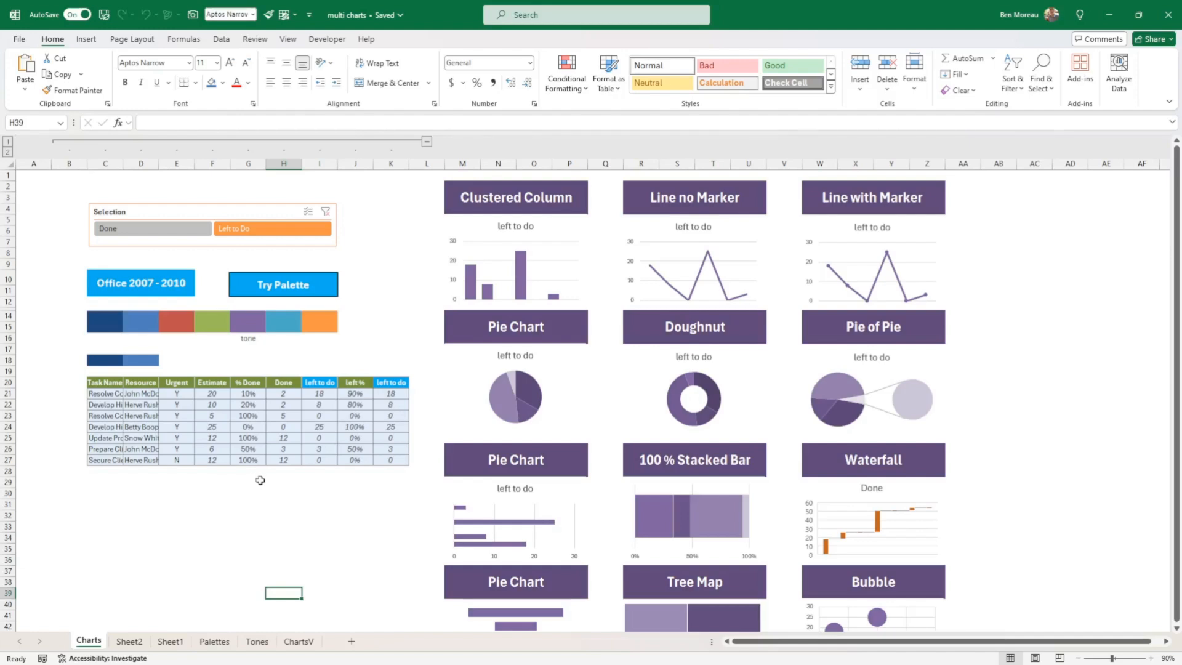
{"action": "left_click", "coordinate": [296, 491]}
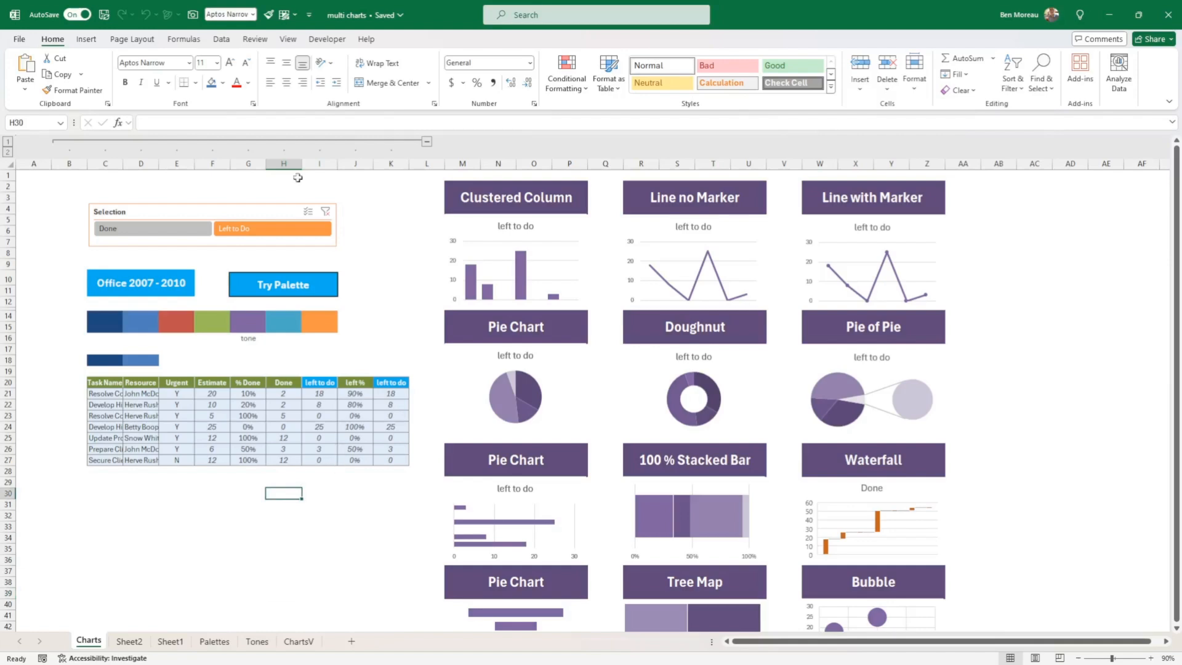
Step: Check the file format used for saving a copy of the multi charts workbook, without saving one
{"action": "left_click", "coordinate": [20, 38]}
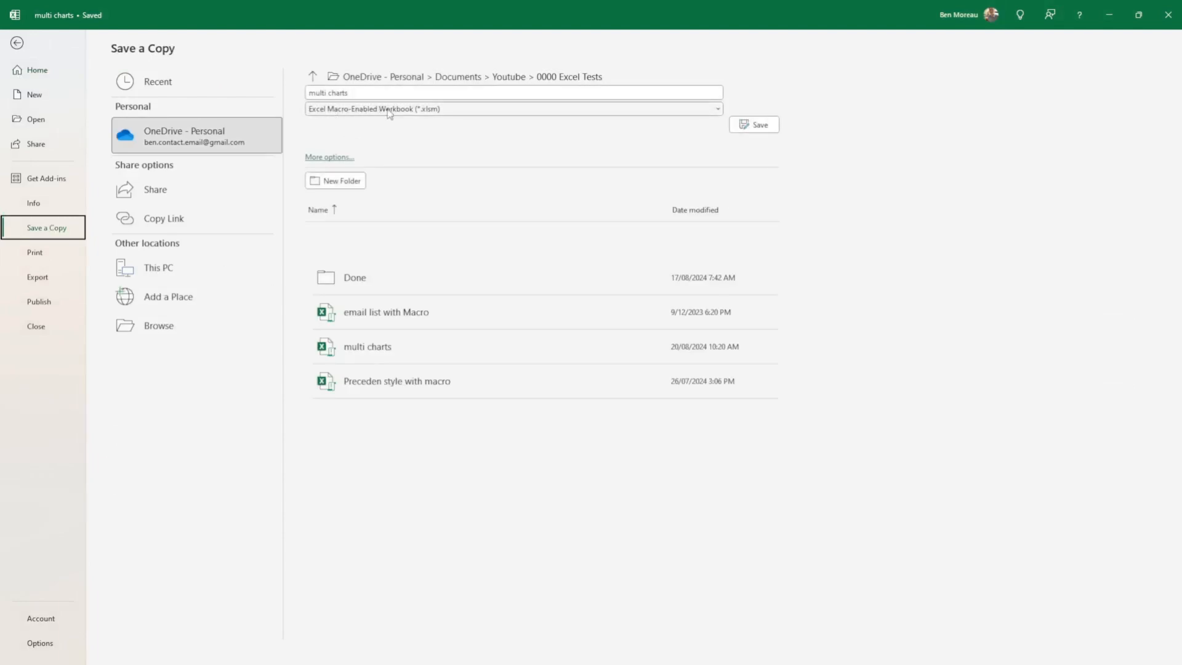
{"action": "left_click", "coordinate": [1170, 17]}
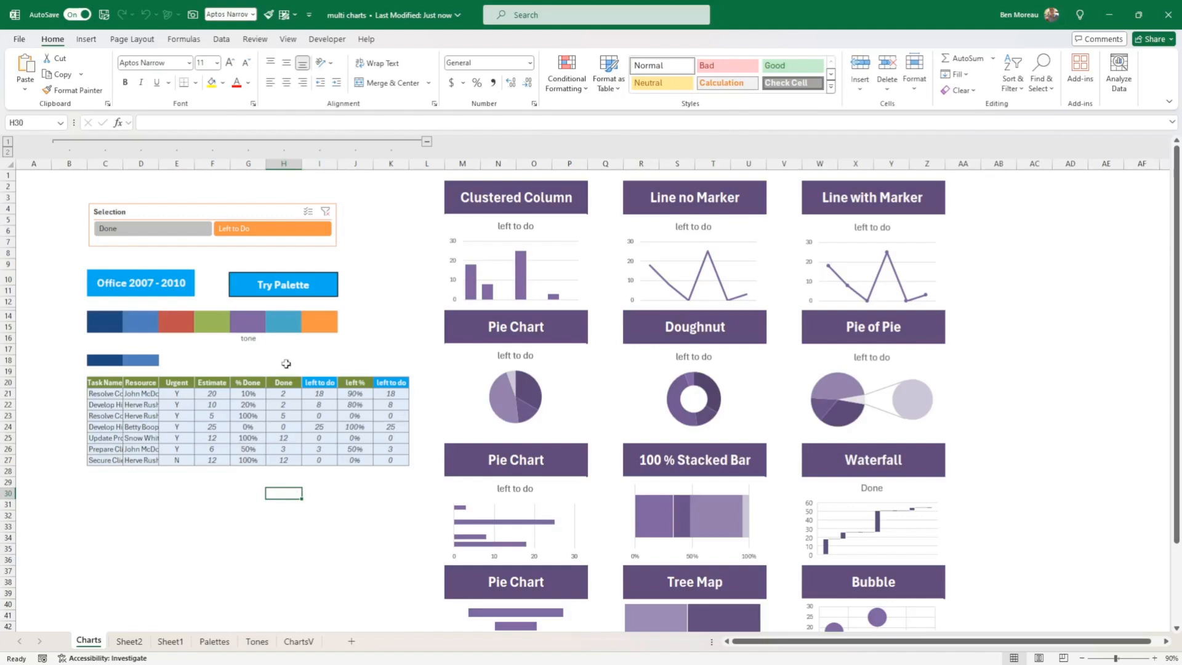
Step: Draw a rectangle about 5.29 cm wide and 1.59 cm high below the task table and deselect it
{"action": "left_click", "coordinate": [87, 40]}
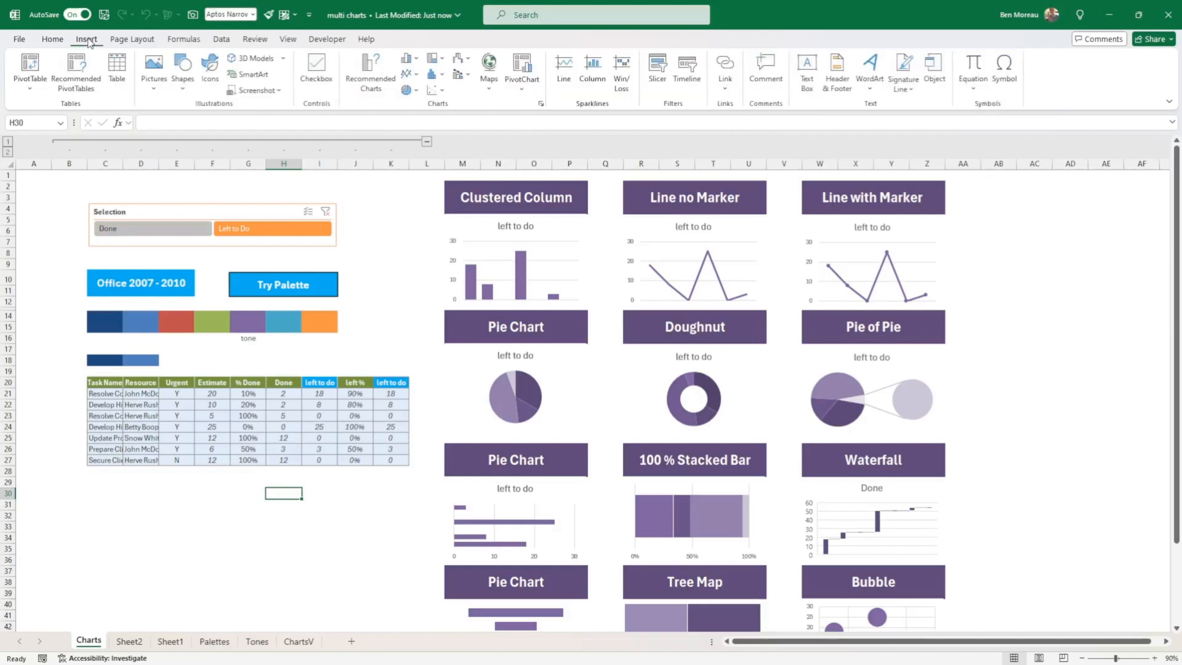
{"action": "left_click", "coordinate": [183, 68]}
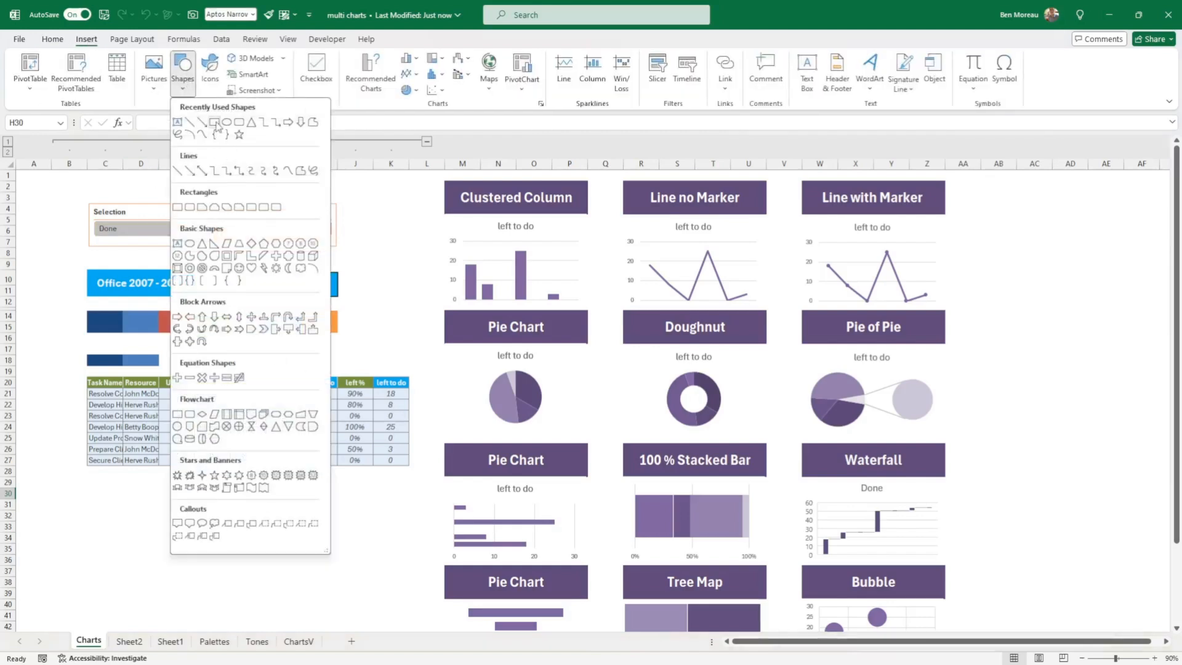
{"action": "left_click", "coordinate": [213, 126]}
{"action": "left_click_drag", "start_coordinate": [177, 505], "coordinate": [288, 538]}
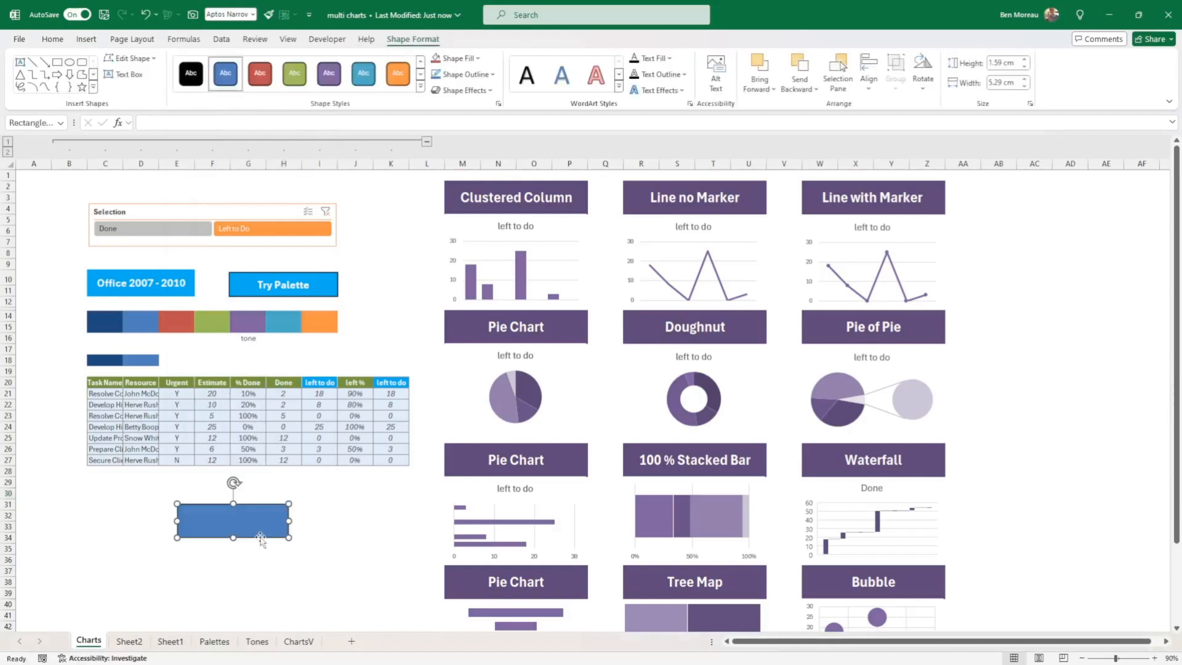
{"action": "right_click", "coordinate": [260, 537]}
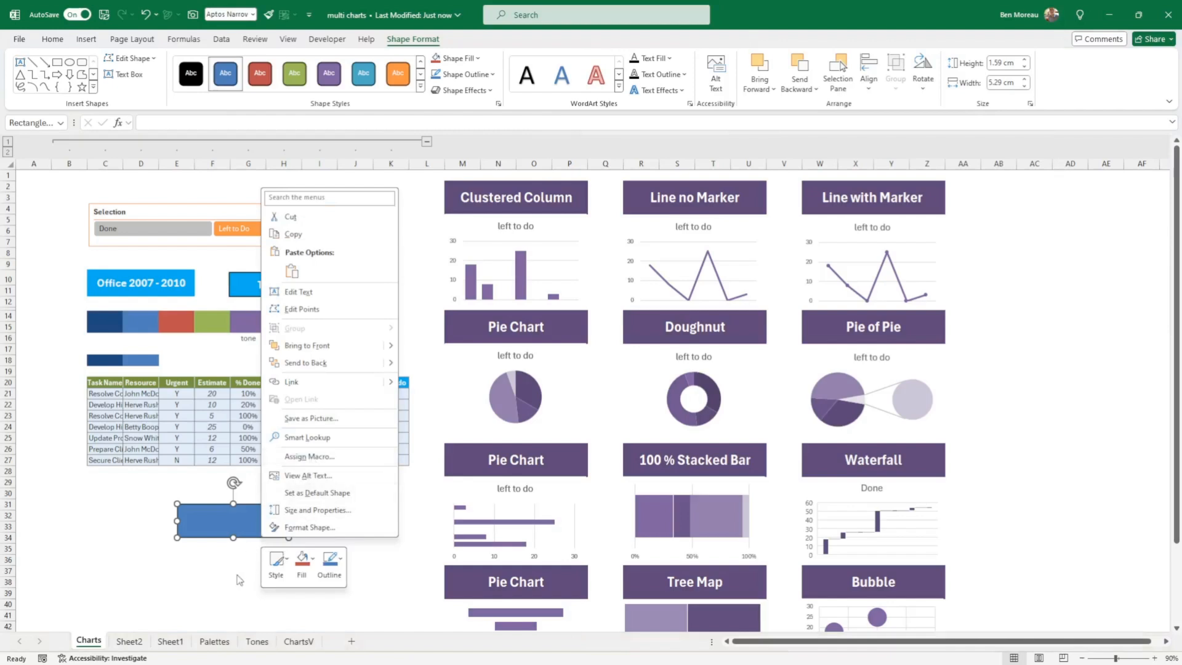
{"action": "key", "text": "Escape"}
{"action": "left_click", "coordinate": [283, 560]}
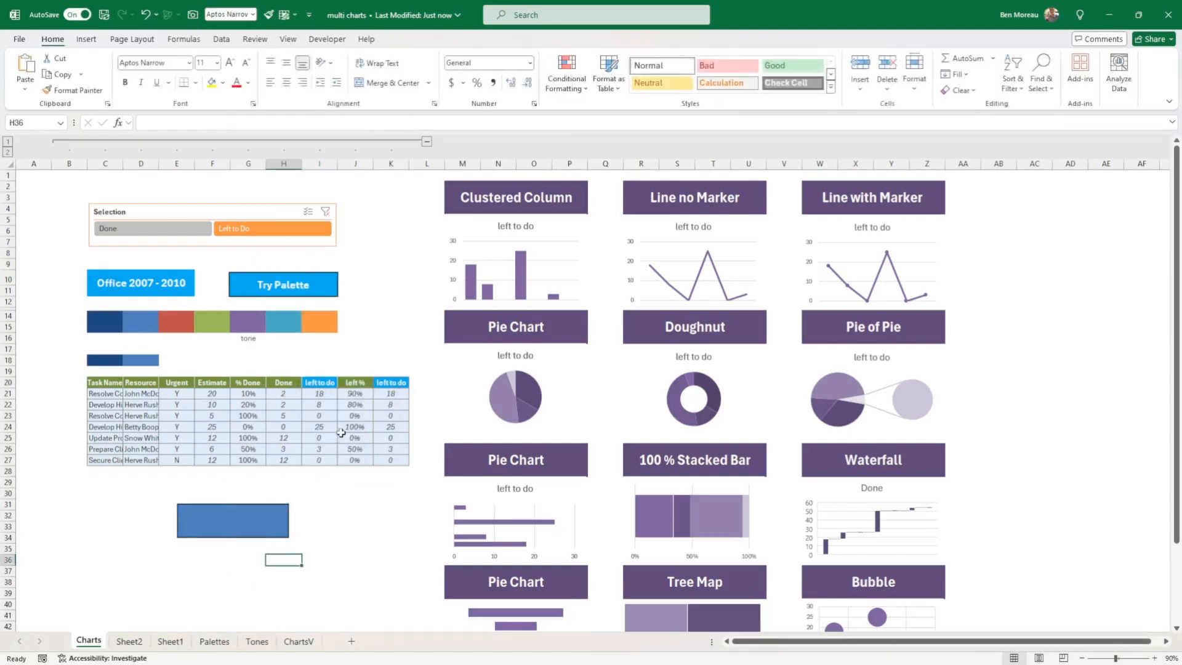
Step: Choose the Blue II palette in cell C10 and apply it to the dashboard
{"action": "left_click", "coordinate": [160, 289]}
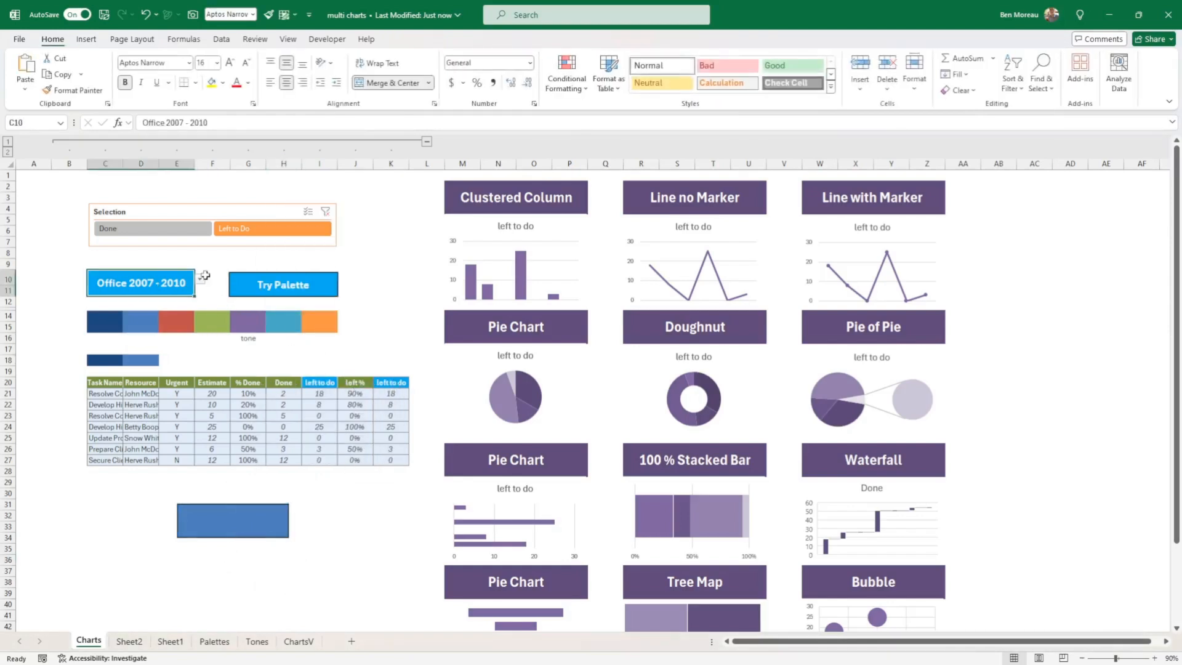
{"action": "left_click", "coordinate": [201, 280]}
{"action": "left_click", "coordinate": [163, 355]}
{"action": "left_click", "coordinate": [279, 289]}
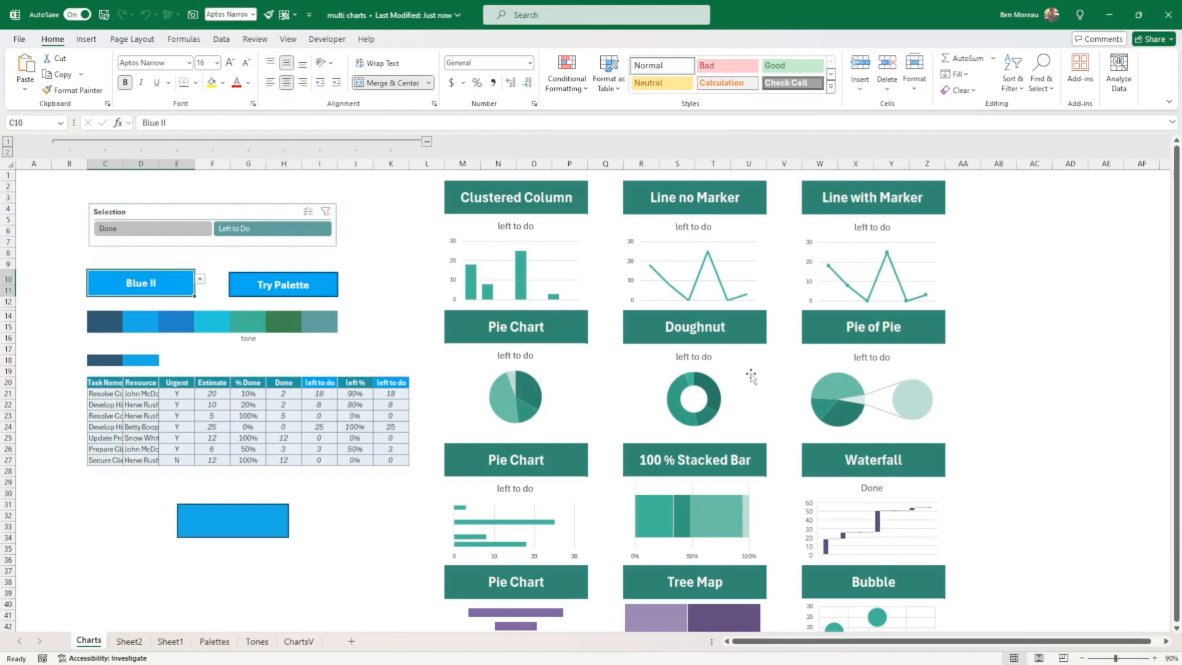
Step: Move the rectangle below the task table slightly to the right
{"action": "left_click", "coordinate": [201, 280]}
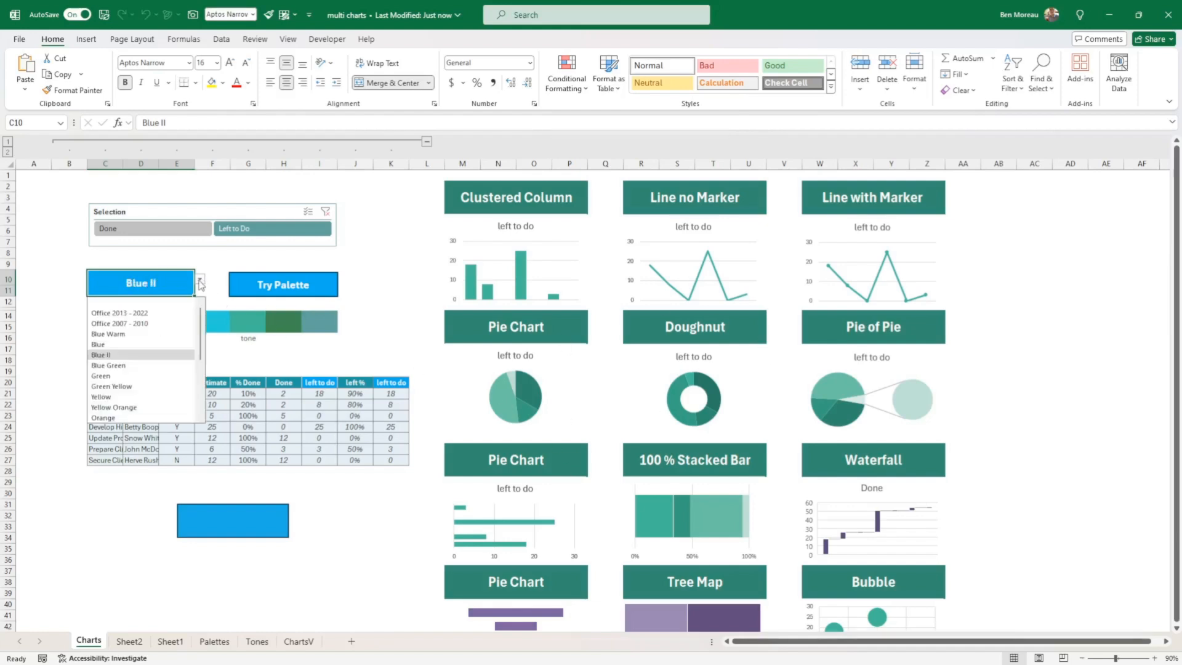
{"action": "left_click", "coordinate": [200, 282]}
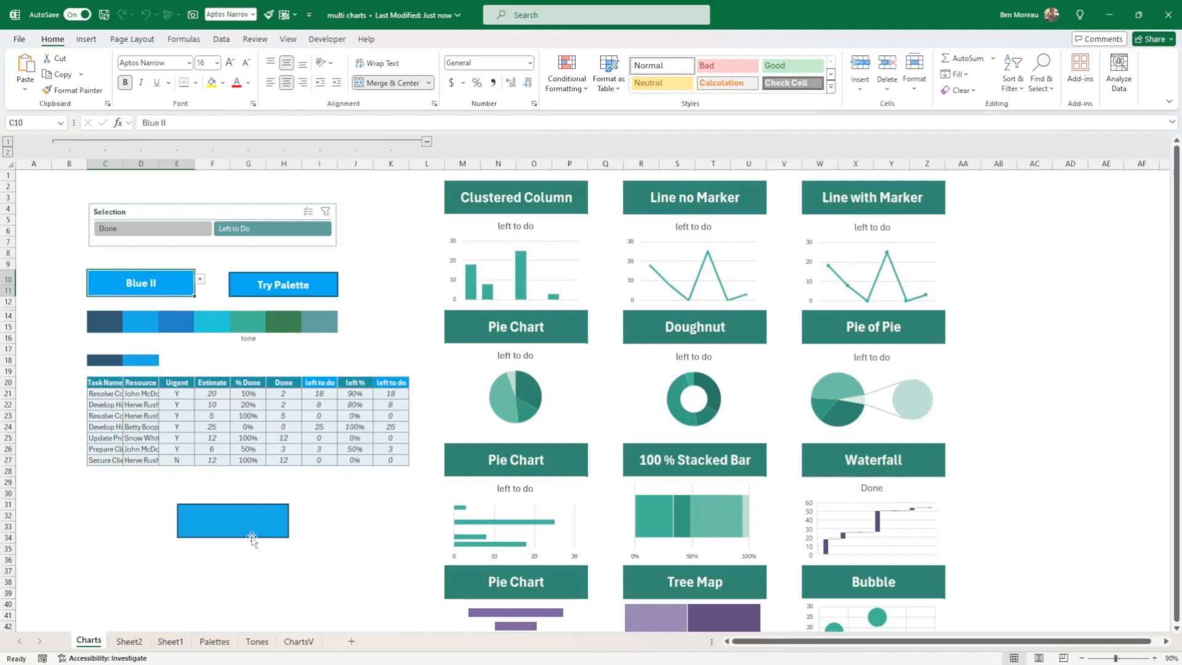
{"action": "left_click", "coordinate": [252, 540]}
{"action": "left_click_drag", "start_coordinate": [252, 540], "coordinate": [272, 543]}
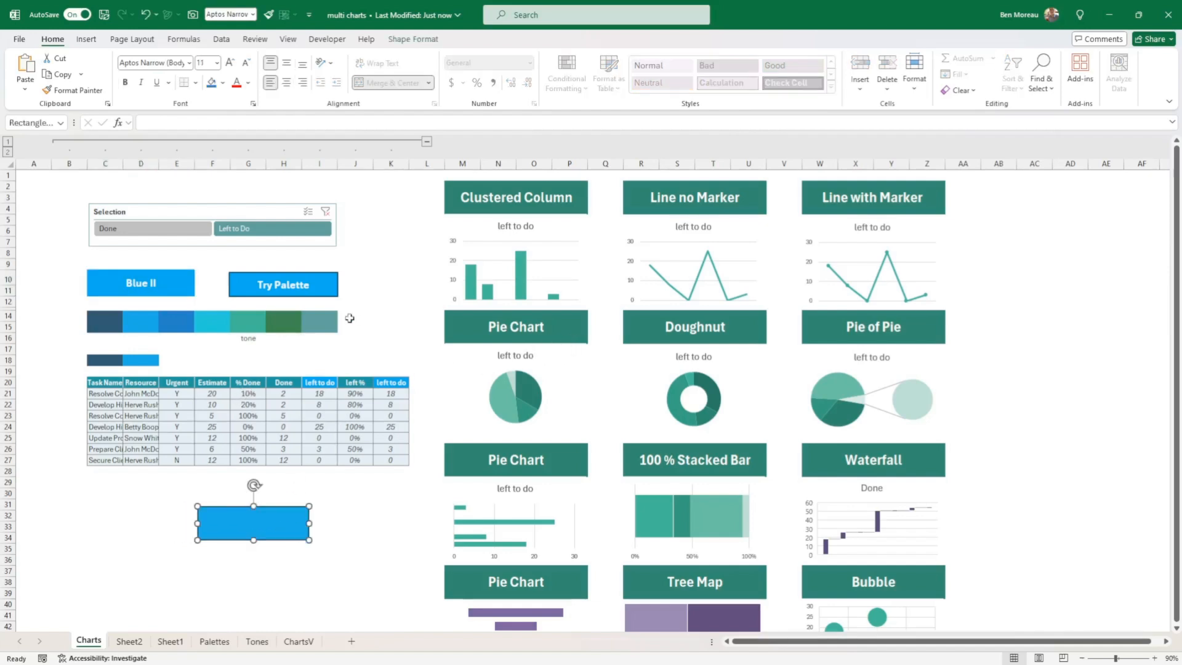
Step: Examine the palette list in cell C10 and the palette names in D5:D27 of the Palettes sheet
{"action": "left_click", "coordinate": [158, 285]}
{"action": "left_click", "coordinate": [200, 280]}
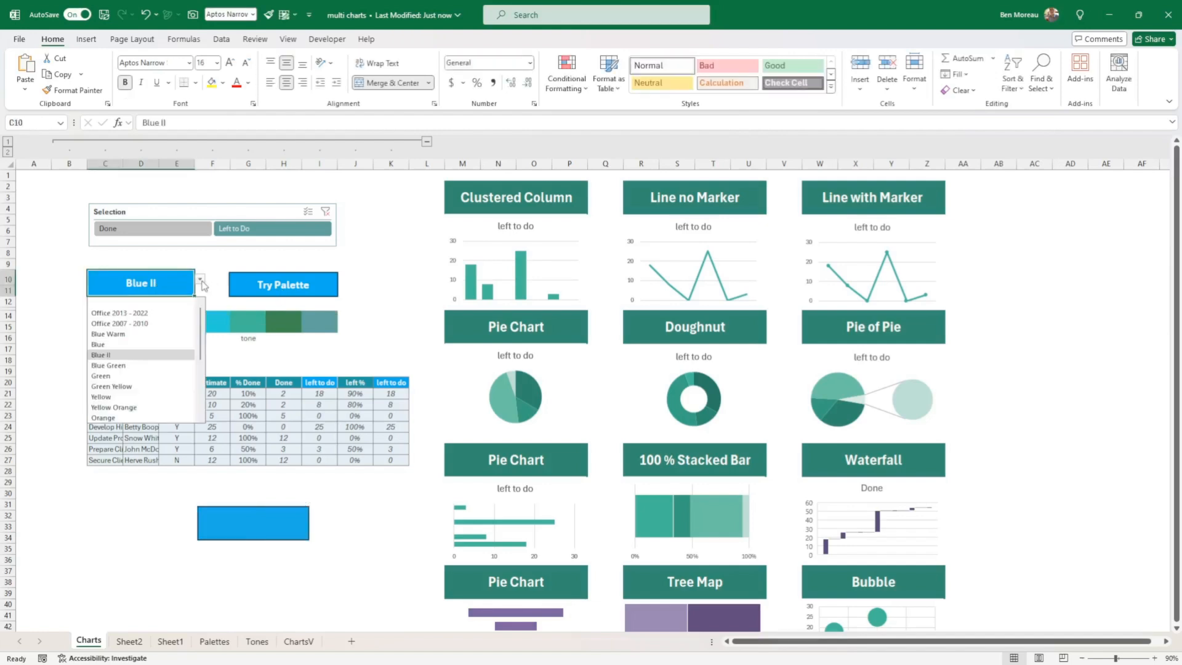
{"action": "left_click", "coordinate": [164, 584]}
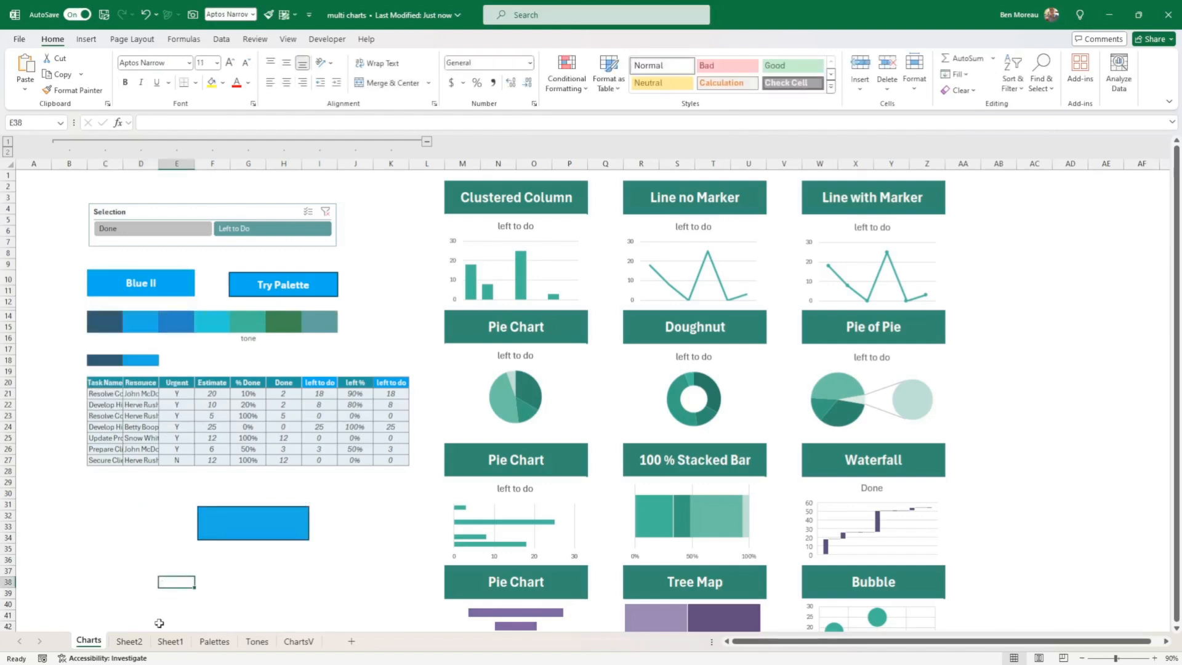
{"action": "left_click", "coordinate": [171, 641]}
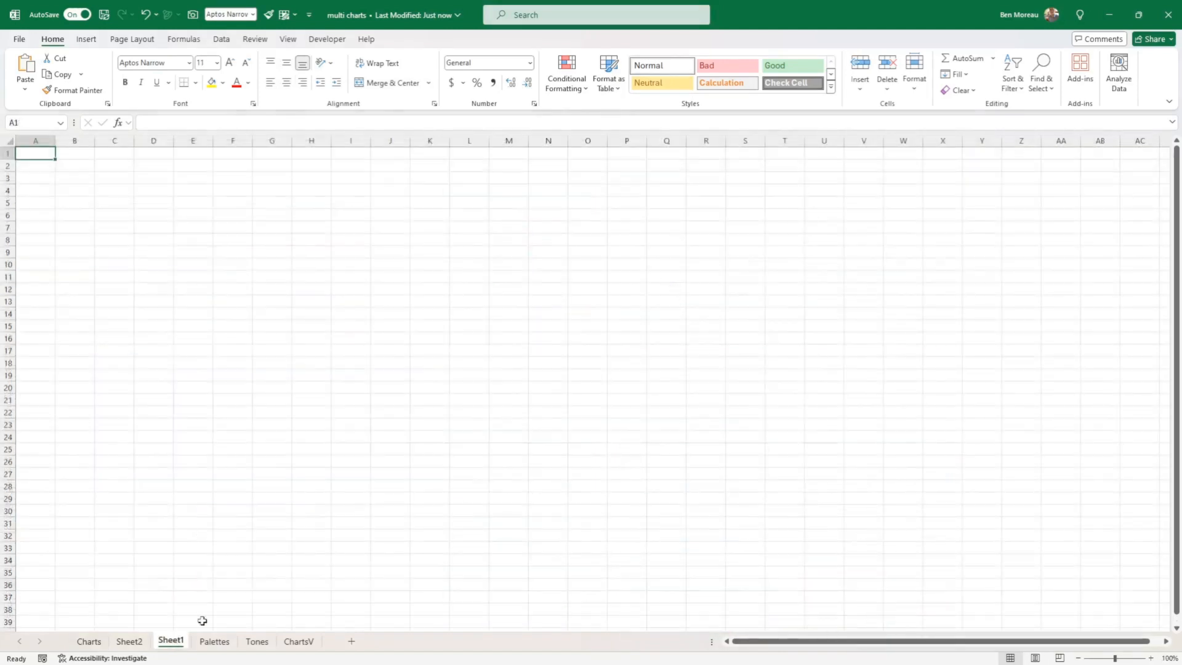
{"action": "left_click", "coordinate": [131, 642]}
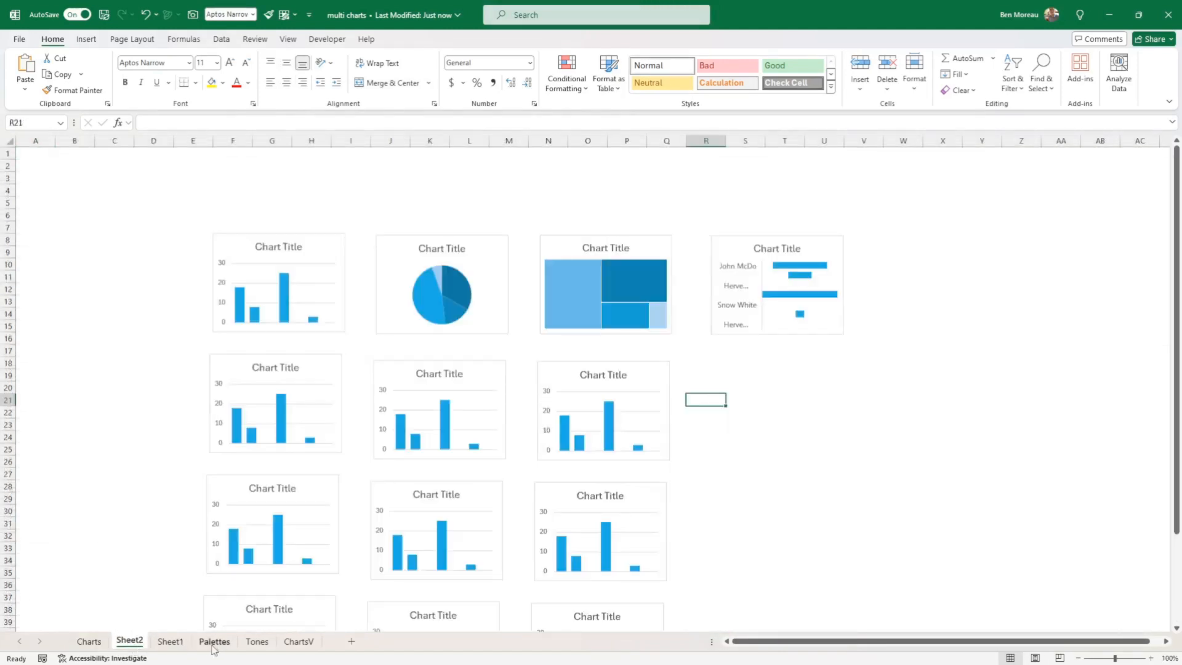
{"action": "left_click", "coordinate": [217, 643]}
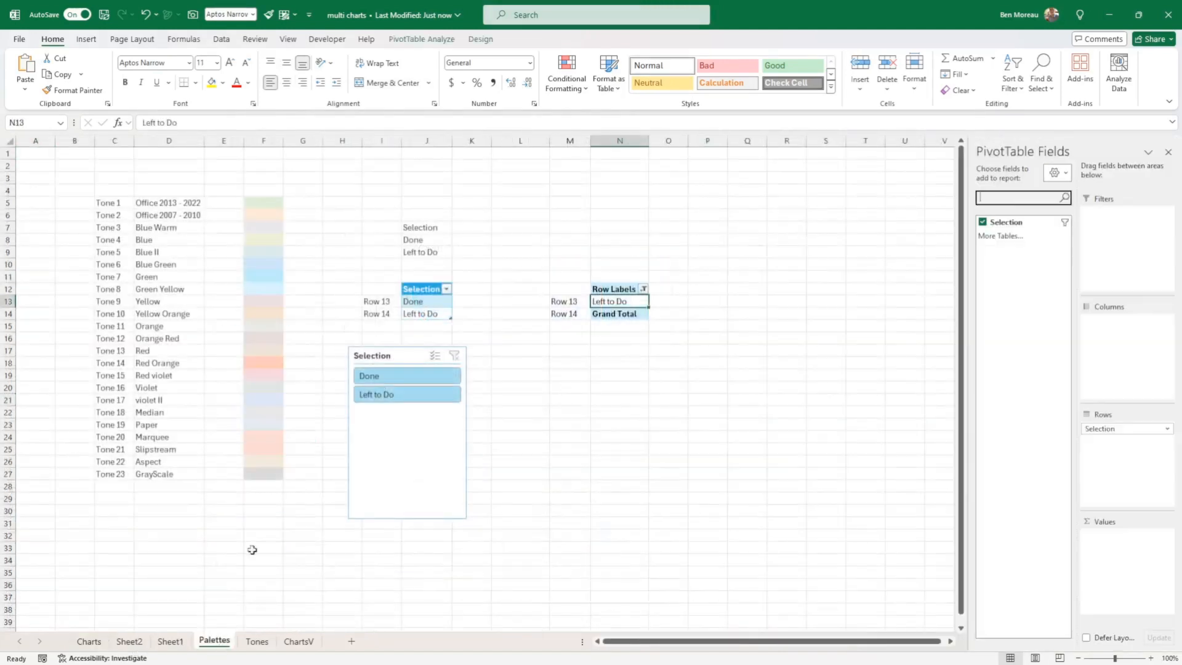
{"action": "left_click", "coordinate": [150, 205]}
{"action": "left_click_drag", "start_coordinate": [149, 206], "coordinate": [165, 475]}
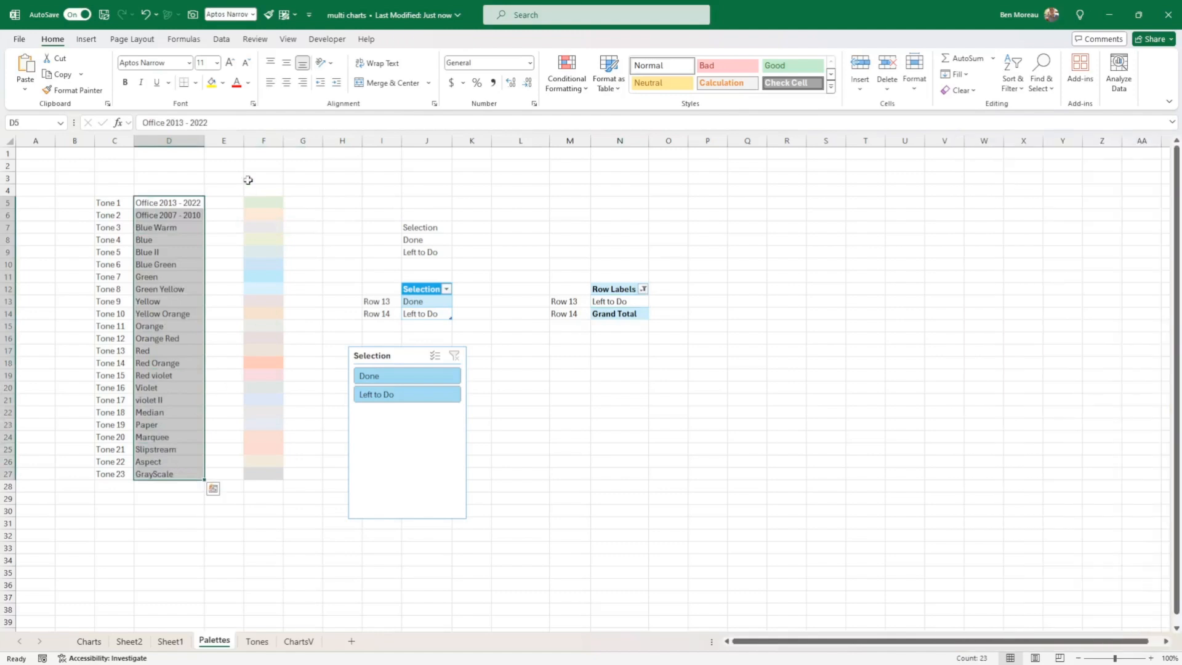
Step: Examine the workbook's built-in theme color sets without choosing a different one
{"action": "left_click", "coordinate": [188, 63]}
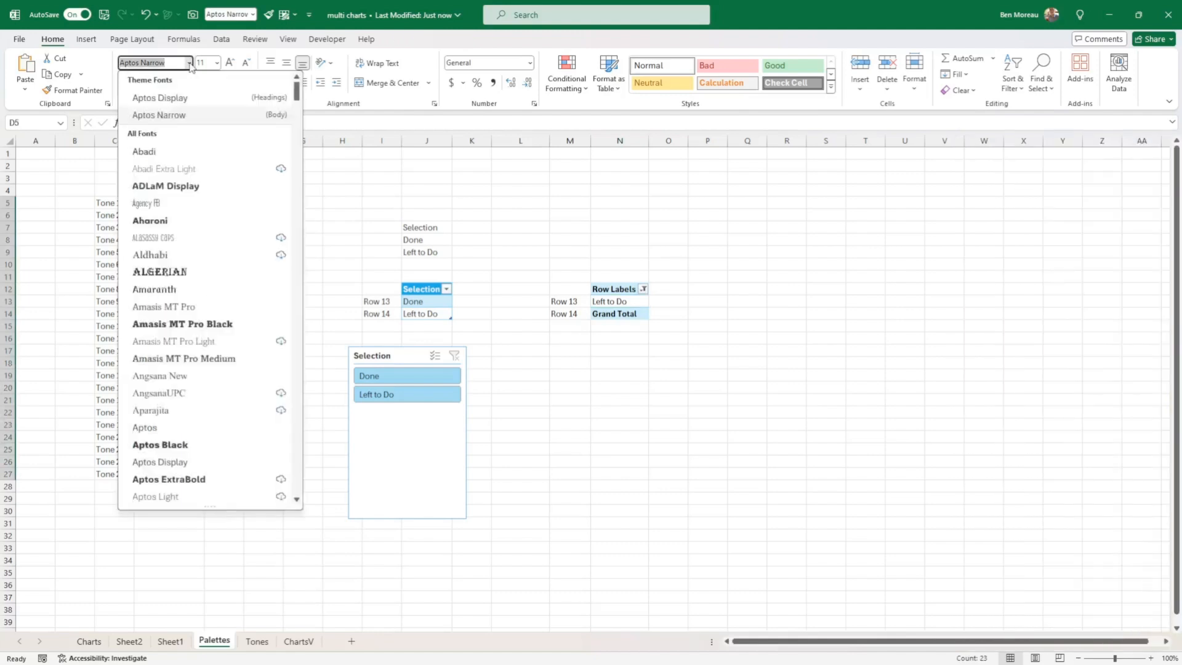
{"action": "left_click", "coordinate": [132, 40]}
{"action": "left_click", "coordinate": [65, 58]}
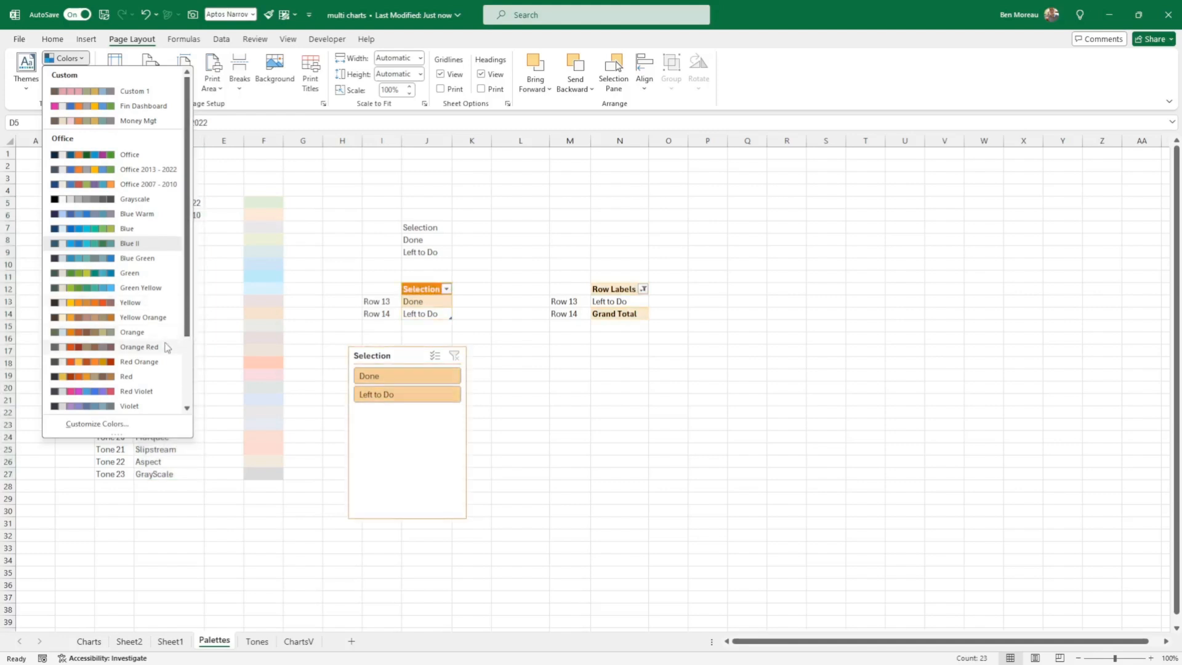
{"action": "left_click", "coordinate": [233, 339]}
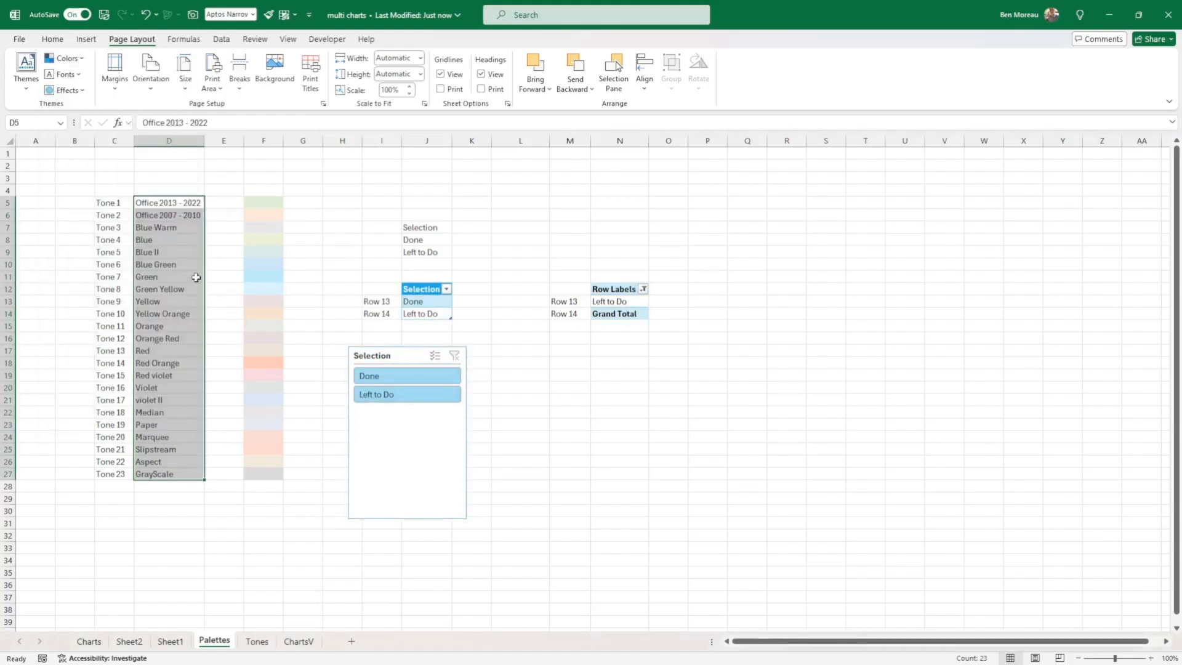
Step: Review the palette names in D5:D27 and the matching tone swatches in F5:F27 by selecting them
{"action": "left_click_drag", "start_coordinate": [159, 205], "coordinate": [183, 475]}
{"action": "left_click_drag", "start_coordinate": [253, 203], "coordinate": [276, 474]}
{"action": "left_click", "coordinate": [276, 473]}
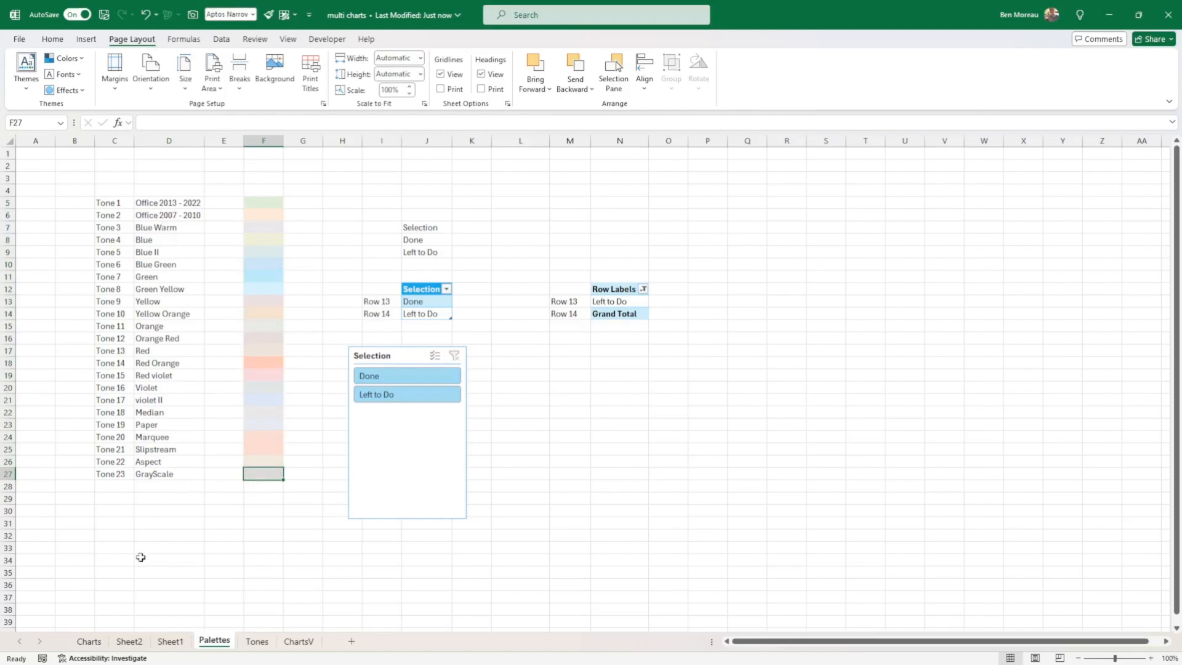
Step: Try to view the data validation settings of palette cell C10 on the Charts sheet
{"action": "left_click", "coordinate": [90, 641]}
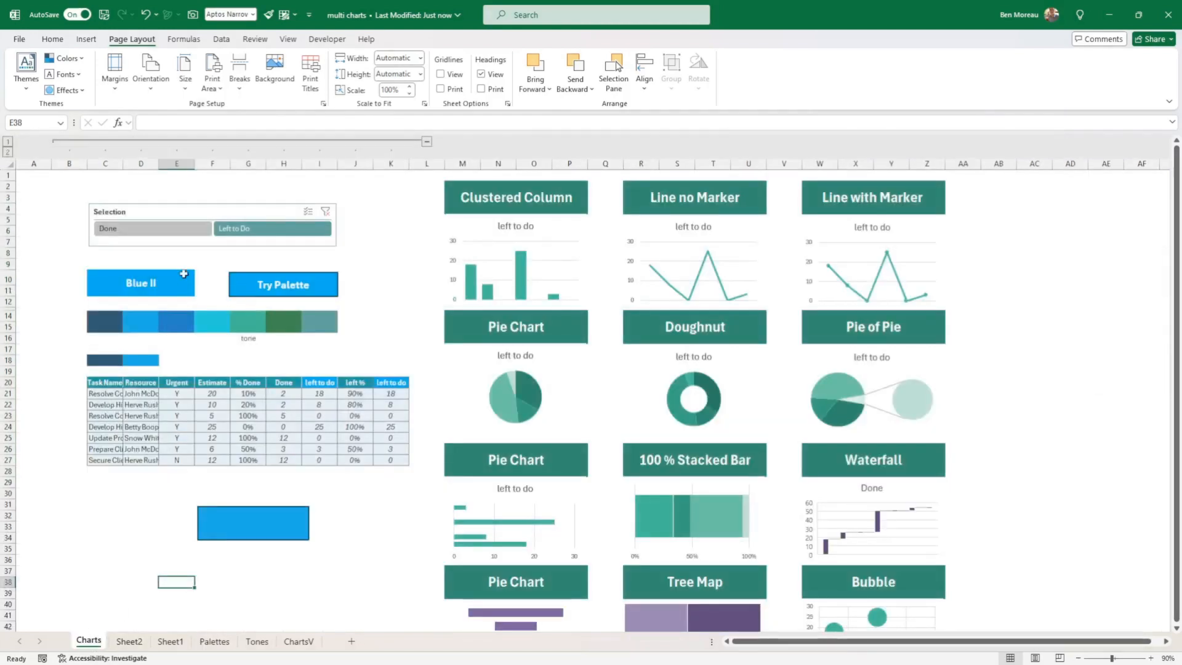
{"action": "left_click", "coordinate": [141, 284]}
{"action": "left_click", "coordinate": [222, 40]}
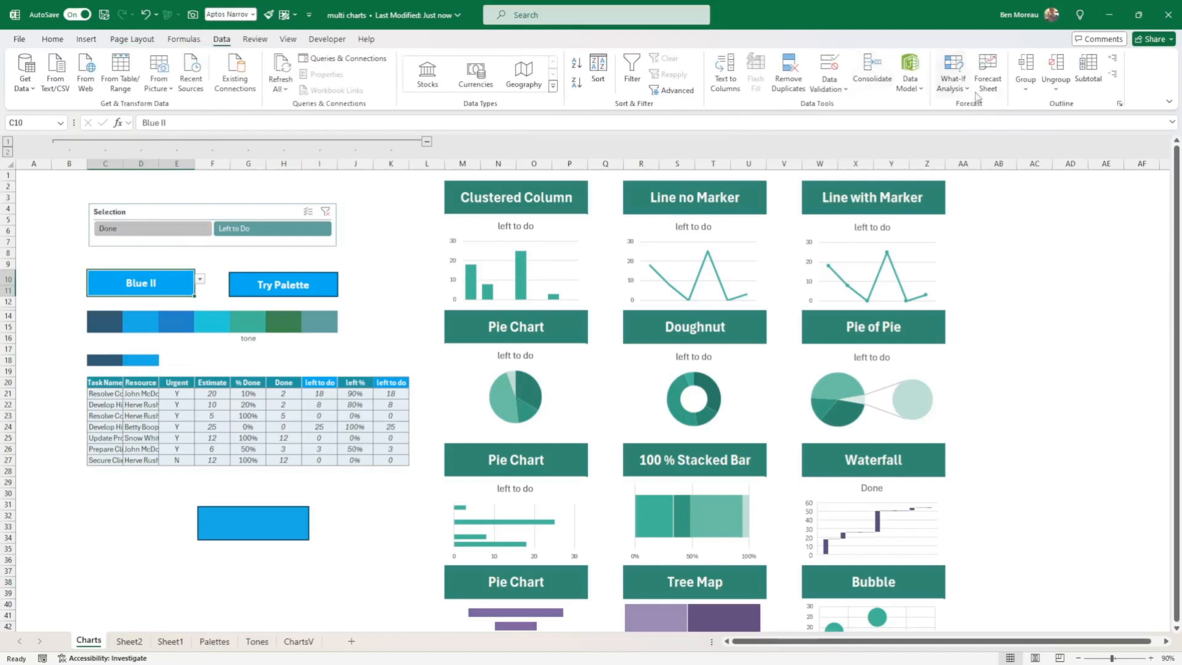
{"action": "left_click", "coordinate": [831, 84]}
{"action": "left_click", "coordinate": [841, 108]}
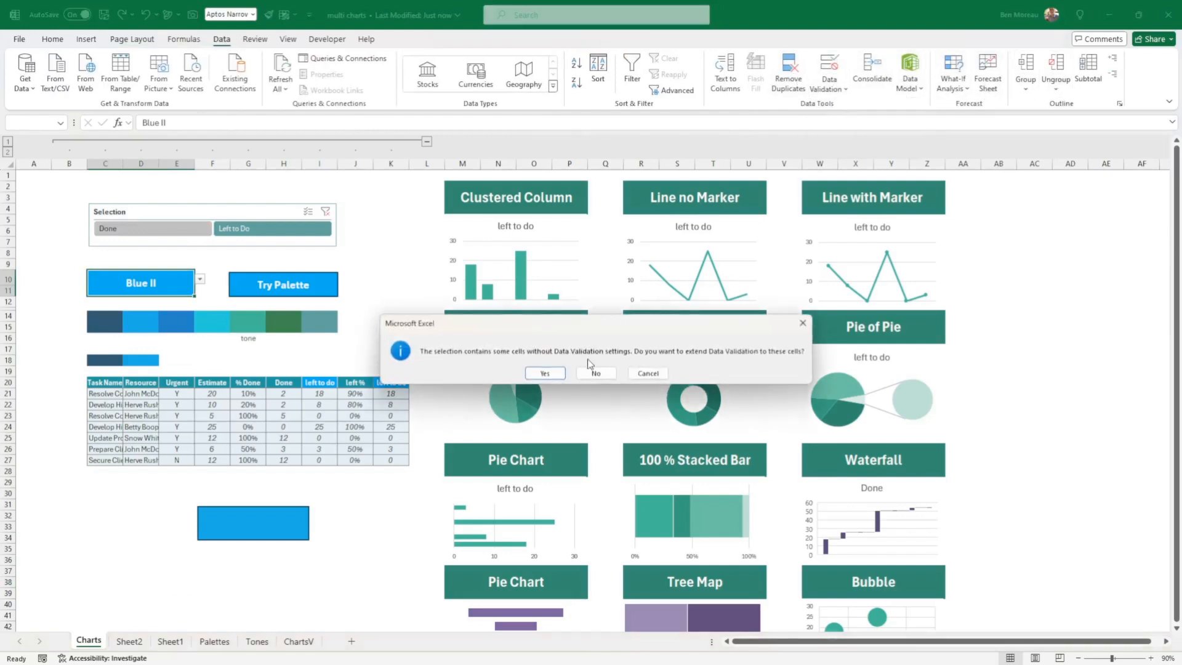
{"action": "left_click", "coordinate": [648, 374]}
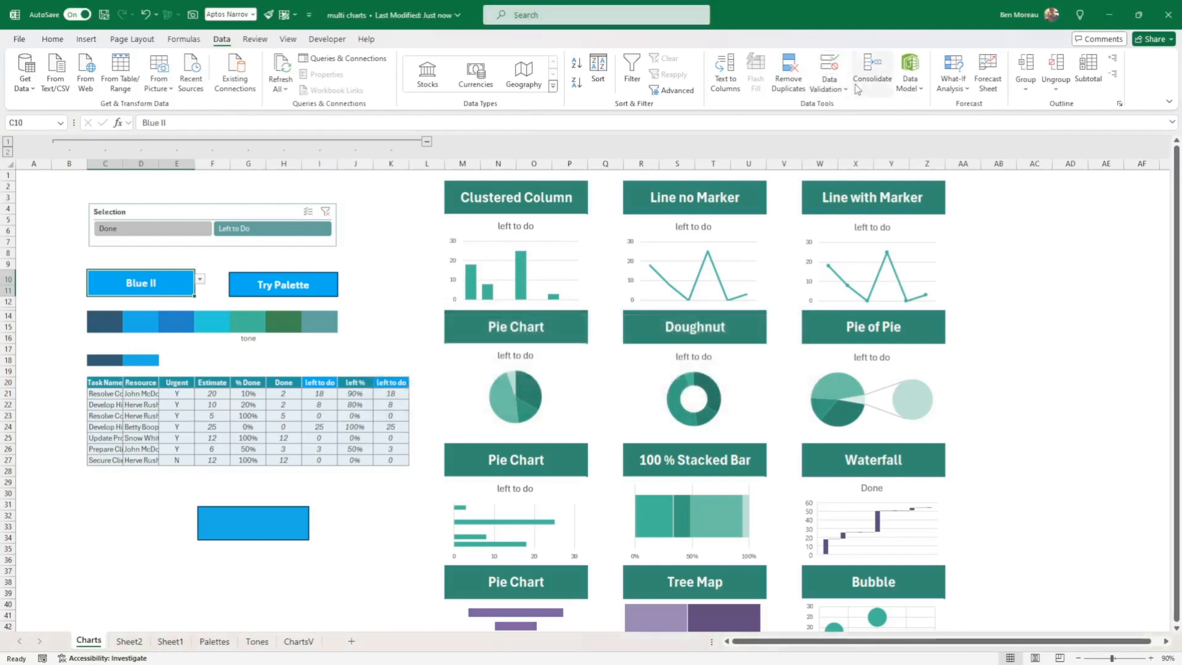
Step: Add a list validation to cell E30 sourced from the palette names in Palettes D5:D27, and choose Blue II in it
{"action": "left_click", "coordinate": [187, 493]}
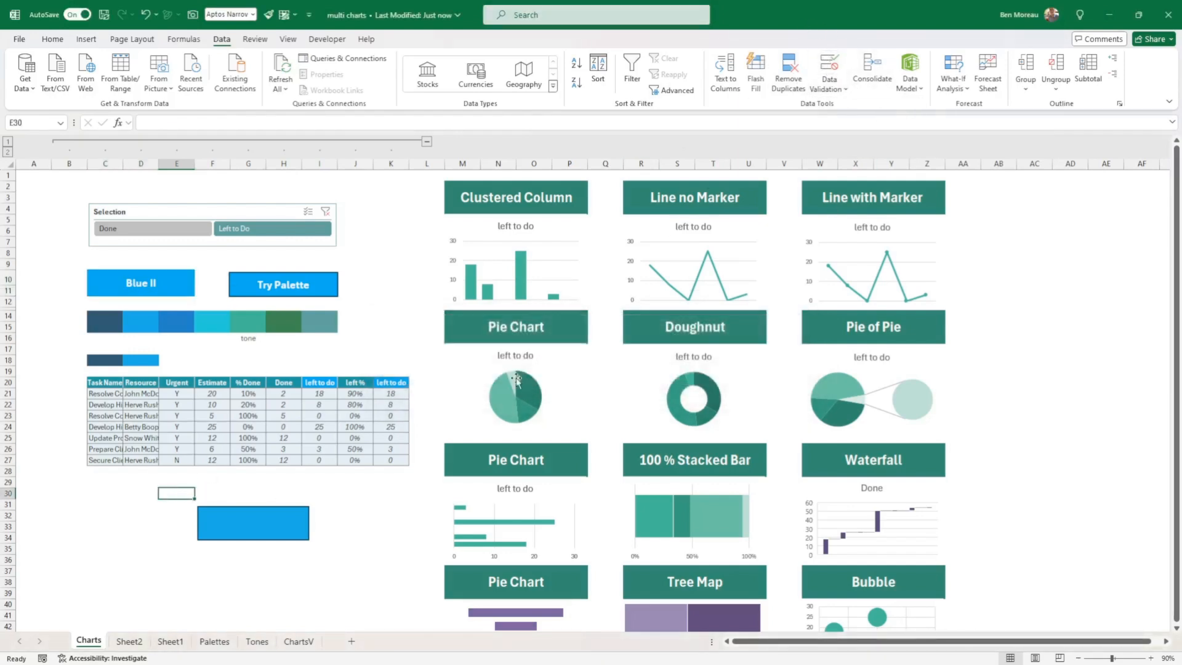
{"action": "left_click", "coordinate": [834, 90]}
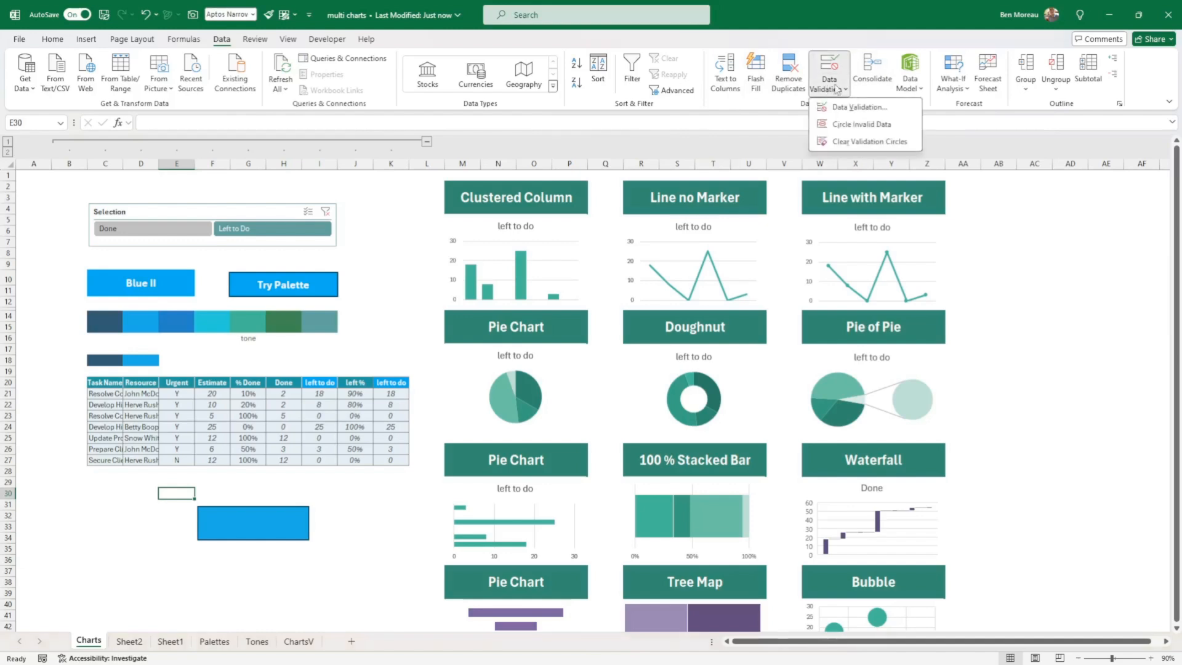
{"action": "left_click", "coordinate": [862, 110]}
{"action": "left_click", "coordinate": [622, 462]}
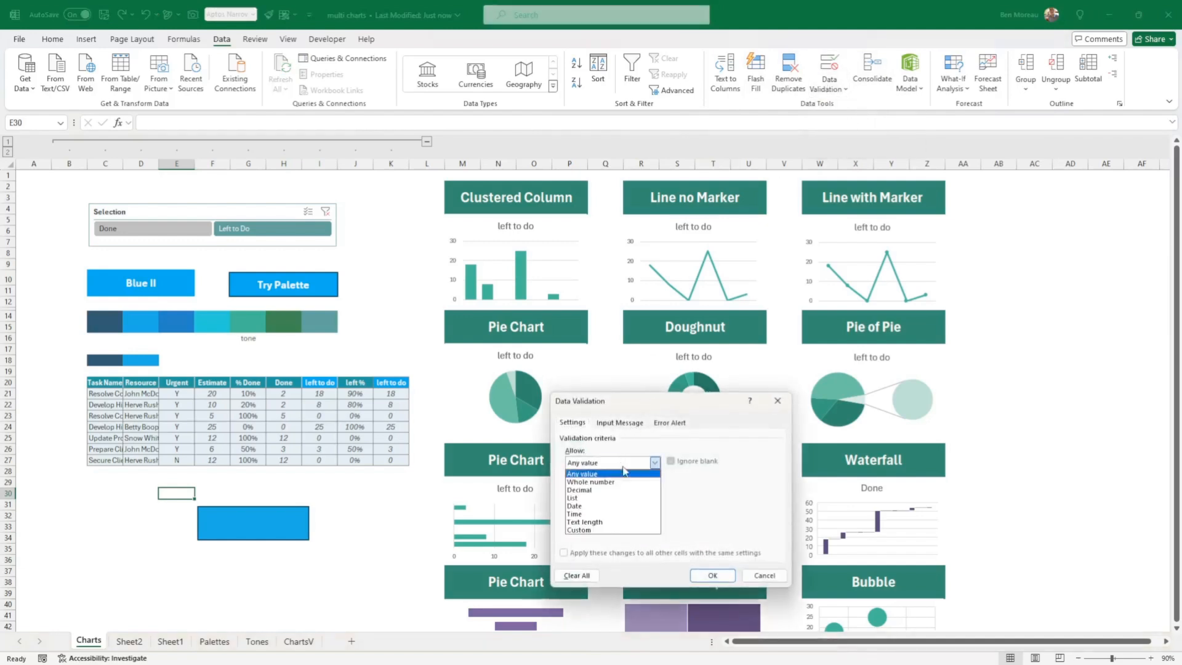
{"action": "left_click", "coordinate": [628, 499]}
{"action": "left_click", "coordinate": [654, 514]}
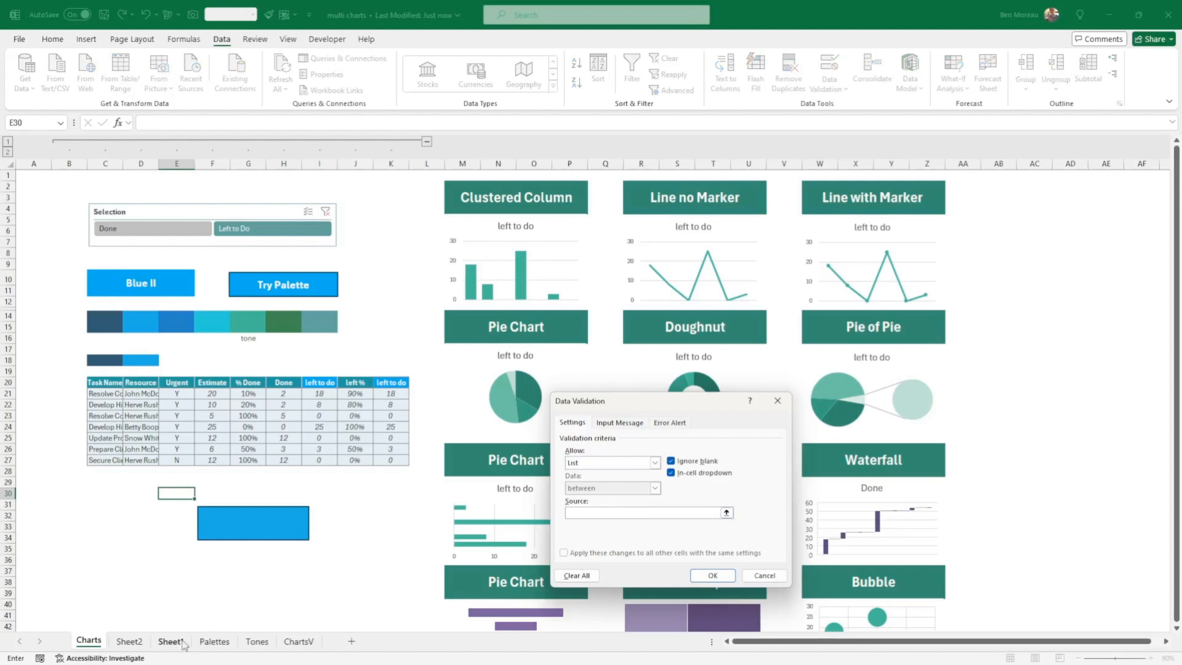
{"action": "left_click", "coordinate": [215, 642]}
{"action": "left_click_drag", "start_coordinate": [164, 203], "coordinate": [169, 477]}
{"action": "left_click", "coordinate": [713, 579]}
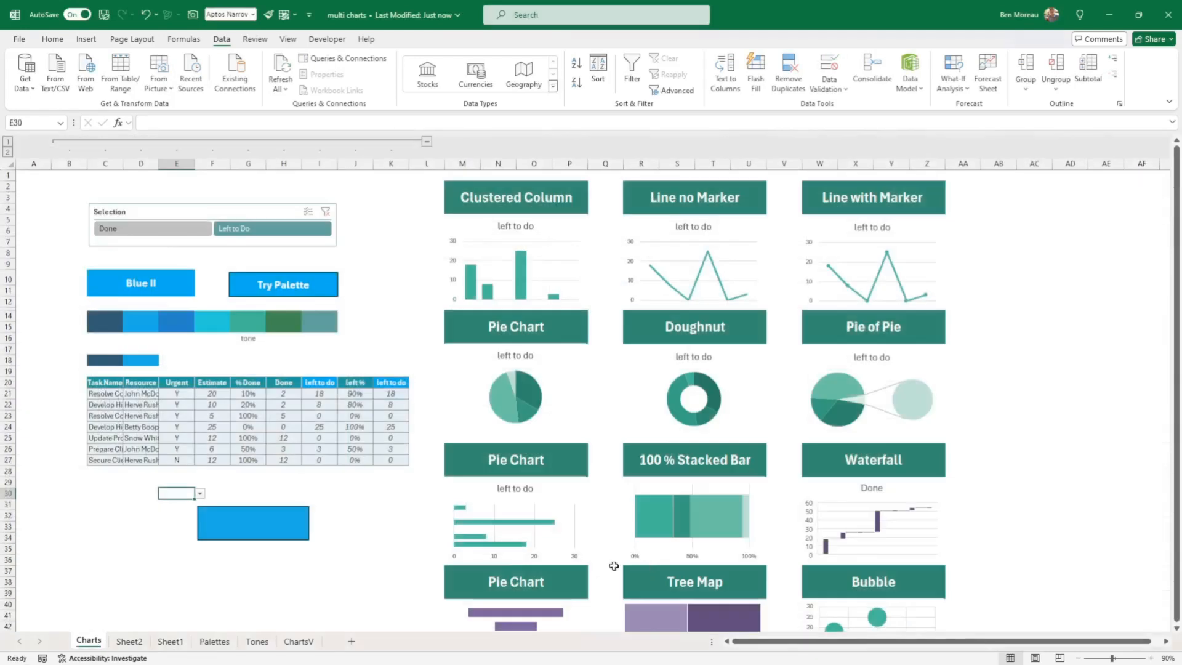
{"action": "left_click", "coordinate": [198, 494]}
{"action": "left_click", "coordinate": [206, 518]}
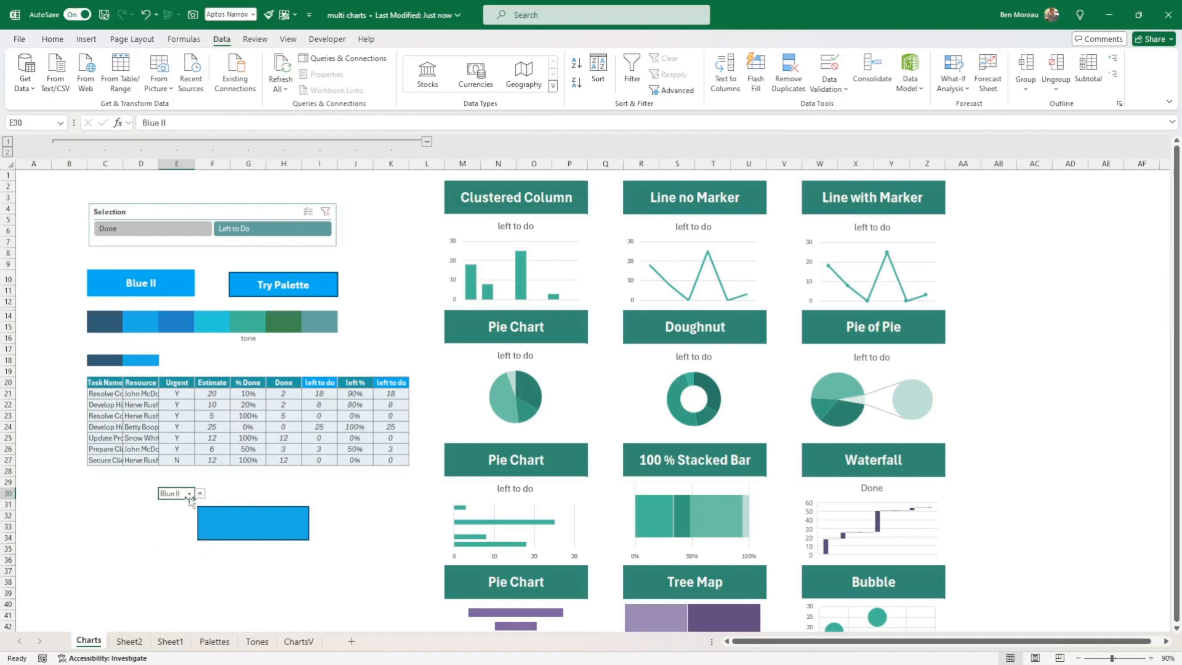
Step: Review cell C10 on the Charts sheet and select its palette names in D5:D27 of the Palettes sheet
{"action": "left_click", "coordinate": [126, 281]}
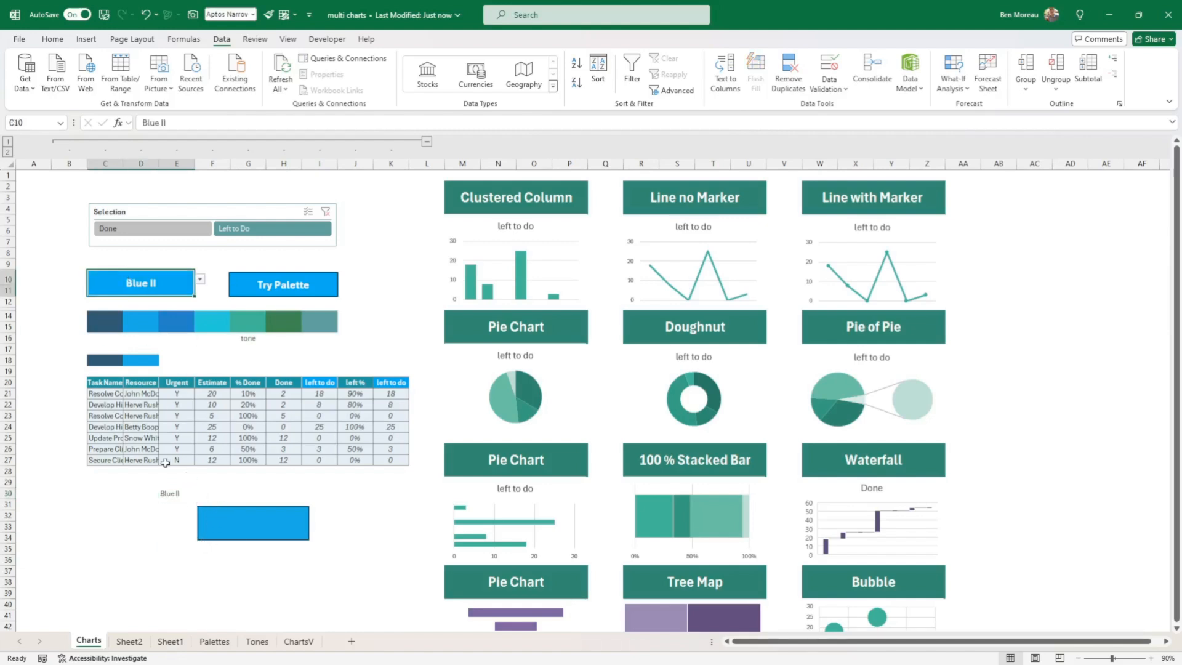
{"action": "left_click", "coordinate": [213, 644]}
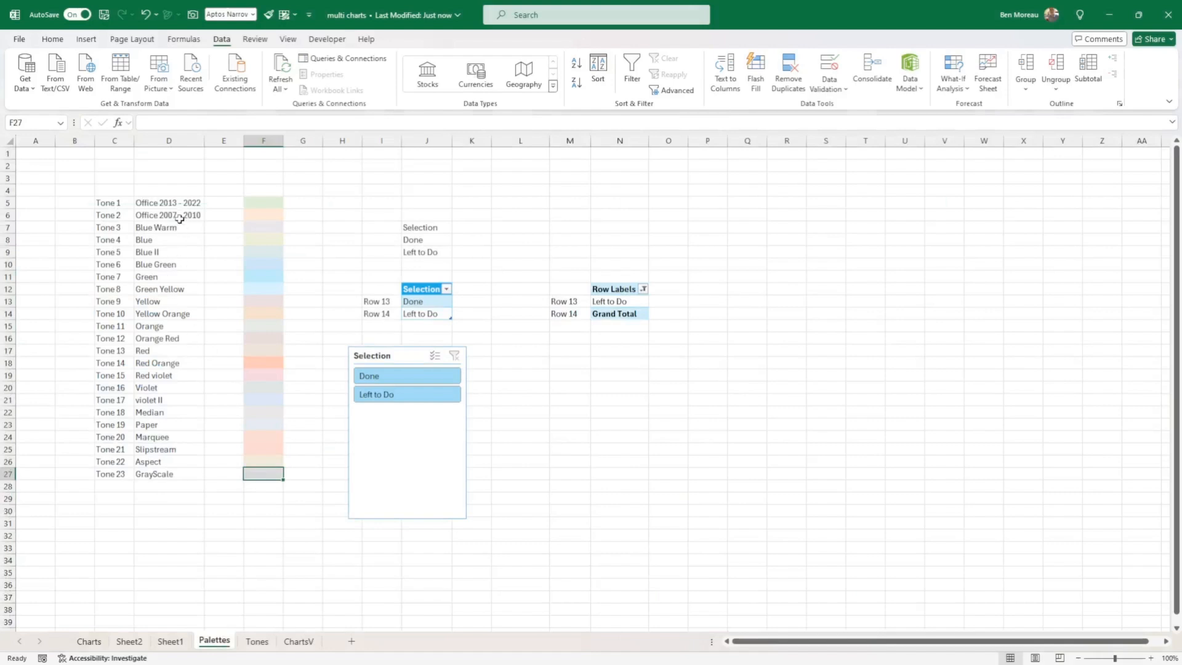
{"action": "left_click_drag", "start_coordinate": [176, 202], "coordinate": [165, 479]}
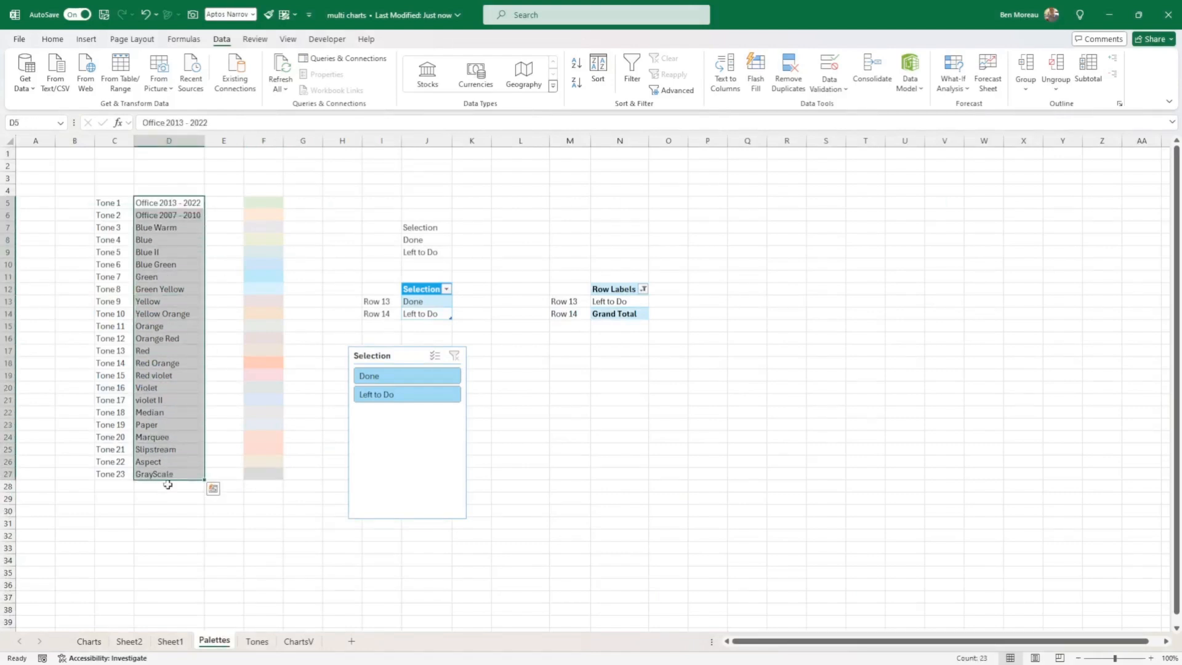
Step: Compare the palette names in D5:D27 of the Palettes sheet with the drop-down list of cell E30 on the Charts sheet
{"action": "left_click", "coordinate": [89, 642]}
{"action": "left_click", "coordinate": [166, 494]}
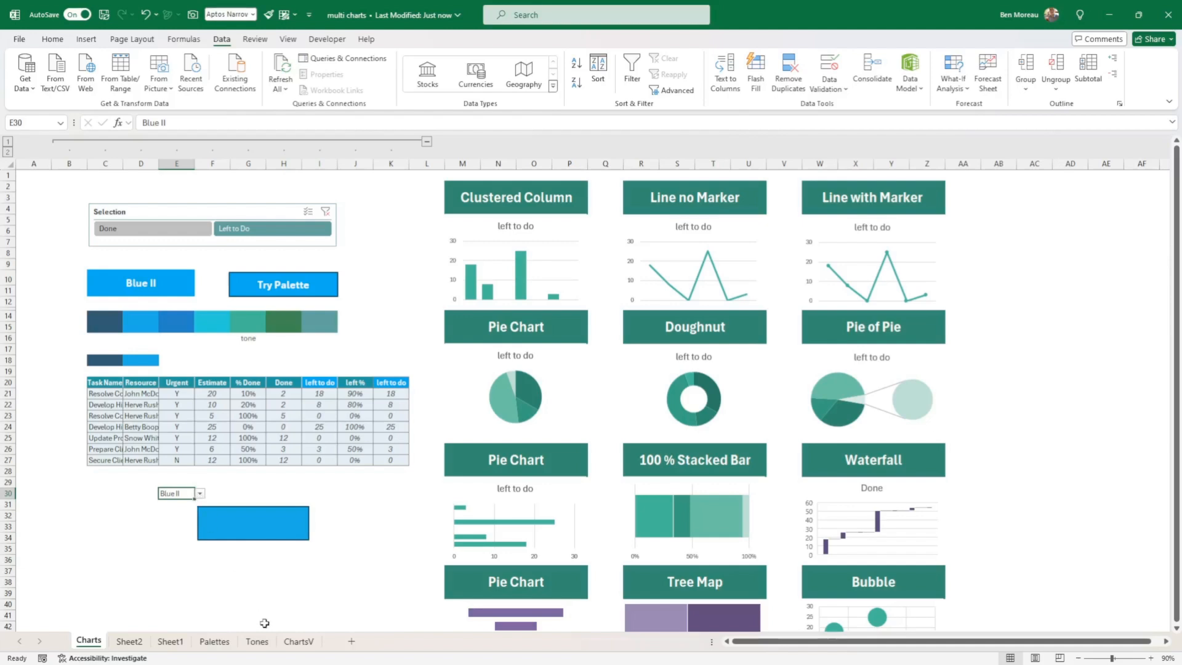
{"action": "left_click", "coordinate": [214, 642]}
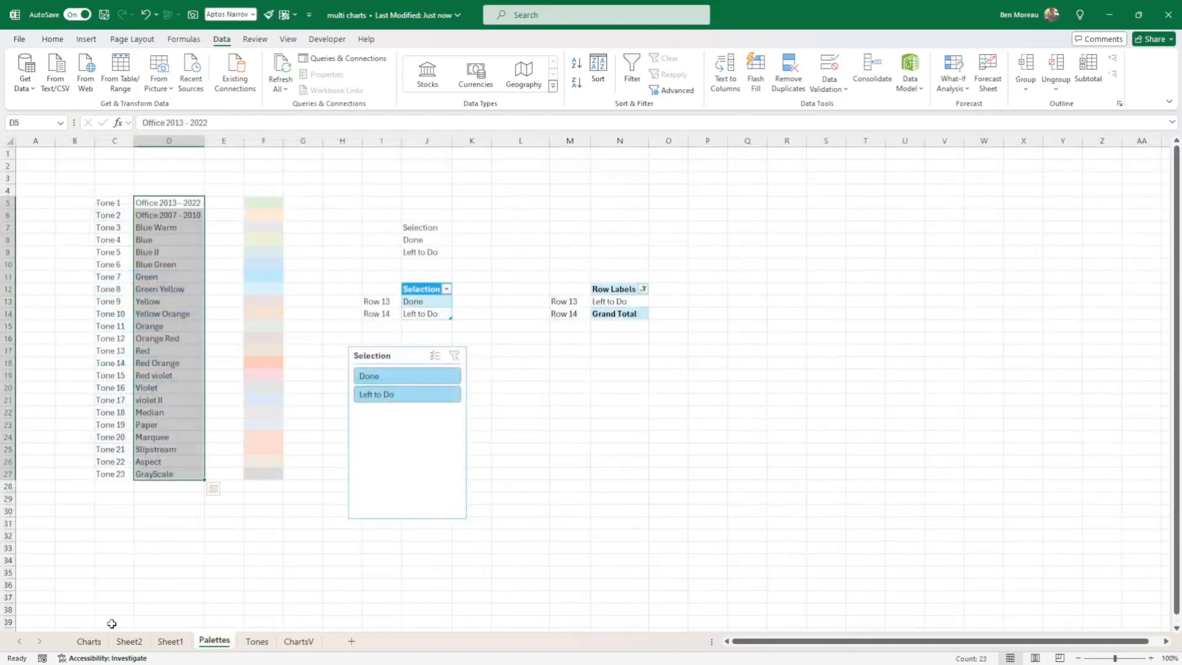
{"action": "left_click", "coordinate": [90, 641]}
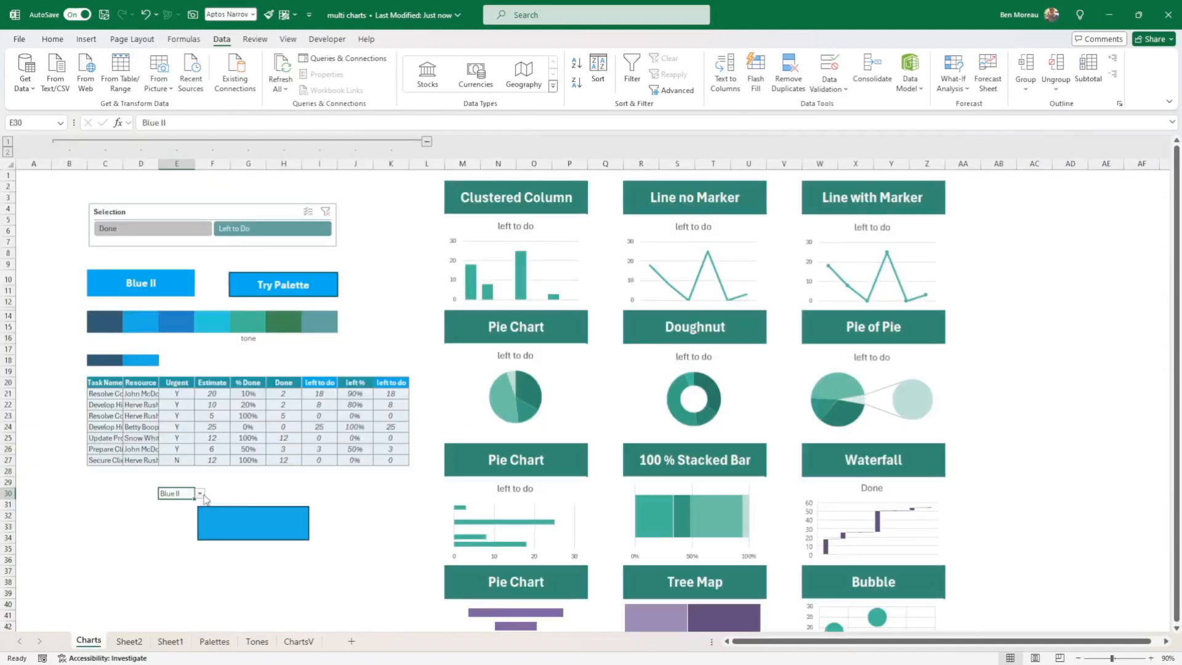
{"action": "left_click", "coordinate": [200, 494]}
{"action": "left_click", "coordinate": [200, 494]}
Step: Move the empty blue rectangle on the Charts sheet up beside cell E30
{"action": "left_click", "coordinate": [261, 531]}
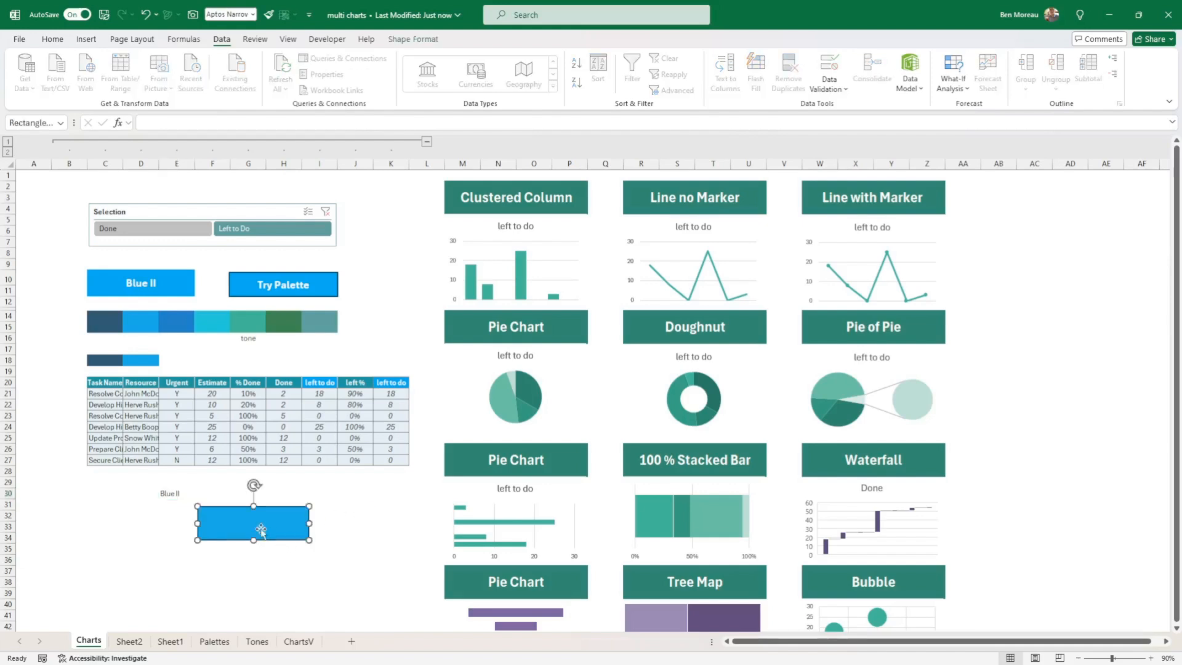
{"action": "left_click_drag", "start_coordinate": [264, 527], "coordinate": [280, 499]}
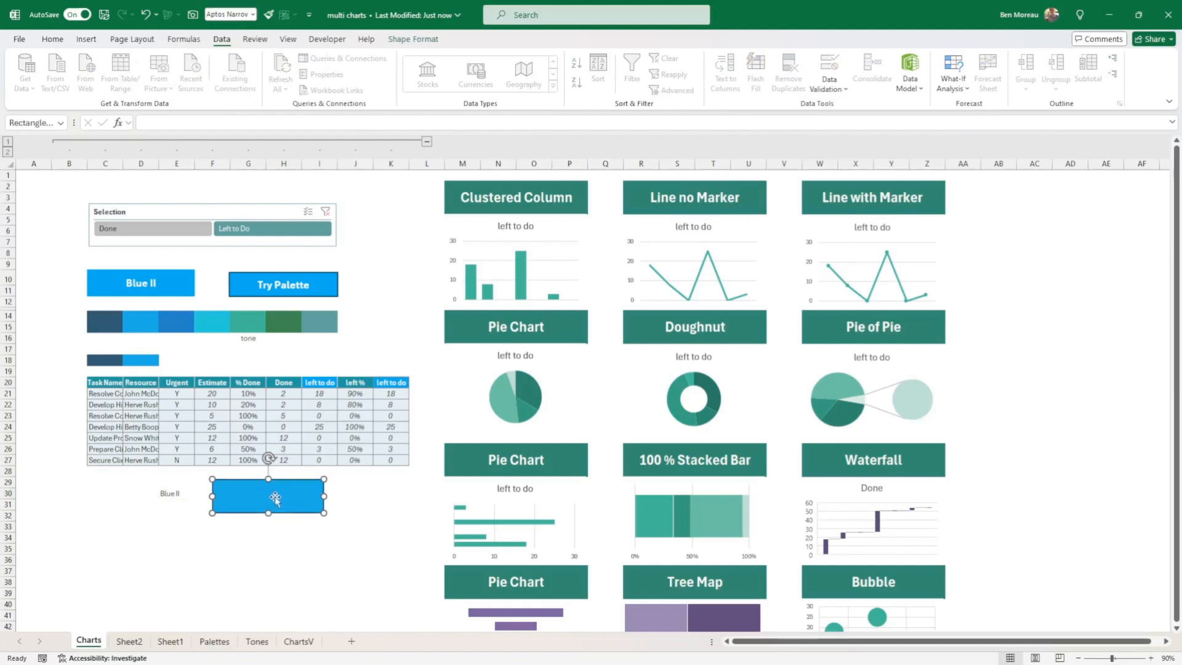
Step: Insert the solid paint palette icon found by searching "color", place it below the blue rectangle, and apply a blue graphic style
{"action": "left_click", "coordinate": [86, 40]}
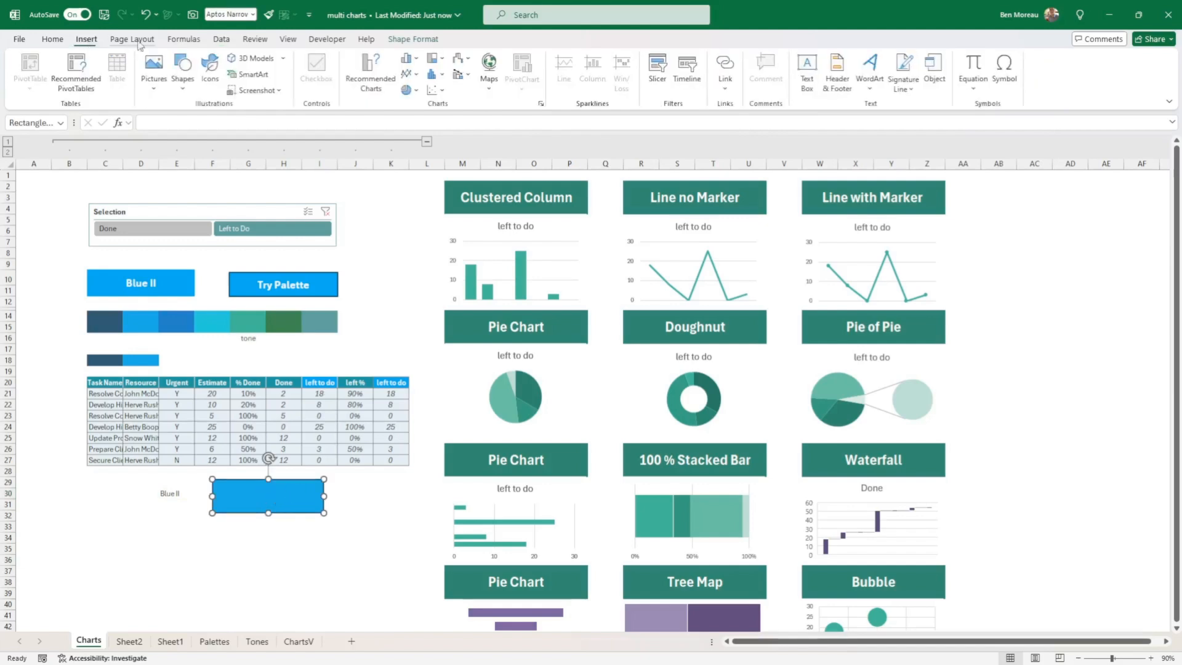
{"action": "left_click", "coordinate": [213, 71]}
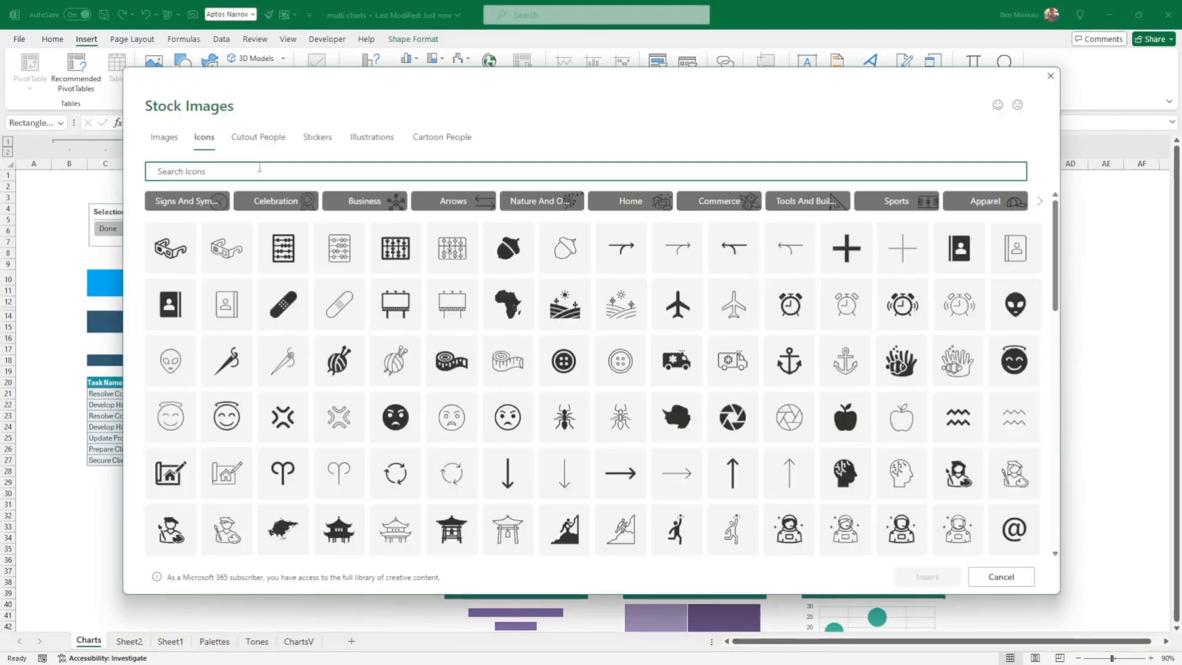
{"action": "type", "text": "color"}
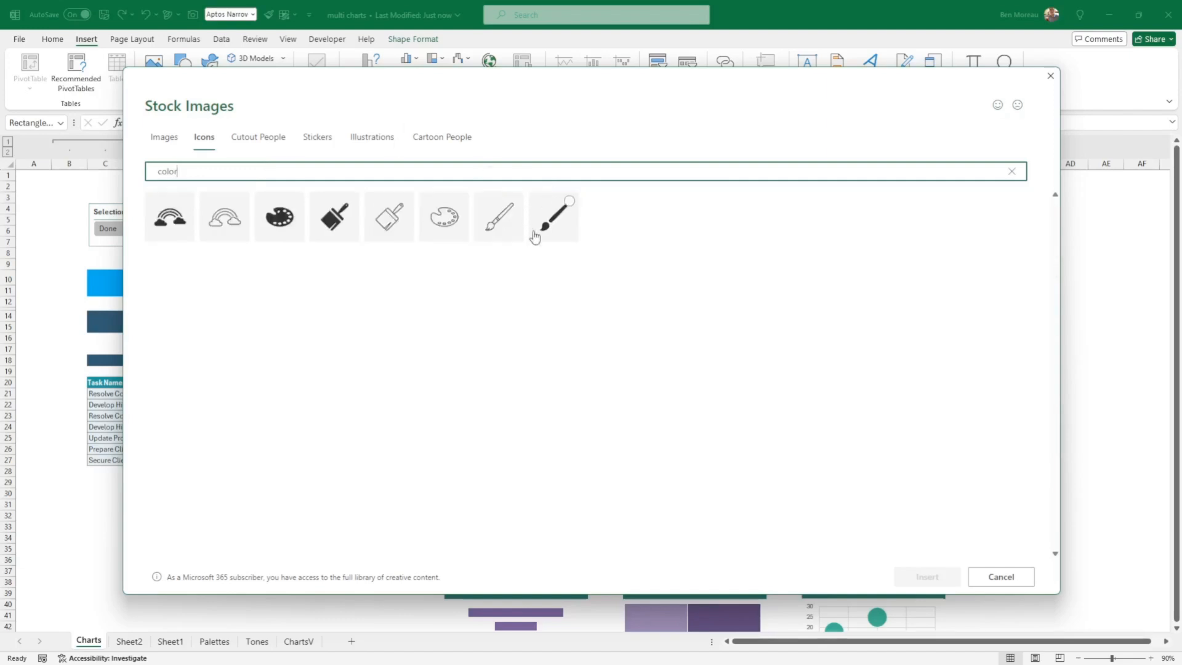
{"action": "left_click", "coordinate": [276, 223]}
{"action": "left_click", "coordinate": [927, 578]}
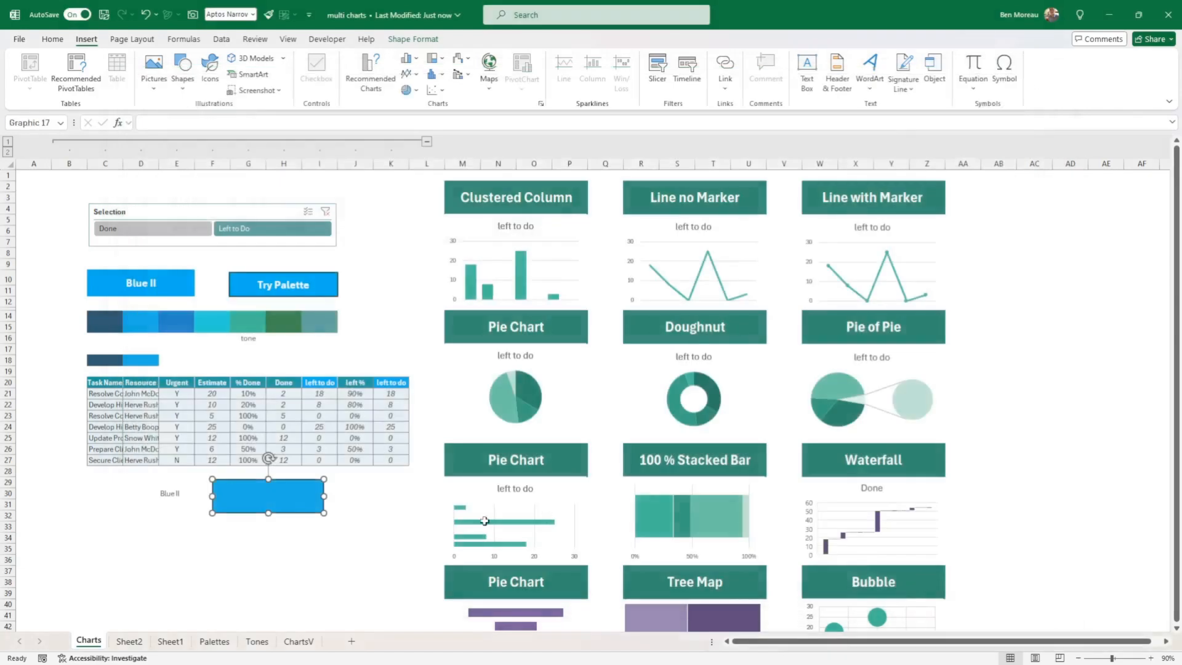
{"action": "left_click_drag", "start_coordinate": [189, 521], "coordinate": [241, 556]}
{"action": "left_click", "coordinate": [178, 74]}
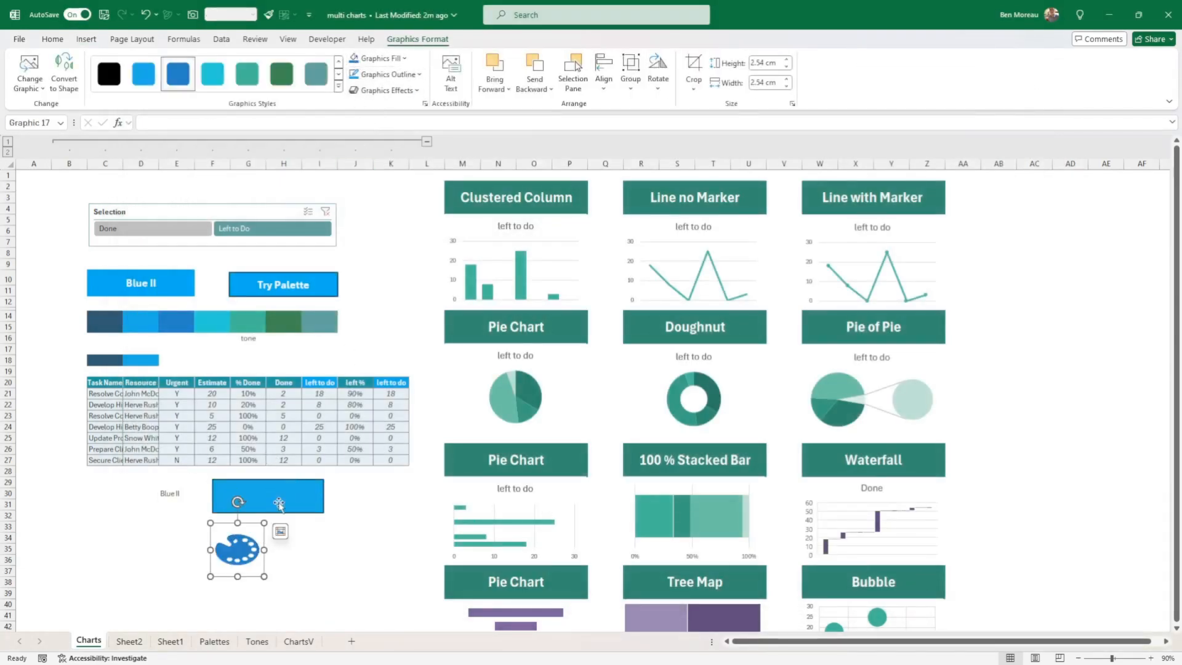
Step: View the macros that can be assigned to the paint palette icon without assigning one
{"action": "right_click", "coordinate": [254, 549]}
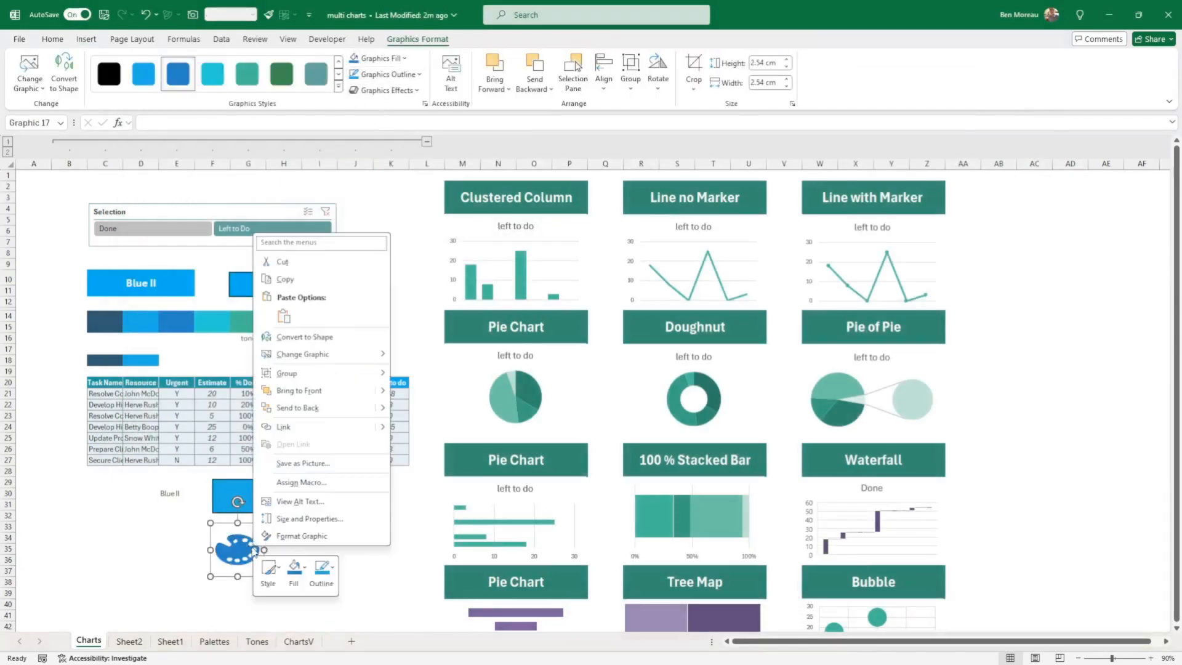
{"action": "left_click", "coordinate": [300, 483]}
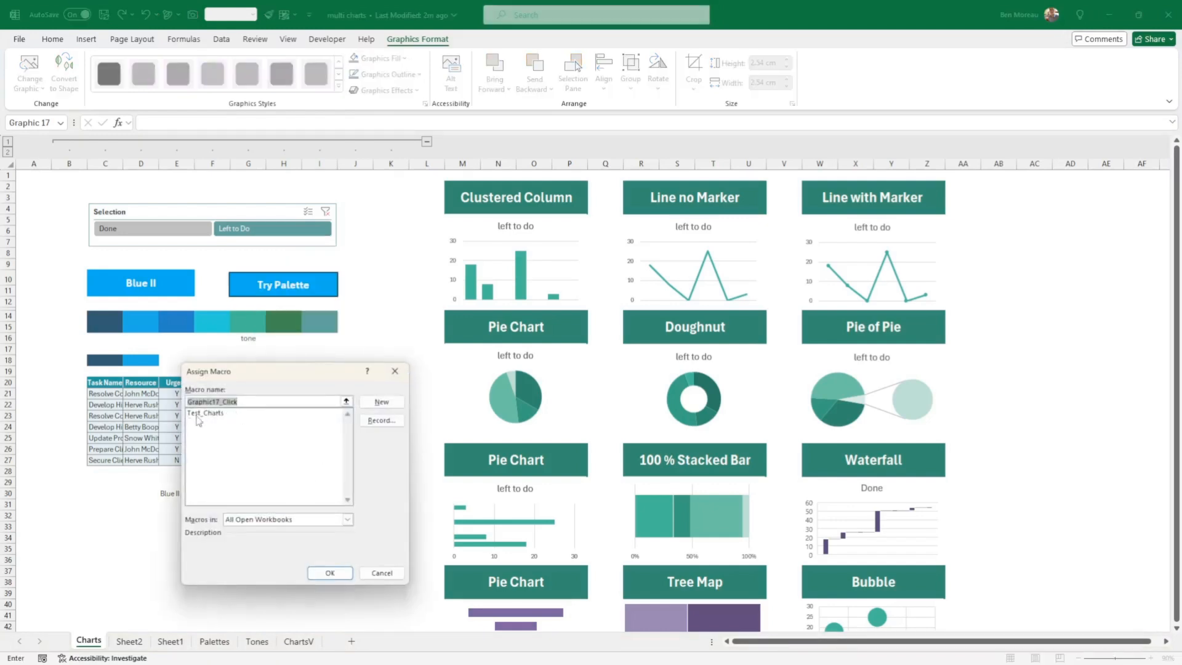
{"action": "left_click", "coordinate": [383, 573]}
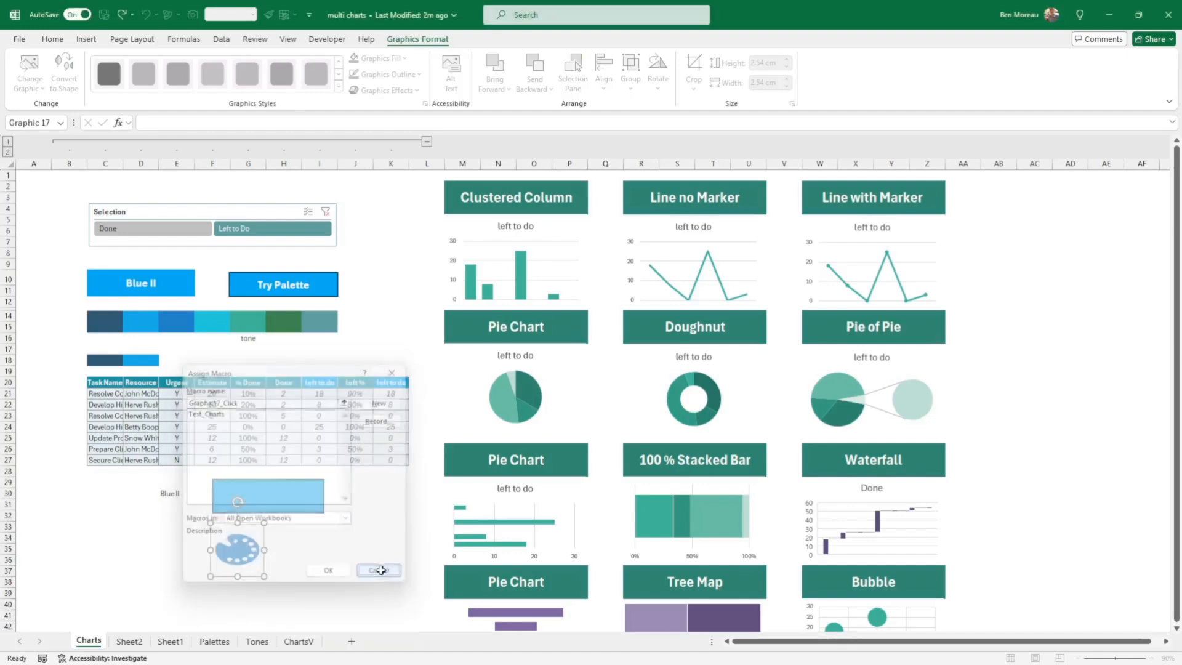
{"action": "left_click", "coordinate": [321, 570]}
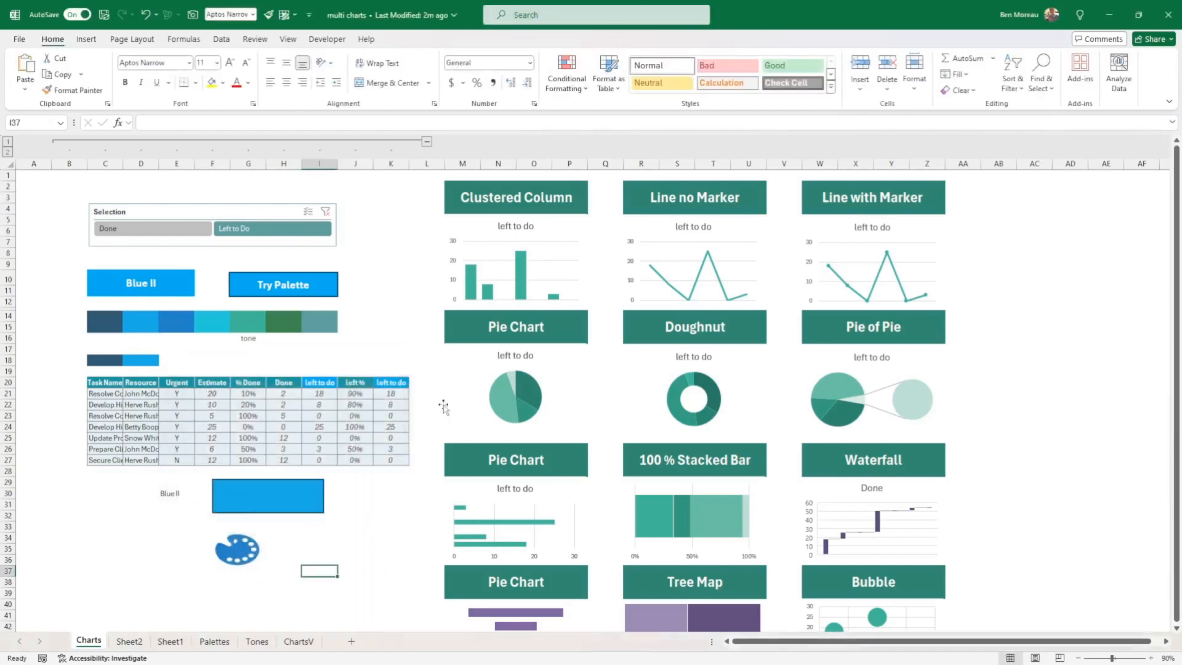
Step: Review the Developer entry under Main Tabs in the ribbon customization options, switching it off and back on
{"action": "left_click", "coordinate": [327, 41]}
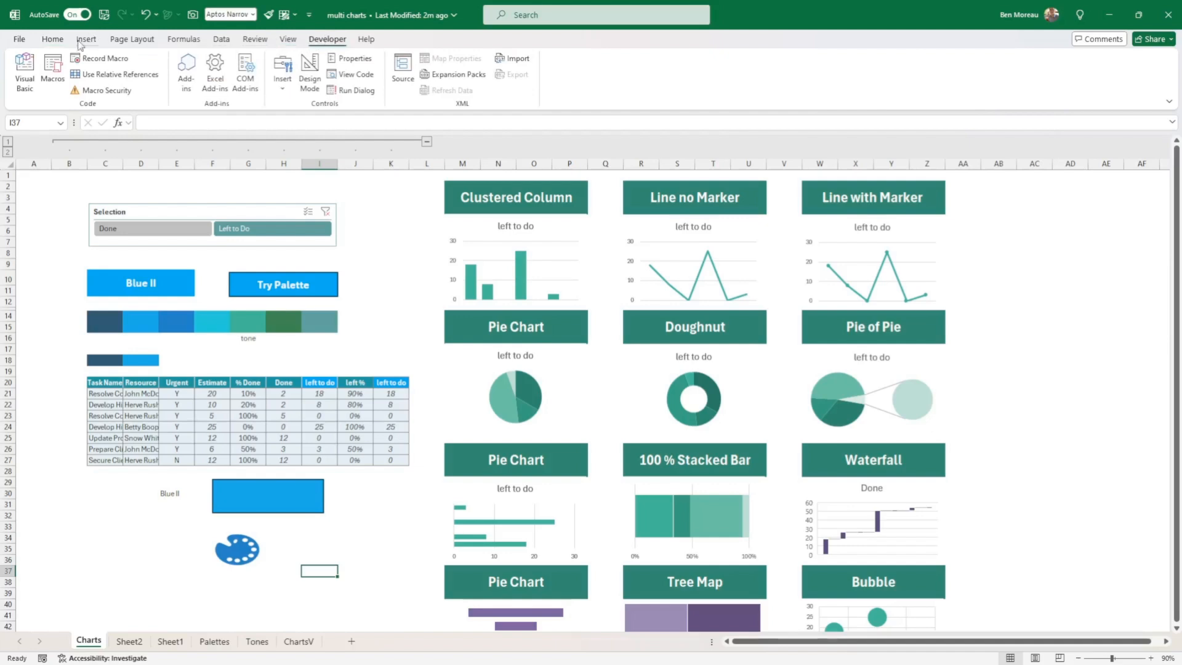
{"action": "right_click", "coordinate": [408, 45]}
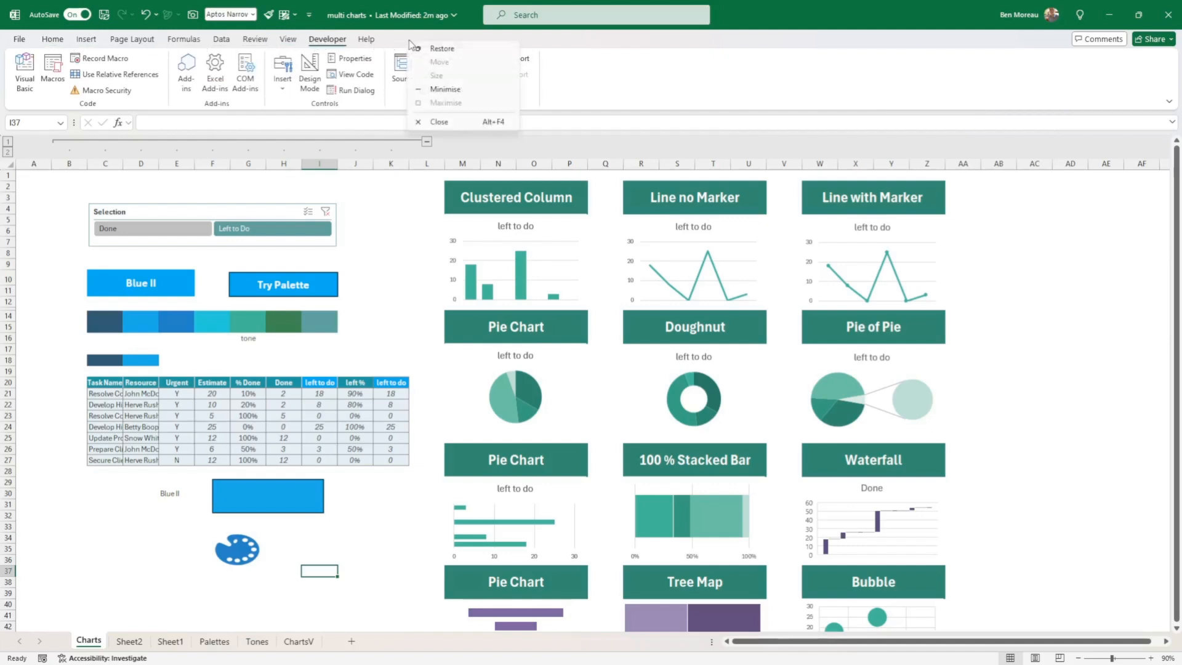
{"action": "left_click", "coordinate": [388, 41]}
{"action": "right_click", "coordinate": [532, 46]}
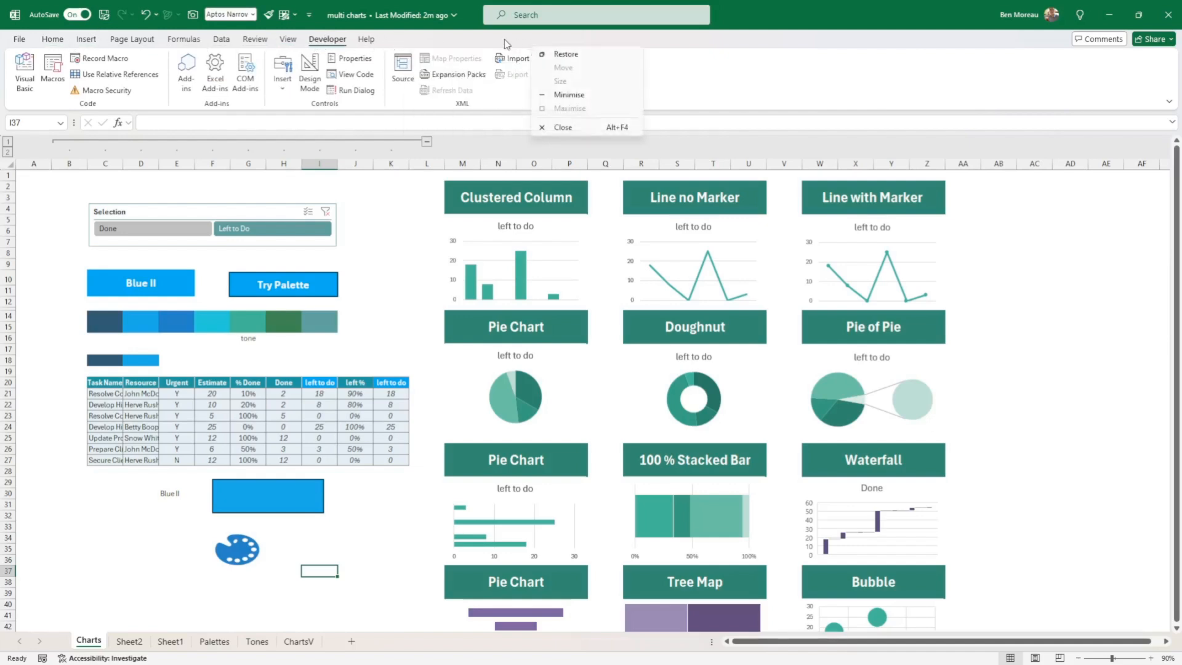
{"action": "right_click", "coordinate": [507, 44]}
{"action": "right_click", "coordinate": [650, 96]}
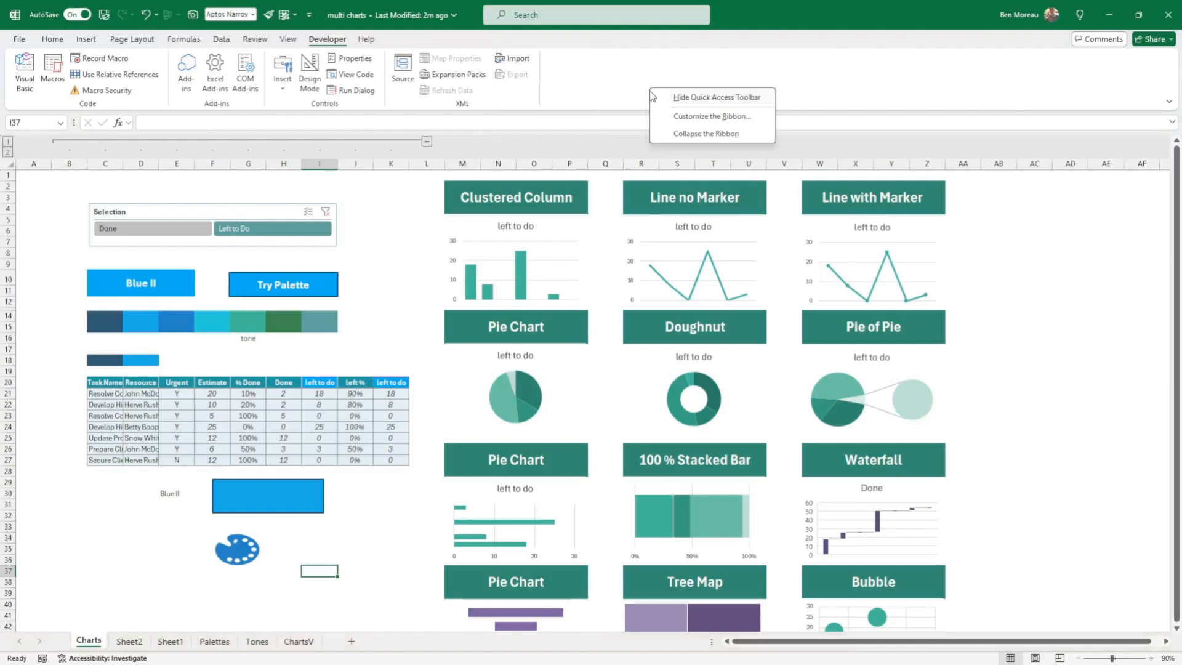
{"action": "left_click", "coordinate": [681, 117]}
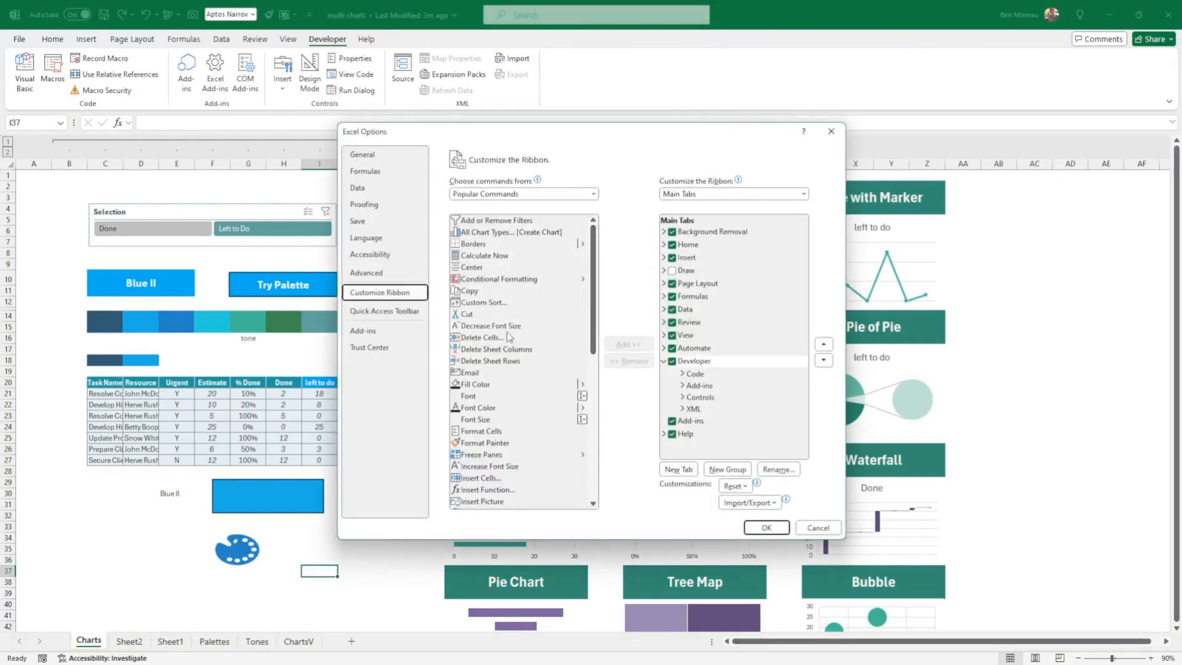
{"action": "left_click", "coordinate": [672, 363]}
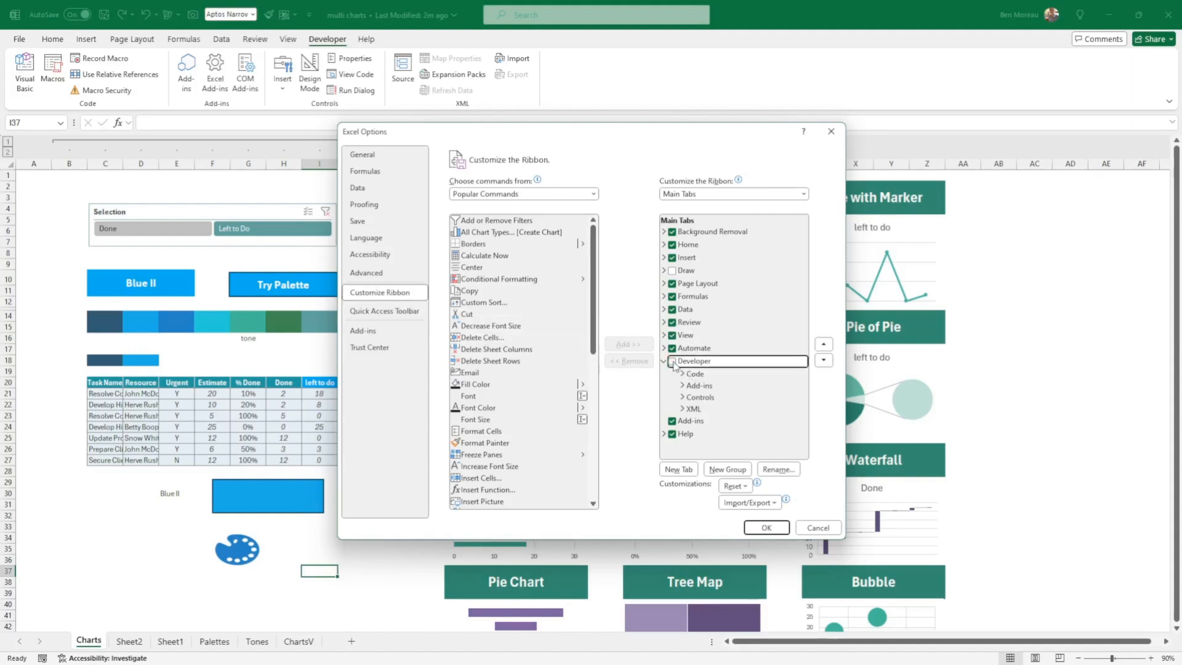
{"action": "left_click", "coordinate": [673, 361]}
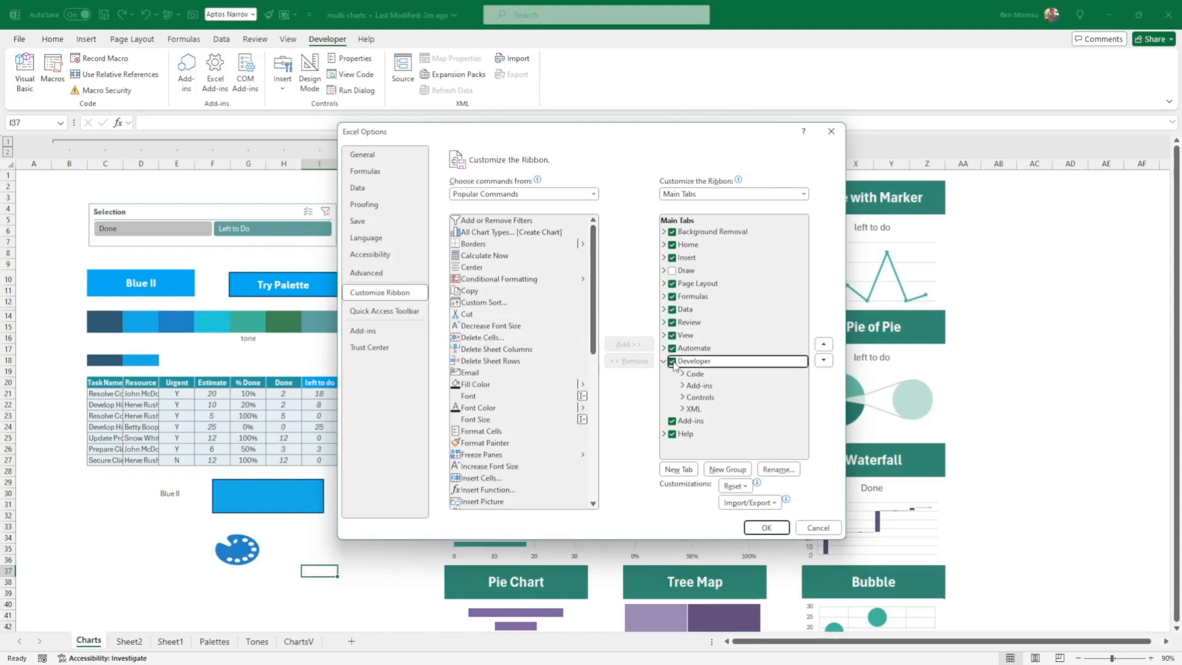
{"action": "left_click", "coordinate": [767, 528]}
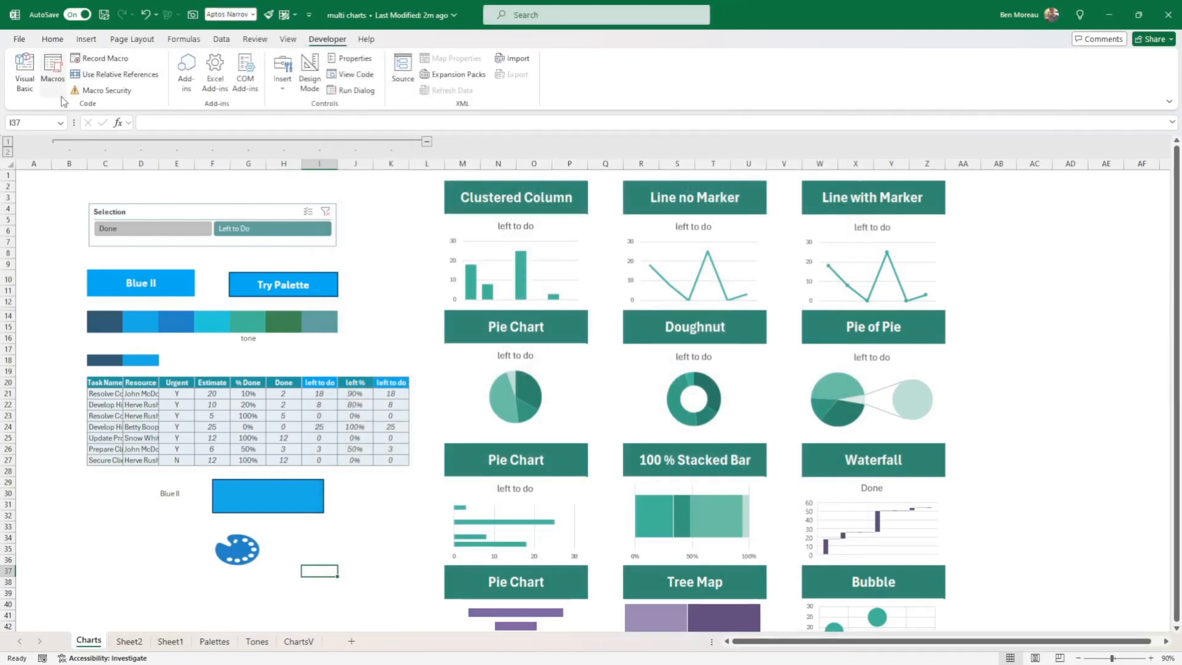
Step: Open the Visual Basic editor maximized and check the Modules folder of the workbook's project
{"action": "left_click", "coordinate": [26, 71]}
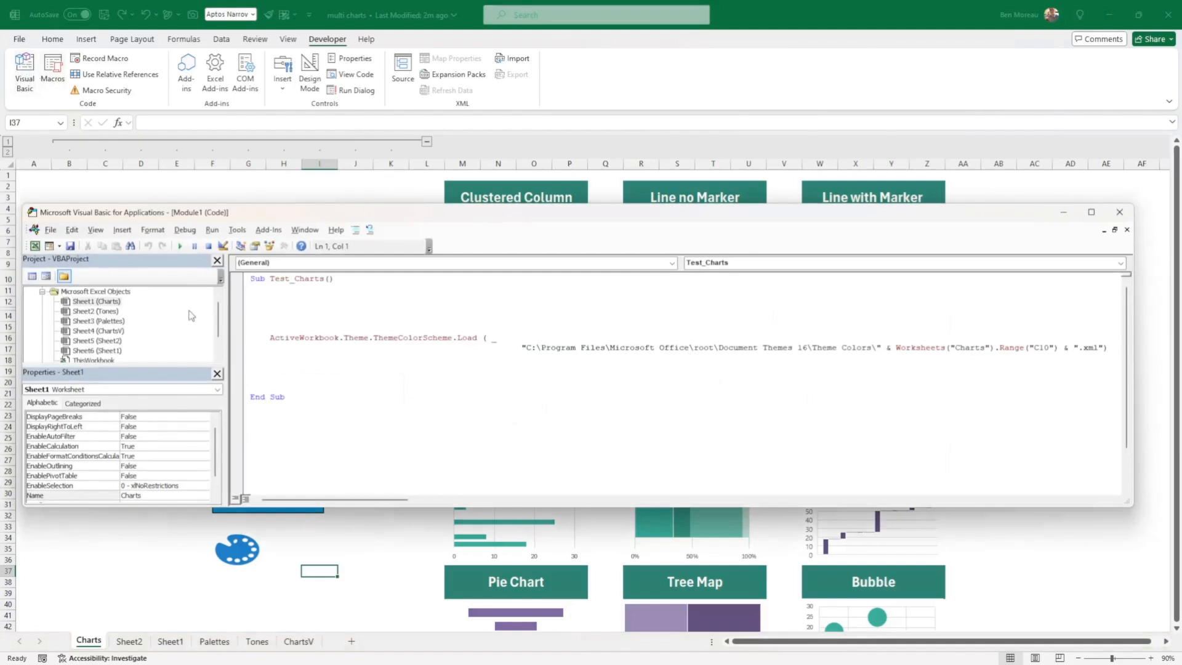
{"action": "double_click", "coordinate": [366, 213]}
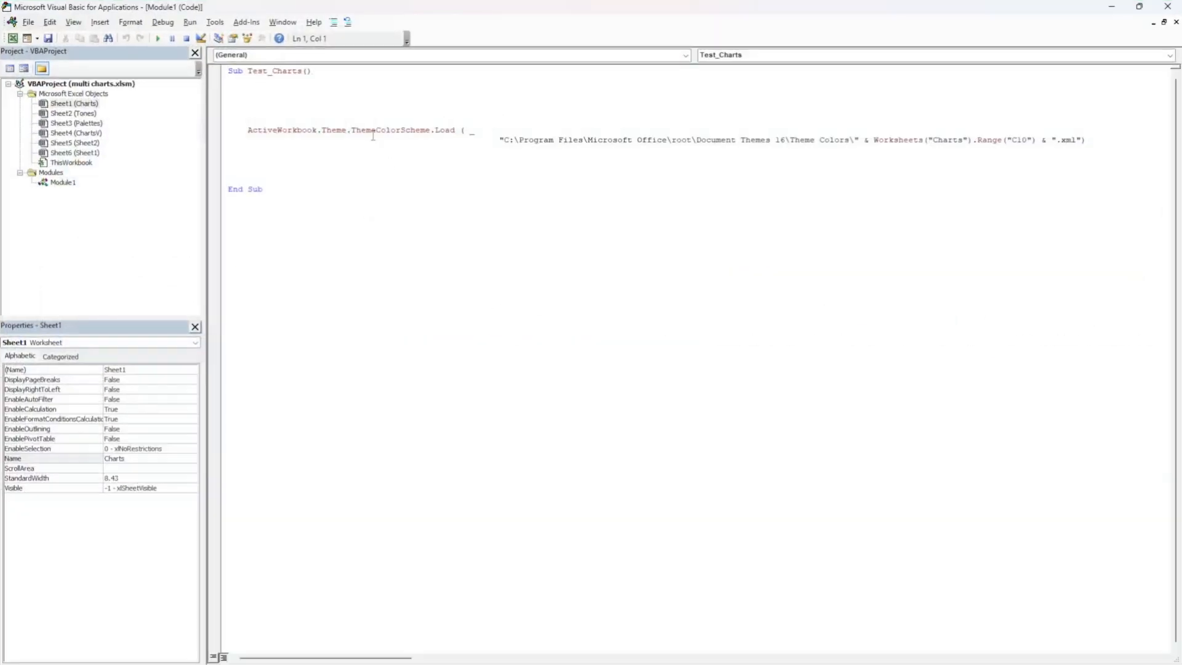
{"action": "right_click", "coordinate": [44, 178]}
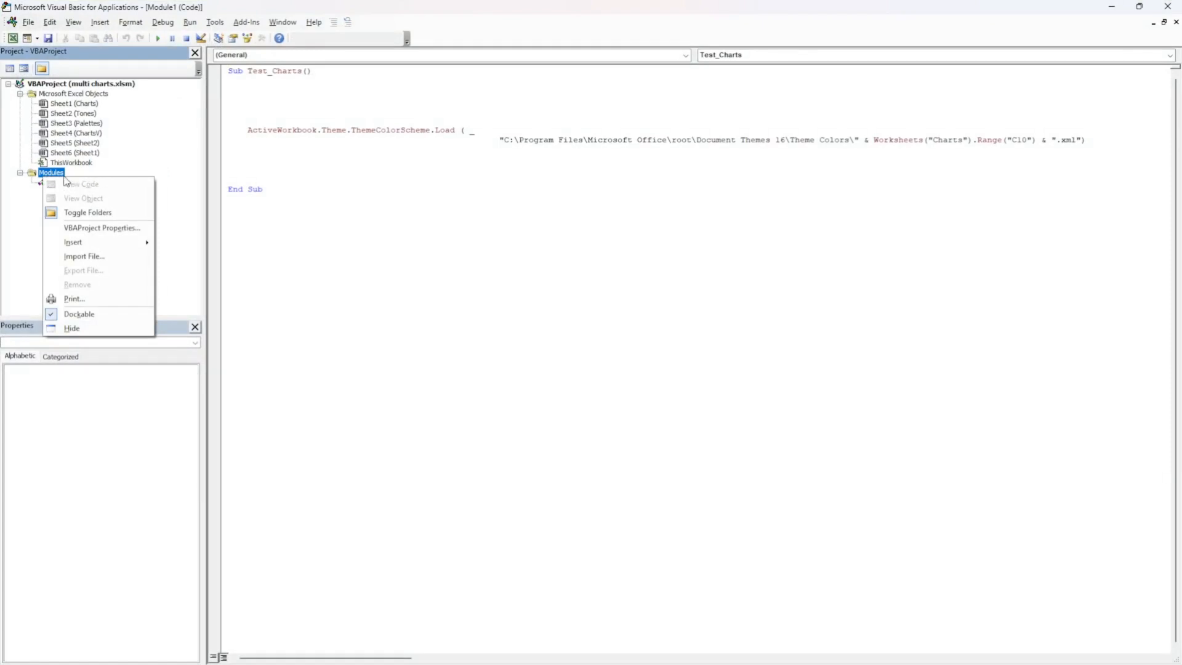
{"action": "left_click", "coordinate": [259, 150]}
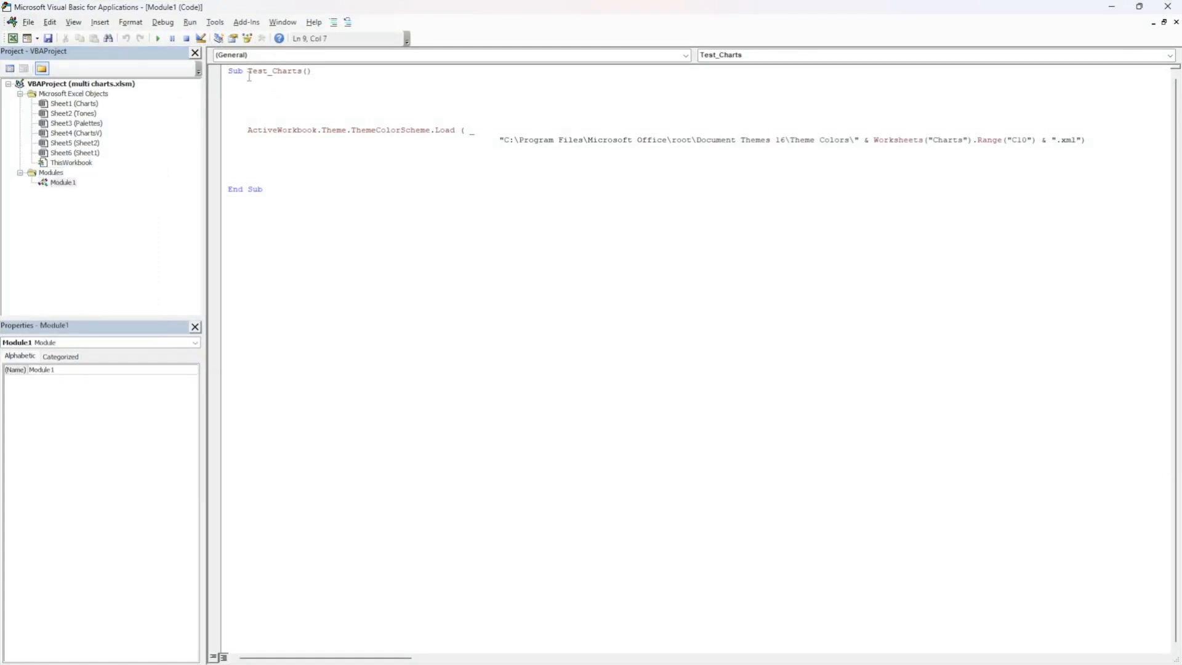
Step: Review the Test_Charts macro name and delete one blank line above the ActiveWorkbook statement
{"action": "left_click_drag", "start_coordinate": [250, 73], "coordinate": [304, 74]}
{"action": "left_click", "coordinate": [278, 189]}
{"action": "left_click_drag", "start_coordinate": [248, 73], "coordinate": [305, 74]}
{"action": "left_click", "coordinate": [303, 73]}
{"action": "left_click", "coordinate": [245, 128]}
{"action": "left_click", "coordinate": [246, 101]}
{"action": "key", "text": "Delete"}
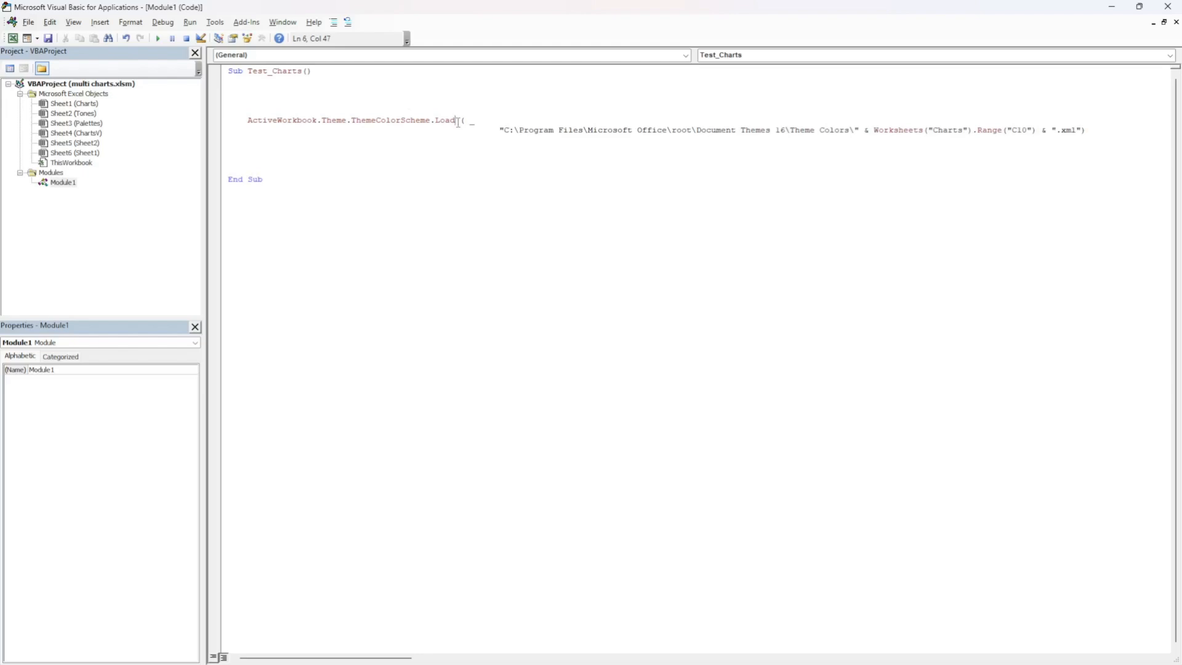
Step: Examine the ActiveWorkbook.Theme.ThemeColorScheme.Load call and its Theme Colors folder path by selecting their parts in Test_Charts
{"action": "left_click_drag", "start_coordinate": [458, 121], "coordinate": [249, 115]}
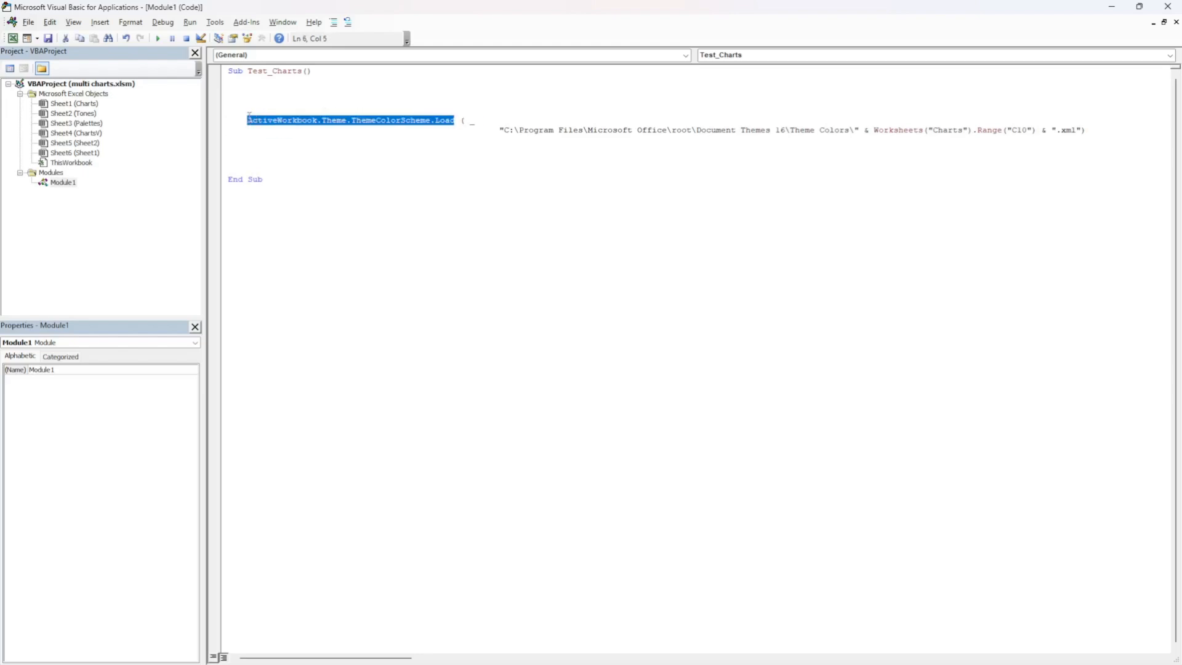
{"action": "left_click", "coordinate": [288, 152]}
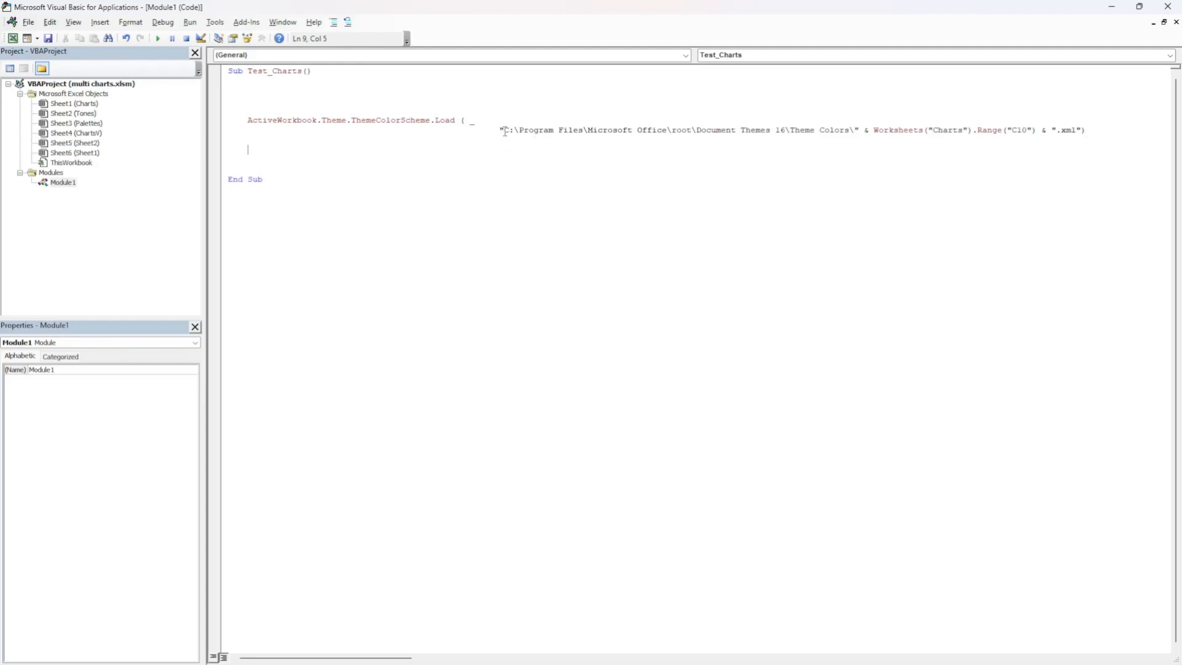
{"action": "left_click", "coordinate": [850, 130]}
{"action": "type", "text": "\\"}
{"action": "left_click_drag", "start_coordinate": [850, 129], "coordinate": [790, 130]}
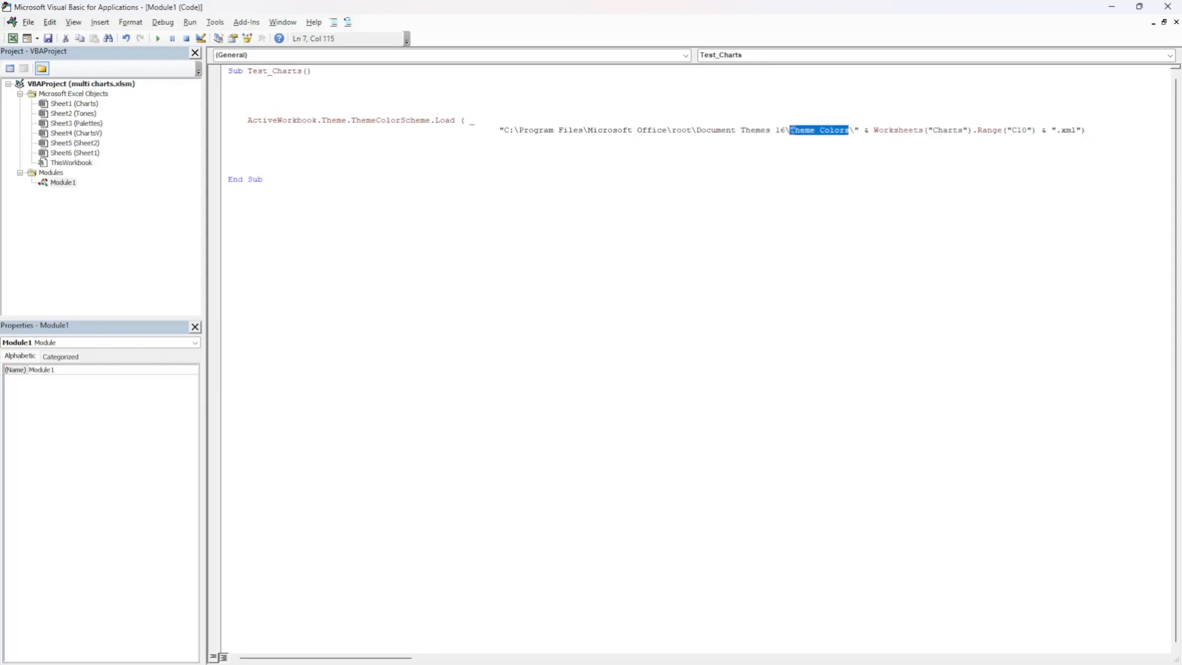
{"action": "left_click", "coordinate": [812, 139]}
{"action": "left_click_drag", "start_coordinate": [852, 130], "coordinate": [507, 127]}
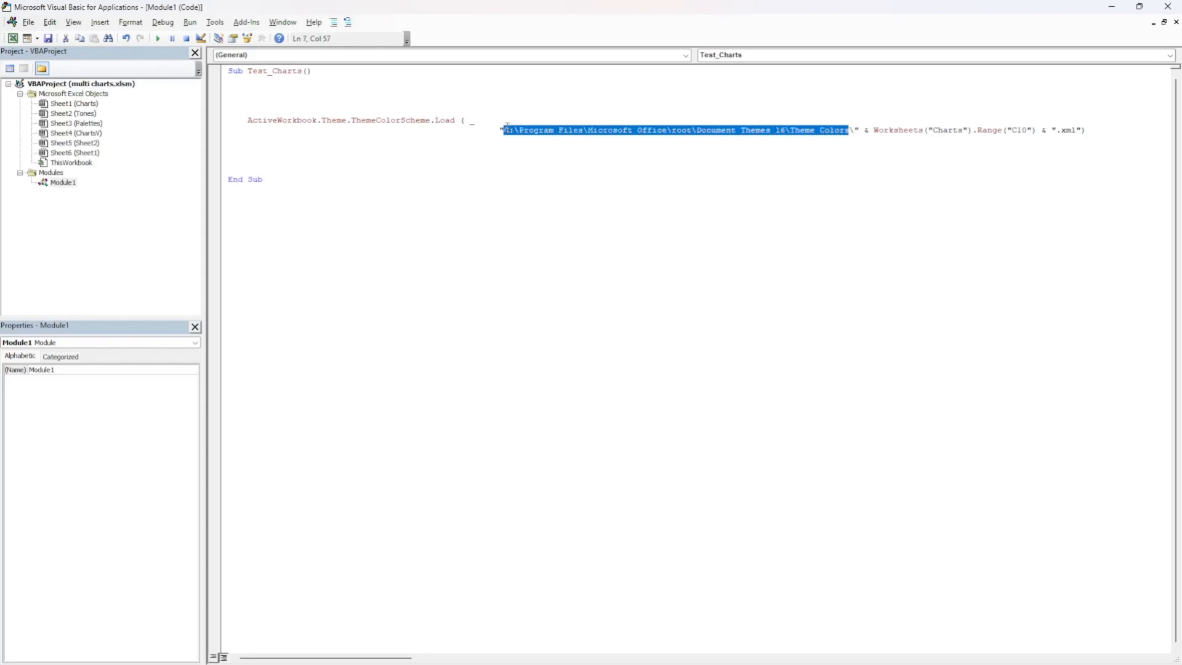
{"action": "left_click", "coordinate": [506, 130]}
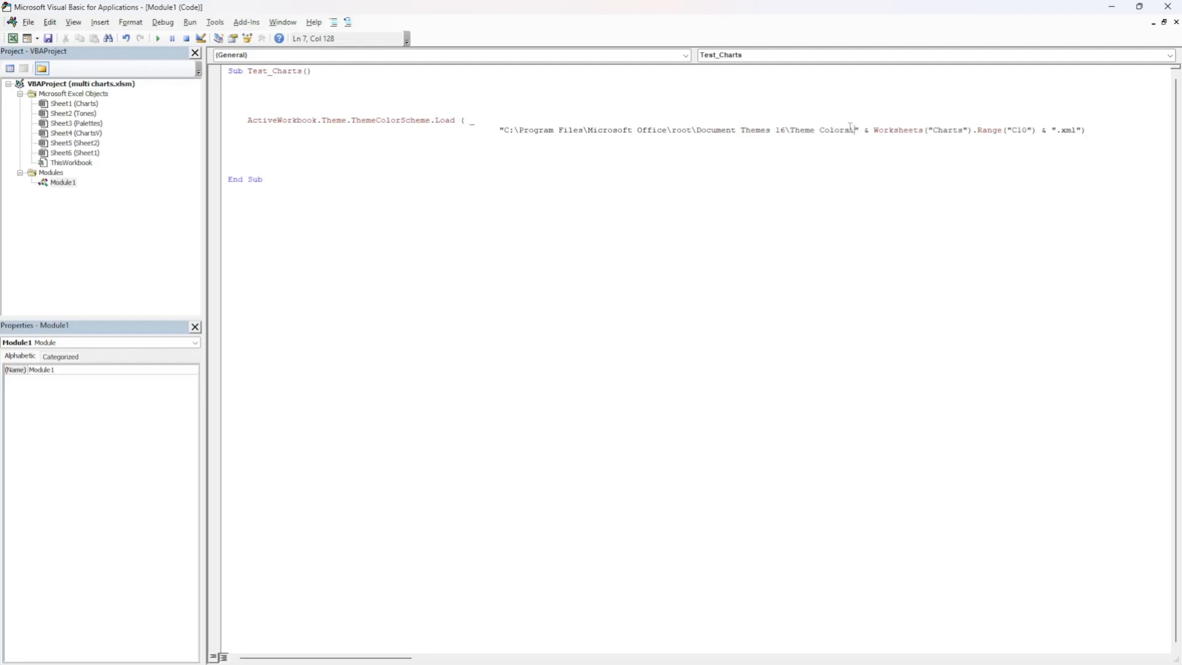
{"action": "key", "text": "shift+Right"}
Step: Examine the Worksheets("Charts").Range("C10") reference in the macro, with the editor restored to a smaller window over the Charts sheet
{"action": "left_click", "coordinate": [870, 131]}
{"action": "left_click_drag", "start_coordinate": [876, 129], "coordinate": [938, 130]}
{"action": "left_click", "coordinate": [954, 130]}
{"action": "left_click_drag", "start_coordinate": [917, 6], "coordinate": [965, 369]}
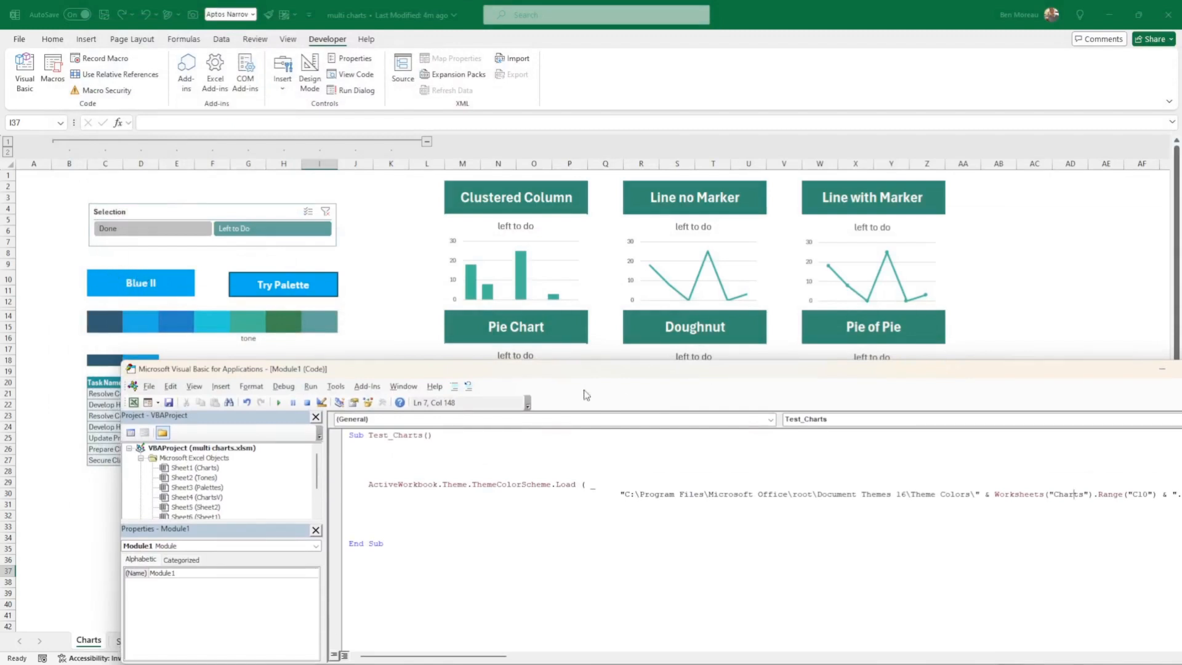
{"action": "left_click_drag", "start_coordinate": [678, 375], "coordinate": [639, 216]}
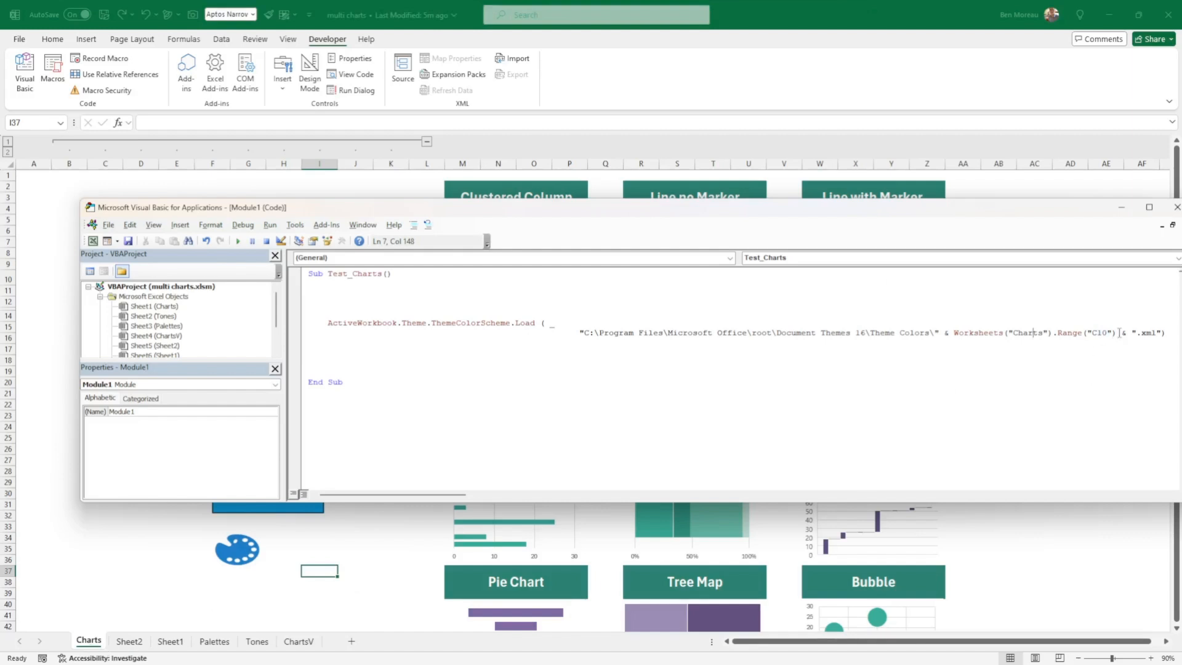
{"action": "left_click_drag", "start_coordinate": [1117, 333], "coordinate": [953, 335]}
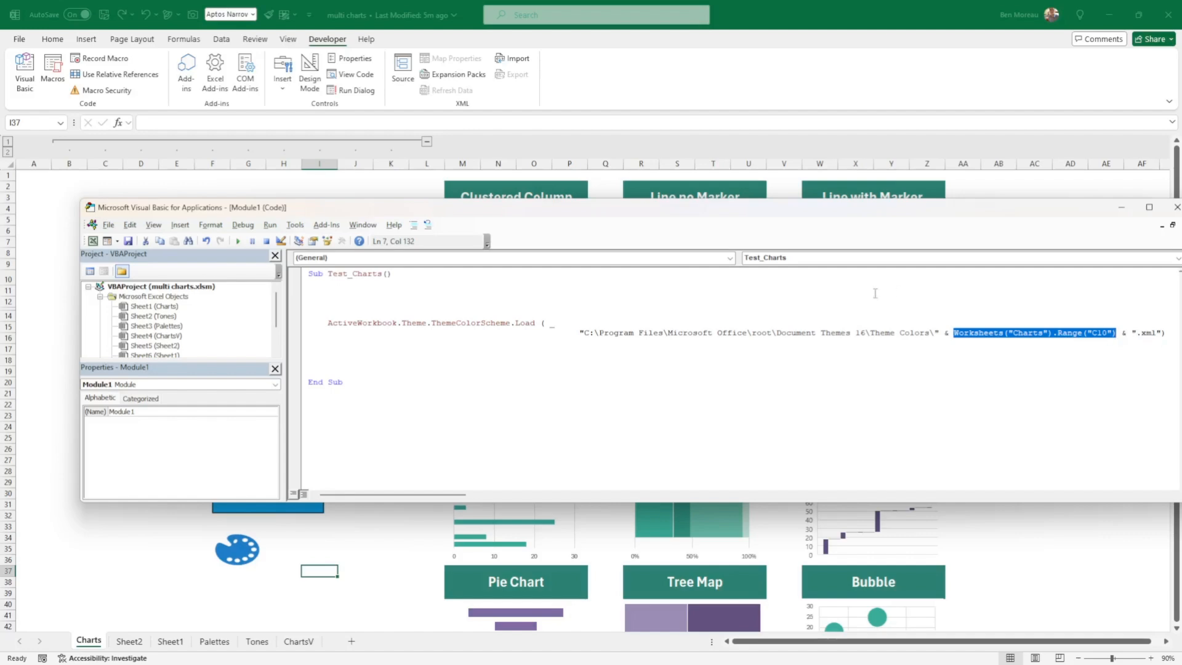
Step: Close the Visual Basic editor and choose Office 2007 - 2010 in the palette drop-down in C10 of the Charts sheet
{"action": "left_click_drag", "start_coordinate": [856, 212], "coordinate": [766, 223]}
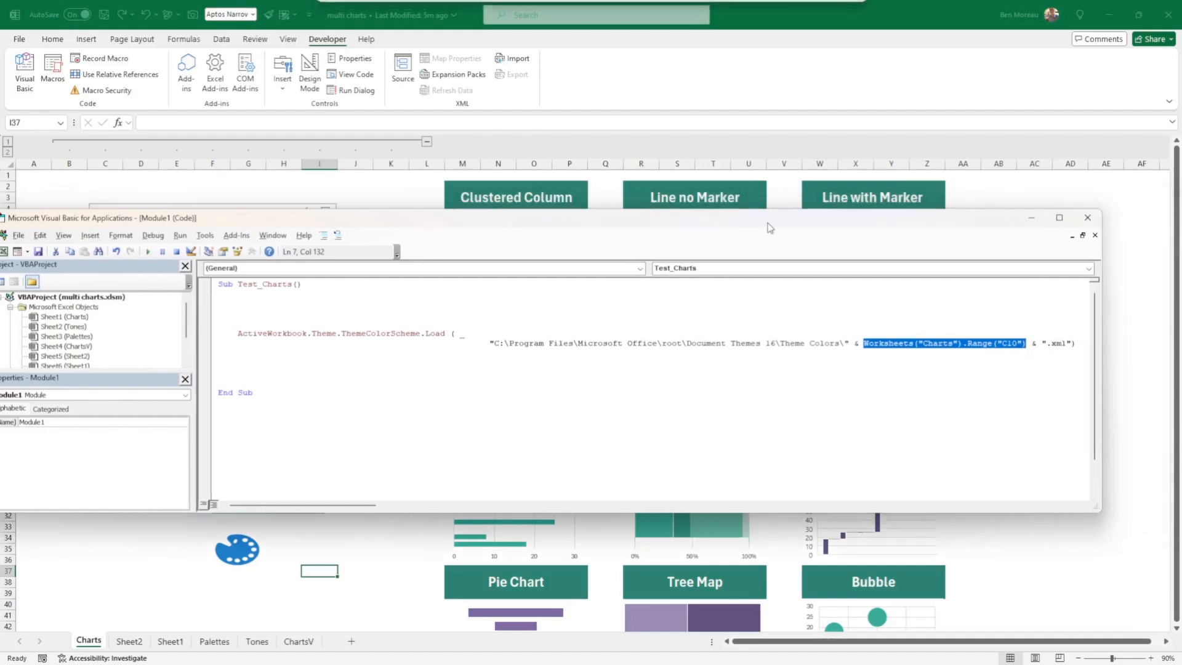
{"action": "left_click", "coordinate": [1082, 221]}
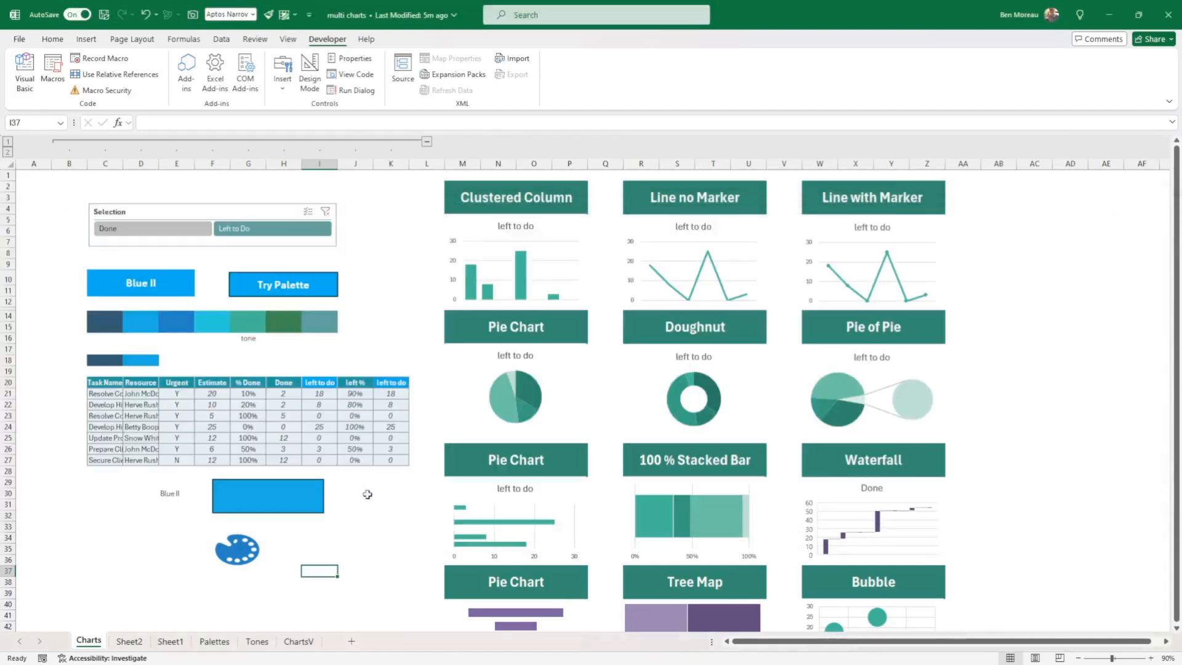
{"action": "left_click", "coordinate": [321, 550]}
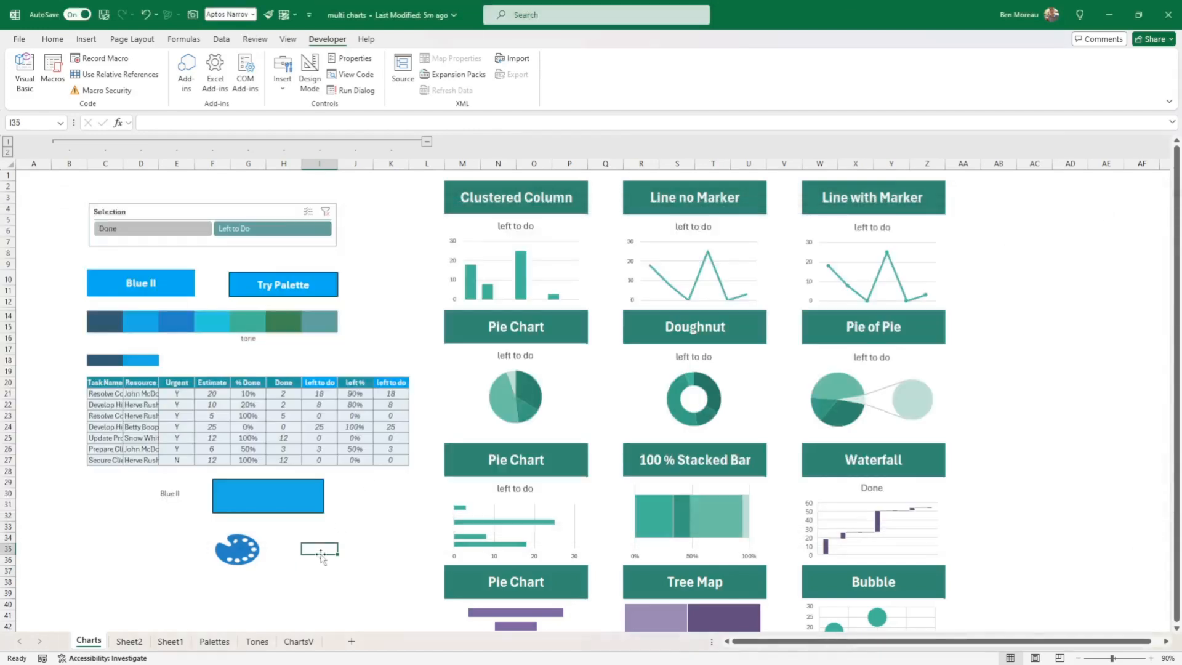
{"action": "left_click", "coordinate": [163, 284]}
{"action": "left_click", "coordinate": [200, 279]}
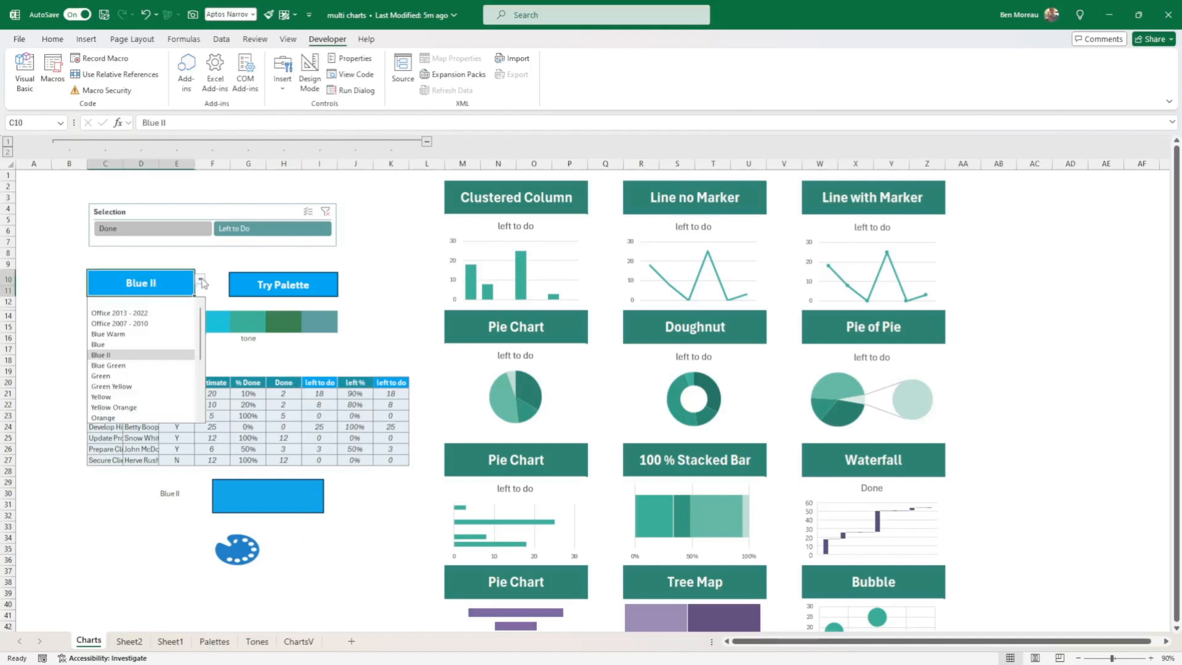
{"action": "left_click", "coordinate": [160, 324]}
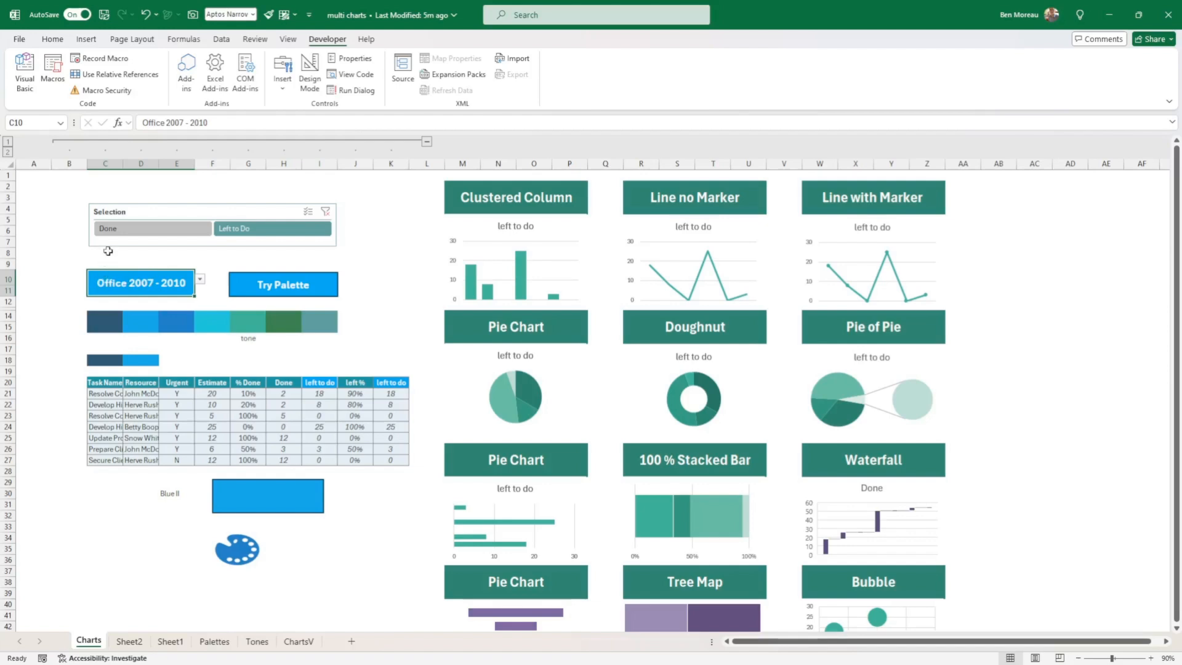
Step: Check the macro assigned to the Try Palette button without changing it, and run the button to load the selected palette
{"action": "left_click", "coordinate": [276, 285]}
{"action": "right_click", "coordinate": [275, 284]}
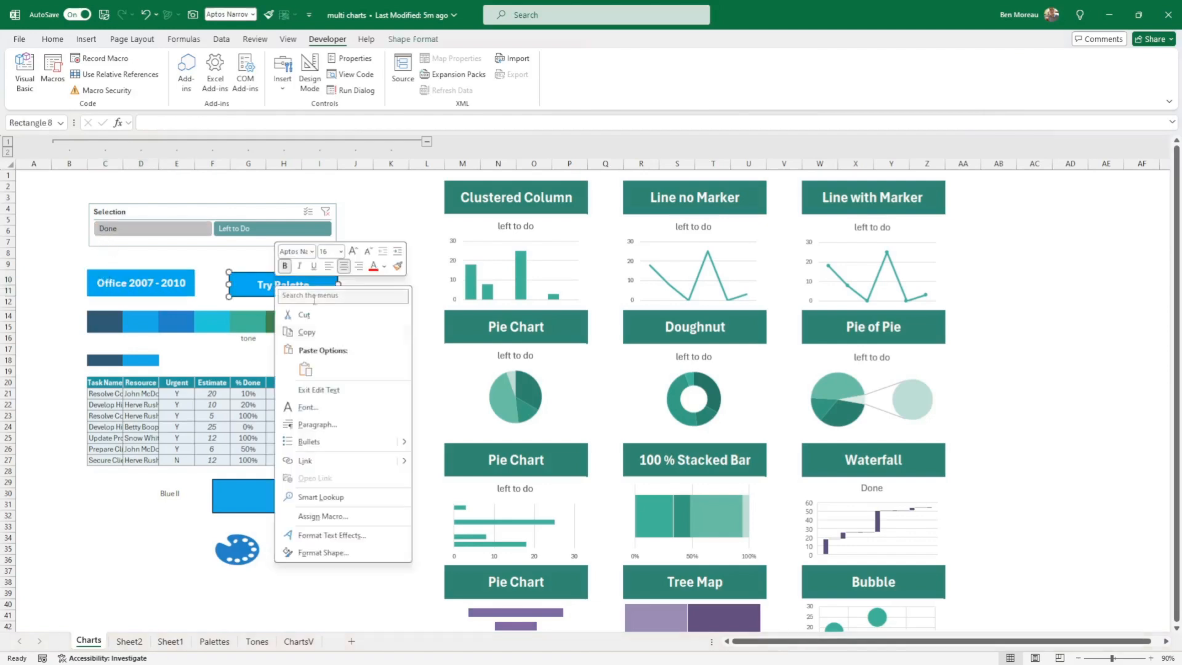
{"action": "left_click", "coordinate": [350, 517]}
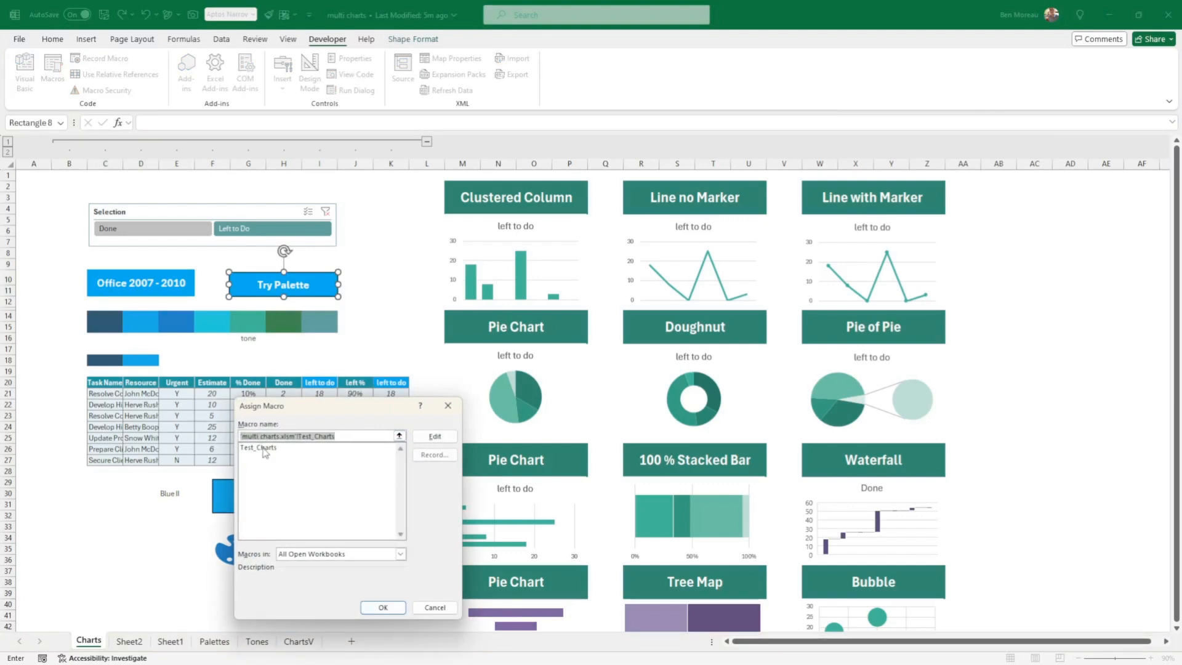
{"action": "left_click", "coordinate": [445, 608]}
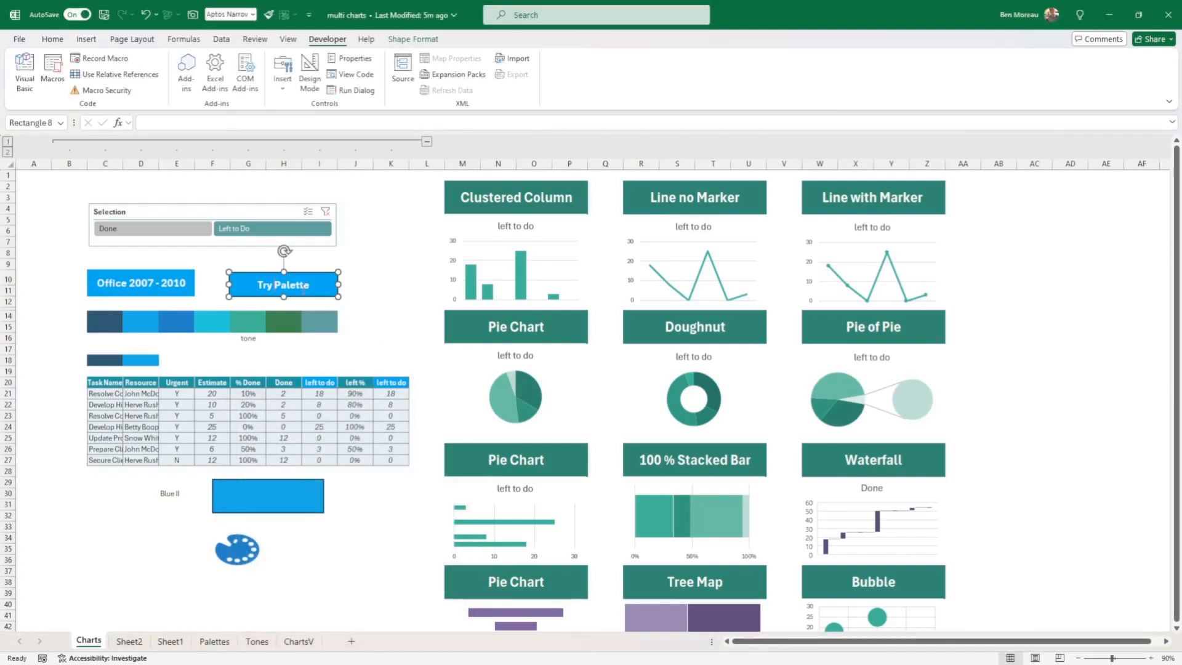
{"action": "left_click", "coordinate": [400, 515]}
{"action": "left_click", "coordinate": [289, 286]}
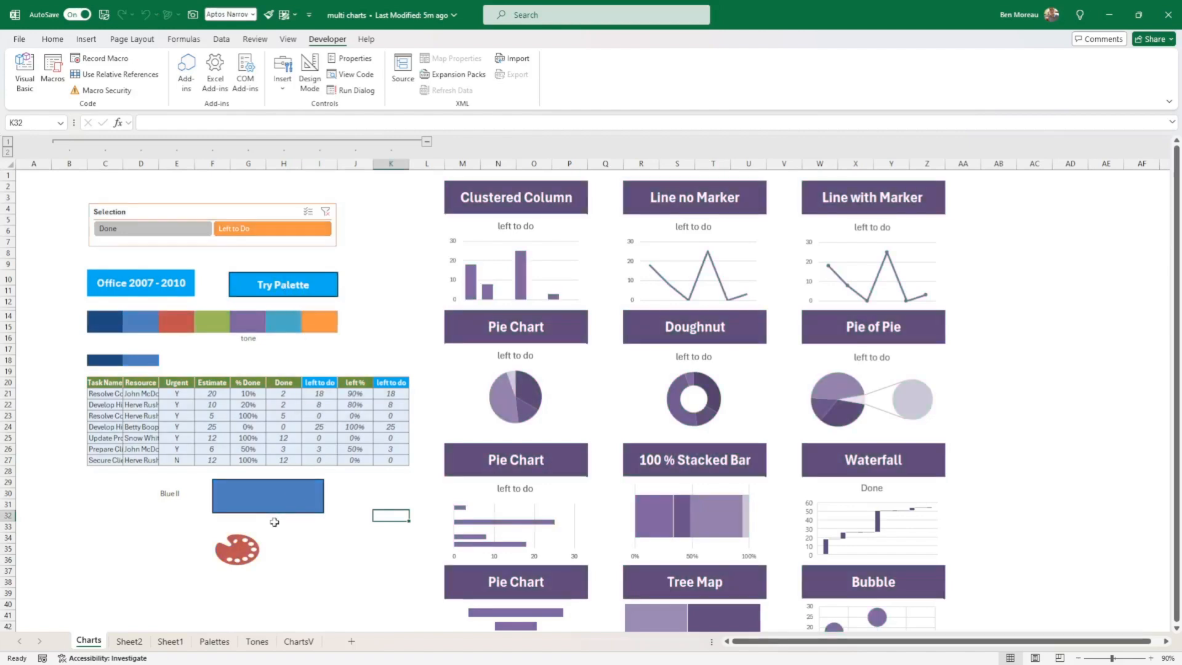
Step: Assign the Test_Charts macro to the palette icon below the blue rectangle
{"action": "left_click", "coordinate": [245, 553]}
{"action": "right_click", "coordinate": [245, 553]}
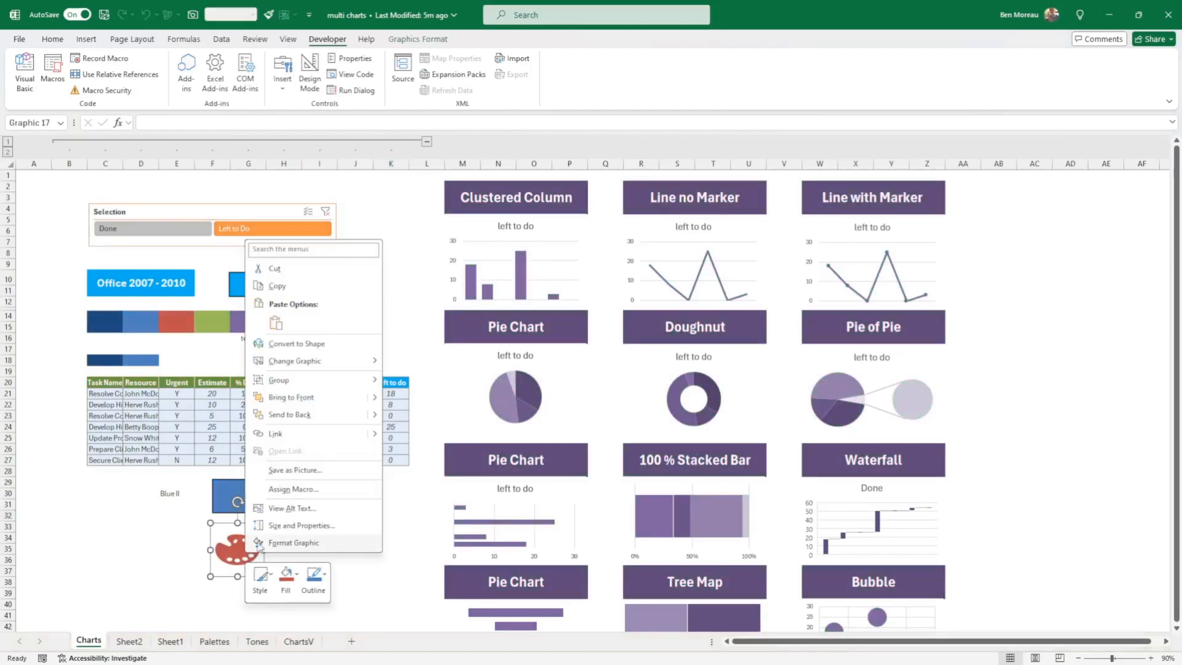
{"action": "left_click", "coordinate": [288, 490]}
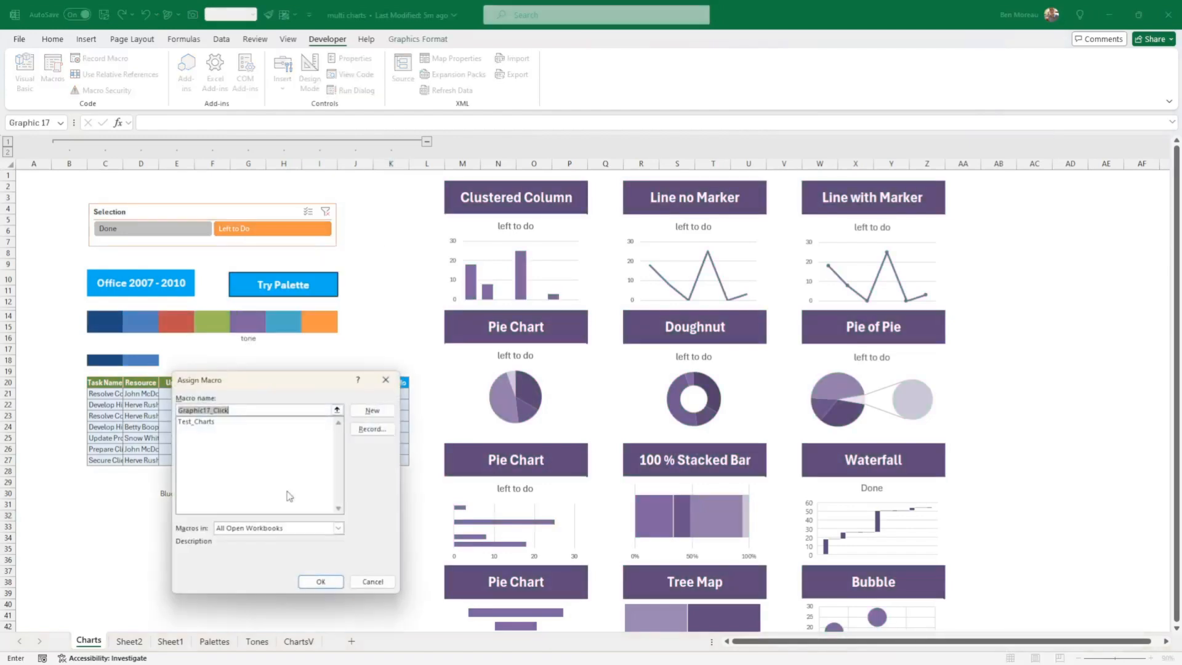
{"action": "left_click", "coordinate": [213, 425]}
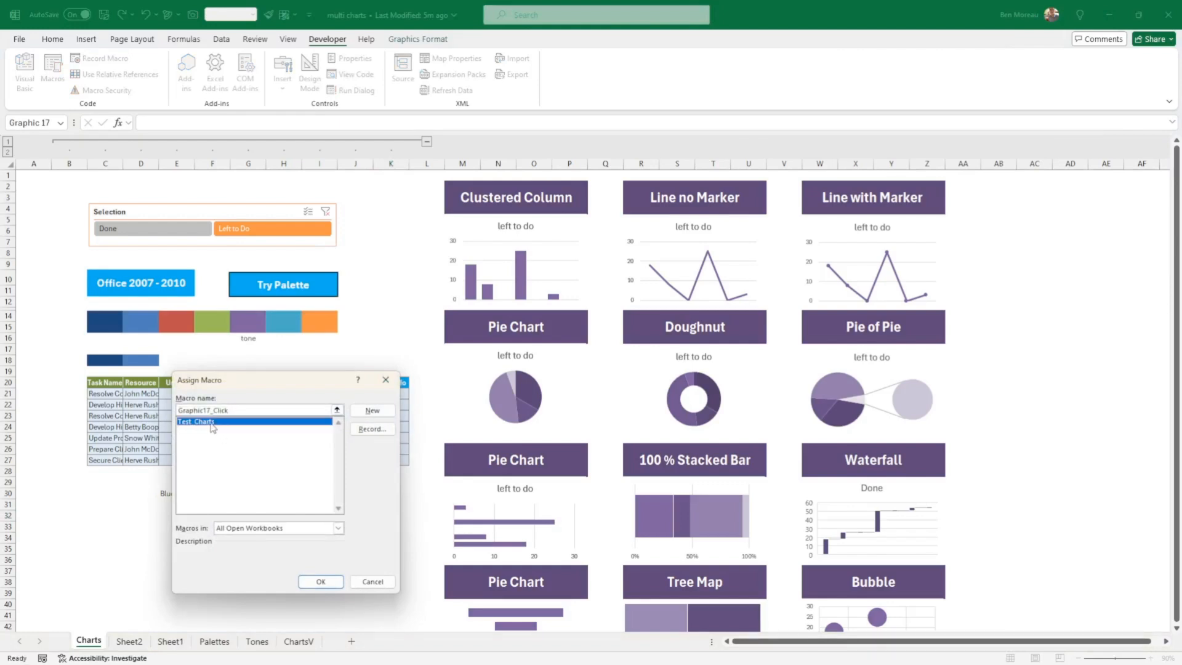
{"action": "left_click", "coordinate": [317, 581]}
Step: Choose Blue II in the C10 palette drop-down and load it with the palette icon
{"action": "left_click", "coordinate": [186, 282]}
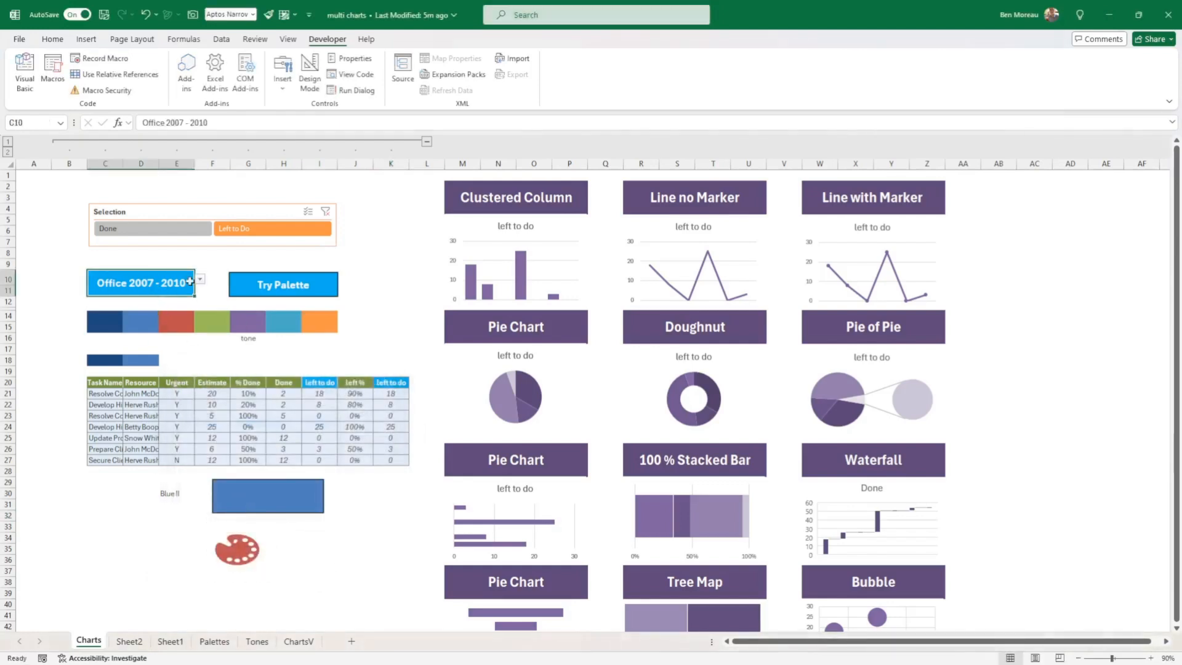
{"action": "left_click", "coordinate": [200, 284]}
{"action": "left_click", "coordinate": [160, 356]}
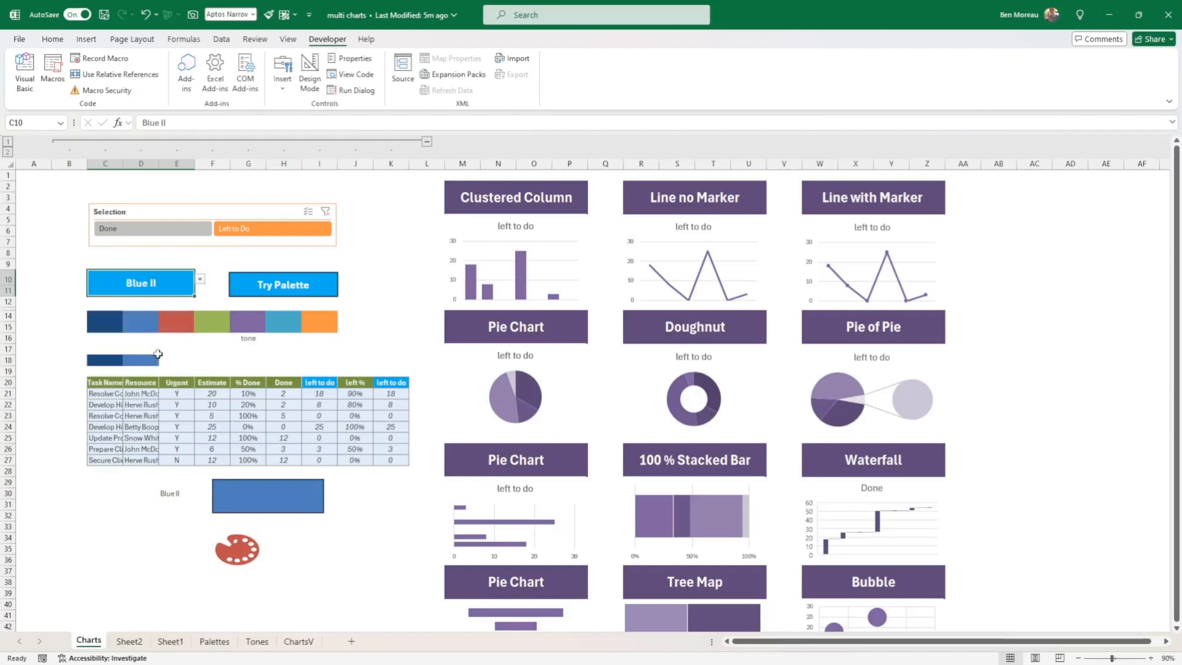
{"action": "left_click", "coordinate": [241, 558]}
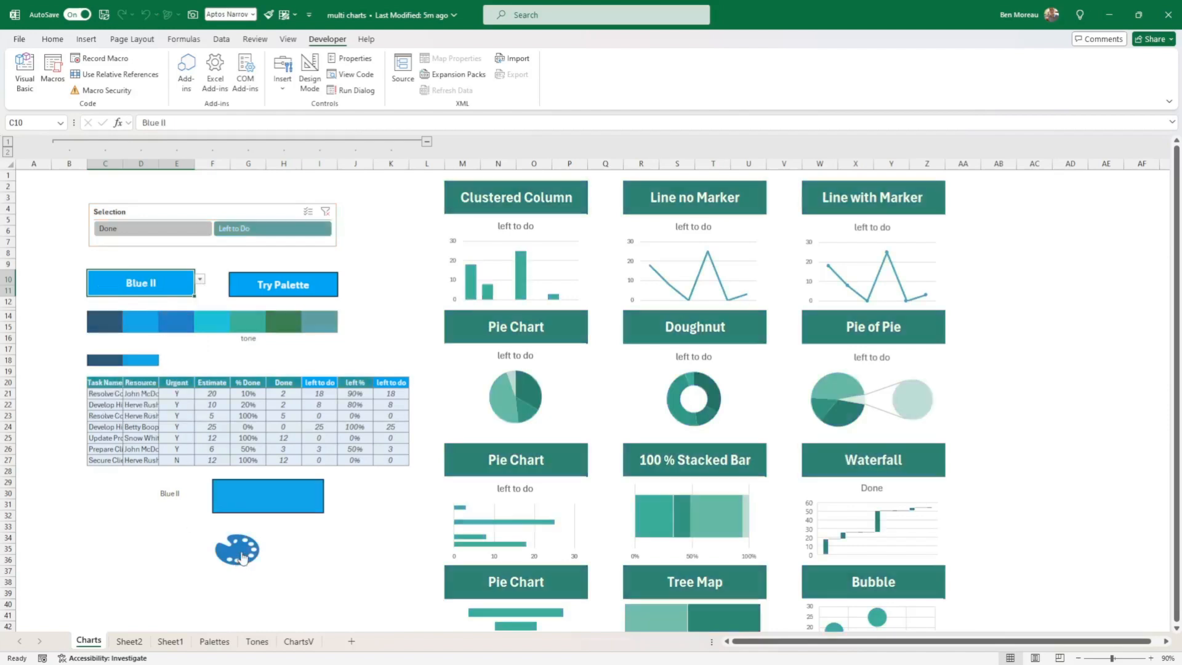
Step: Look over the lower charts, and switch the Selection slicer to Done and back to Left to Do
{"action": "scroll", "coordinate": [394, 513], "scroll_direction": "down", "scroll_amount": 2}
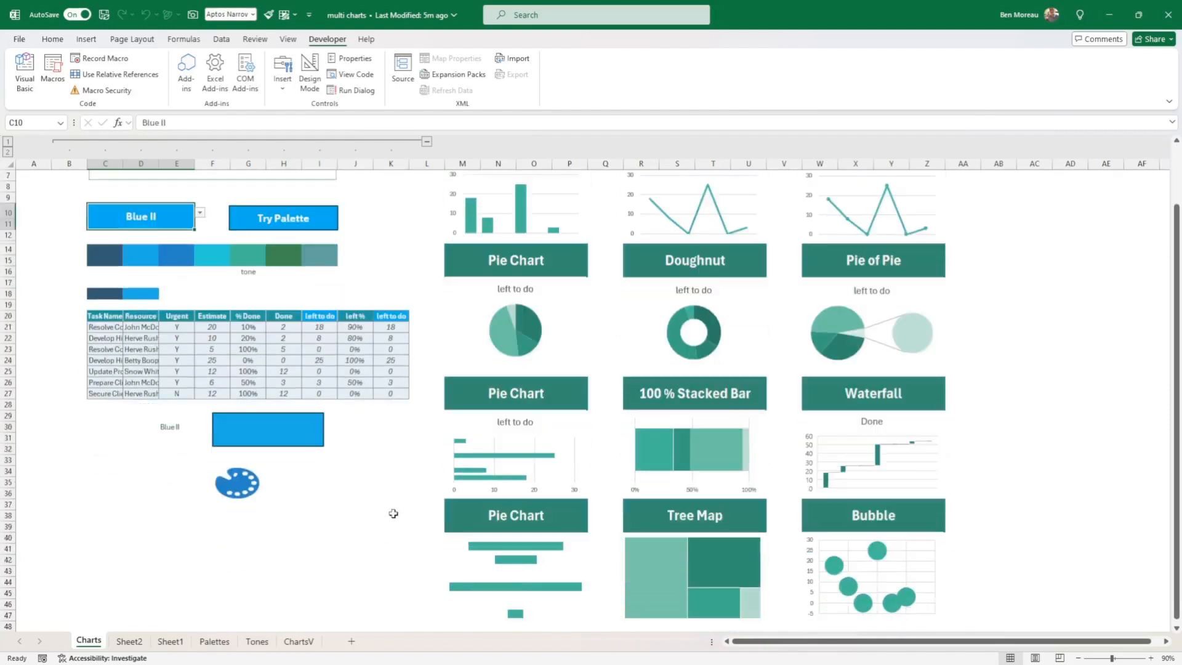
{"action": "scroll", "coordinate": [393, 513], "scroll_direction": "up", "scroll_amount": 2}
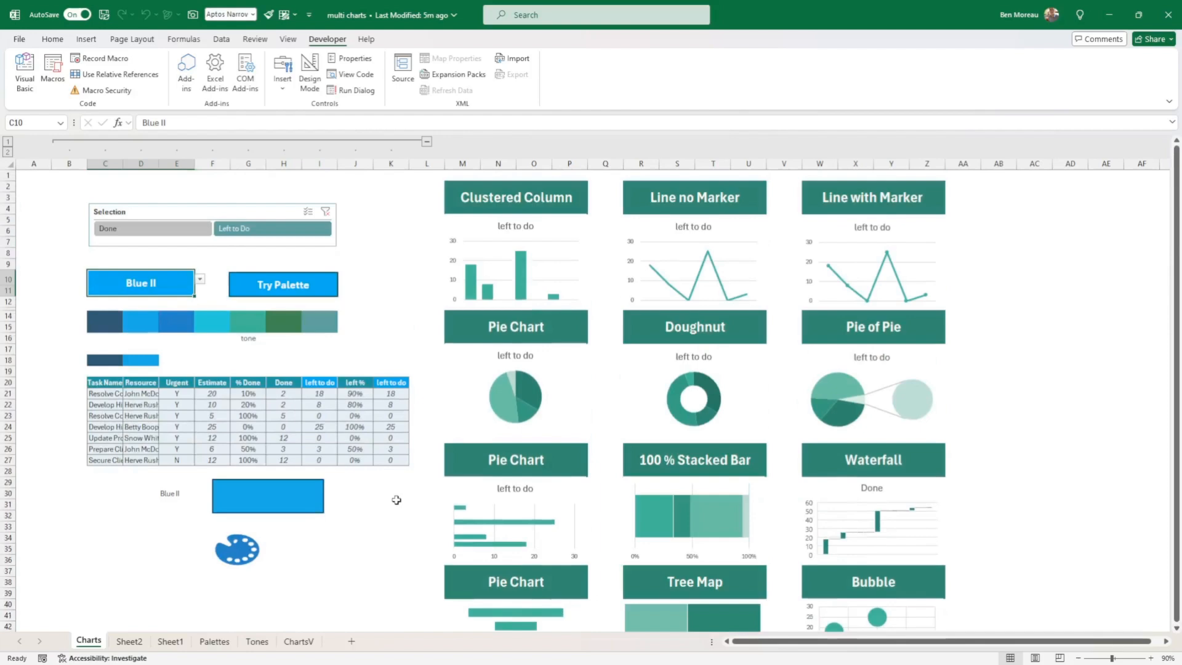
{"action": "left_click", "coordinate": [137, 231]}
{"action": "left_click", "coordinate": [259, 230]}
Step: Review the charts on Sheet2, the contents of Sheet1 and the palette names down to GrayScale on the Palettes sheet
{"action": "left_click", "coordinate": [130, 642]}
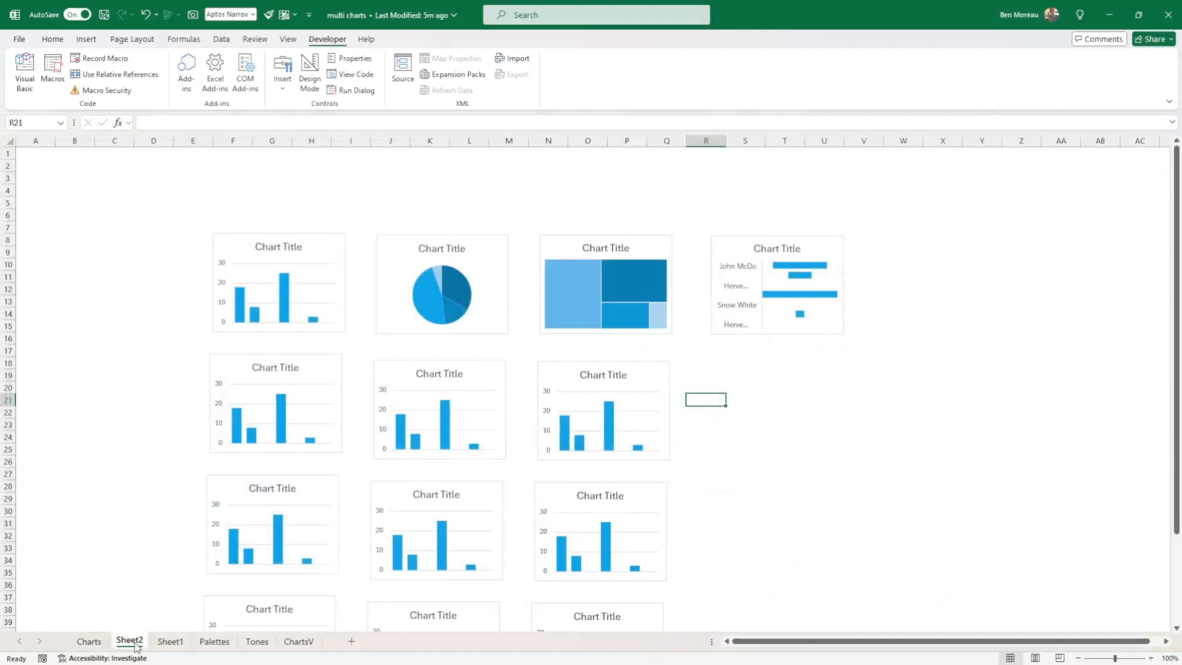
{"action": "left_click", "coordinate": [170, 642]}
{"action": "left_click", "coordinate": [214, 641]}
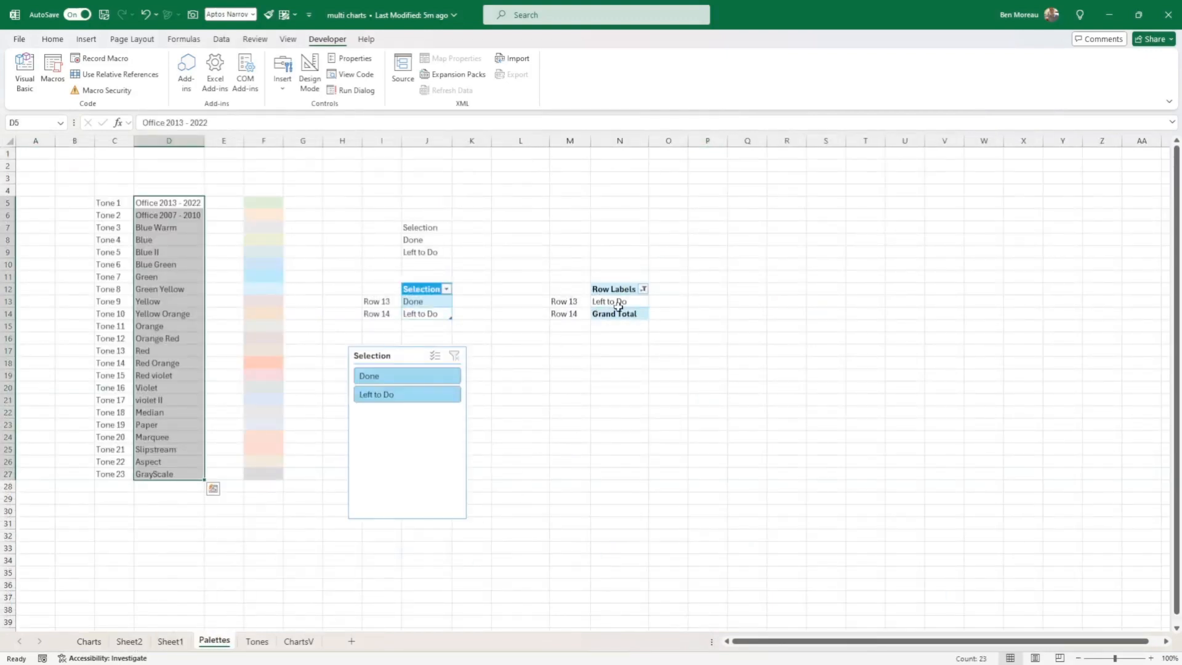
{"action": "left_click", "coordinate": [89, 642]}
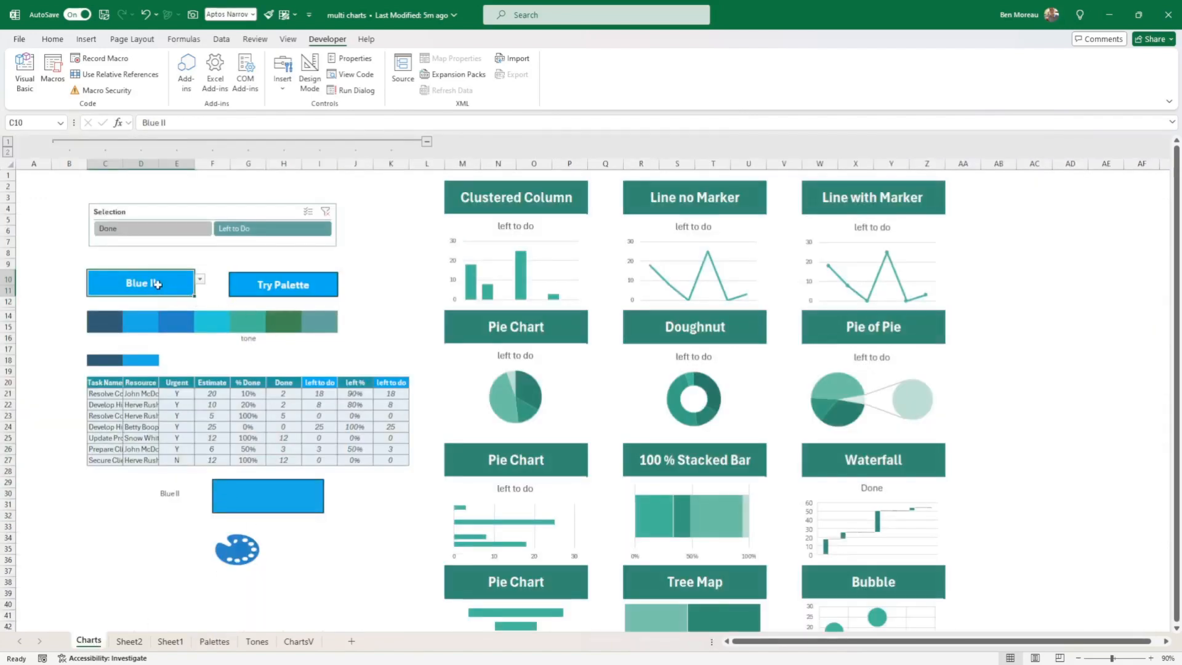
{"action": "left_click", "coordinate": [214, 641]}
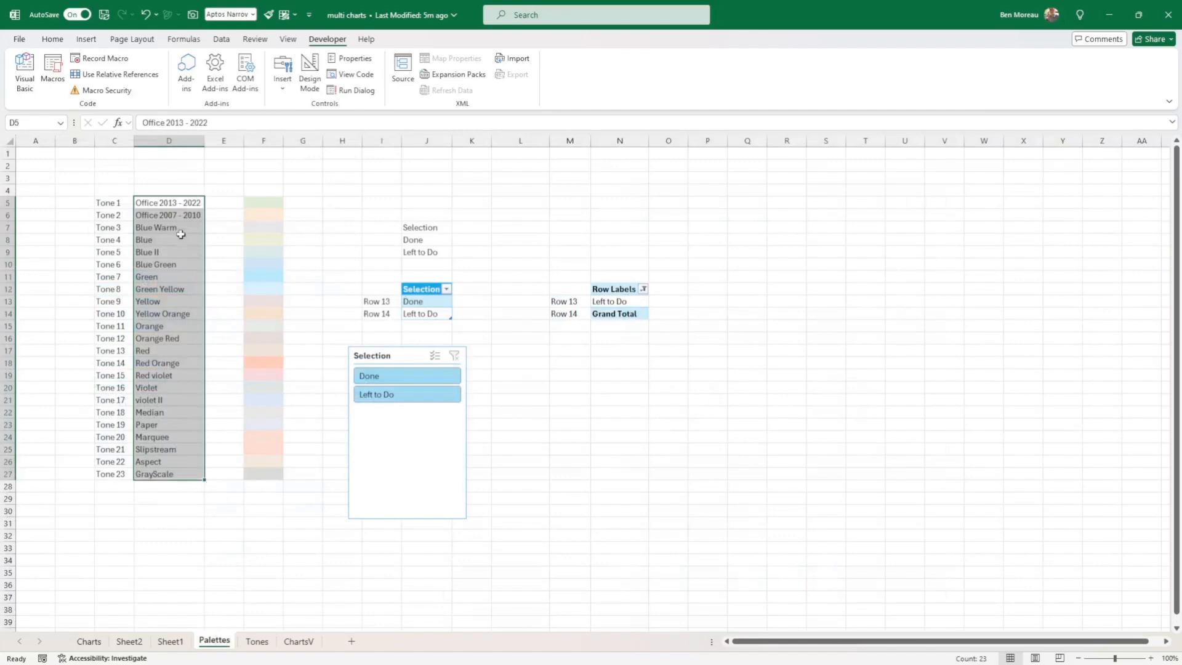
{"action": "left_click", "coordinate": [156, 474]}
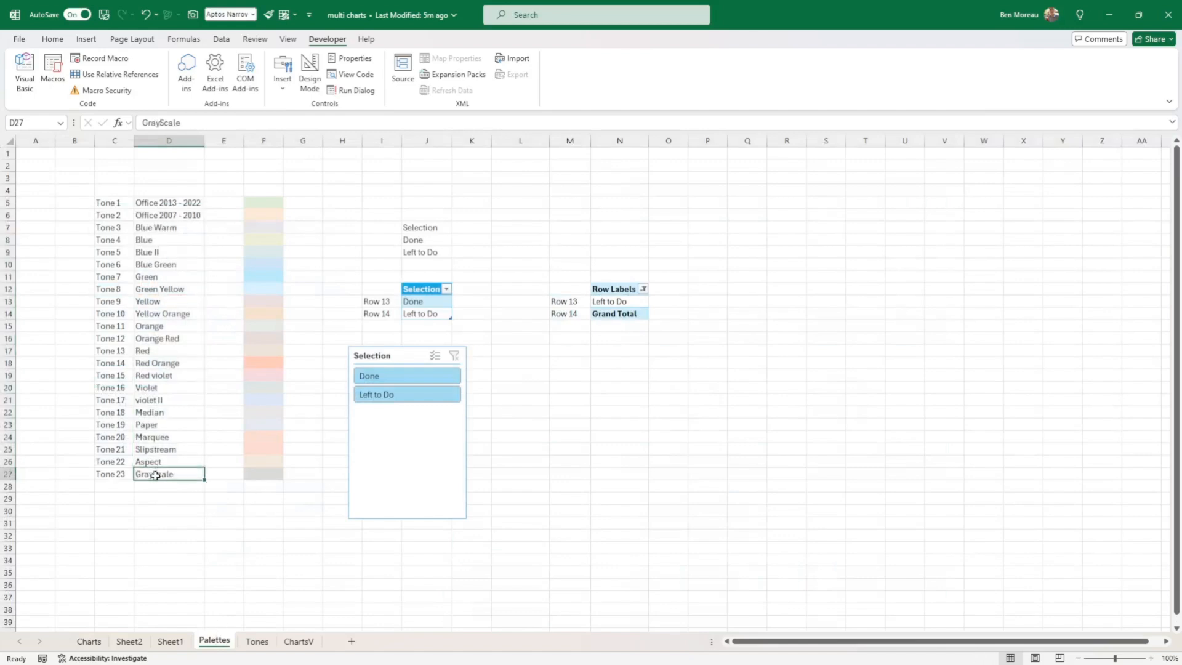
Step: Return to the Charts sheet and choose Green Yellow in the C10 palette drop-down
{"action": "left_click", "coordinate": [88, 642]}
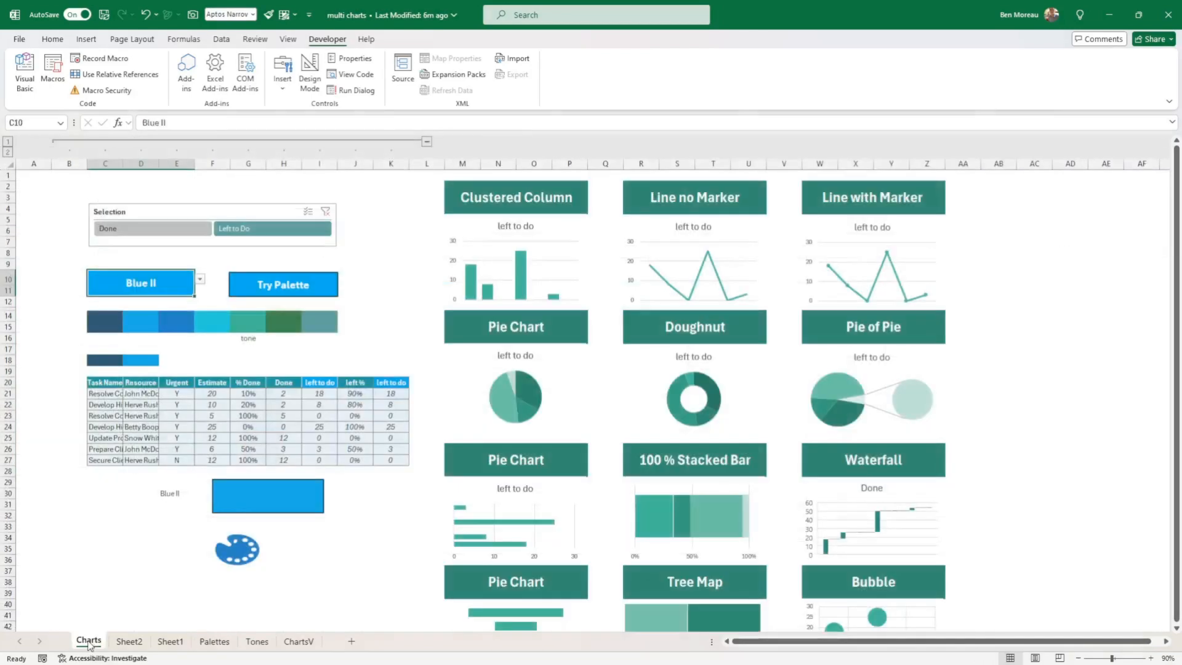
{"action": "left_click", "coordinate": [200, 283]}
{"action": "left_click", "coordinate": [147, 386]}
Step: Check the available options of the rectangle below the table and review the Test_Charts code in the Visual Basic editor
{"action": "left_click", "coordinate": [281, 493]}
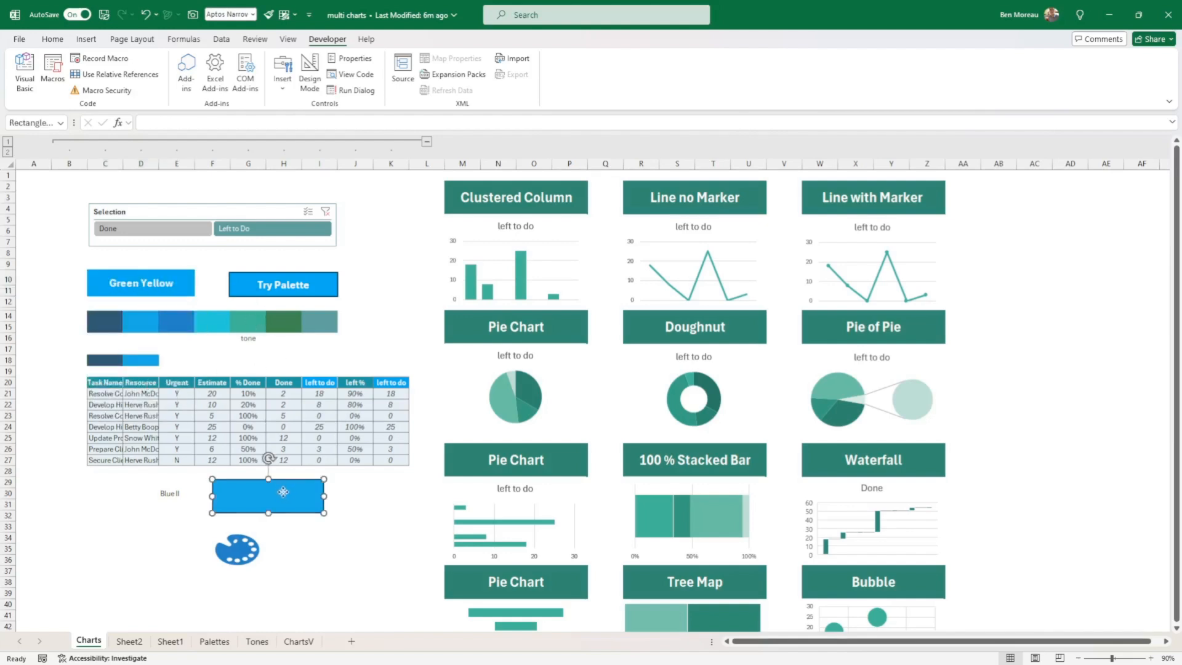
{"action": "right_click", "coordinate": [287, 498]}
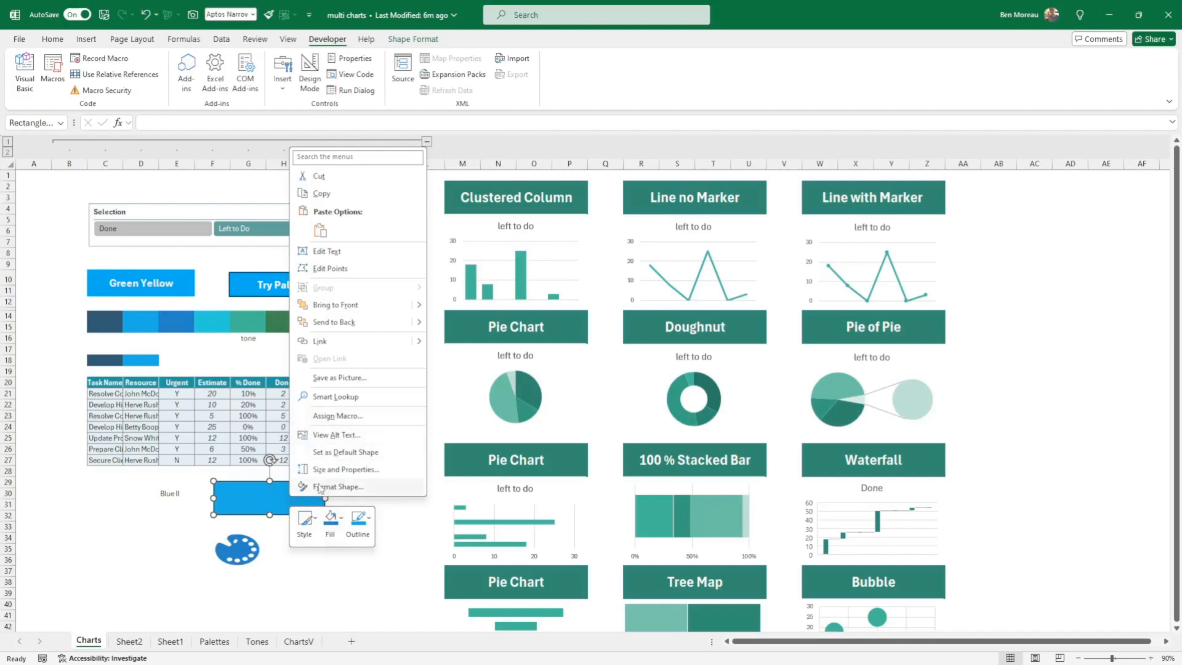
{"action": "left_click", "coordinate": [326, 610]}
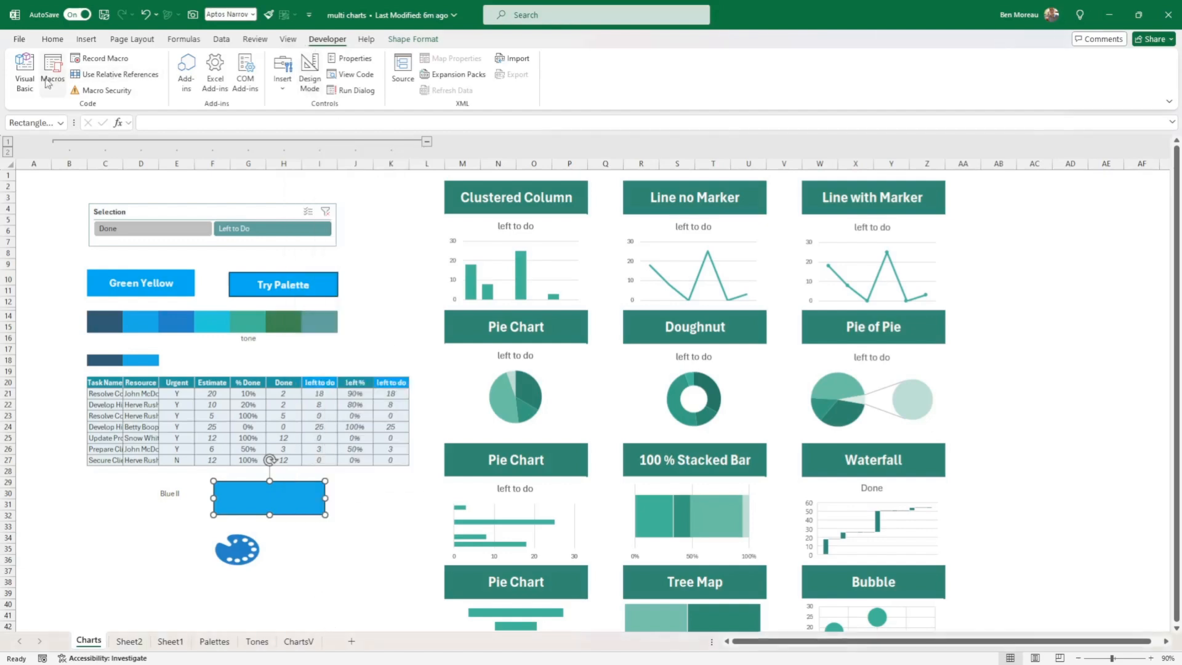
{"action": "left_click", "coordinate": [24, 72]}
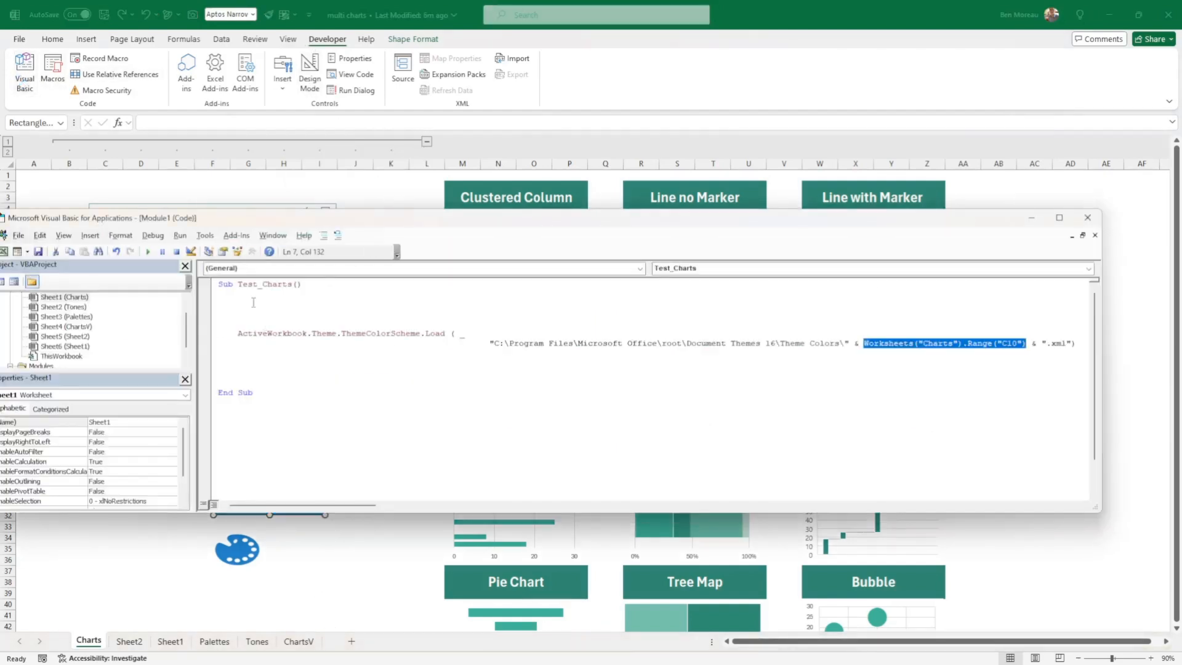
{"action": "left_click", "coordinate": [1087, 218]}
{"action": "left_click", "coordinate": [367, 550]}
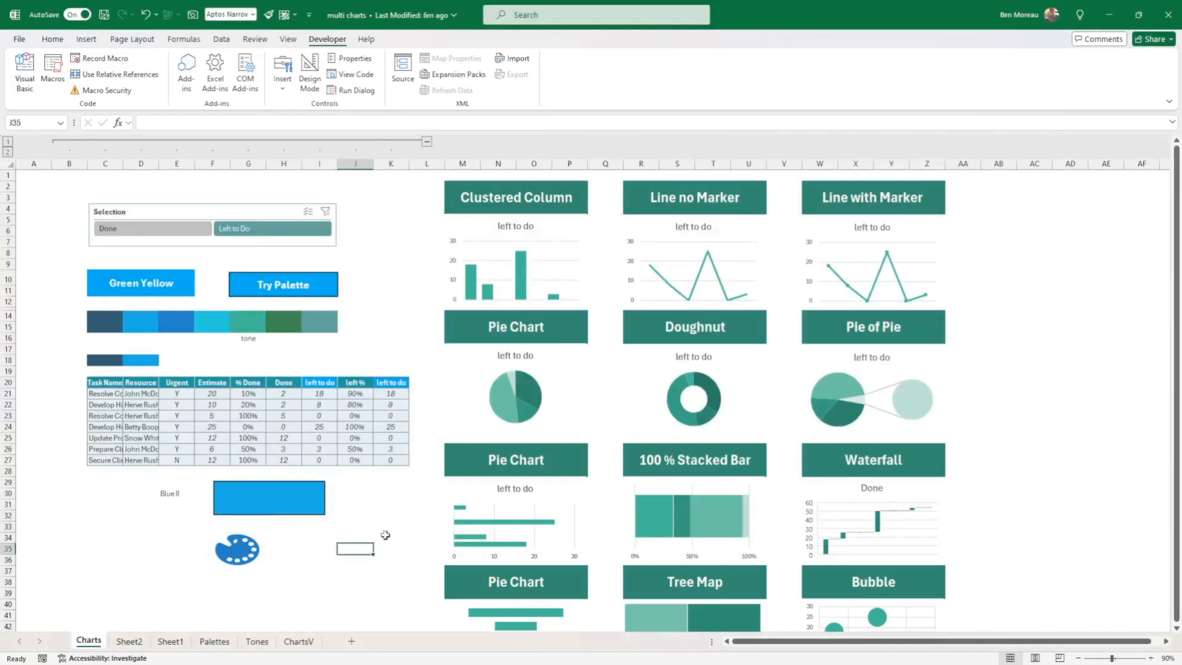
Step: Apply the built-in Red Orange theme colors to the workbook
{"action": "left_click", "coordinate": [138, 41]}
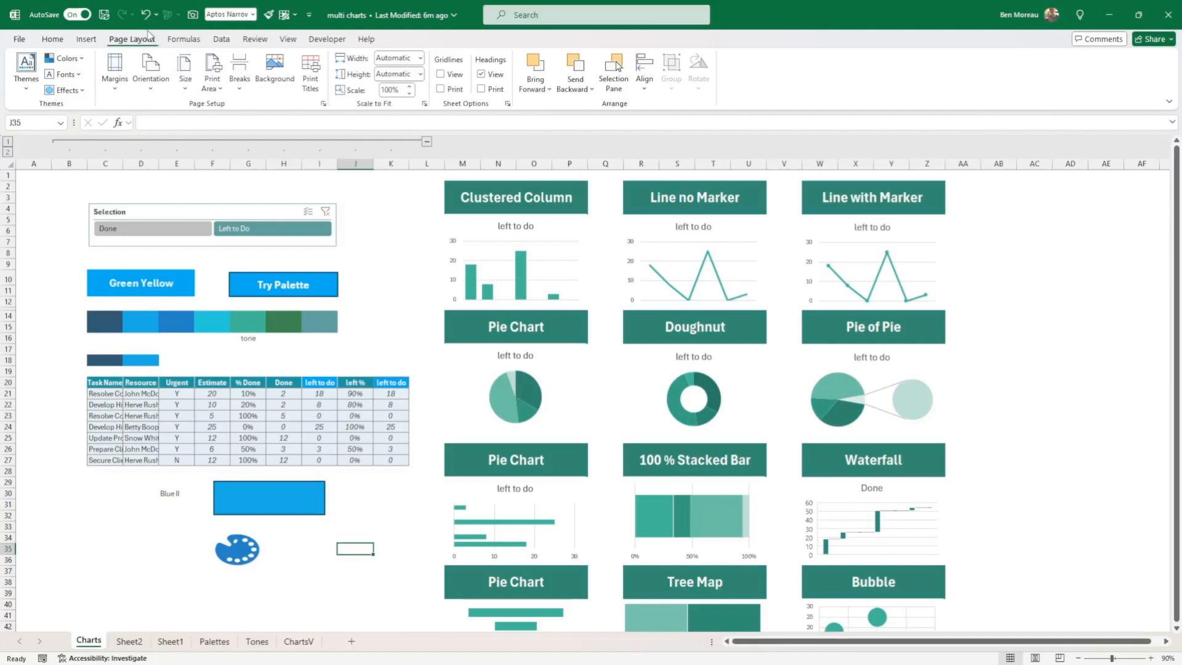
{"action": "left_click", "coordinate": [64, 58]}
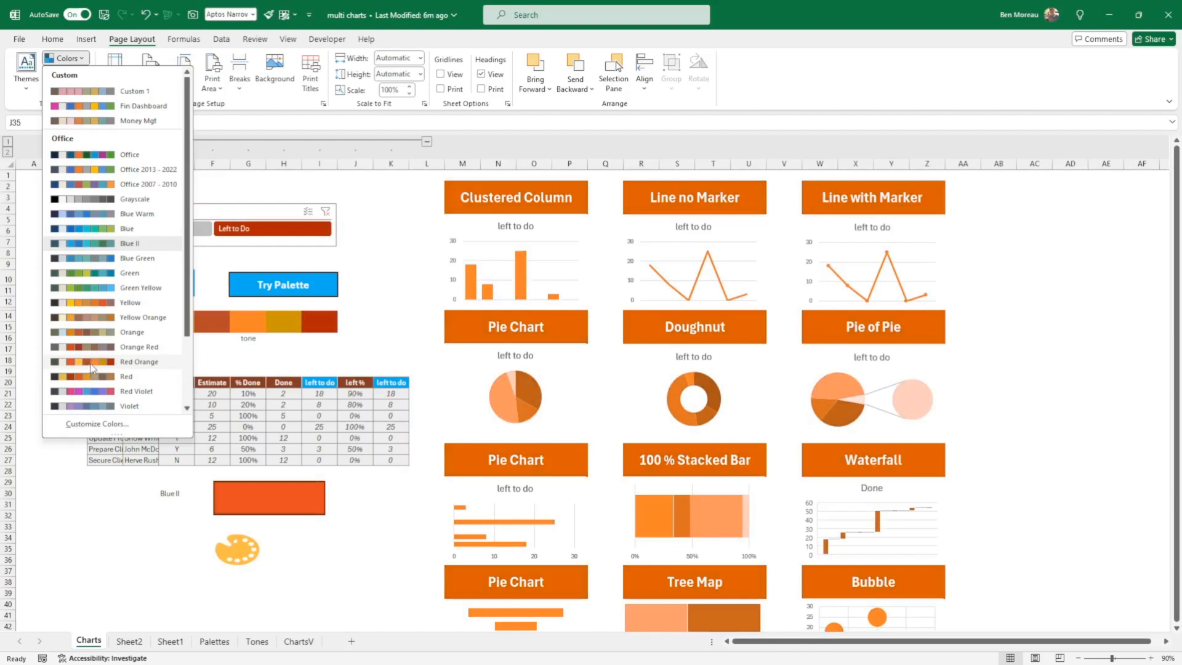
{"action": "left_click", "coordinate": [96, 366]}
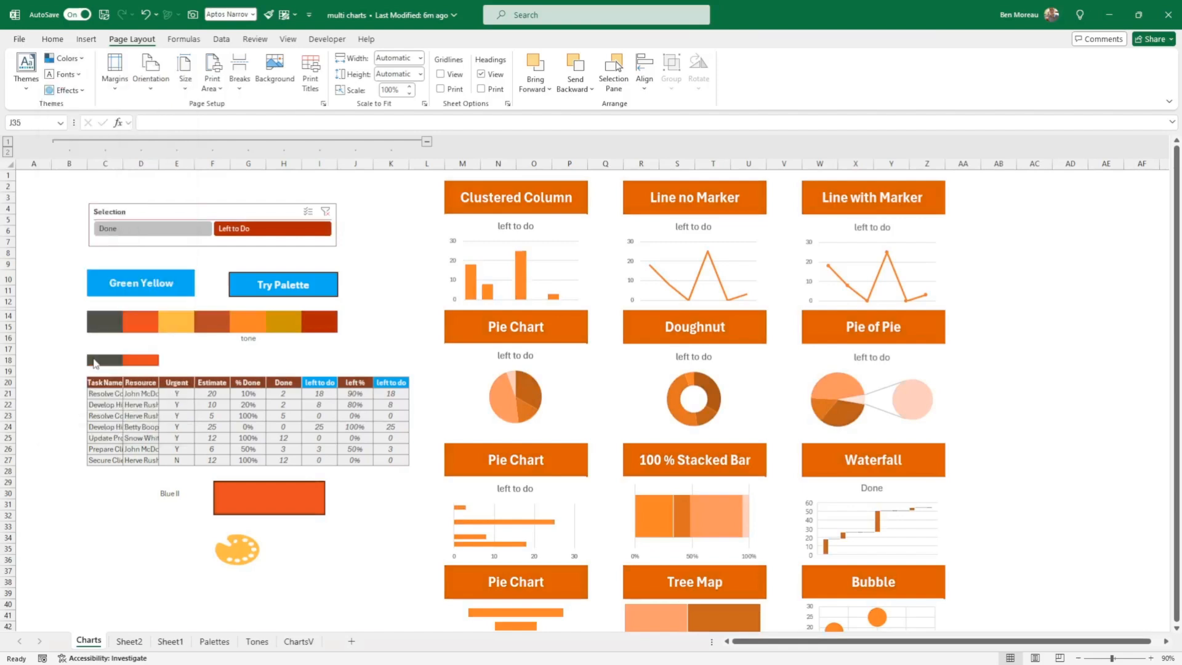
{"action": "left_click", "coordinate": [385, 516]}
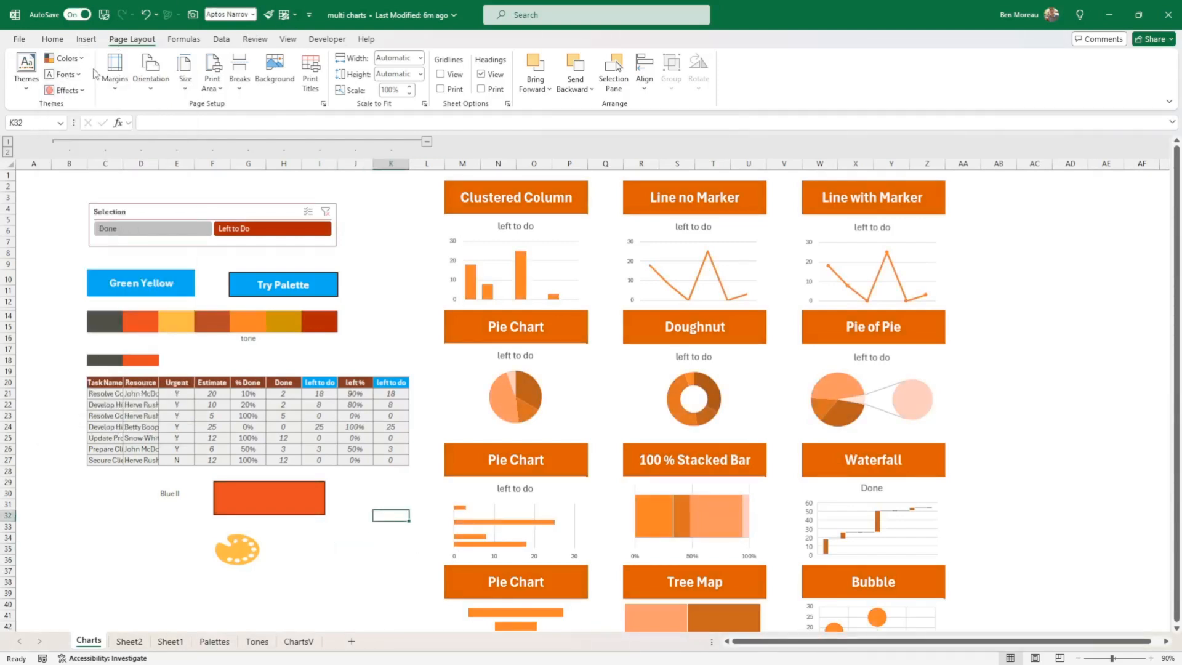
Step: Compare the built-in theme colors list with the palette names offered in the C10 drop-down
{"action": "left_click", "coordinate": [67, 58]}
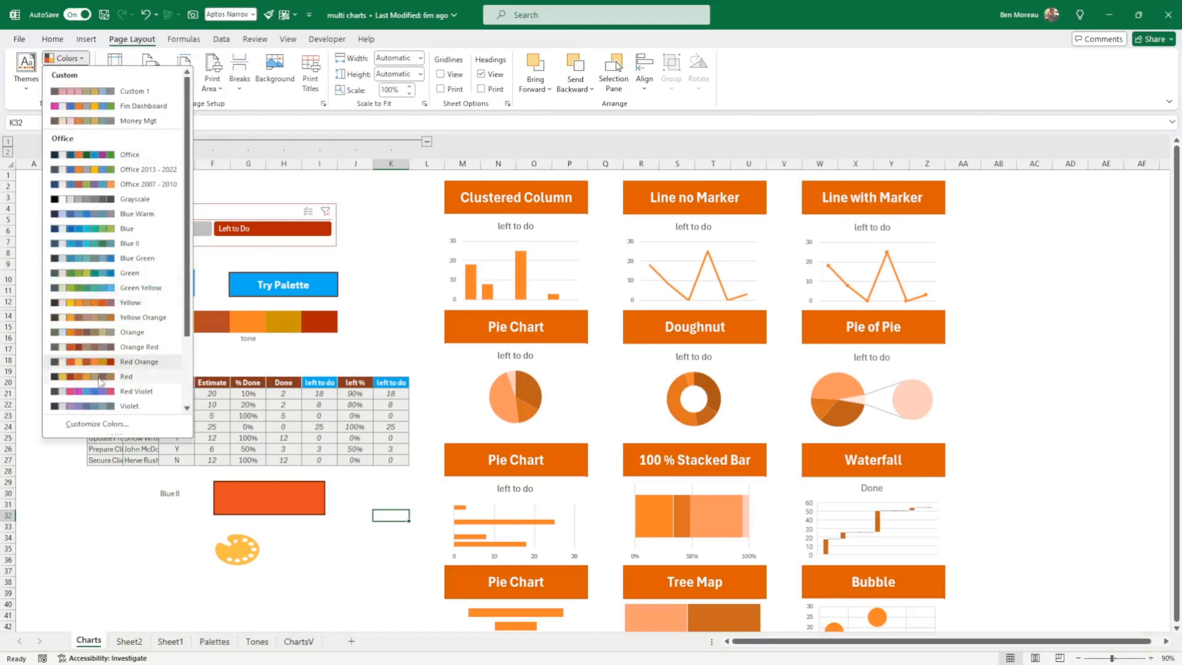
{"action": "left_click", "coordinate": [391, 328]}
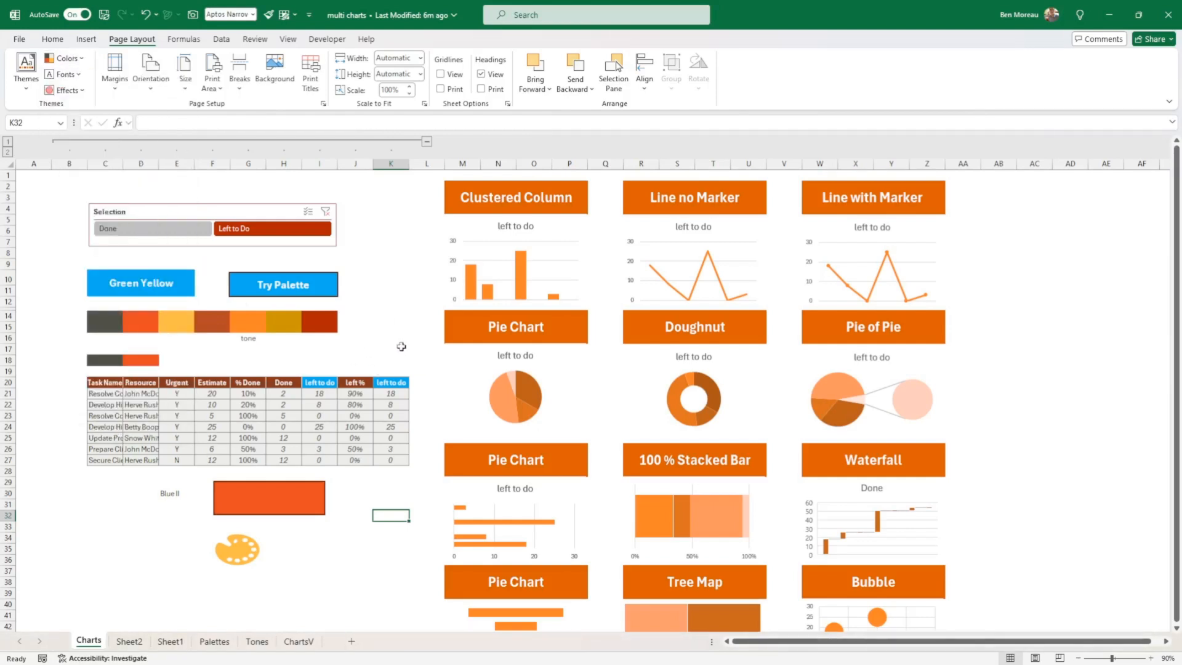
{"action": "left_click", "coordinate": [183, 283]}
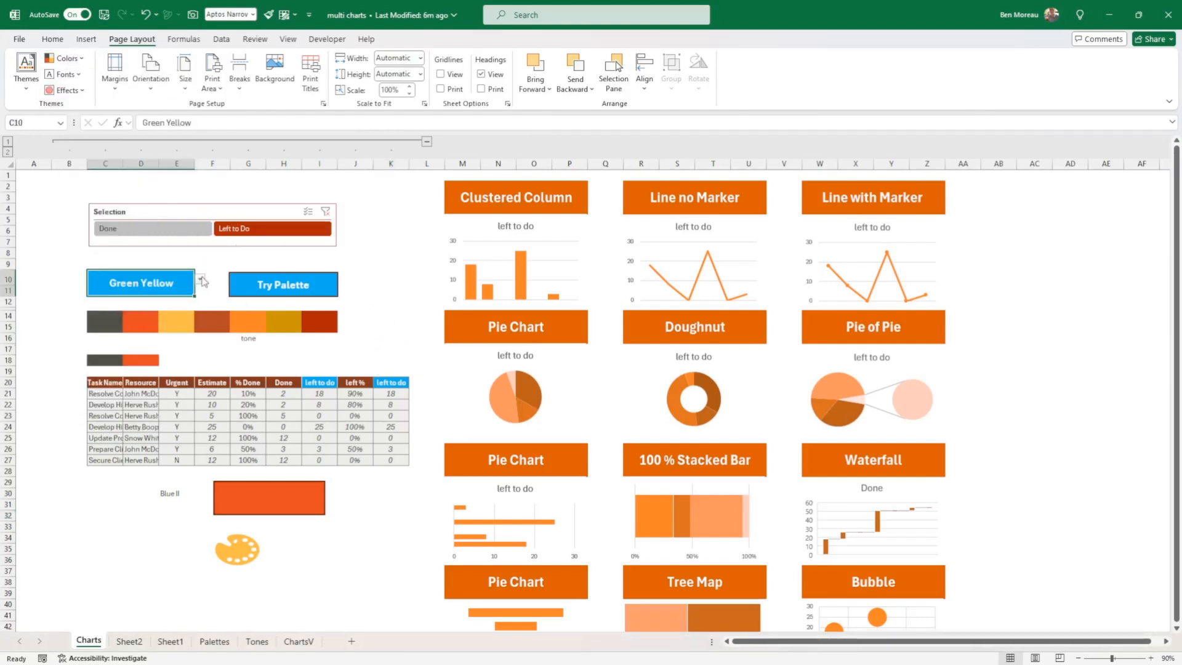
{"action": "left_click", "coordinate": [202, 281]}
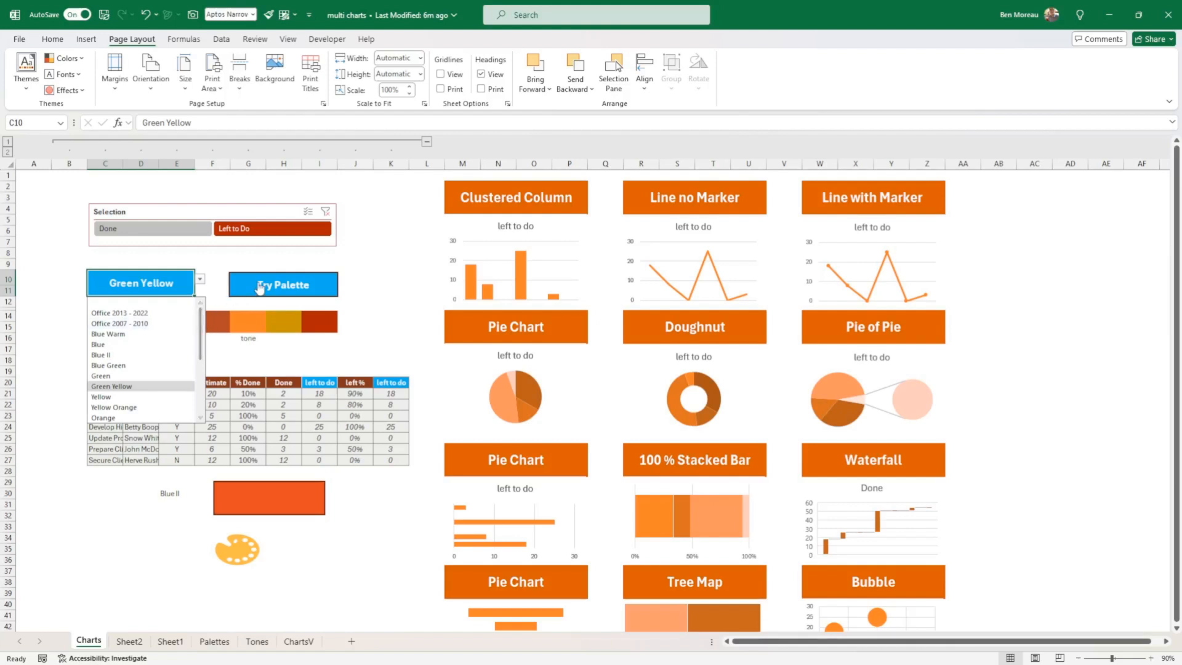
{"action": "left_click", "coordinate": [265, 358]}
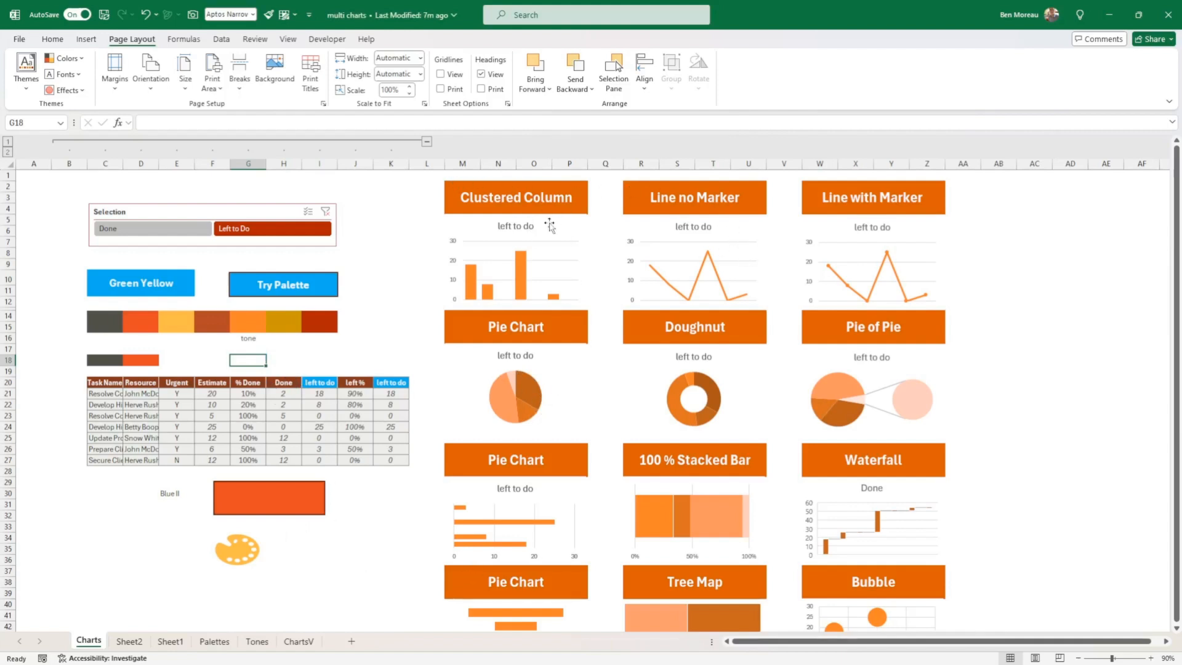
Step: Choose the Office 2007 - 2010 palette in the C10 drop-down and apply it to the charts by running Try Palette
{"action": "left_click", "coordinate": [182, 279]}
{"action": "left_click", "coordinate": [201, 279]}
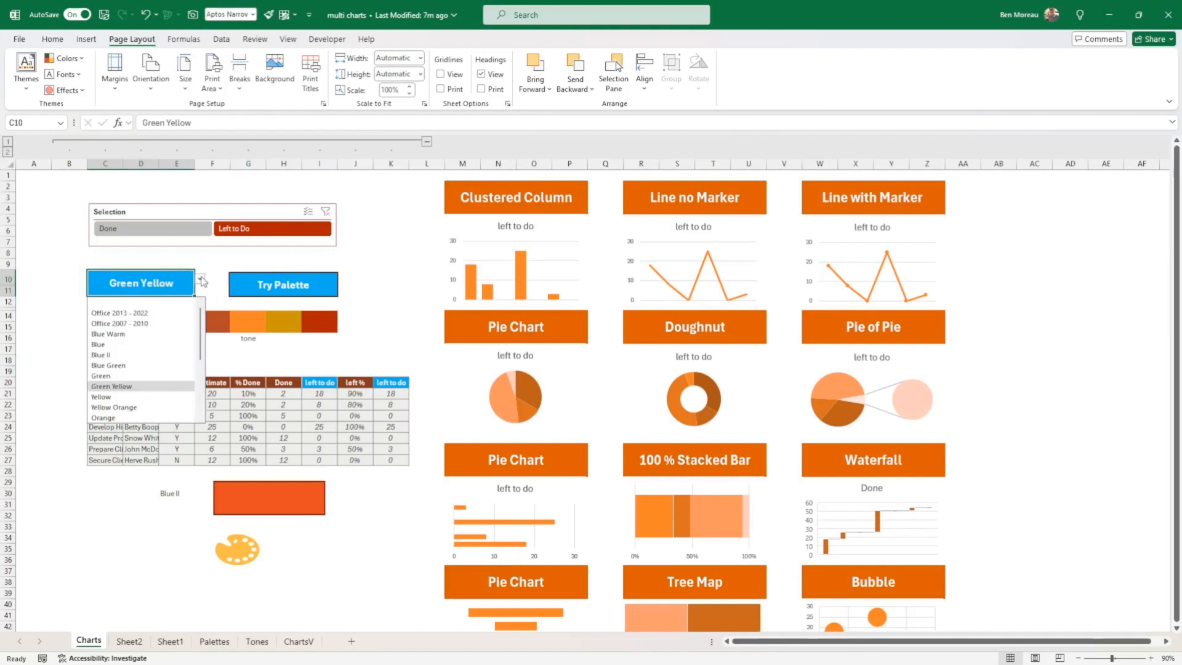
{"action": "left_click", "coordinate": [132, 311]}
{"action": "left_click", "coordinate": [292, 287]}
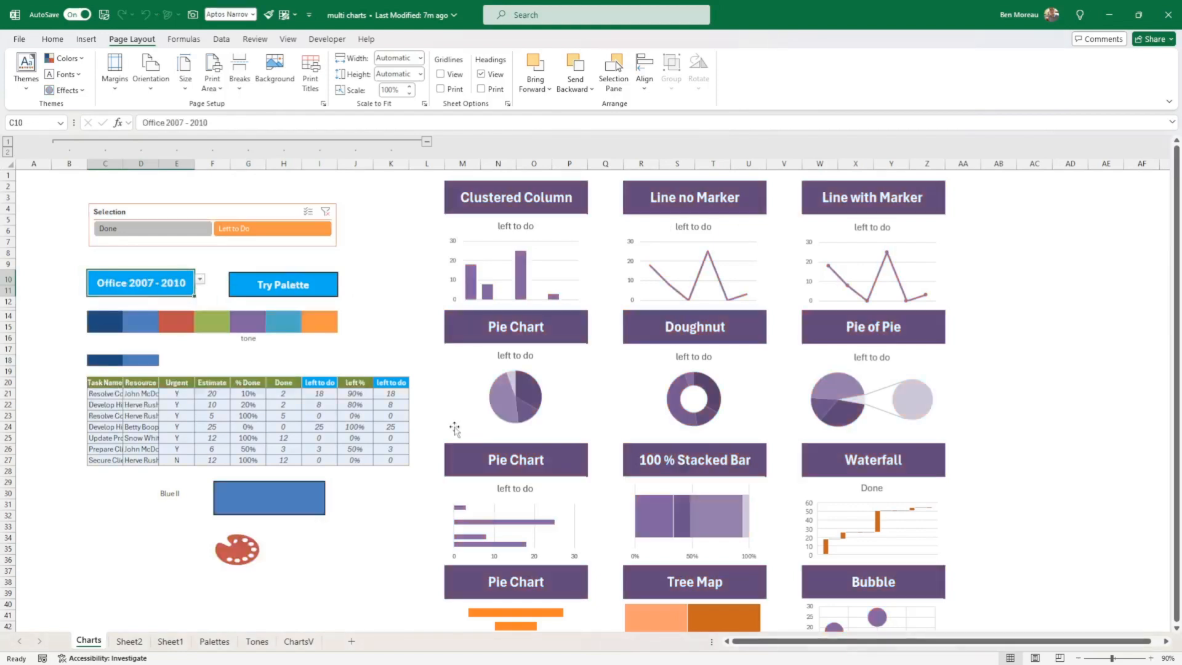
{"action": "scroll", "coordinate": [748, 581], "scroll_direction": "down", "scroll_amount": 1}
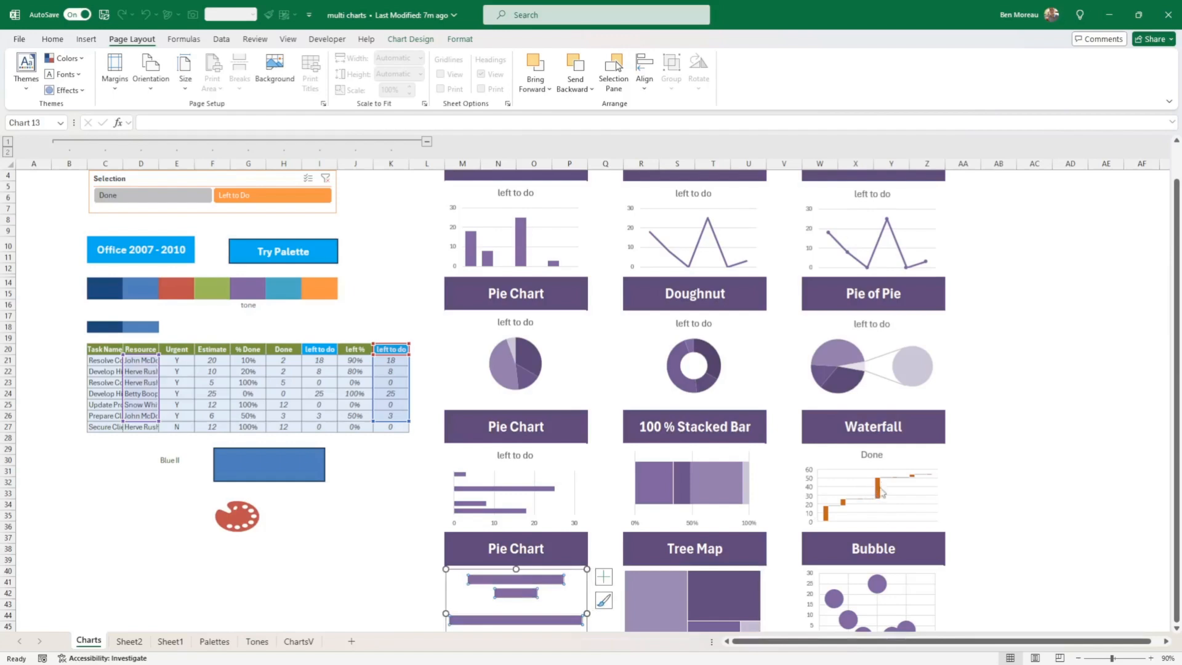
{"action": "left_click", "coordinate": [1016, 497]}
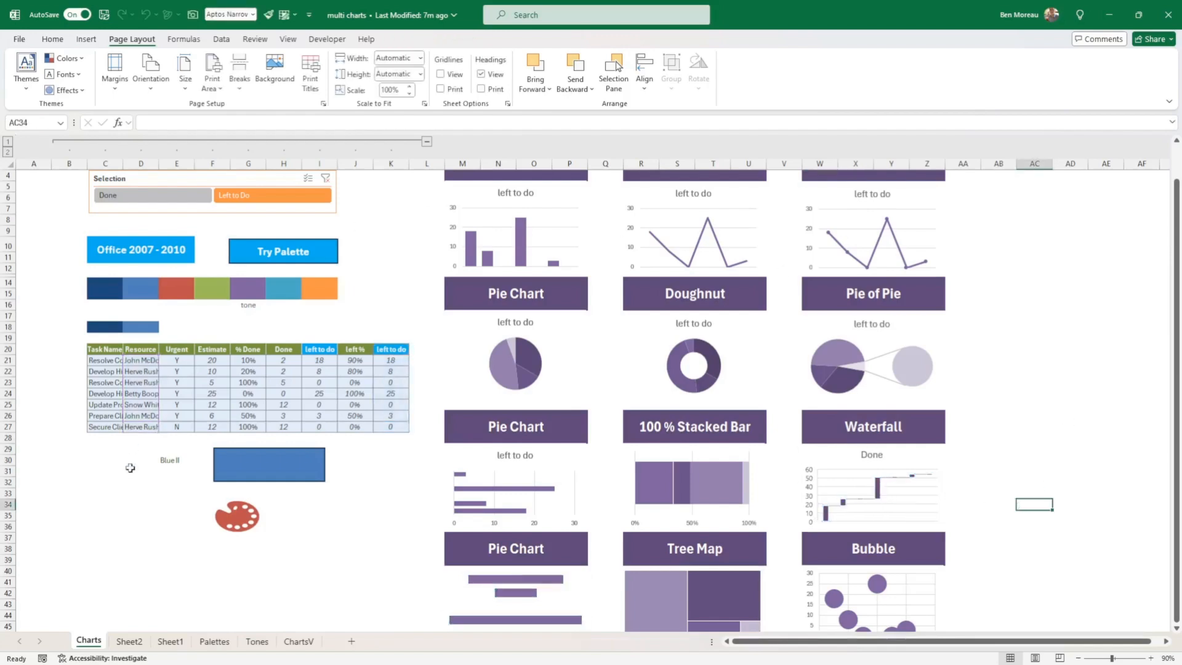